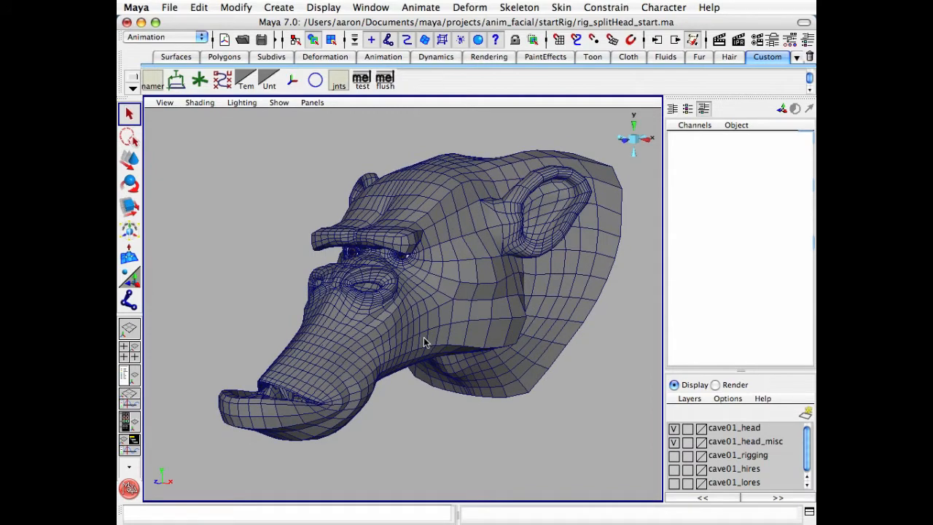
{"action": "left_click_drag", "start_coordinate": [401, 351], "coordinate": [405, 266], "text": "alt"}
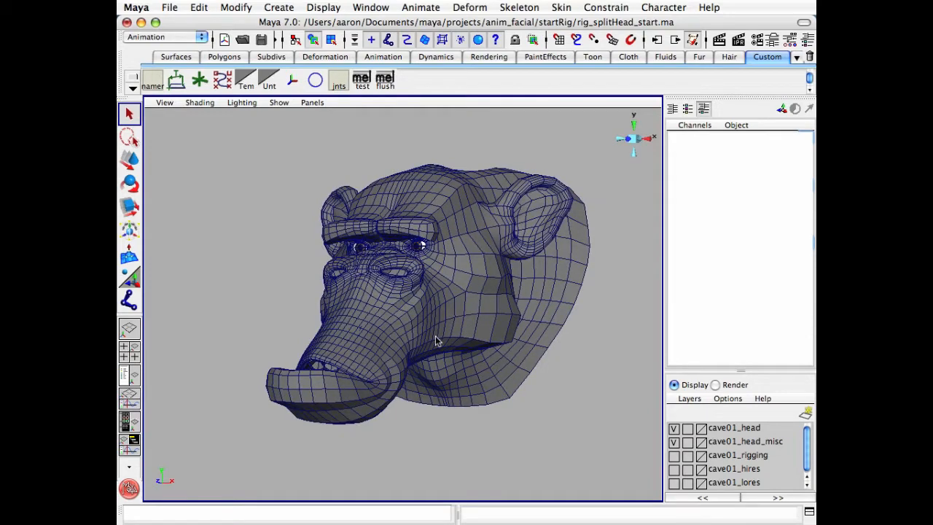
{"action": "left_click_drag", "start_coordinate": [516, 388], "coordinate": [481, 395], "text": "alt"}
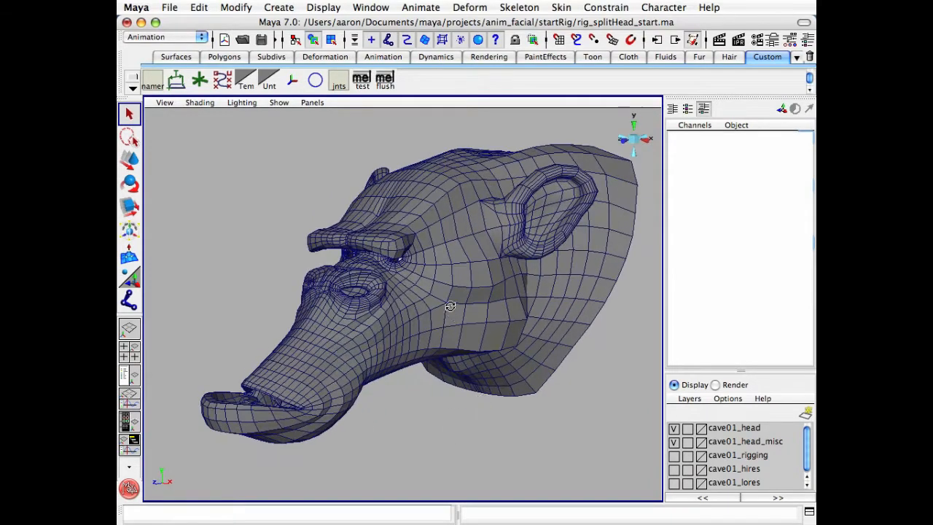
{"action": "left_click_drag", "start_coordinate": [449, 306], "coordinate": [452, 304], "text": "alt"}
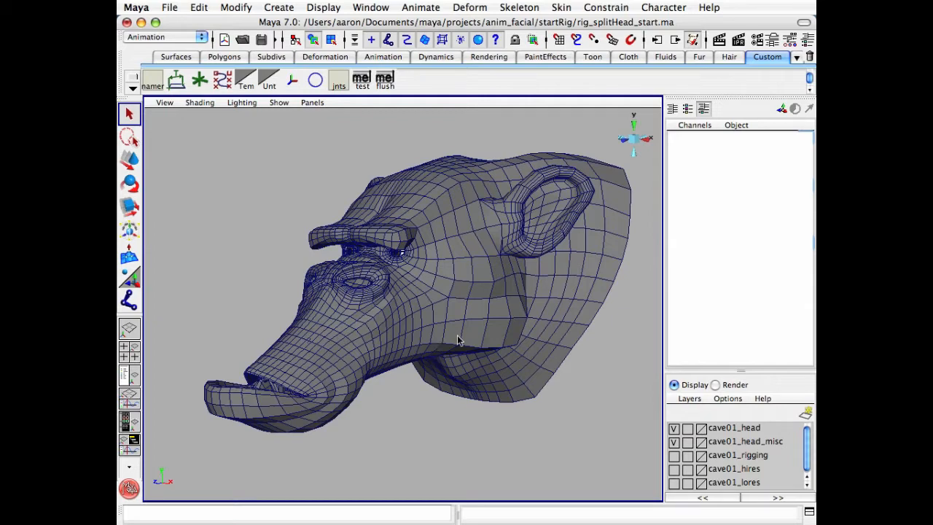
{"action": "left_click_drag", "start_coordinate": [494, 356], "coordinate": [458, 340], "text": "alt"}
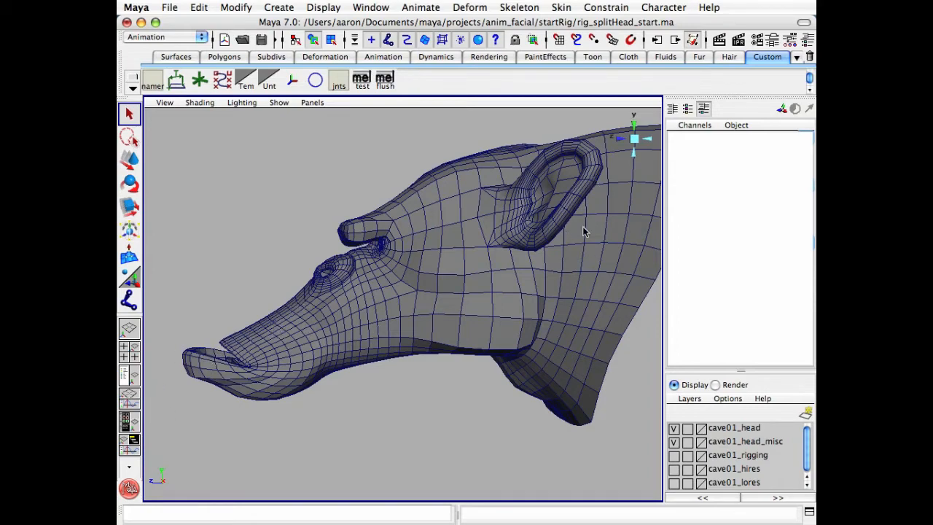
{"action": "mouse_move", "coordinate": [516, 243]}
{"action": "left_mouse_down", "text": "alt"}
{"action": "mouse_move", "coordinate": [526, 230]}
{"action": "mouse_move", "coordinate": [530, 254]}
{"action": "left_mouse_up", "text": "alt"}
- Template the cave01_head and cave01_head_misc layers in the right orthographic view and hide the grid
{"action": "left_click", "coordinate": [612, 278]}
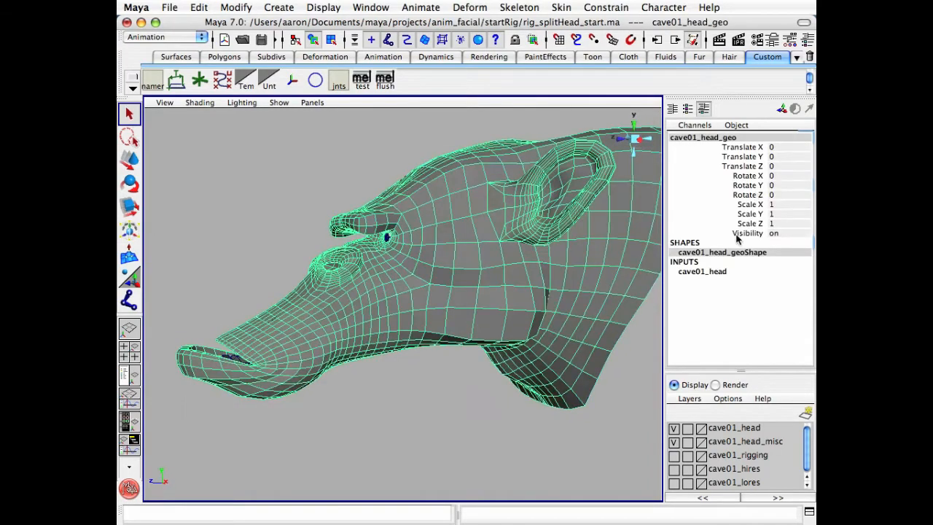
{"action": "left_click", "coordinate": [639, 140]}
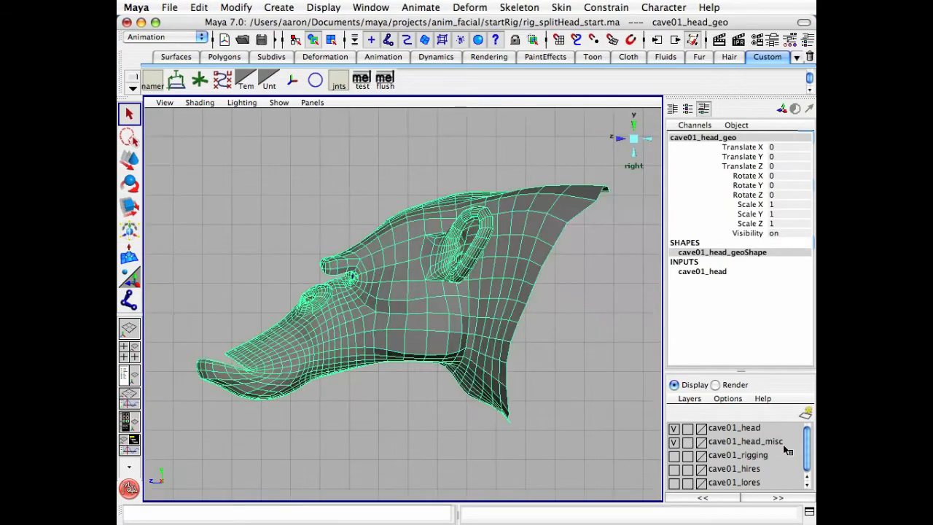
{"action": "left_click", "coordinate": [687, 429]}
{"action": "left_click", "coordinate": [687, 442]}
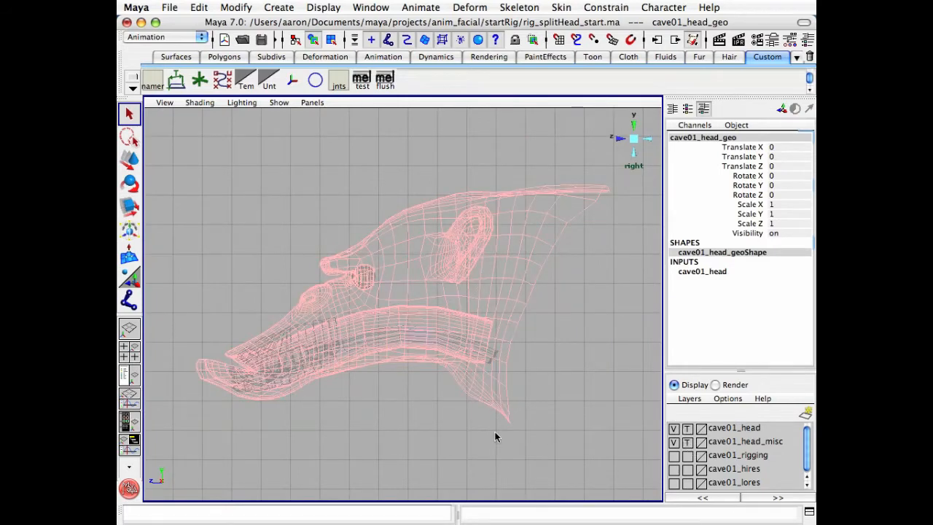
{"action": "left_click", "coordinate": [429, 431]}
{"action": "middle_click_drag", "start_coordinate": [429, 431], "coordinate": [440, 414], "text": "alt"}
{"action": "right_click_drag", "start_coordinate": [439, 414], "coordinate": [455, 447], "text": "alt"}
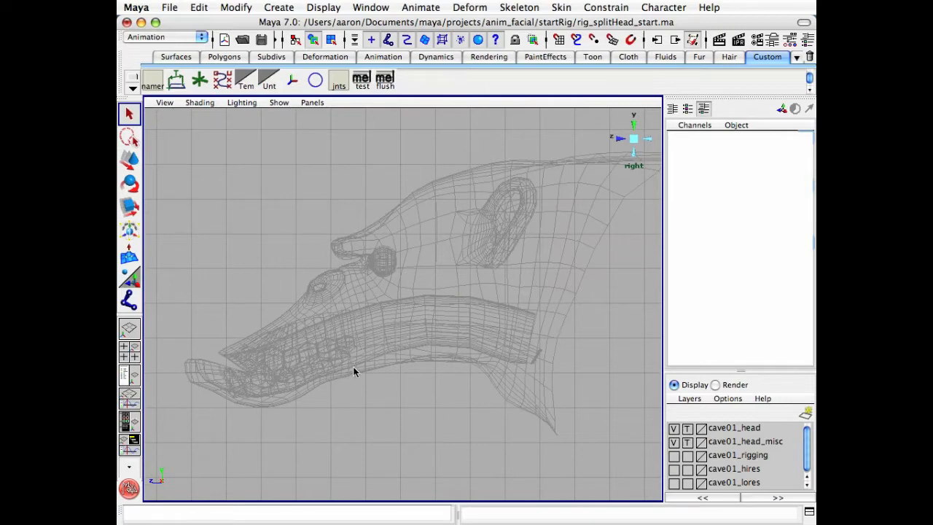
{"action": "left_click", "coordinate": [283, 103]}
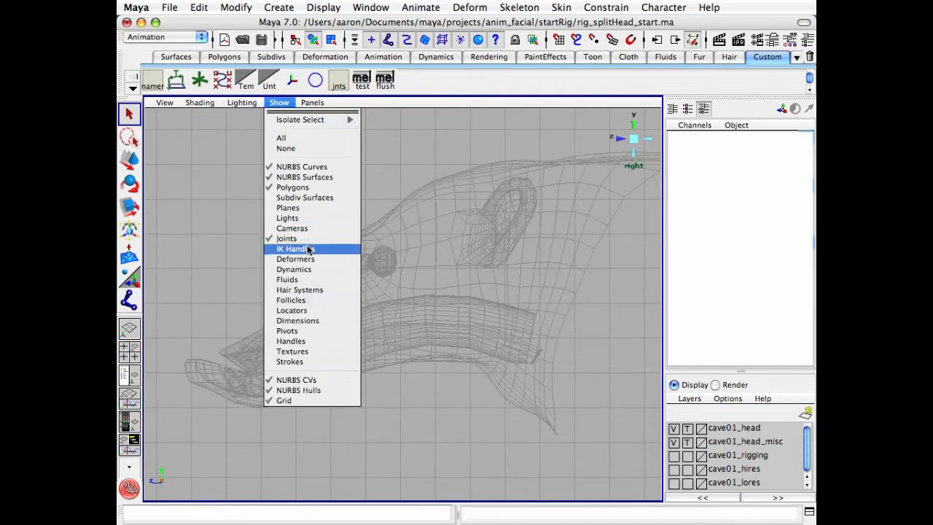
{"action": "left_click", "coordinate": [306, 401]}
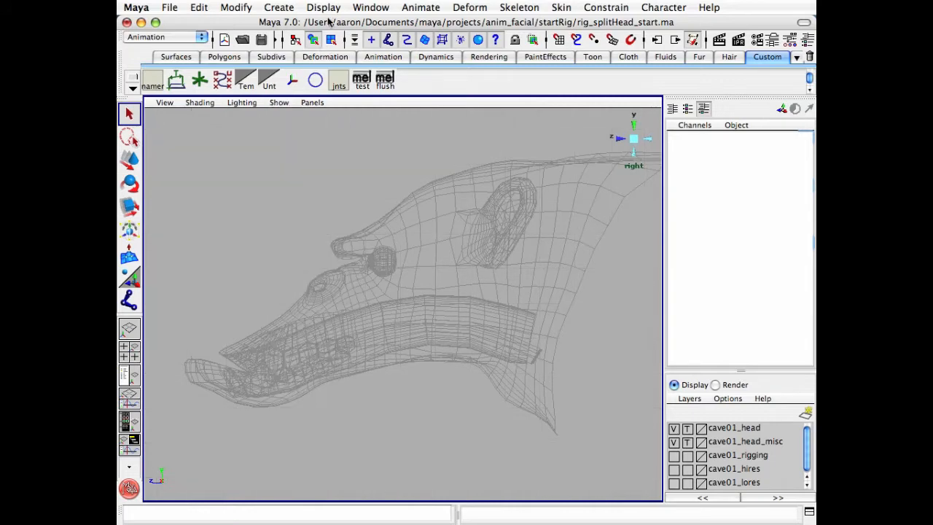
- Start the CV Curve Tool with its curve degree set to 1 Linear
{"action": "left_click", "coordinate": [279, 8]}
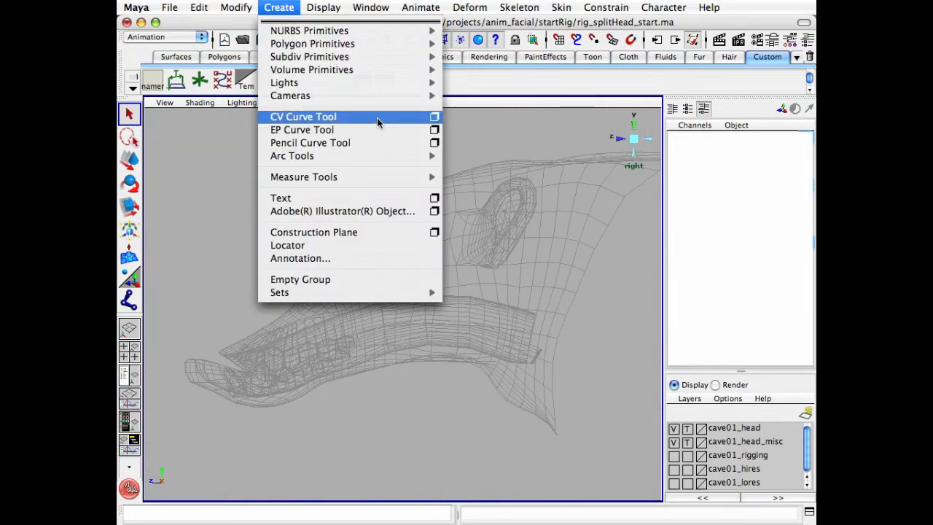
{"action": "left_click", "coordinate": [436, 117]}
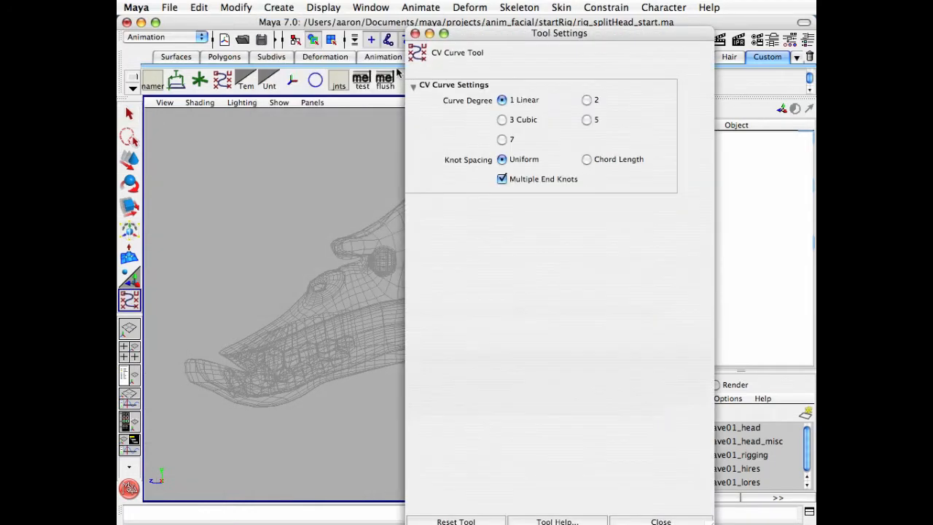
{"action": "left_click", "coordinate": [502, 120]}
{"action": "left_click", "coordinate": [661, 521]}
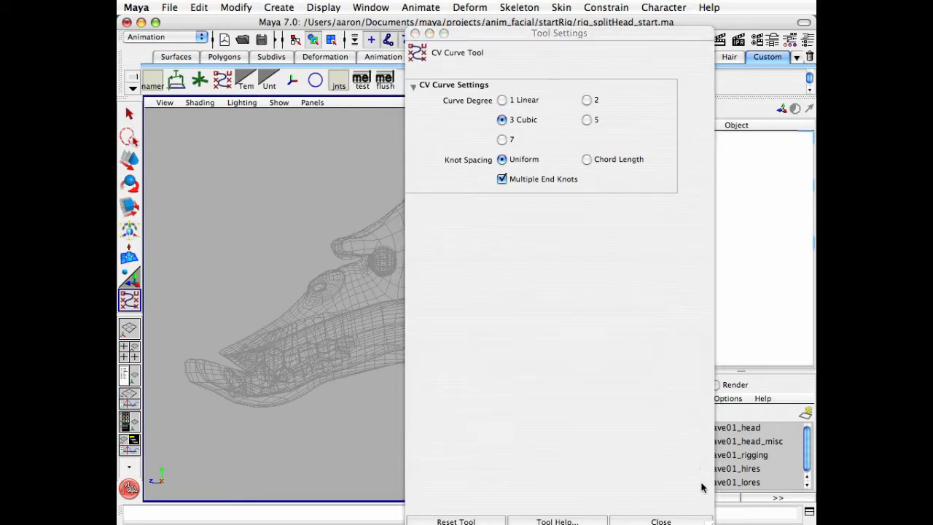
{"action": "left_click_drag", "start_coordinate": [711, 522], "coordinate": [686, 456]}
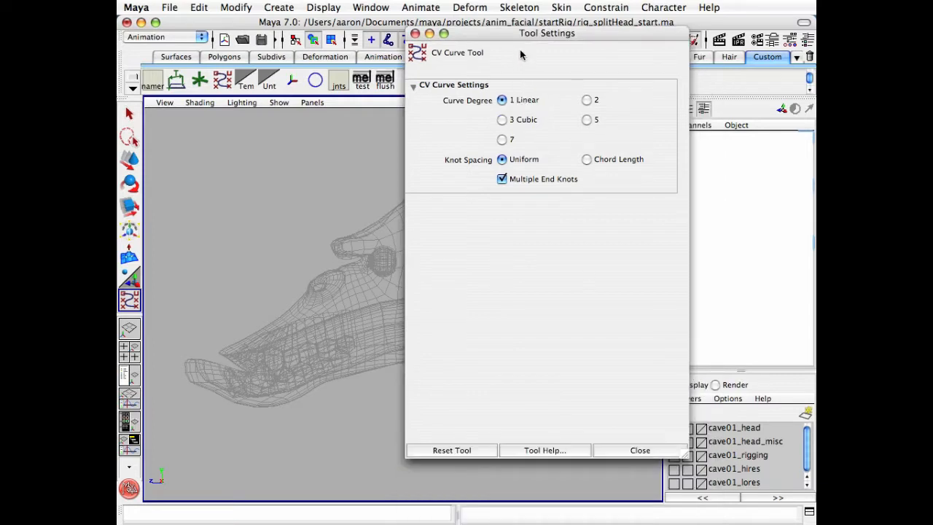
{"action": "left_click", "coordinate": [639, 450]}
- Draw the first six curve points from the front base of the ear down to the jaw corner and forward along the lower jaw
{"action": "right_click_drag", "start_coordinate": [350, 376], "coordinate": [475, 332], "text": "alt"}
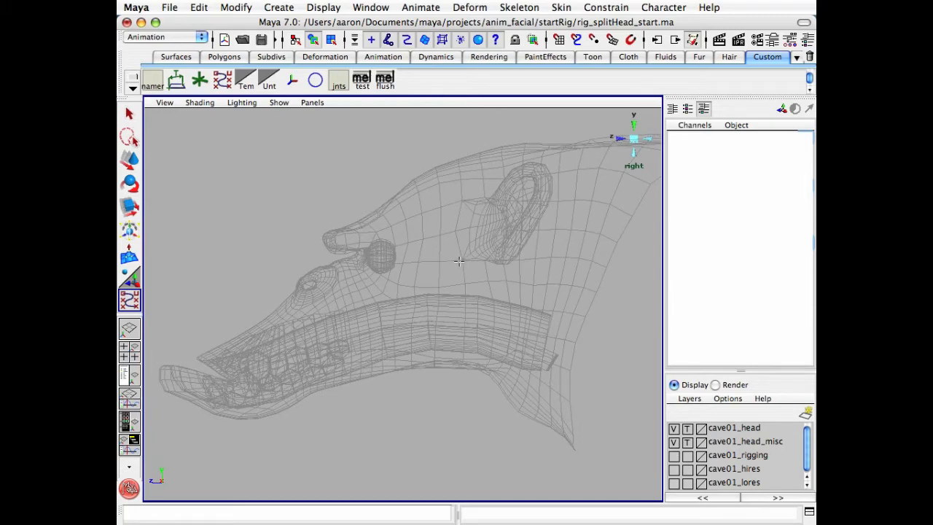
{"action": "left_click", "coordinate": [461, 259]}
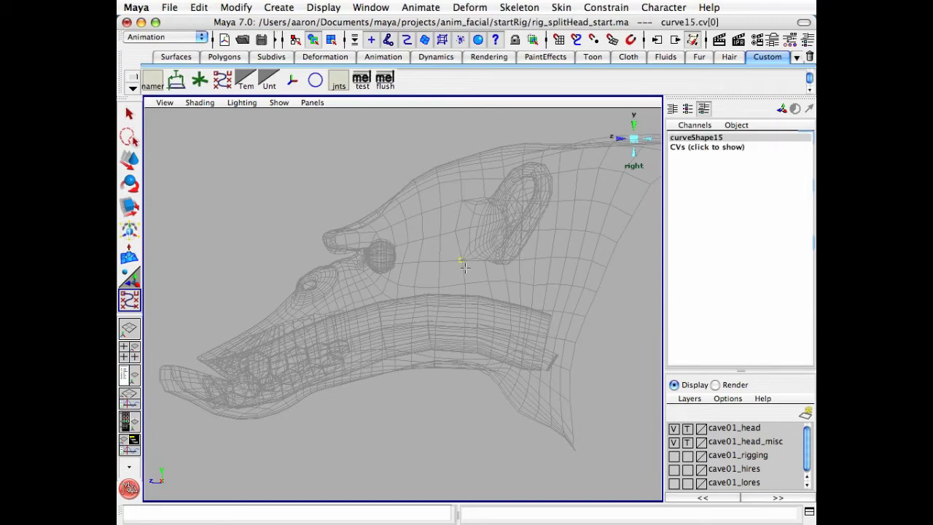
{"action": "left_click", "coordinate": [463, 347]}
{"action": "left_click", "coordinate": [407, 350]}
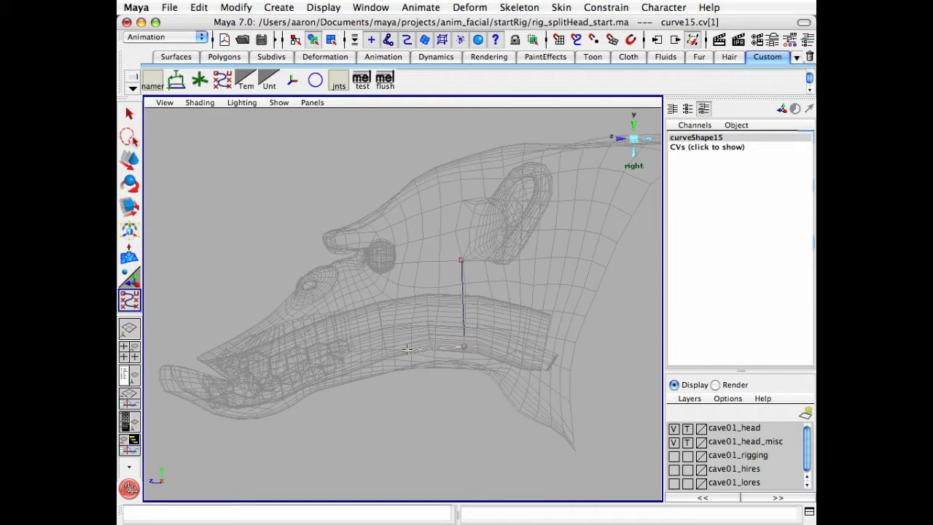
{"action": "left_click", "coordinate": [350, 359]}
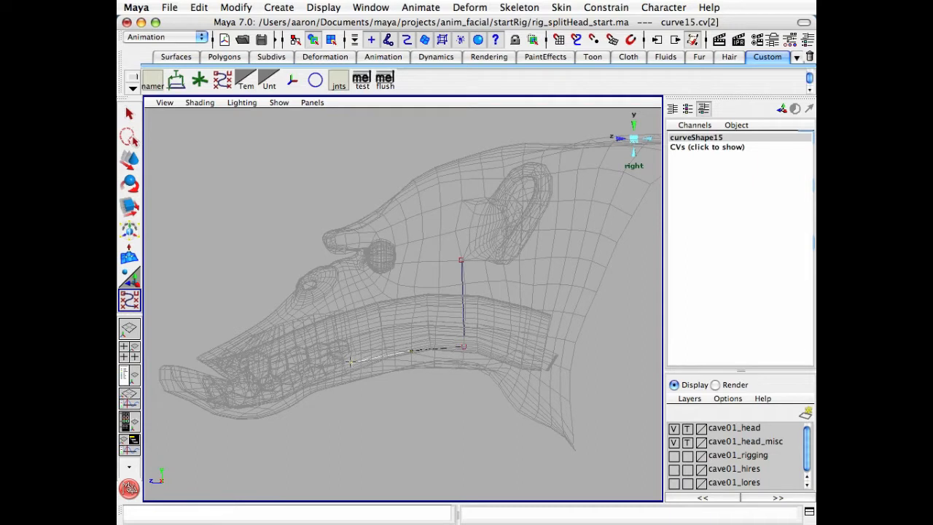
{"action": "left_click", "coordinate": [295, 386]}
{"action": "left_click", "coordinate": [255, 406]}
- Hide the cave01_head_misc layer while keeping the cave01_head layer visible
{"action": "left_click", "coordinate": [673, 429]}
{"action": "left_click", "coordinate": [674, 428]}
{"action": "left_click", "coordinate": [673, 442]}
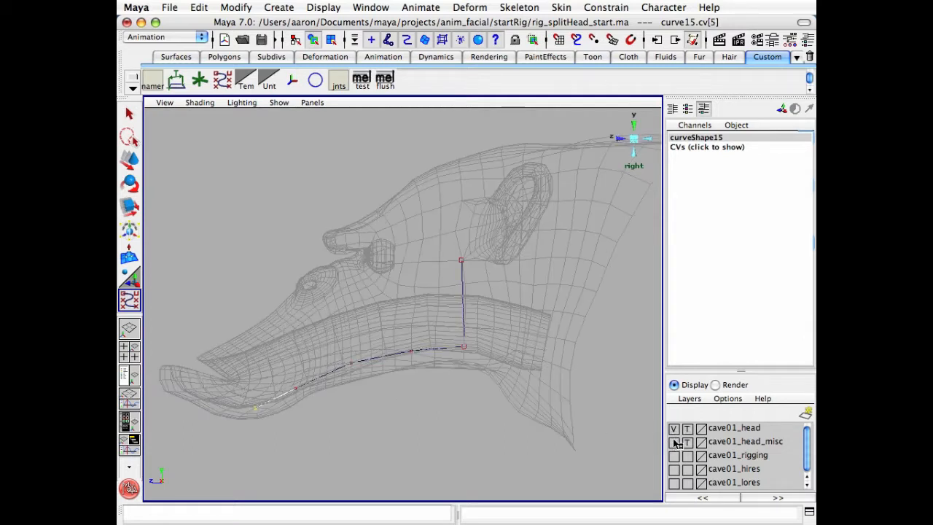
{"action": "left_click", "coordinate": [674, 429]}
{"action": "left_click", "coordinate": [674, 430]}
- Continue the curve along the chin and up to the tip of the lower lip, and finish it
{"action": "middle_click_drag", "start_coordinate": [252, 393], "coordinate": [364, 375], "text": "alt"}
{"action": "scroll", "coordinate": [406, 420], "scroll_direction": "up", "scroll_amount": 4}
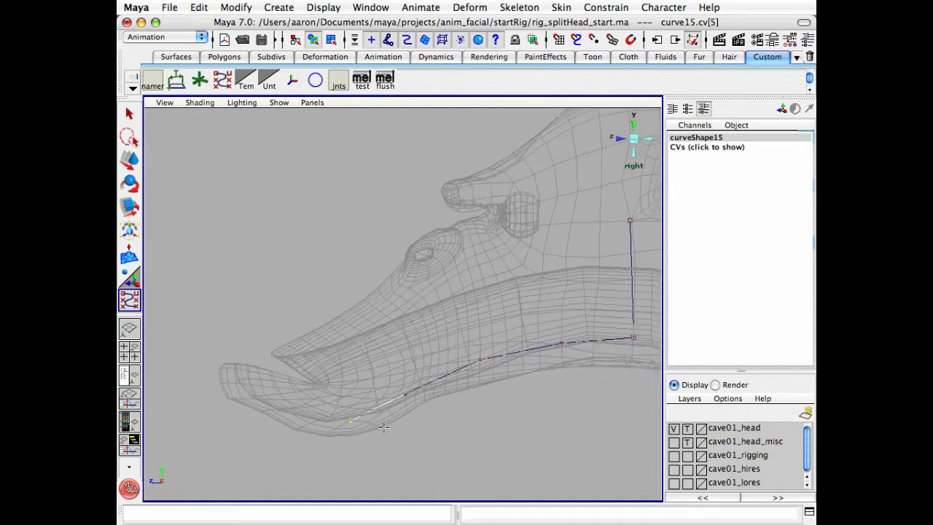
{"action": "left_click", "coordinate": [289, 408]}
{"action": "left_click", "coordinate": [251, 394]}
{"action": "key", "text": "Return"}
{"action": "key", "text": "q"}
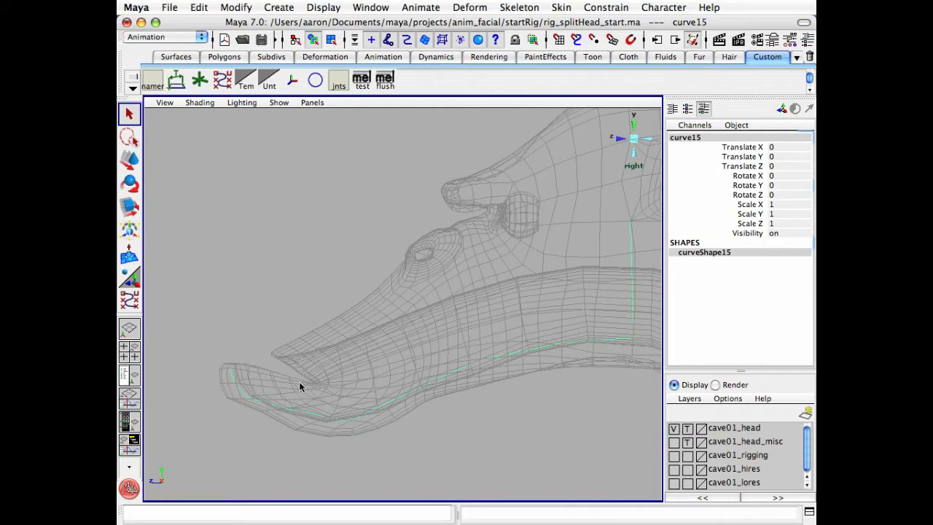
- Turn on the display of control vertices for the jaw curve and deselect it
{"action": "key", "text": "ctrl+a"}
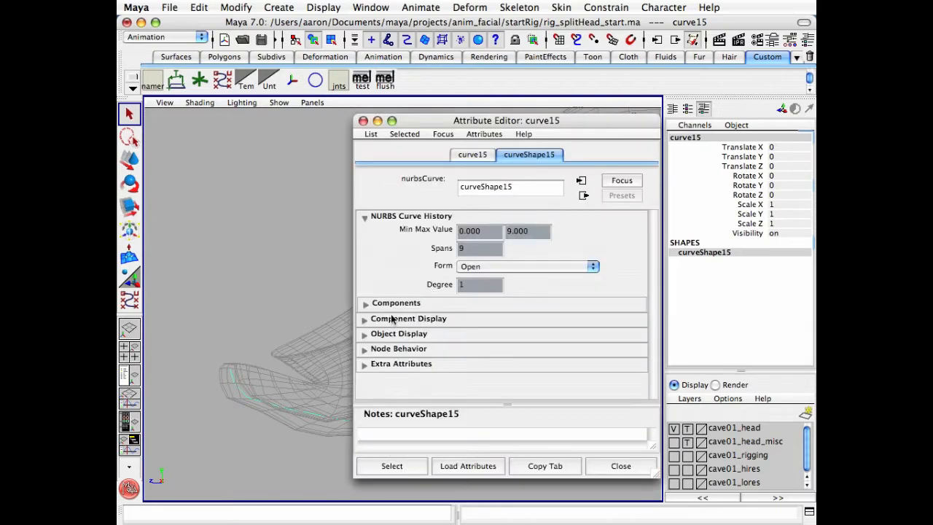
{"action": "left_click", "coordinate": [394, 319]}
{"action": "left_click", "coordinate": [483, 334]}
{"action": "left_click", "coordinate": [610, 462]}
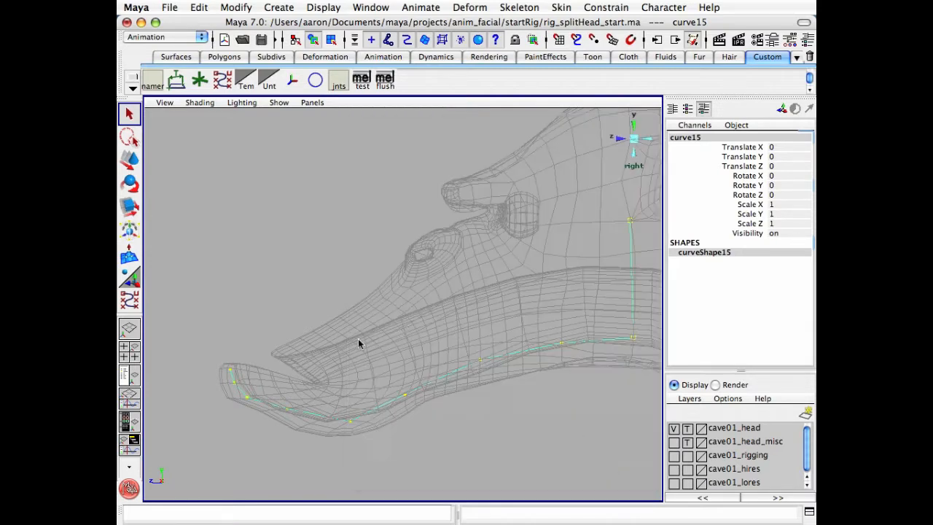
{"action": "right_click_drag", "start_coordinate": [302, 321], "coordinate": [350, 299], "text": "alt"}
{"action": "middle_click_drag", "start_coordinate": [365, 289], "coordinate": [343, 284], "text": "alt"}
{"action": "right_click_drag", "start_coordinate": [381, 295], "coordinate": [318, 284], "text": "alt"}
{"action": "left_click", "coordinate": [369, 333]}
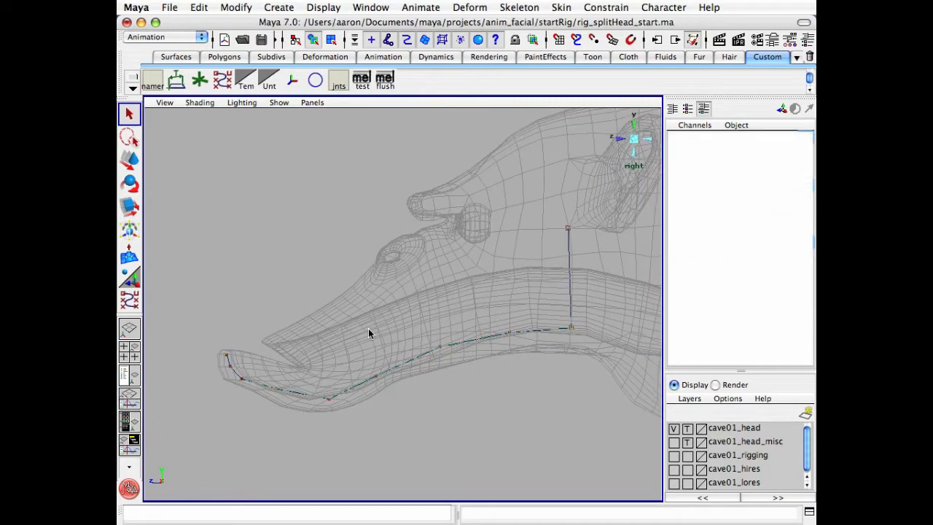
- Move the curve's first control vertex onto the head mesh vertex at the front base of the ear
{"action": "key", "text": "F8"}
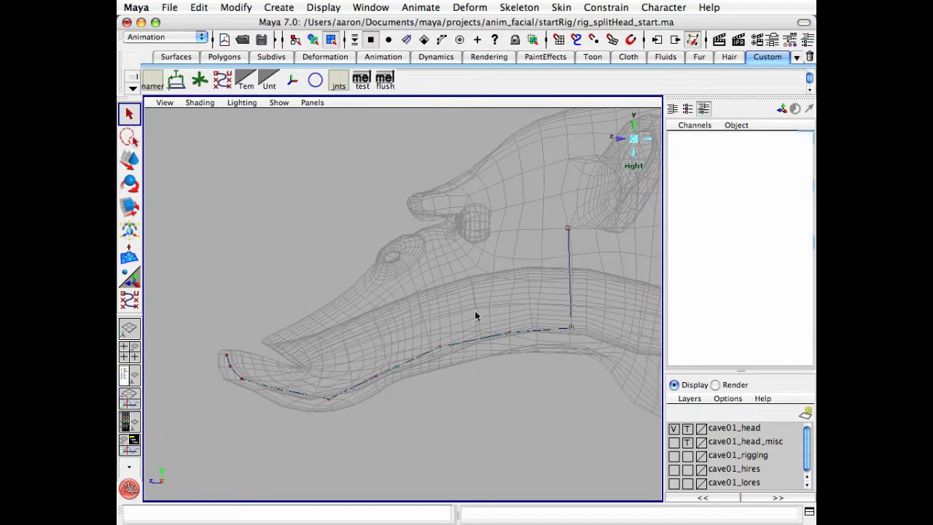
{"action": "middle_click_drag", "start_coordinate": [522, 296], "coordinate": [503, 333], "text": "alt"}
{"action": "right_click_drag", "start_coordinate": [503, 334], "coordinate": [519, 331], "text": "alt"}
{"action": "left_click_drag", "start_coordinate": [548, 242], "coordinate": [577, 288]}
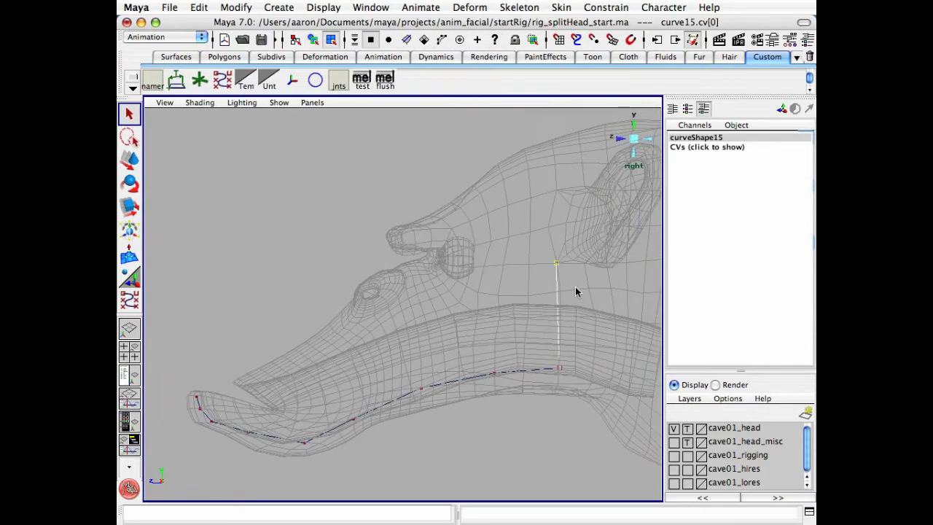
{"action": "key", "text": "w"}
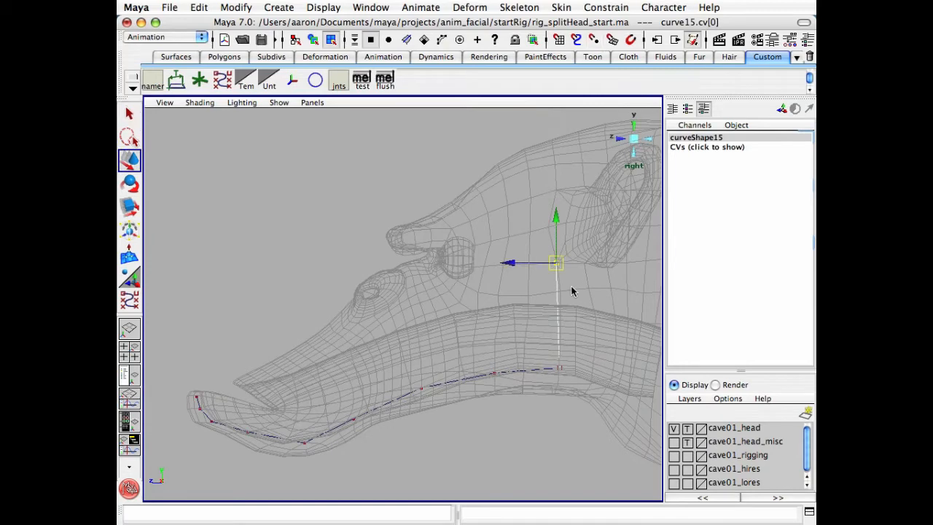
{"action": "key", "text": "f"}
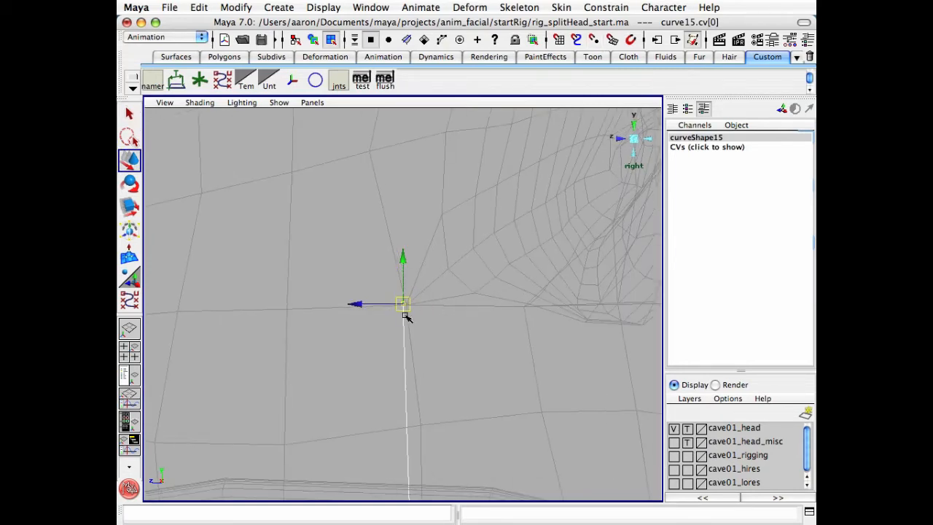
{"action": "scroll", "coordinate": [408, 315], "scroll_direction": "up", "scroll_amount": 3}
{"action": "left_click_drag", "start_coordinate": [409, 315], "coordinate": [413, 312]}
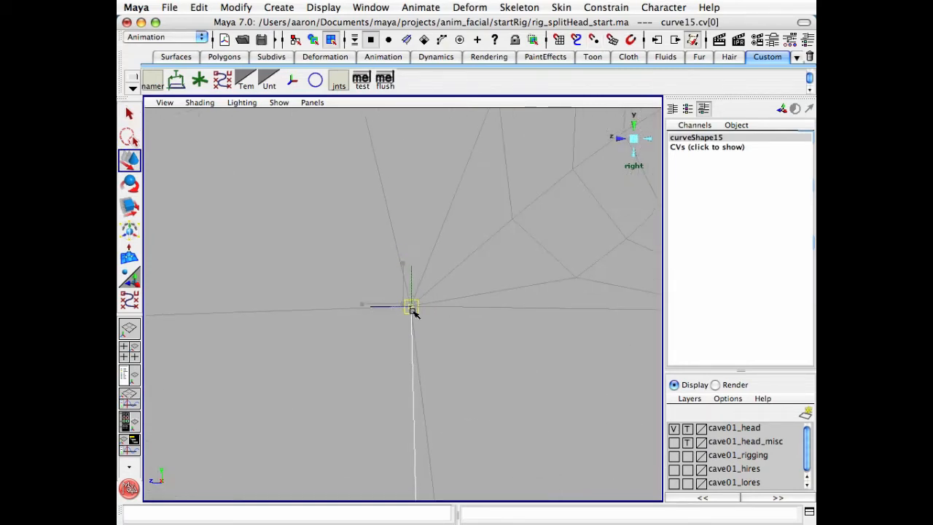
- Move the curve's second control vertex at the jaw corner slightly back toward the neck
{"action": "scroll", "coordinate": [481, 310], "scroll_direction": "down", "scroll_amount": 3}
{"action": "scroll", "coordinate": [481, 310], "scroll_direction": "down", "scroll_amount": 5}
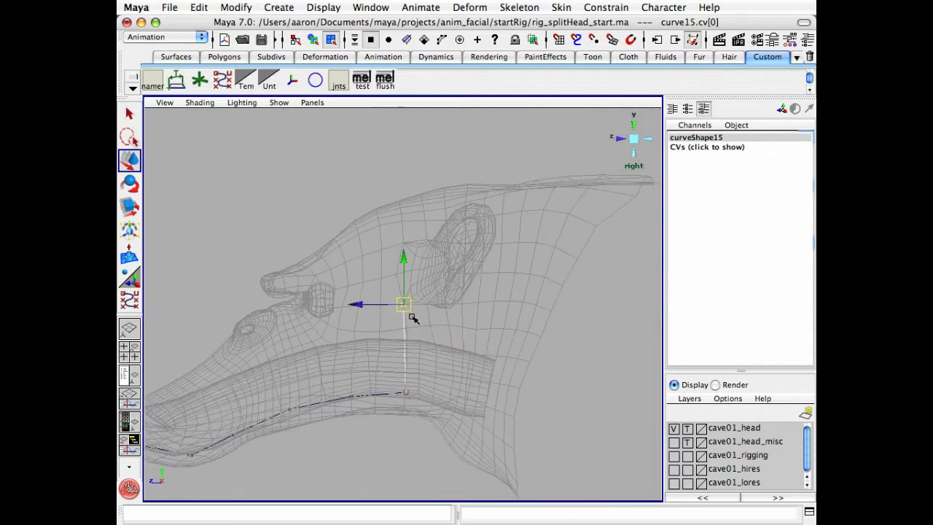
{"action": "key", "text": "Right"}
{"action": "middle_click_drag", "start_coordinate": [410, 318], "coordinate": [445, 270], "text": "alt"}
{"action": "scroll", "coordinate": [614, 285], "scroll_direction": "up", "scroll_amount": 4}
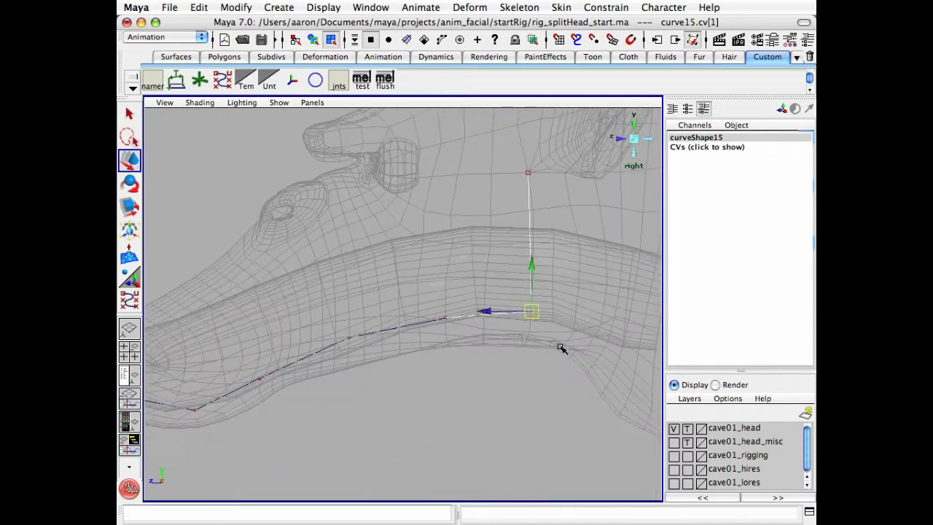
{"action": "left_click_drag", "start_coordinate": [535, 321], "coordinate": [552, 319]}
- Nudge the jaw curve's third to sixth control vertices to follow the mesh along the underside of the jaw
{"action": "left_click", "coordinate": [445, 319]}
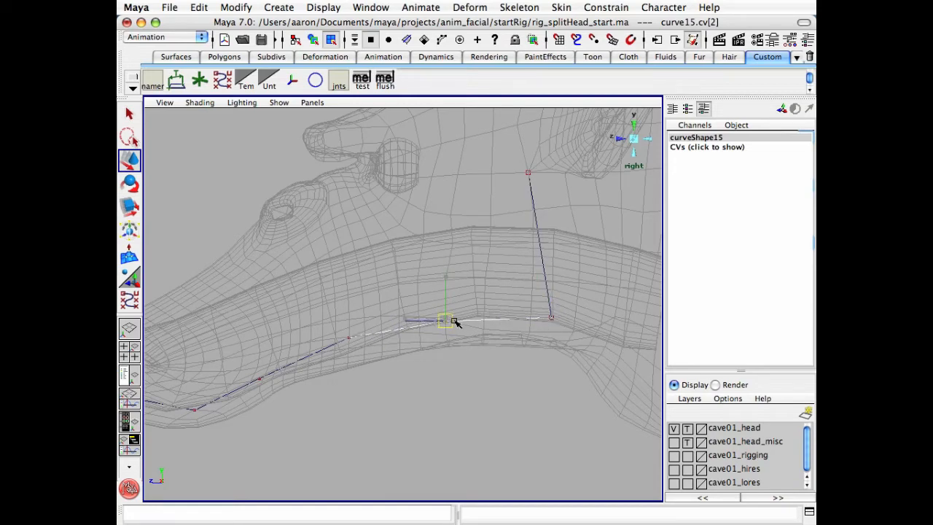
{"action": "left_click", "coordinate": [349, 339]}
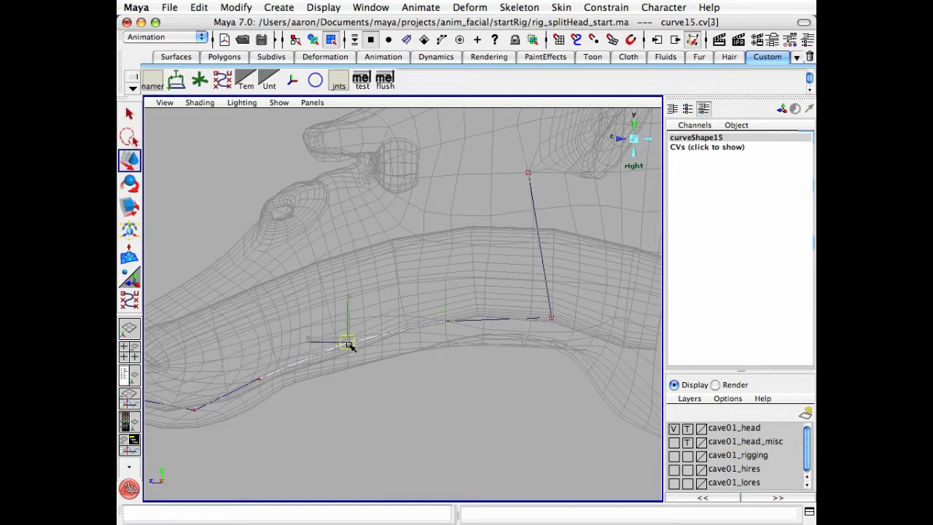
{"action": "left_click_drag", "start_coordinate": [355, 346], "coordinate": [385, 348], "text": "alt"}
{"action": "left_click", "coordinate": [379, 348]}
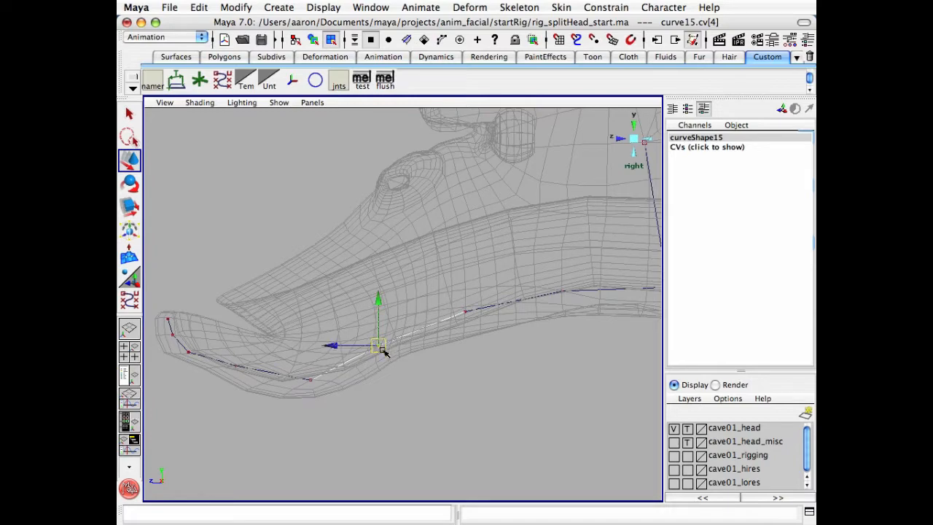
{"action": "left_click", "coordinate": [312, 380]}
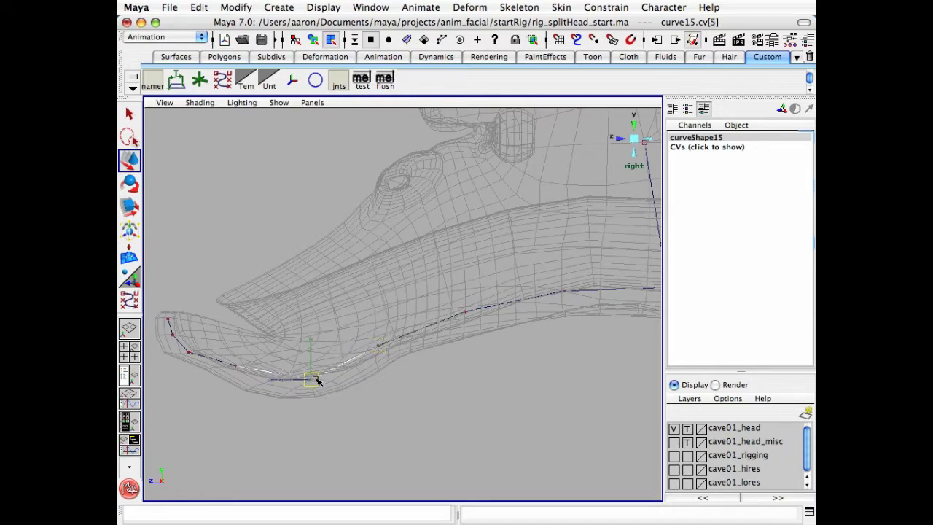
- Move the curve's seventh control vertex, on the chin, slightly forward along the mesh
{"action": "key", "text": "f"}
{"action": "left_click_drag", "start_coordinate": [412, 308], "coordinate": [412, 310]}
{"action": "right_click_drag", "start_coordinate": [488, 328], "coordinate": [401, 340], "text": "alt"}
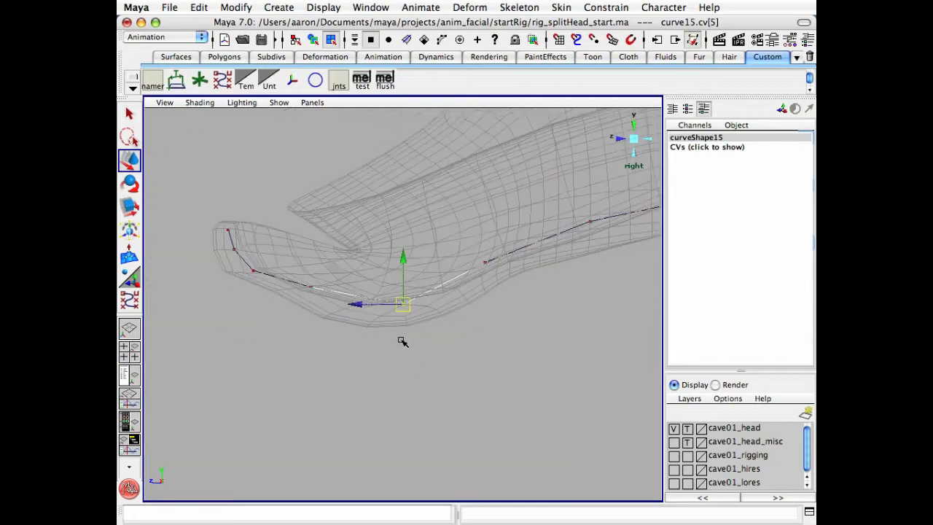
{"action": "middle_click_drag", "start_coordinate": [402, 340], "coordinate": [451, 357], "text": "alt"}
{"action": "right_click_drag", "start_coordinate": [383, 379], "coordinate": [408, 376], "text": "alt"}
{"action": "middle_click_drag", "start_coordinate": [447, 339], "coordinate": [472, 381], "text": "alt"}
{"action": "left_click_drag", "start_coordinate": [361, 337], "coordinate": [378, 357]}
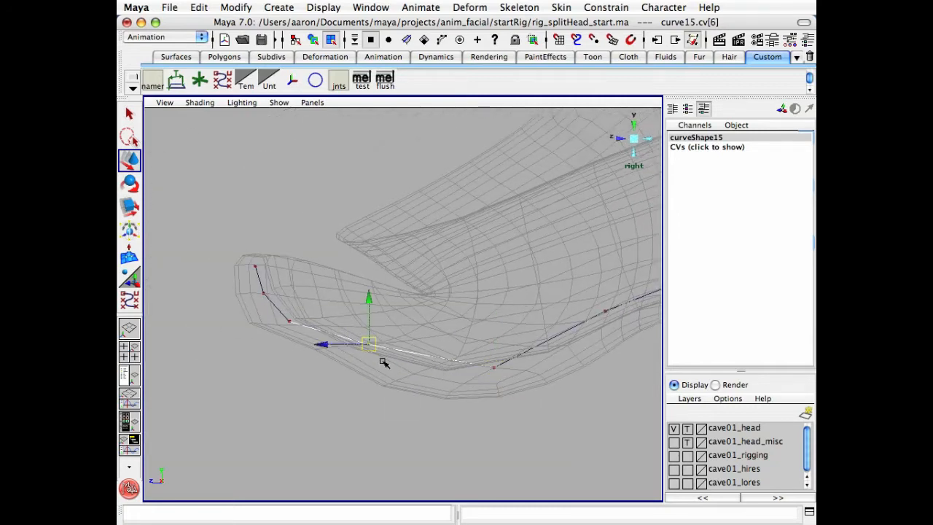
{"action": "middle_click_drag", "start_coordinate": [381, 367], "coordinate": [396, 379], "text": "alt"}
{"action": "right_click_drag", "start_coordinate": [397, 379], "coordinate": [442, 385], "text": "alt"}
{"action": "left_click_drag", "start_coordinate": [377, 380], "coordinate": [367, 383]}
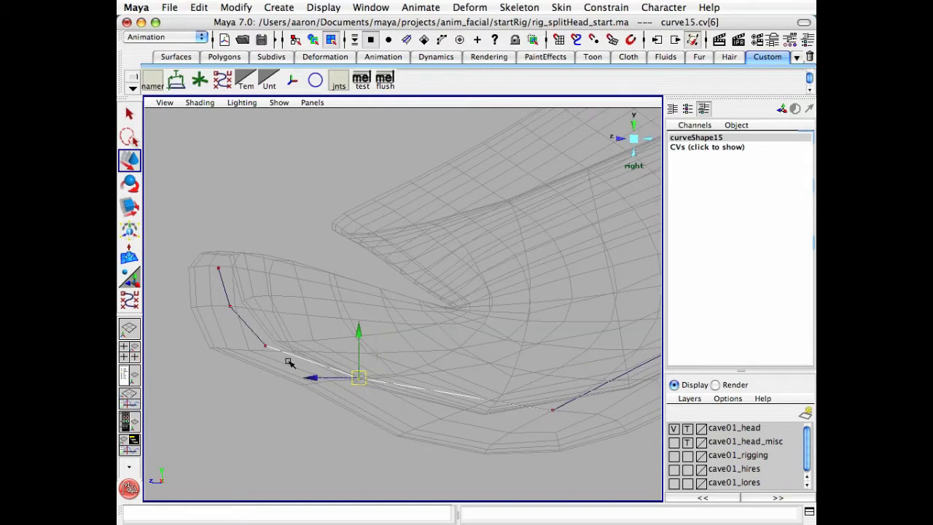
- Nudge the curve's last three control vertices toward the front of the chin and the tip of the lower lip
{"action": "left_click", "coordinate": [267, 346]}
{"action": "left_click_drag", "start_coordinate": [269, 352], "coordinate": [264, 350]}
{"action": "mouse_move", "coordinate": [218, 295]}
{"action": "left_mouse_down"}
{"action": "mouse_move", "coordinate": [243, 320]}
{"action": "mouse_move", "coordinate": [226, 306]}
{"action": "left_mouse_up"}
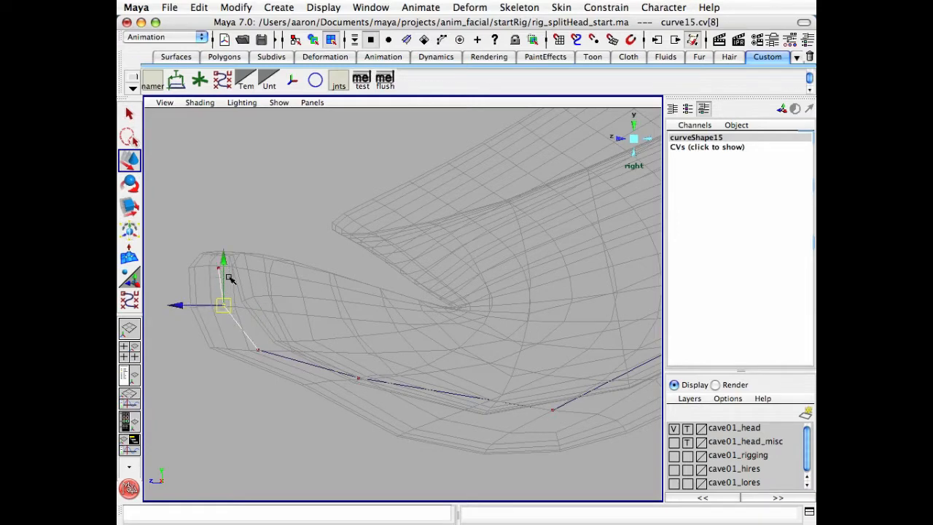
{"action": "left_click", "coordinate": [219, 268]}
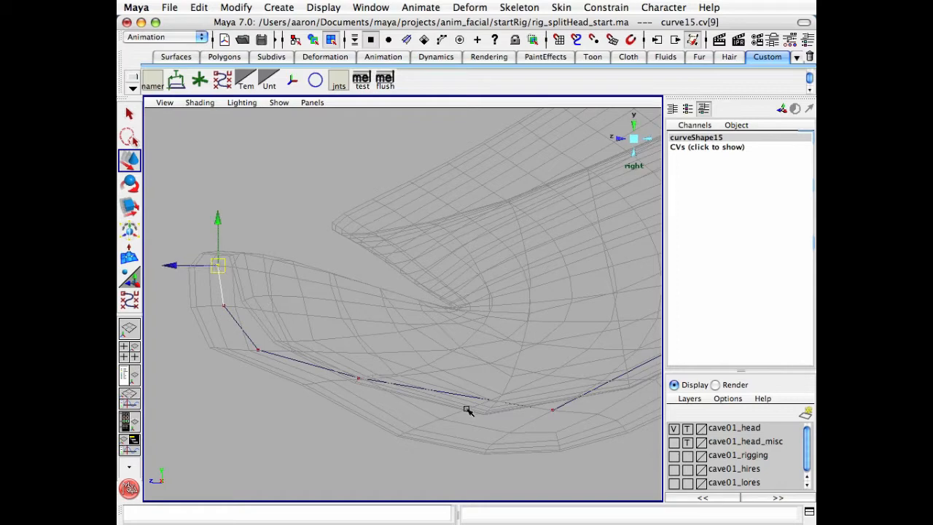
- Shift the seventh control vertex further forward on the chin, then deselect it and return to object selection mode
{"action": "left_click", "coordinate": [358, 379]}
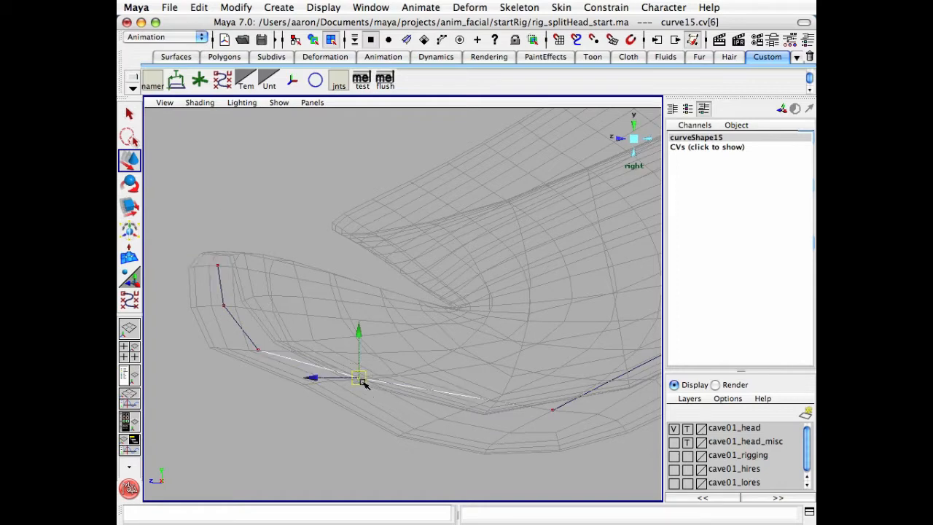
{"action": "left_click_drag", "start_coordinate": [361, 383], "coordinate": [340, 381]}
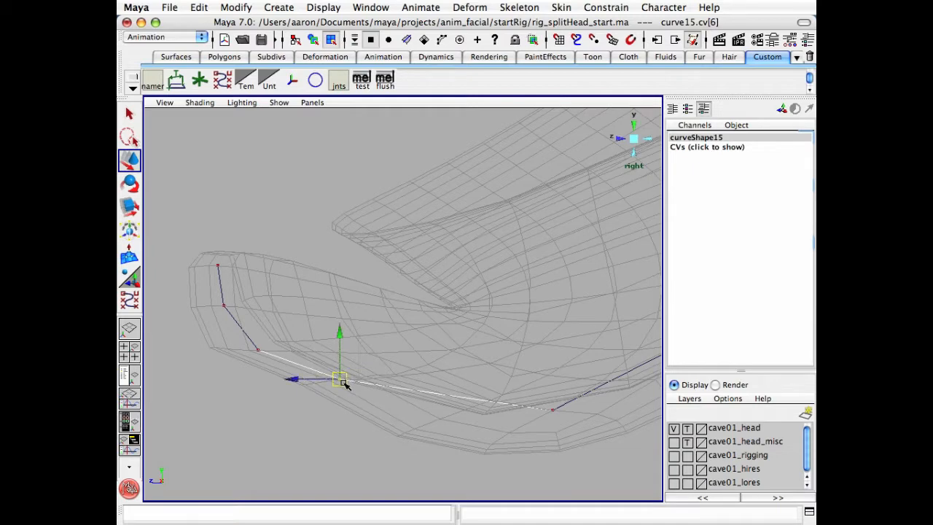
{"action": "key", "text": "q"}
{"action": "left_click", "coordinate": [437, 438]}
{"action": "key", "text": "F8"}
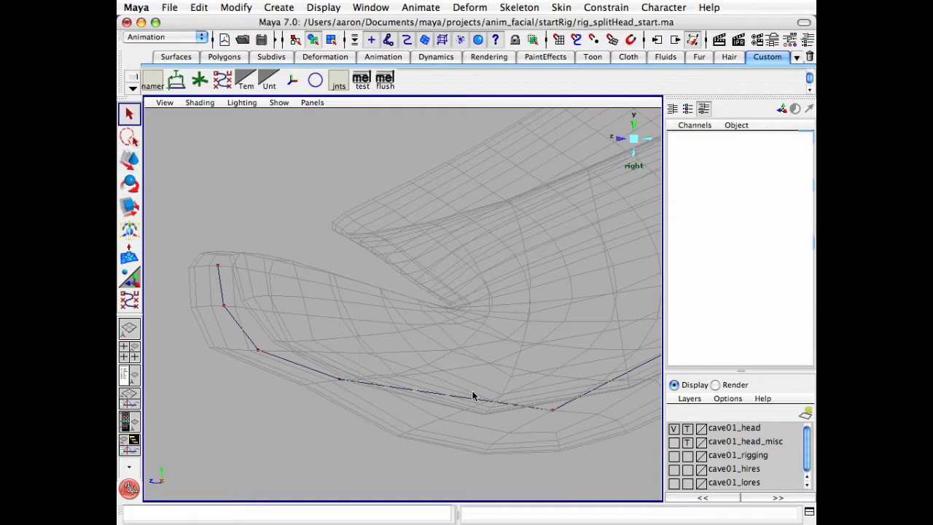
- Rename the jaw curve as lojaw_crv
{"action": "right_click_drag", "start_coordinate": [491, 384], "coordinate": [356, 396], "text": "alt"}
{"action": "middle_click_drag", "start_coordinate": [604, 378], "coordinate": [406, 393], "text": "alt"}
{"action": "left_click", "coordinate": [472, 271]}
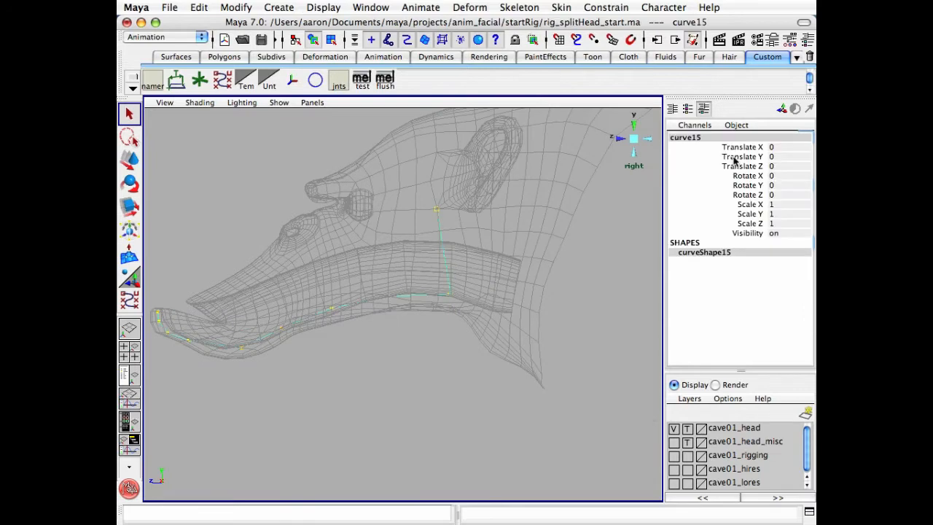
{"action": "left_click", "coordinate": [715, 139]}
{"action": "type", "text": "loja"}
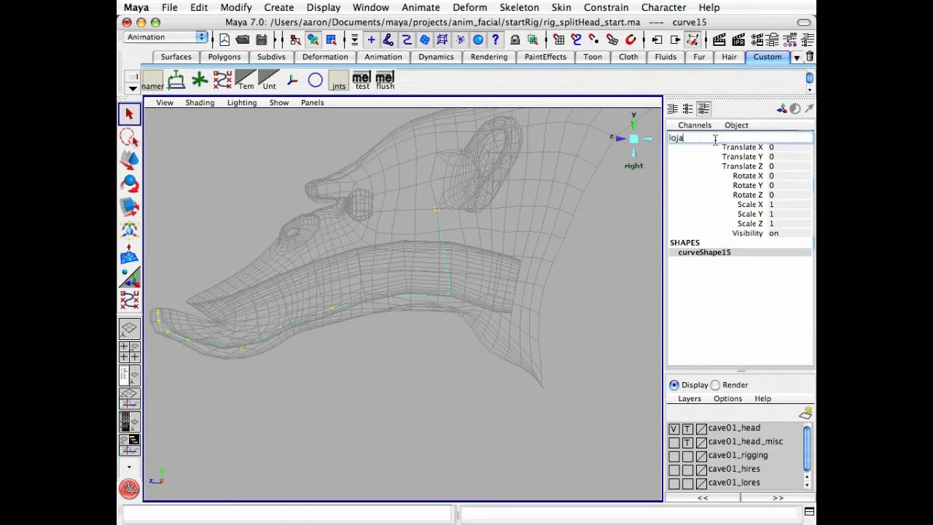
{"action": "type", "text": "w__crv"}
{"action": "key", "text": "Return"}
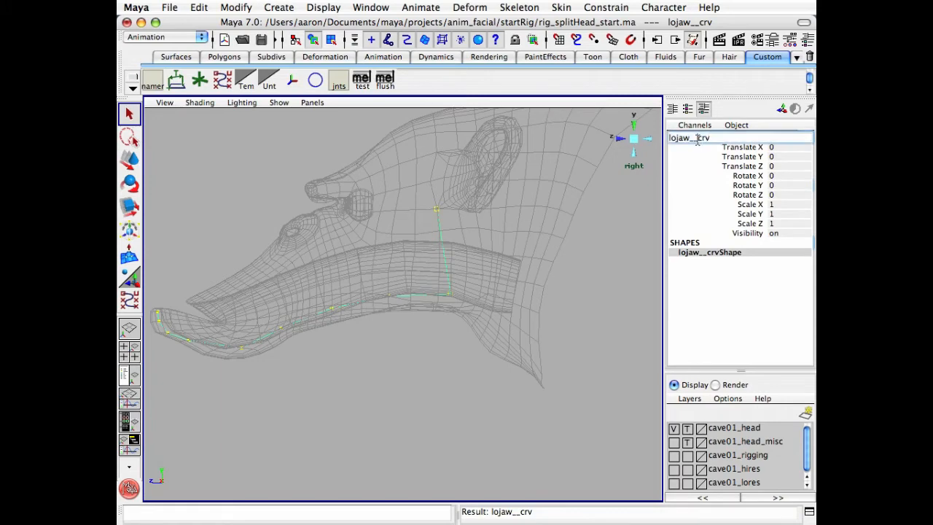
{"action": "key", "text": "BackSpace"}
{"action": "key", "text": "Return"}
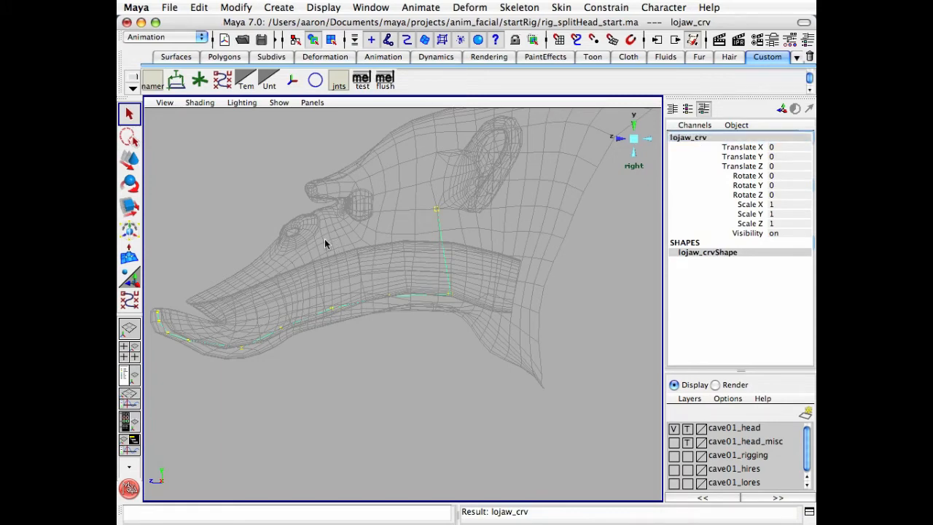
- Start a new curve with the CV Curve tool, placing its first point at the inner corner of the eye
{"action": "left_click", "coordinate": [372, 375]}
{"action": "middle_click_drag", "start_coordinate": [334, 411], "coordinate": [456, 450], "text": "alt"}
{"action": "right_click_drag", "start_coordinate": [456, 450], "coordinate": [542, 425], "text": "alt"}
{"action": "middle_click_drag", "start_coordinate": [542, 425], "coordinate": [480, 425], "text": "alt"}
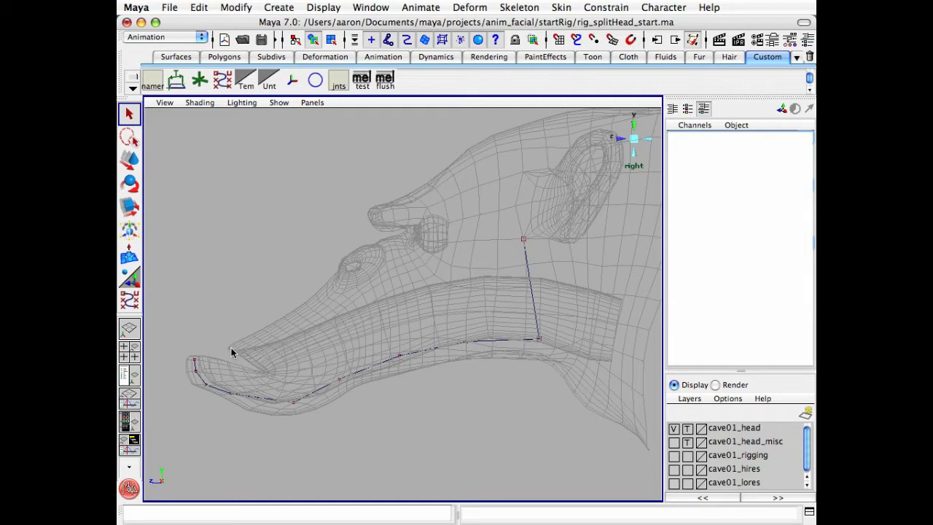
{"action": "left_click", "coordinate": [132, 301]}
{"action": "right_click_drag", "start_coordinate": [249, 326], "coordinate": [418, 277], "text": "alt"}
{"action": "middle_click_drag", "start_coordinate": [418, 277], "coordinate": [513, 262], "text": "alt"}
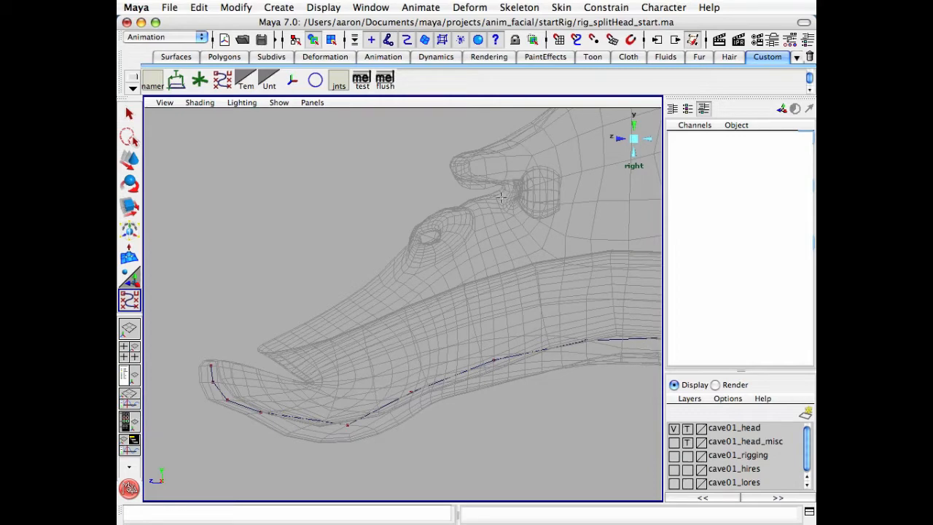
{"action": "left_click", "coordinate": [502, 196]}
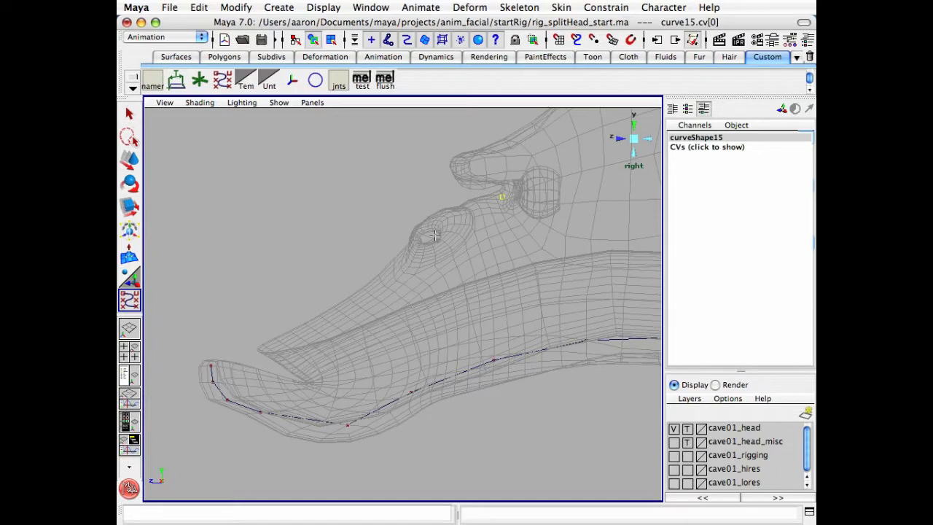
- Continue the curve past the nostril and down the snout to the tip of the upper lip, and finish it
{"action": "left_click", "coordinate": [395, 274]}
{"action": "left_click", "coordinate": [354, 302]}
{"action": "left_click", "coordinate": [314, 329]}
{"action": "left_click", "coordinate": [281, 342]}
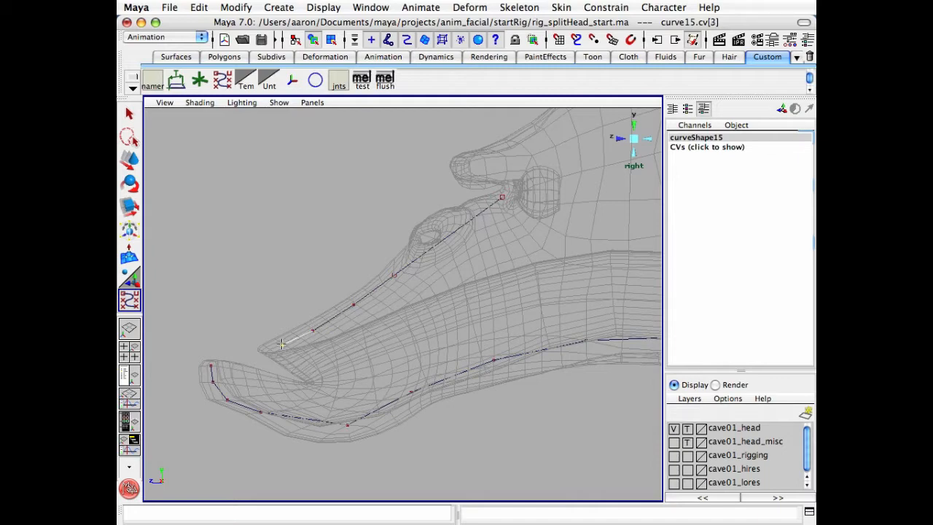
{"action": "left_click", "coordinate": [282, 344]}
{"action": "key", "text": "Return"}
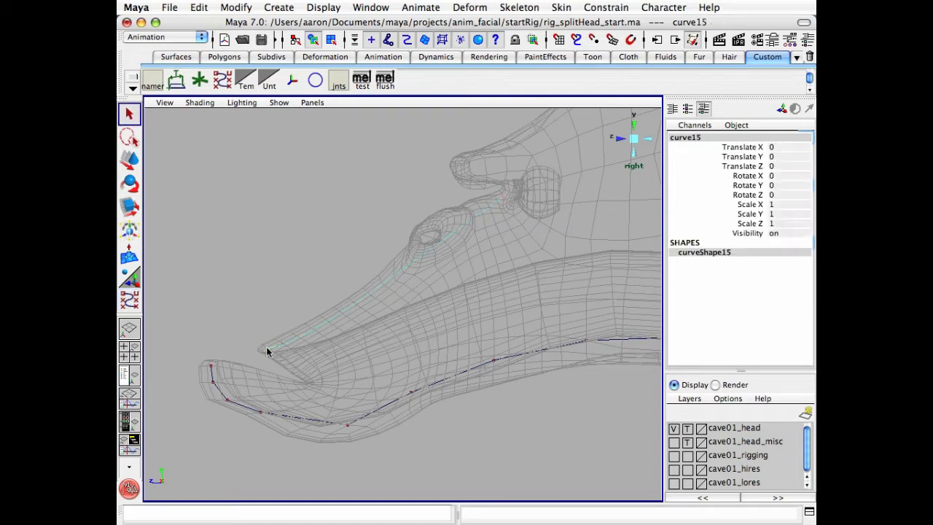
- Turn on the display of control vertices for the snout curve, deselect it and switch to component selection mode
{"action": "key", "text": "ctrl+a"}
{"action": "left_click", "coordinate": [595, 470]}
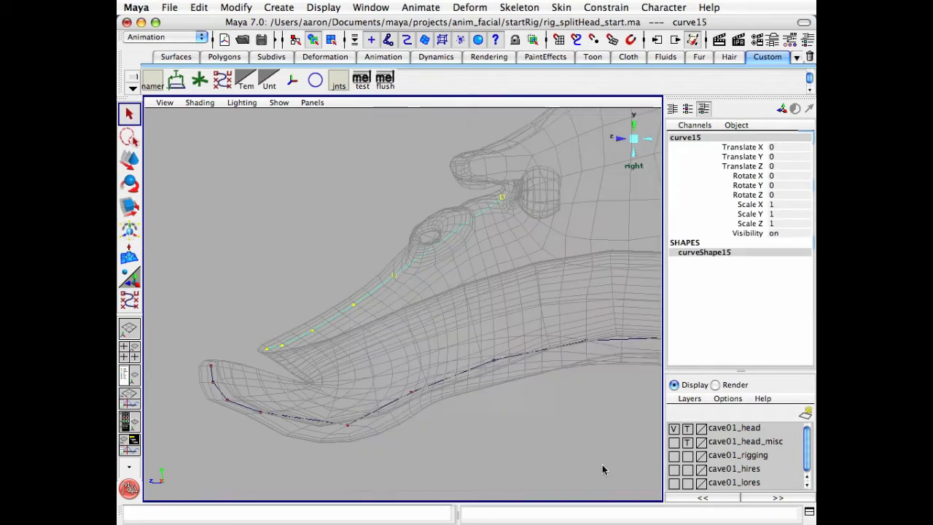
{"action": "left_click", "coordinate": [317, 262]}
{"action": "key", "text": "F8"}
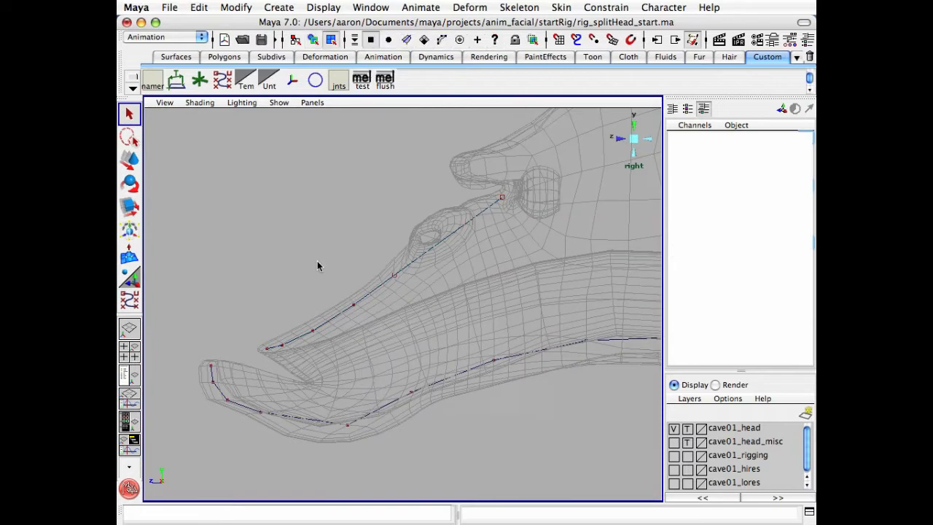
- Move the snout curve's second control vertex, just below the nostril, slightly down and back along the mesh
{"action": "key", "text": "w"}
{"action": "left_click_drag", "start_coordinate": [485, 191], "coordinate": [510, 205]}
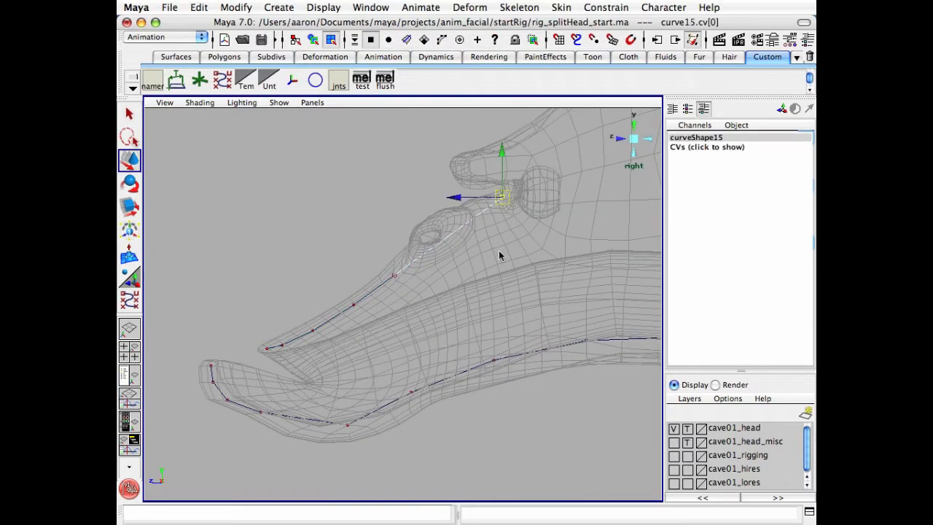
{"action": "key", "text": "f"}
{"action": "left_click_drag", "start_coordinate": [407, 305], "coordinate": [420, 325]}
{"action": "right_click_drag", "start_coordinate": [420, 325], "coordinate": [369, 287], "text": "alt"}
{"action": "middle_click_drag", "start_coordinate": [369, 286], "coordinate": [411, 242], "text": "alt"}
{"action": "right_click_drag", "start_coordinate": [411, 241], "coordinate": [505, 284], "text": "alt"}
{"action": "middle_click_drag", "start_coordinate": [381, 343], "coordinate": [522, 232], "text": "alt"}
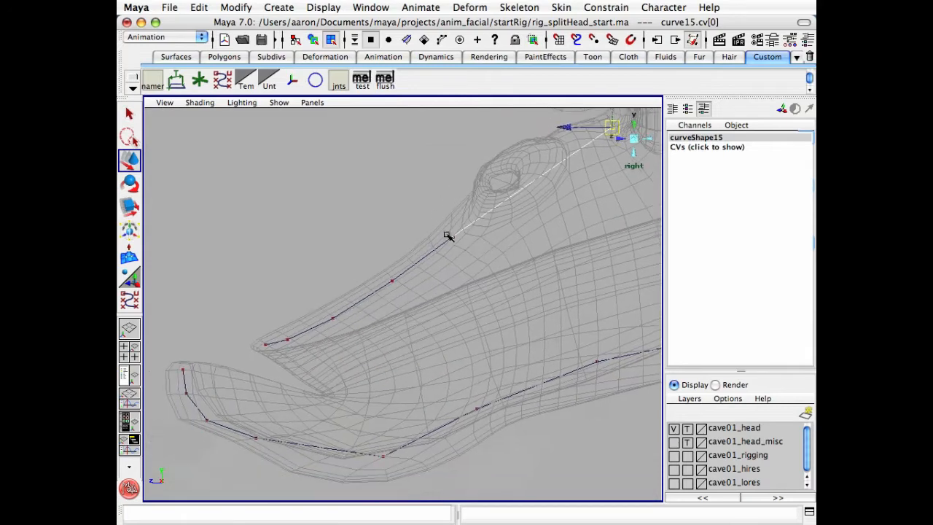
{"action": "left_click_drag", "start_coordinate": [437, 215], "coordinate": [466, 260]}
{"action": "right_click_drag", "start_coordinate": [442, 283], "coordinate": [518, 266], "text": "alt"}
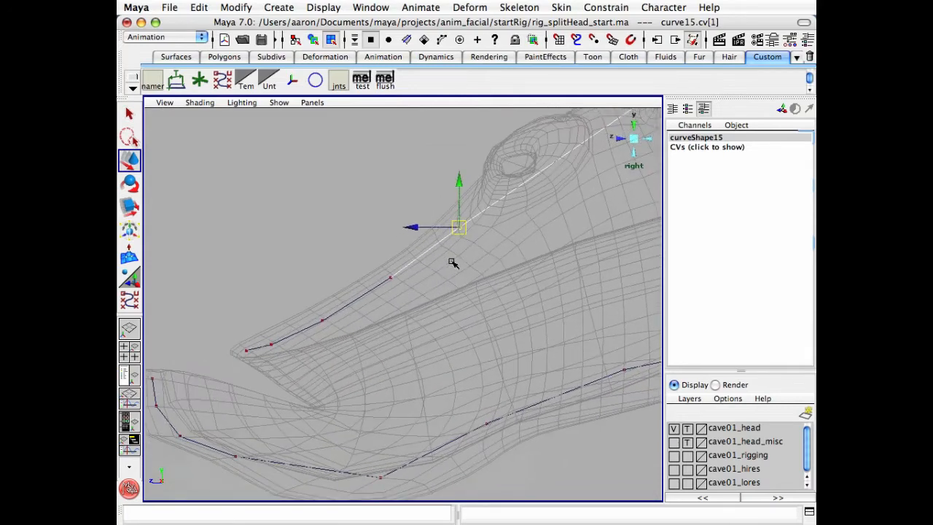
{"action": "left_click_drag", "start_coordinate": [459, 229], "coordinate": [464, 241]}
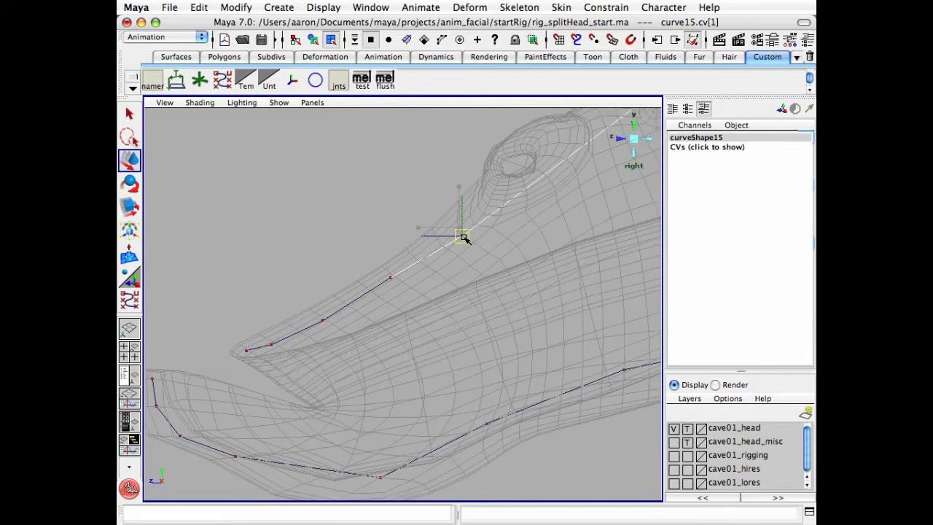
- Shift the snout curve's third, fourth and fifth control vertices slightly back to line up with the mesh, and deselect
{"action": "left_click_drag", "start_coordinate": [374, 265], "coordinate": [409, 286]}
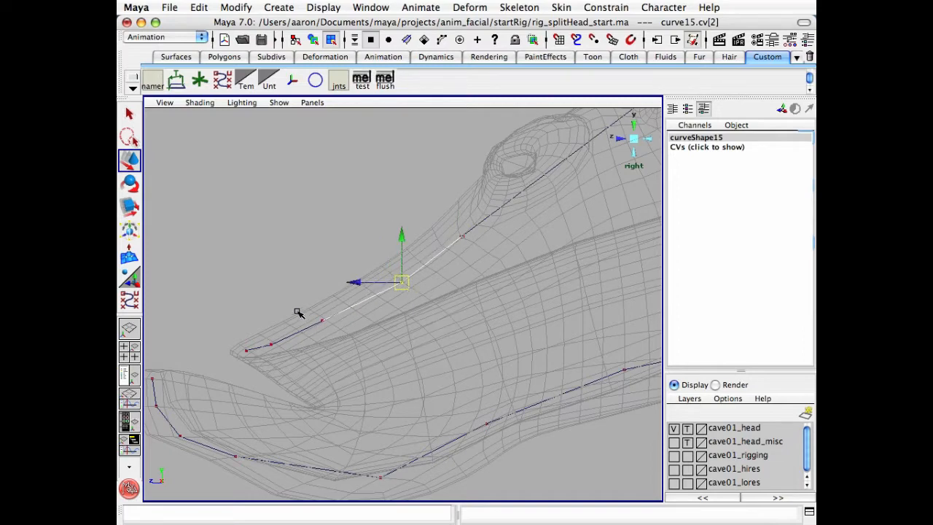
{"action": "left_click_drag", "start_coordinate": [296, 311], "coordinate": [332, 323]}
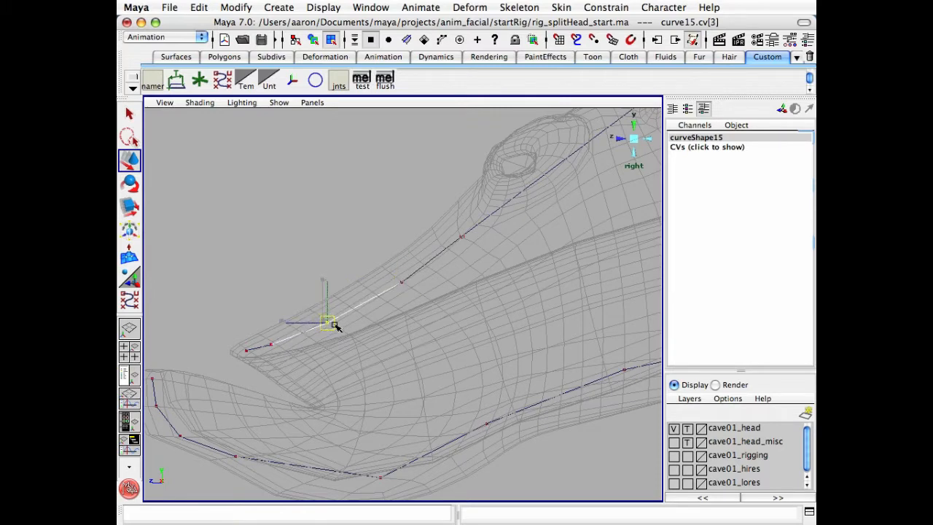
{"action": "left_click_drag", "start_coordinate": [257, 333], "coordinate": [281, 352]}
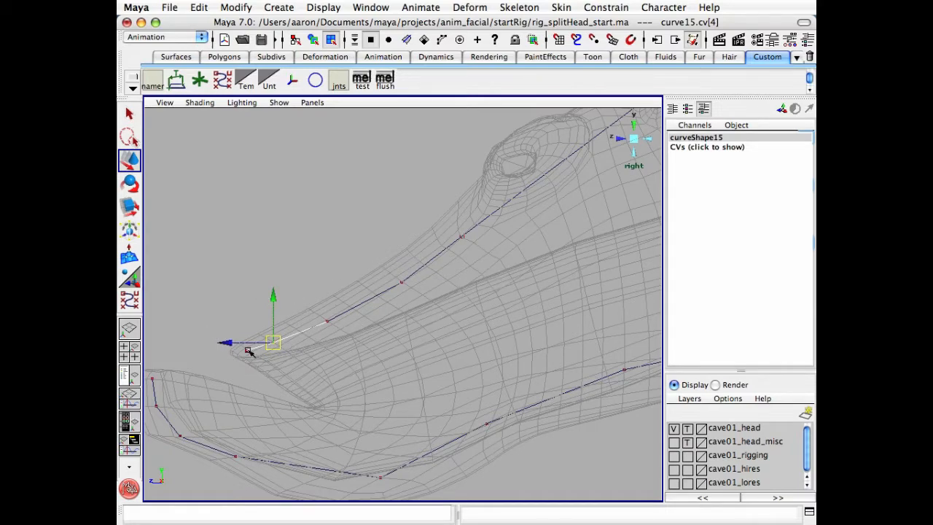
{"action": "left_click_drag", "start_coordinate": [235, 324], "coordinate": [281, 351]}
{"action": "right_click_drag", "start_coordinate": [191, 335], "coordinate": [214, 339], "text": "alt"}
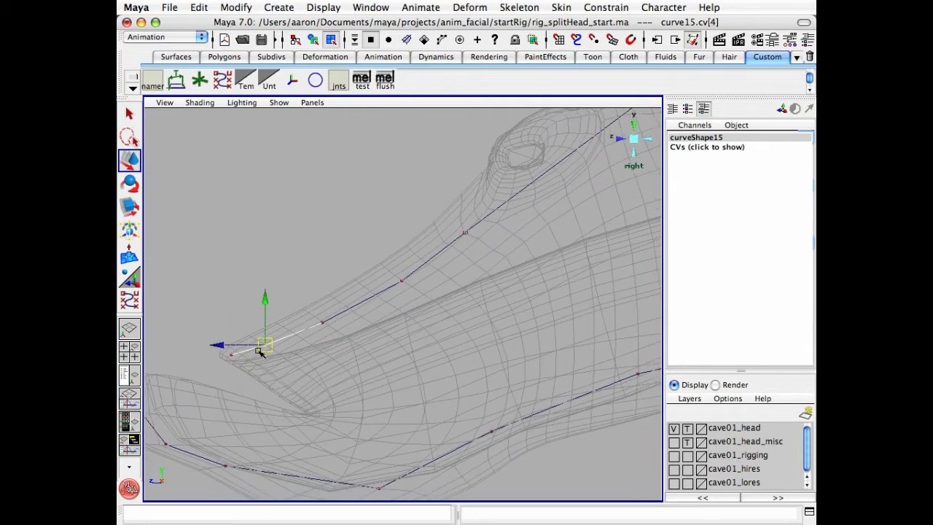
{"action": "left_click", "coordinate": [233, 292]}
{"action": "right_click_drag", "start_coordinate": [364, 308], "coordinate": [533, 370], "text": "alt"}
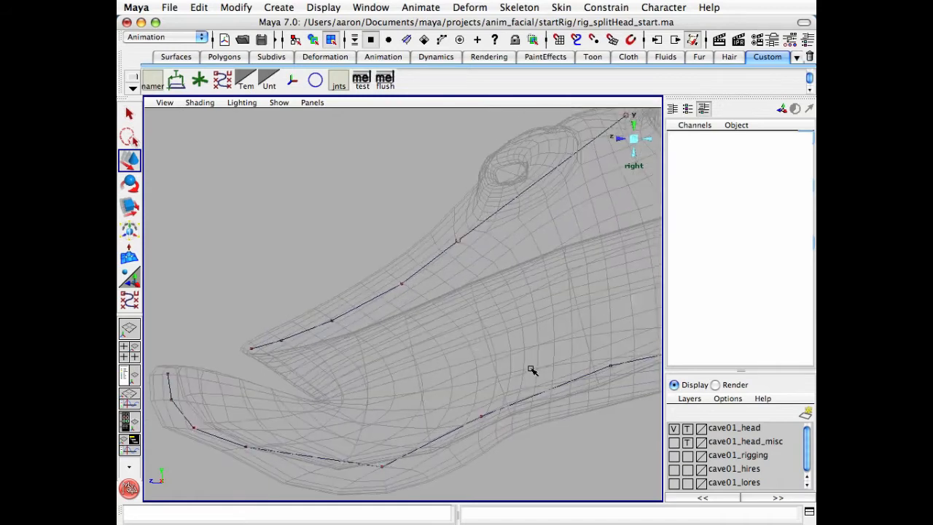
- Fine-tune the third and fourth control vertices on the snout, then deselect and return to object selection mode
{"action": "left_click", "coordinate": [401, 284]}
{"action": "left_click_drag", "start_coordinate": [408, 289], "coordinate": [405, 285]}
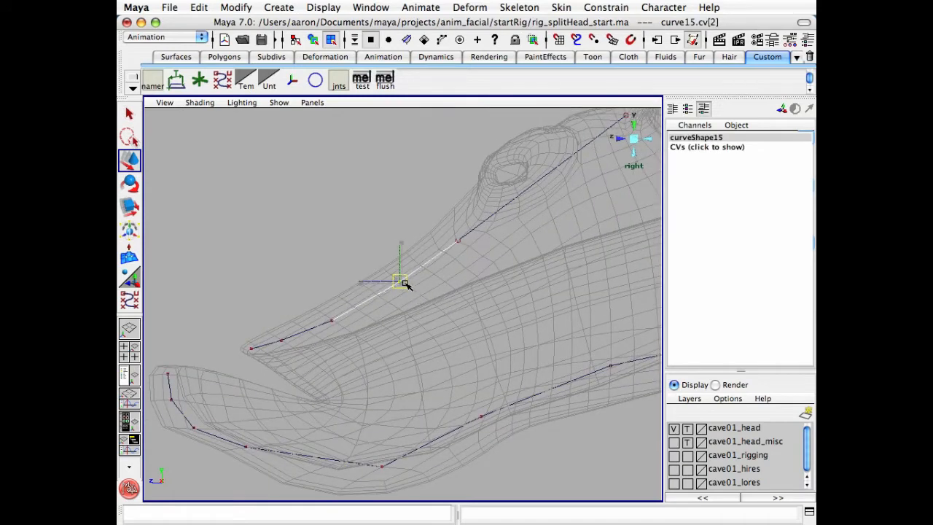
{"action": "left_click", "coordinate": [333, 323]}
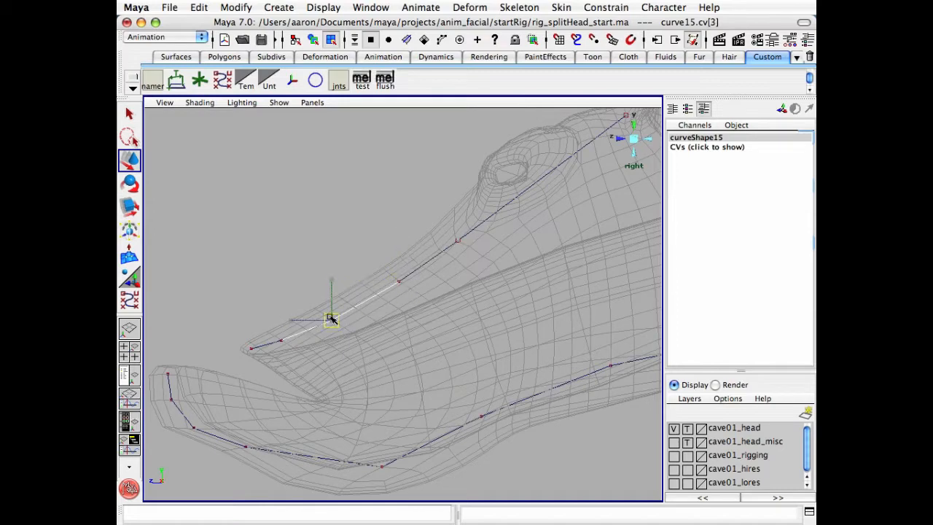
{"action": "left_click", "coordinate": [366, 350]}
{"action": "key", "text": "F8"}
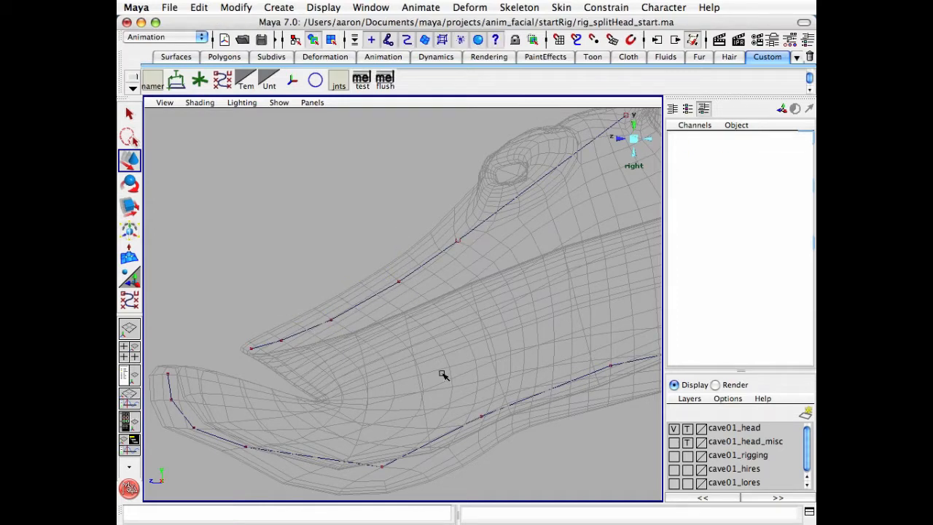
- Rename the upper snout curve to upjaw_crv and deselect it
{"action": "right_click_drag", "start_coordinate": [499, 372], "coordinate": [395, 303], "text": "alt"}
{"action": "left_click_drag", "start_coordinate": [392, 249], "coordinate": [454, 343]}
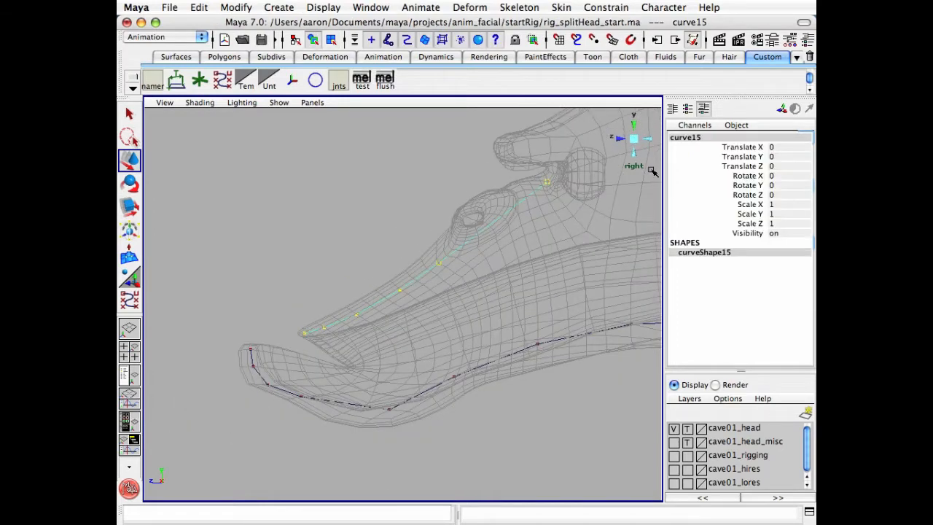
{"action": "left_click", "coordinate": [696, 139]}
{"action": "type", "text": "upja"}
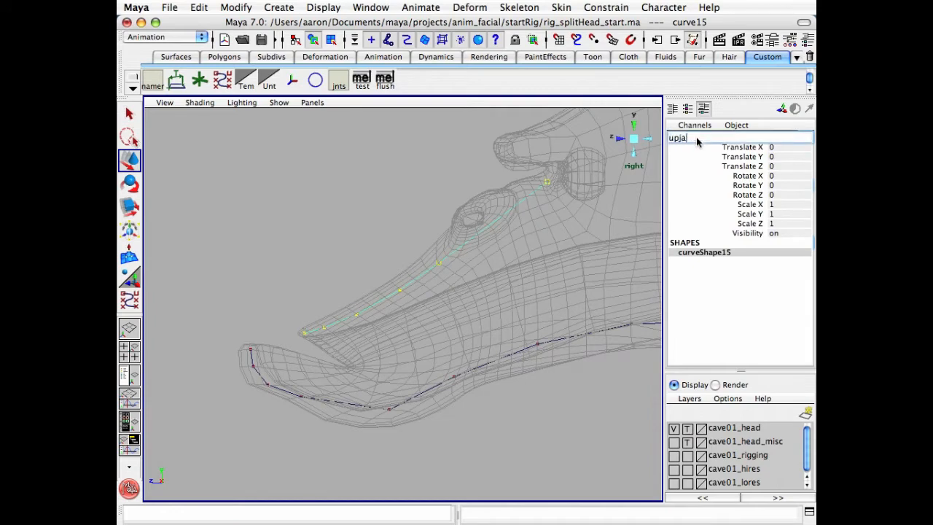
{"action": "type", "text": "w_crv"}
{"action": "key", "text": "Return"}
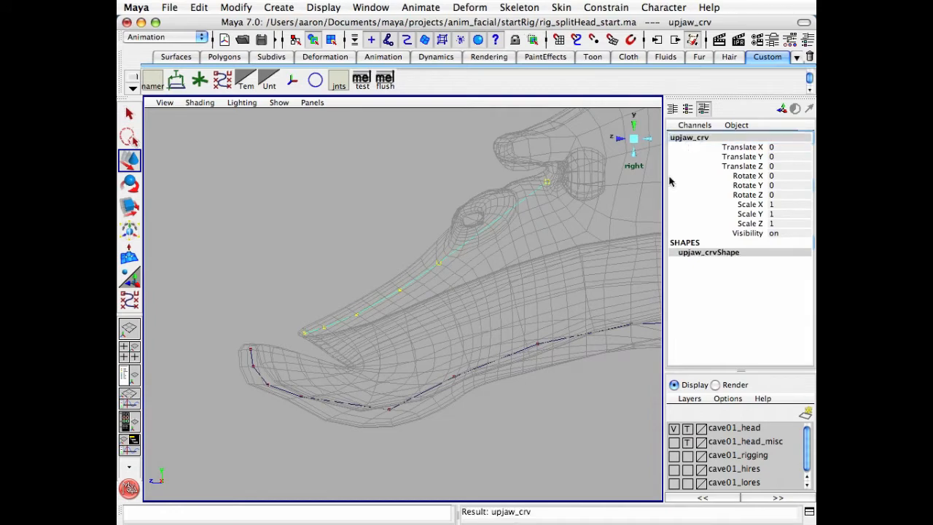
{"action": "middle_click_drag", "start_coordinate": [562, 249], "coordinate": [499, 263], "text": "alt"}
{"action": "right_click_drag", "start_coordinate": [500, 263], "coordinate": [508, 258], "text": "alt"}
{"action": "middle_click_drag", "start_coordinate": [508, 258], "coordinate": [481, 272], "text": "alt"}
{"action": "left_click", "coordinate": [327, 238]}
- Hide the cave01_head layer so that only the upper and lower jaw curves are displayed
{"action": "middle_click_drag", "start_coordinate": [463, 232], "coordinate": [401, 281], "text": "alt"}
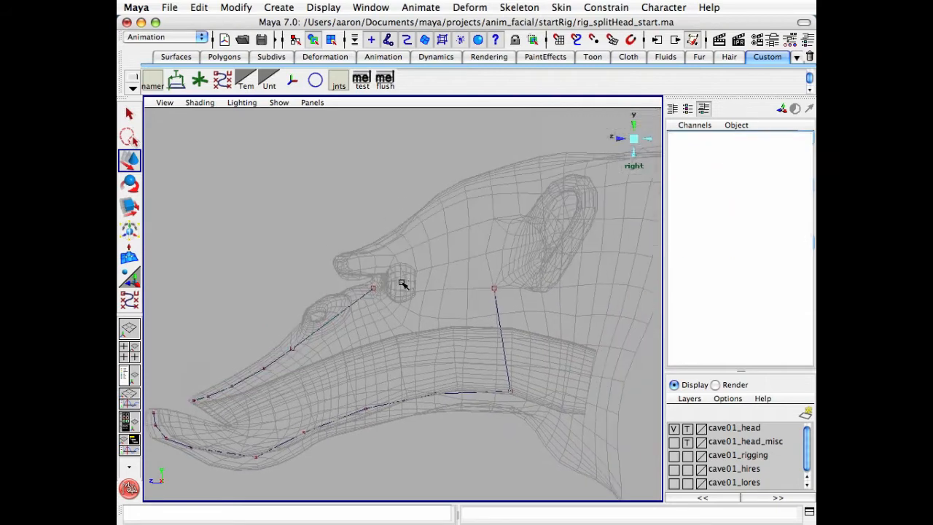
{"action": "middle_click_drag", "start_coordinate": [437, 248], "coordinate": [446, 239], "text": "alt"}
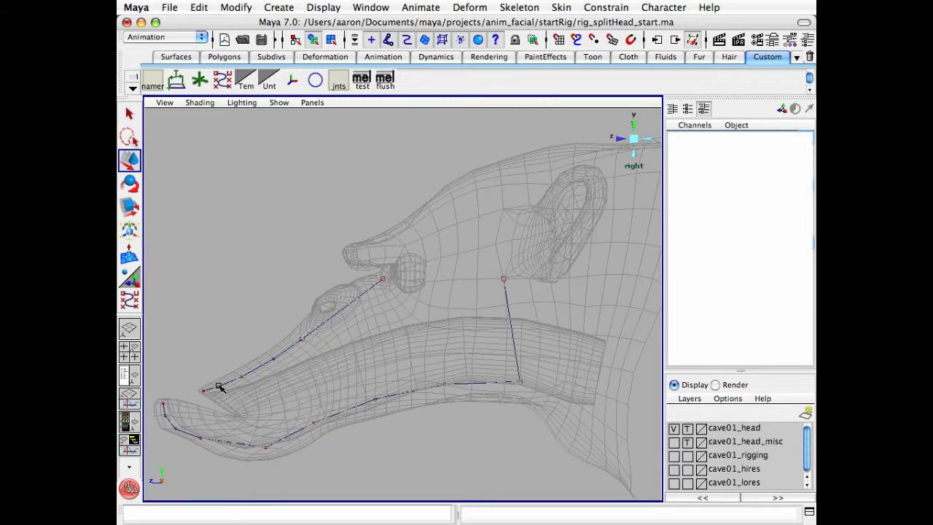
{"action": "middle_click_drag", "start_coordinate": [521, 267], "coordinate": [500, 271], "text": "alt"}
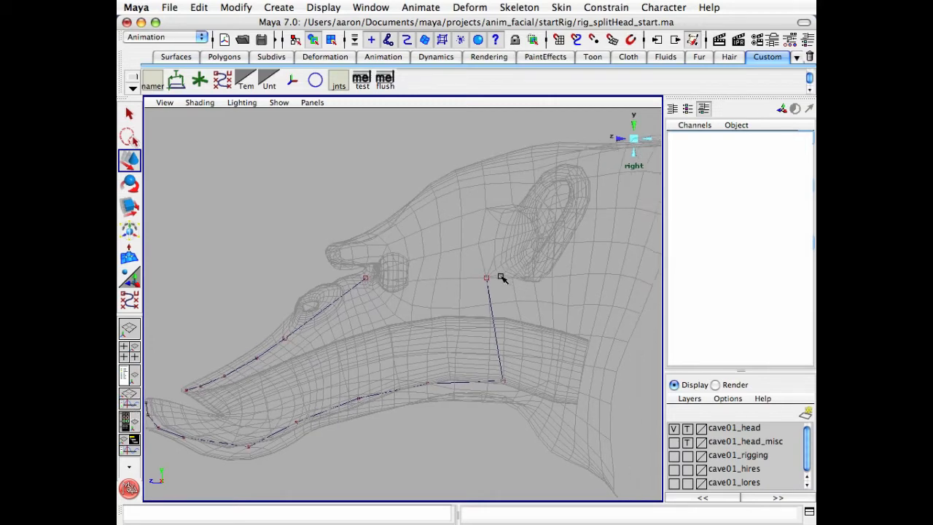
{"action": "right_click_drag", "start_coordinate": [528, 265], "coordinate": [493, 272], "text": "alt"}
{"action": "middle_click_drag", "start_coordinate": [493, 272], "coordinate": [500, 277], "text": "alt"}
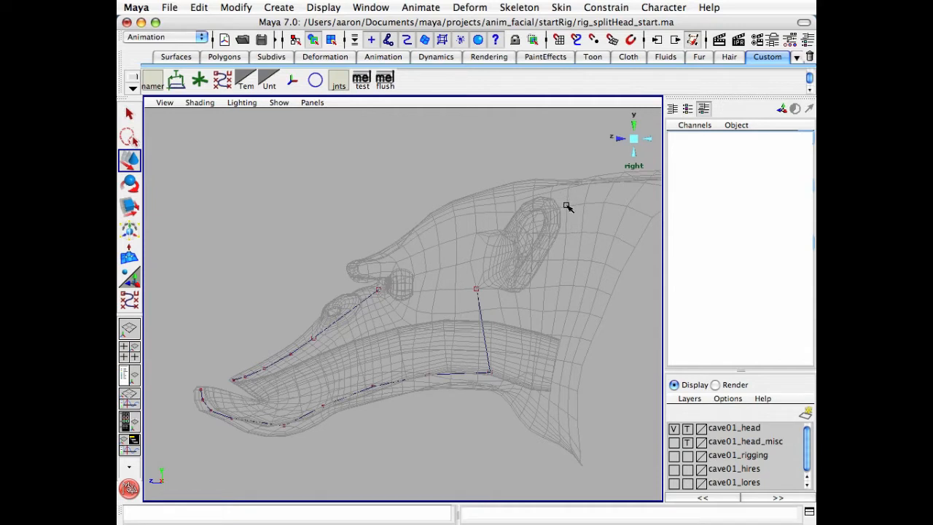
{"action": "middle_click_drag", "start_coordinate": [606, 196], "coordinate": [542, 217], "text": "alt"}
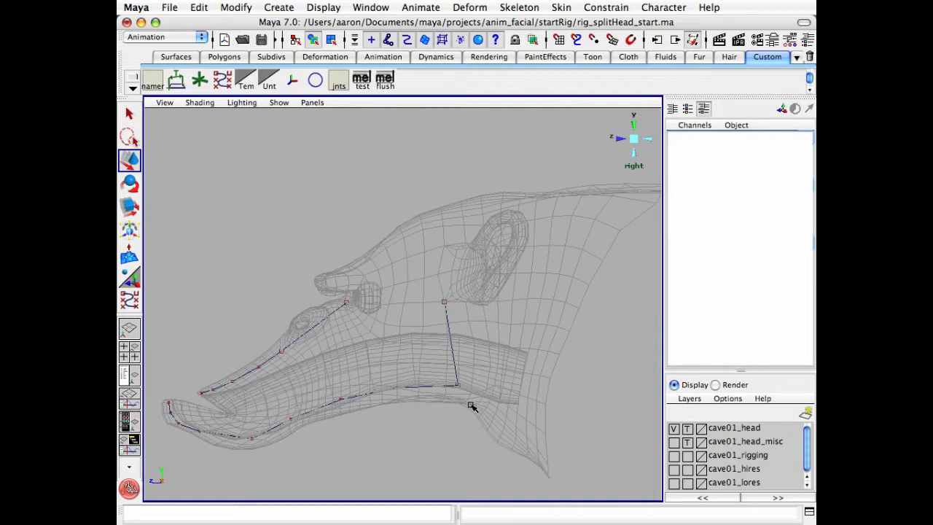
{"action": "left_click", "coordinate": [674, 429]}
{"action": "middle_click_drag", "start_coordinate": [421, 384], "coordinate": [513, 351], "text": "alt"}
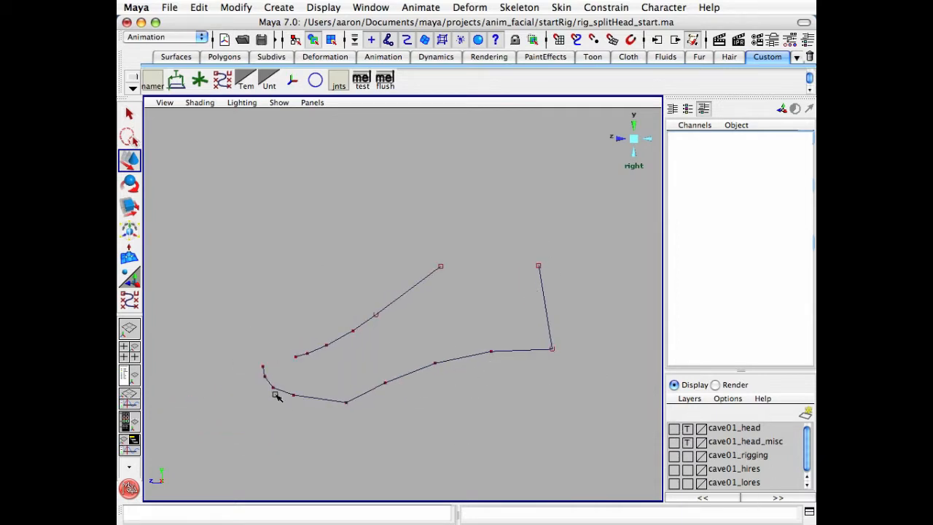
- Set the joint display scale to 2 and close its window
{"action": "left_click", "coordinate": [318, 11]}
{"action": "mouse_move", "coordinate": [414, 275]}
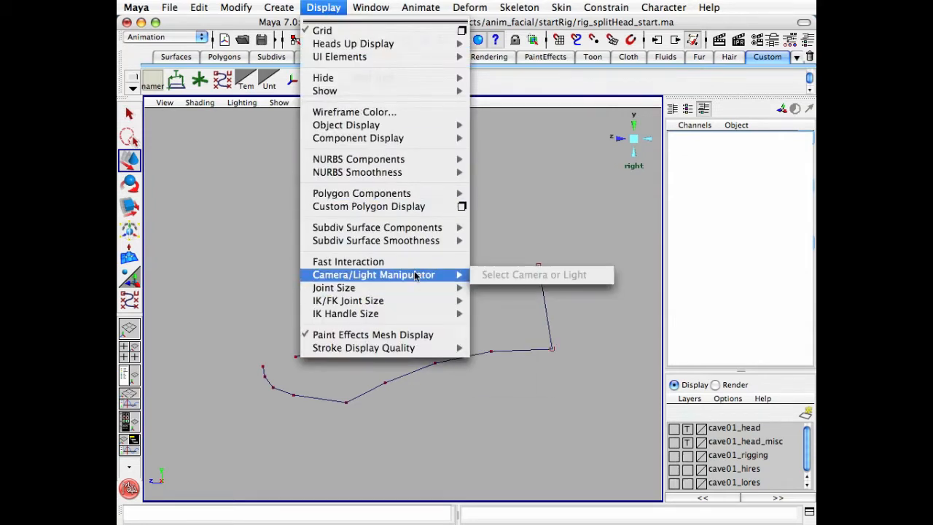
{"action": "left_click", "coordinate": [514, 346]}
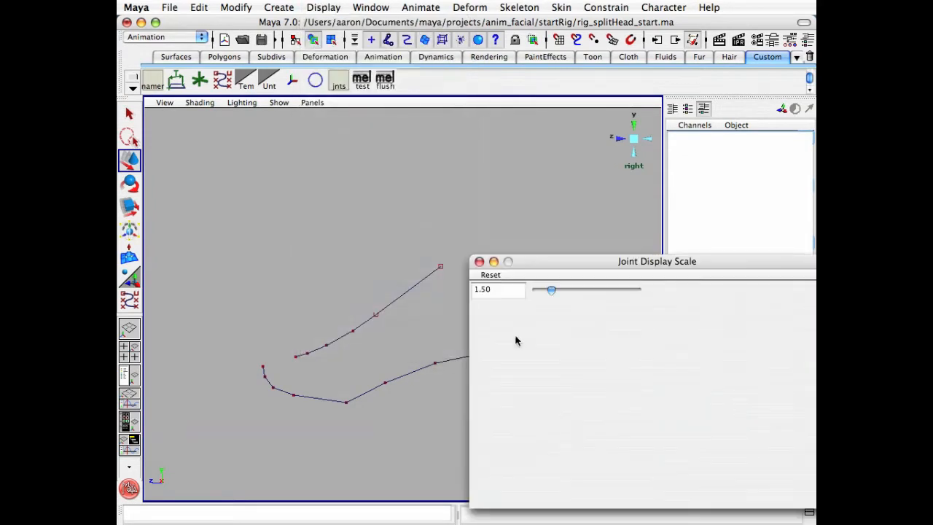
{"action": "left_click_drag", "start_coordinate": [500, 289], "coordinate": [472, 289]}
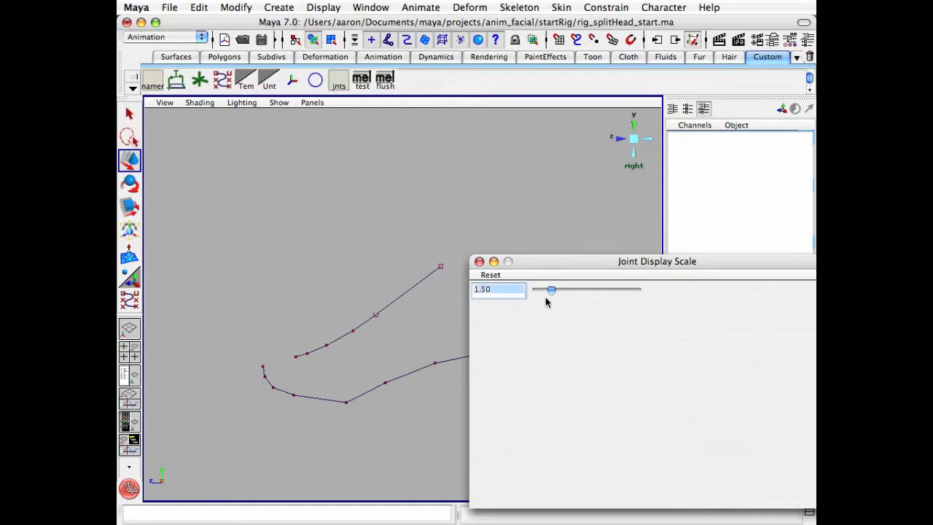
{"action": "type", "text": "1"}
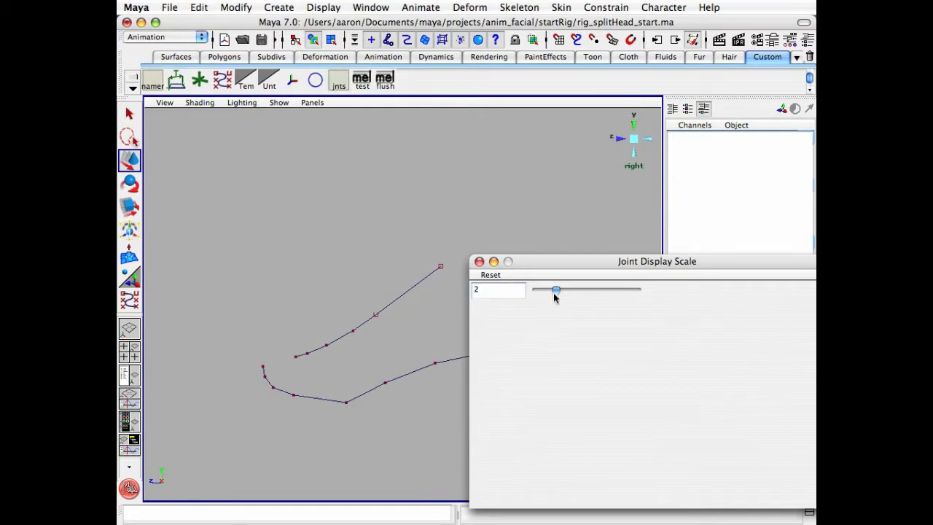
{"action": "key", "text": "Return"}
{"action": "left_click", "coordinate": [479, 261]}
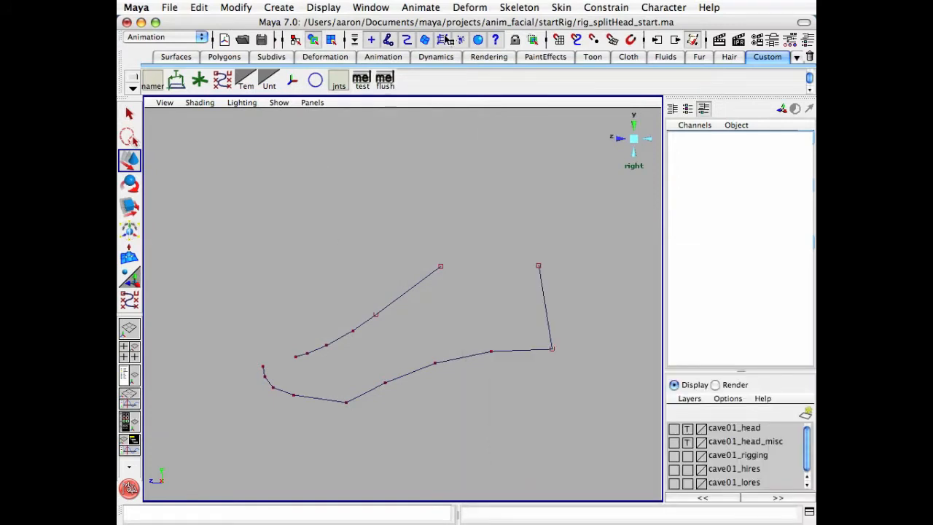
- With point snapping on, build a ten-joint chain along the lower jaw curve's vertices, from its upper back end to the front tip
{"action": "left_click", "coordinate": [517, 7]}
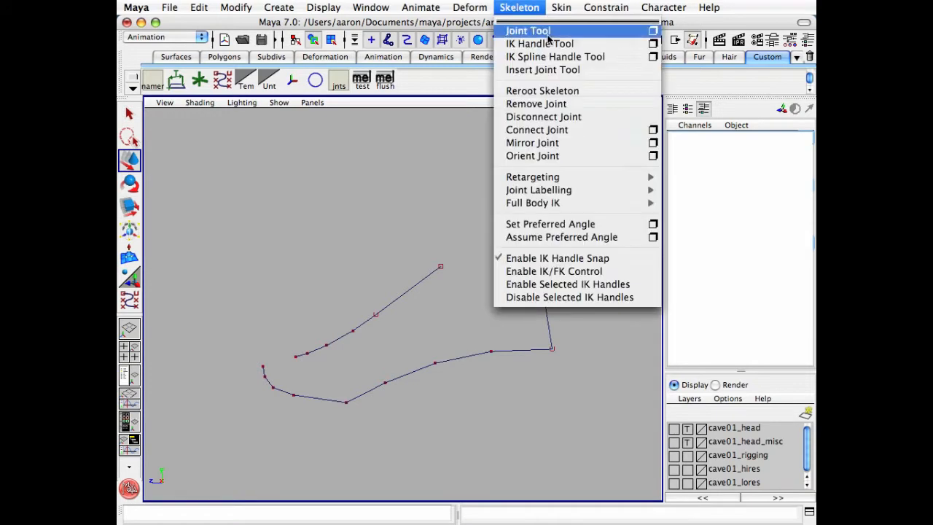
{"action": "left_click", "coordinate": [548, 33]}
{"action": "left_click", "coordinate": [594, 39]}
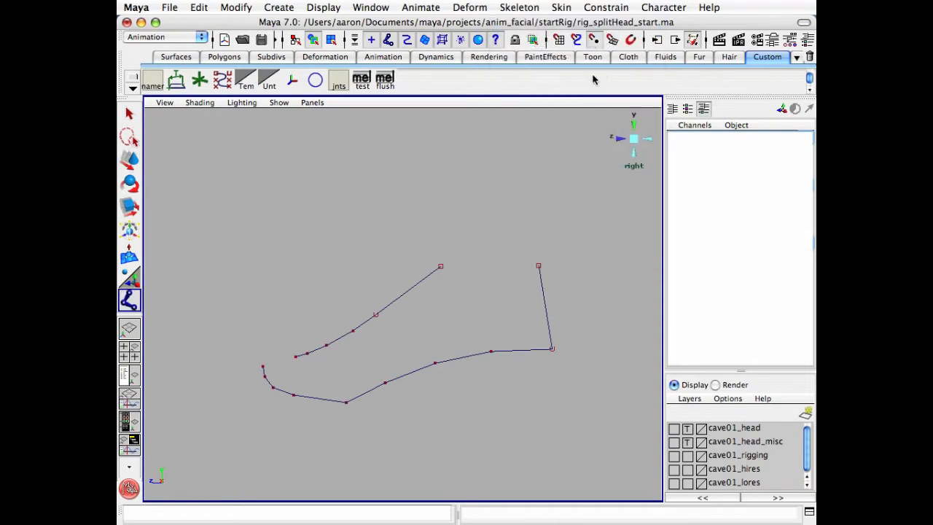
{"action": "left_click", "coordinate": [539, 265]}
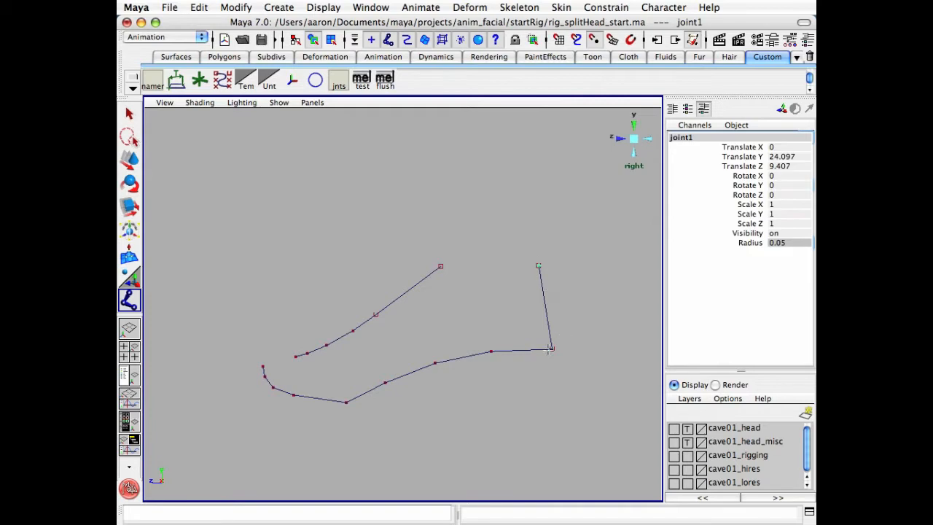
{"action": "left_click", "coordinate": [551, 349]}
{"action": "left_click", "coordinate": [491, 352]}
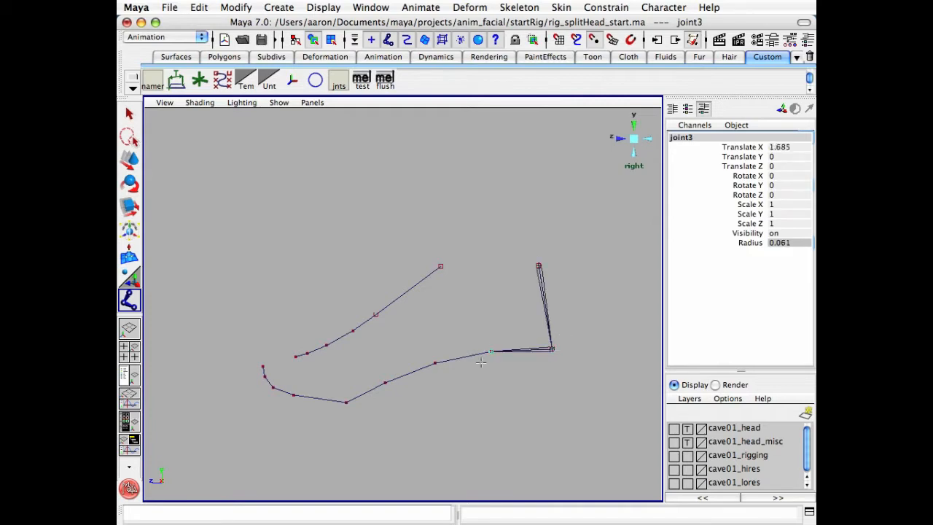
{"action": "left_click", "coordinate": [436, 361]}
{"action": "left_click", "coordinate": [383, 383]}
{"action": "left_click", "coordinate": [347, 402]}
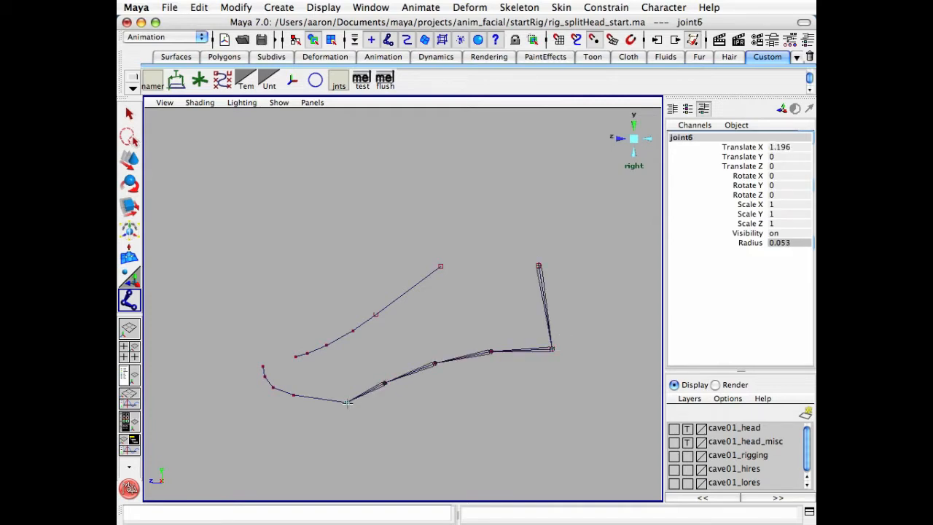
{"action": "left_click", "coordinate": [292, 395]}
{"action": "left_click", "coordinate": [268, 383]}
{"action": "left_click", "coordinate": [263, 367]}
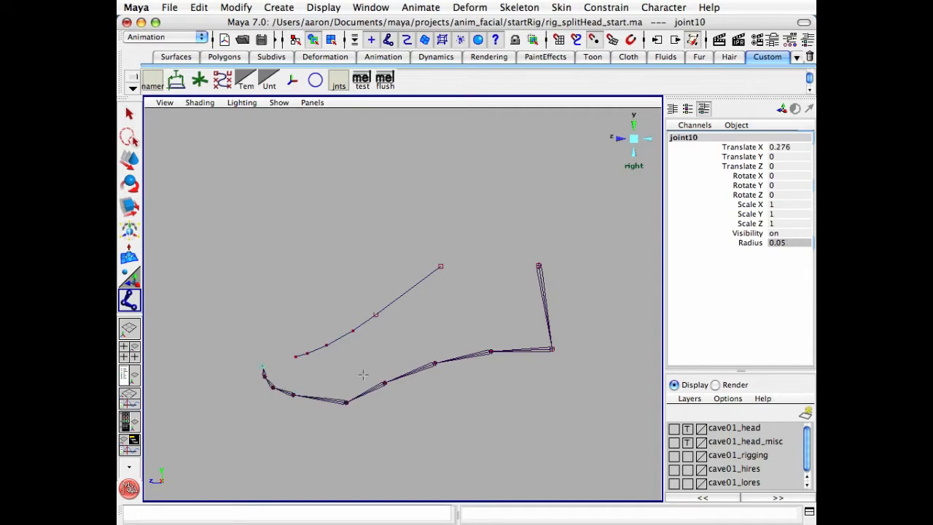
{"action": "key", "text": "w"}
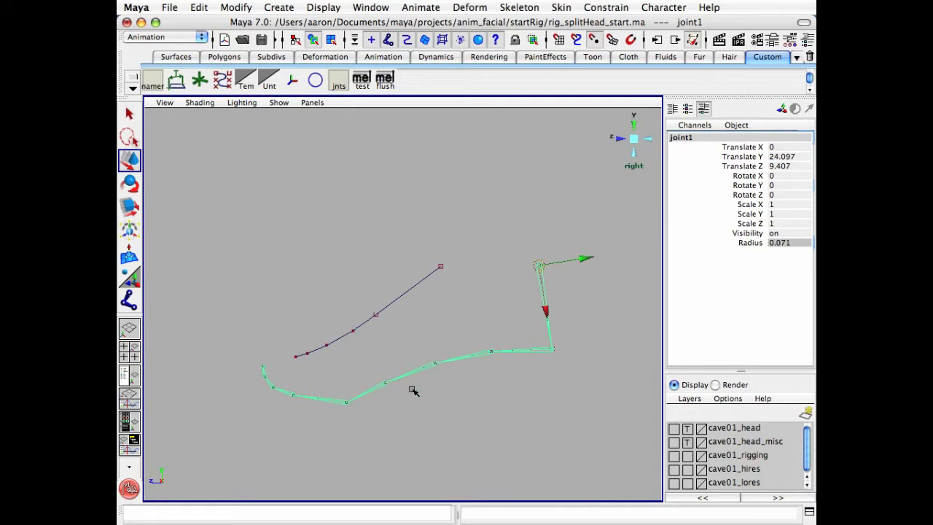
- Select the entire lower jaw joint hierarchy with the command select -hi and turn on its local rotation axes
{"action": "left_click", "coordinate": [382, 512]}
{"action": "type", "text": "select -"}
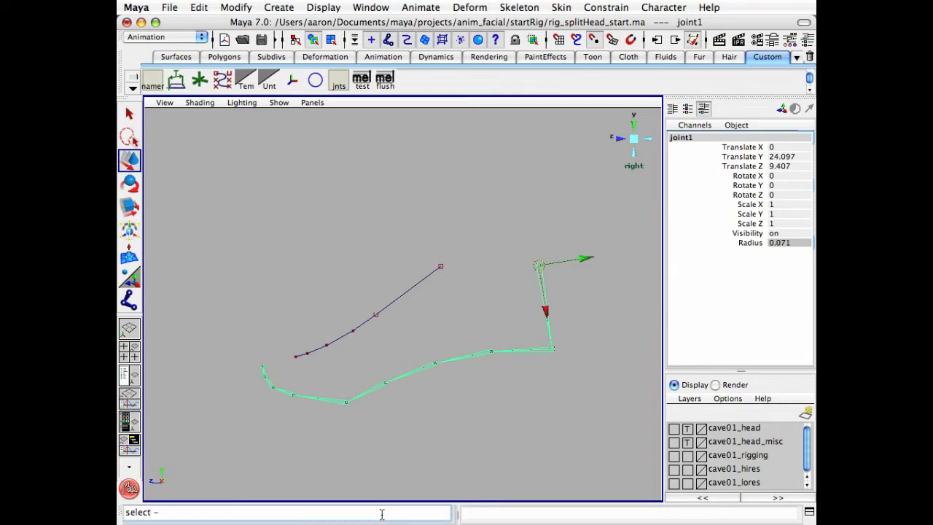
{"action": "type", "text": "hi"}
{"action": "key", "text": "Return"}
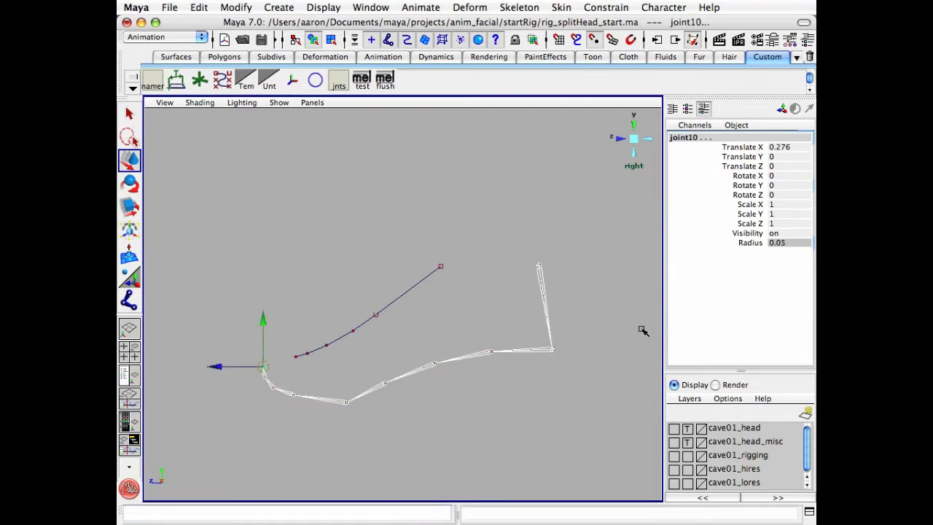
{"action": "left_click", "coordinate": [330, 10]}
{"action": "mouse_move", "coordinate": [405, 143]}
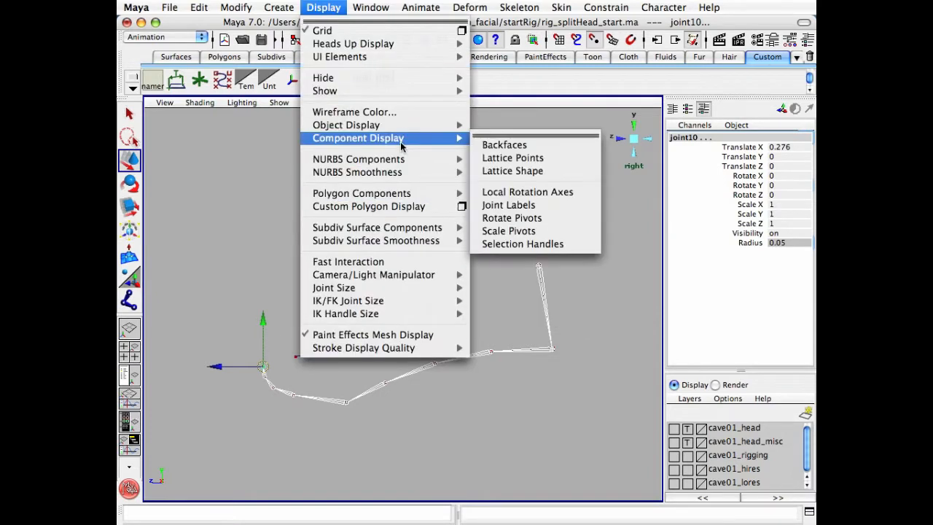
{"action": "left_click", "coordinate": [566, 193]}
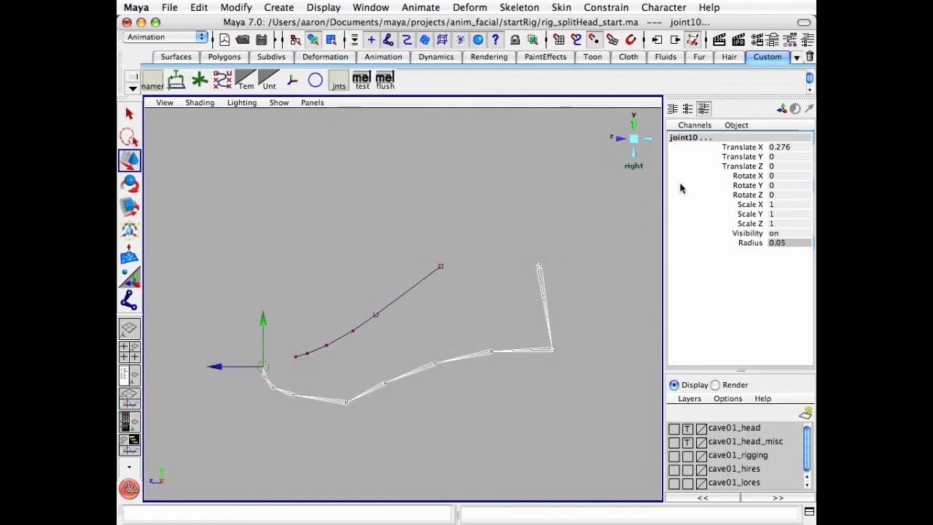
- Enable handles in the viewport display, switch to the perspective view and deselect the joint chain
{"action": "left_click", "coordinate": [281, 102]}
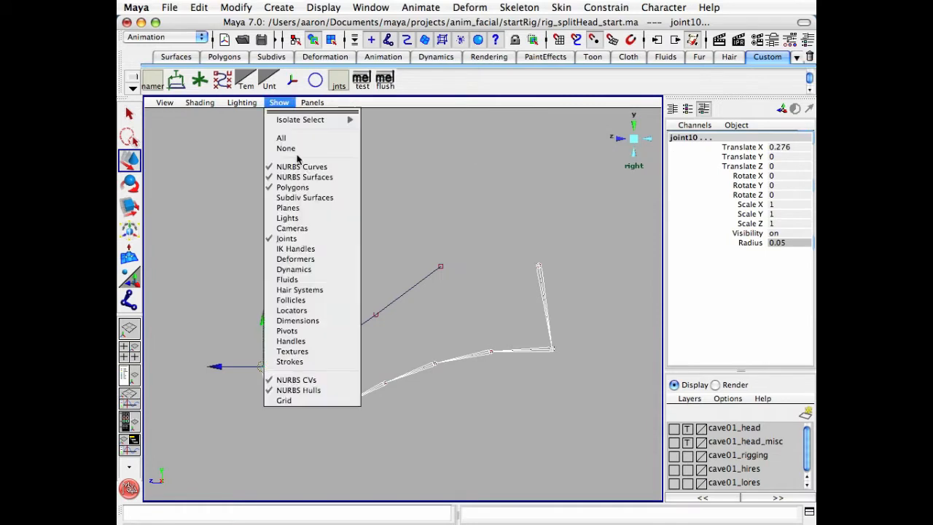
{"action": "left_click", "coordinate": [320, 341]}
{"action": "left_click", "coordinate": [633, 138]}
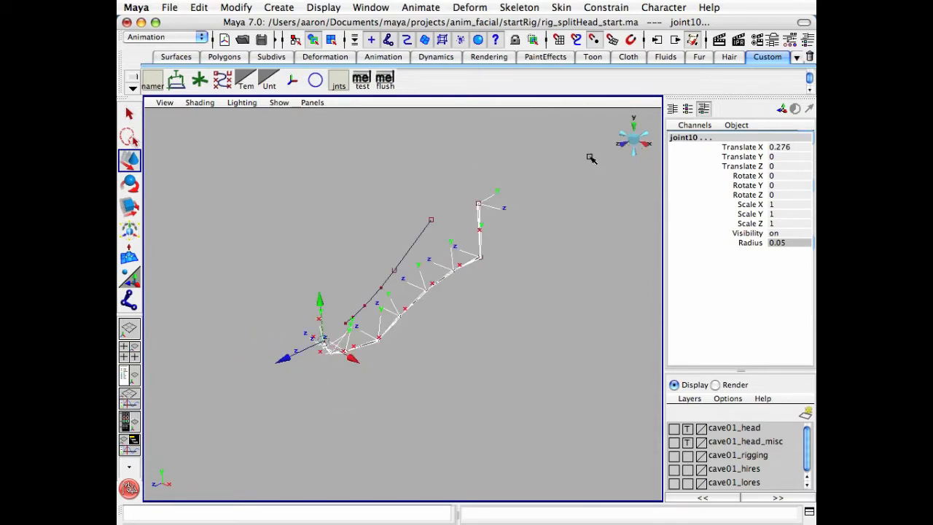
{"action": "mouse_move", "coordinate": [481, 269]}
{"action": "left_mouse_down", "text": "alt"}
{"action": "mouse_move", "coordinate": [454, 296]}
{"action": "mouse_move", "coordinate": [474, 285]}
{"action": "left_mouse_up", "text": "alt"}
{"action": "left_click", "coordinate": [515, 281]}
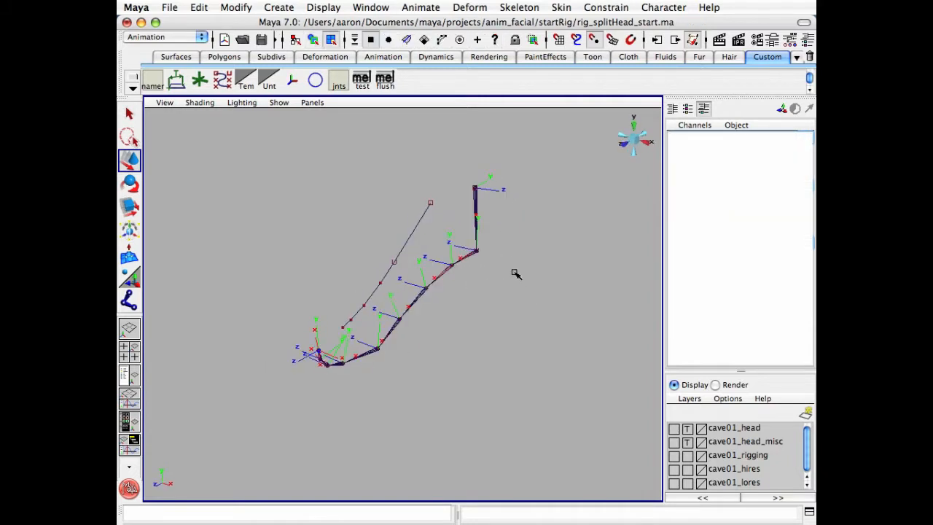
- Switch to component selection mode and make local rotation axes selectable
{"action": "key", "text": "F8"}
{"action": "left_click", "coordinate": [594, 40]}
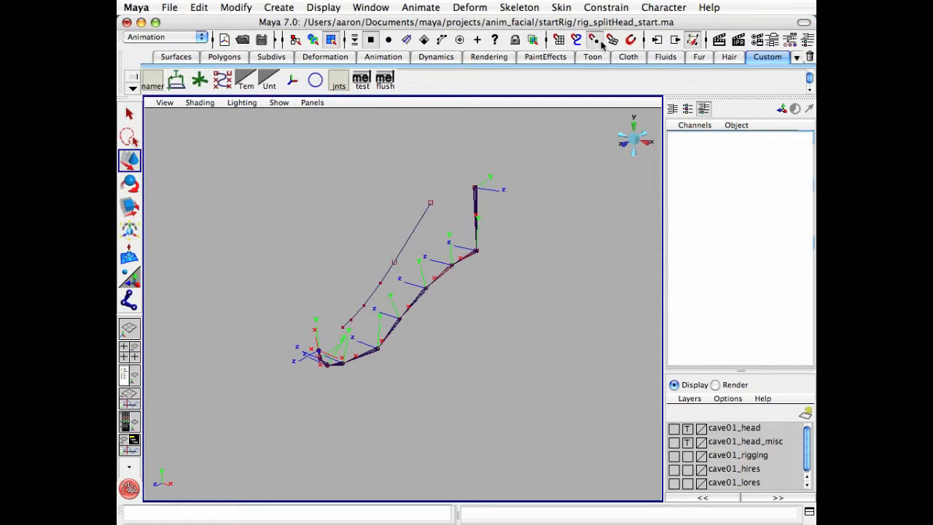
{"action": "right_click", "coordinate": [496, 44]}
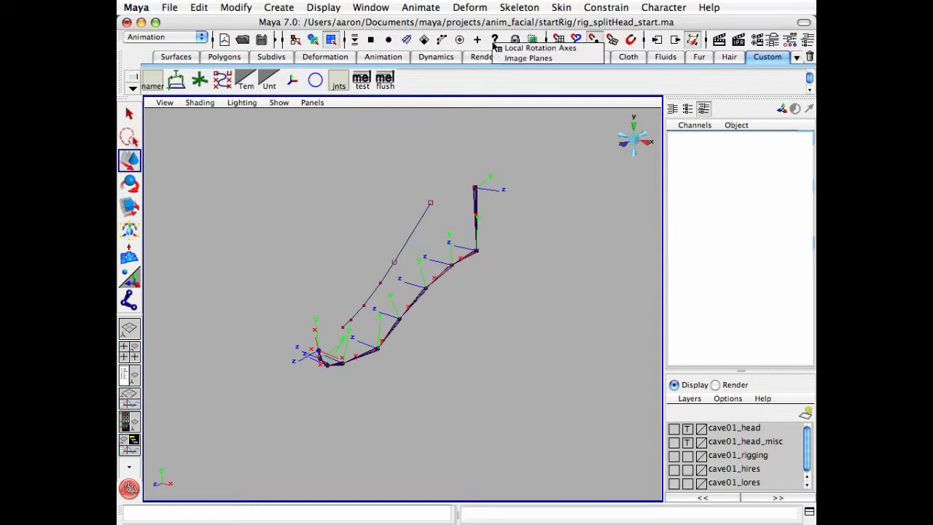
{"action": "left_click", "coordinate": [539, 48]}
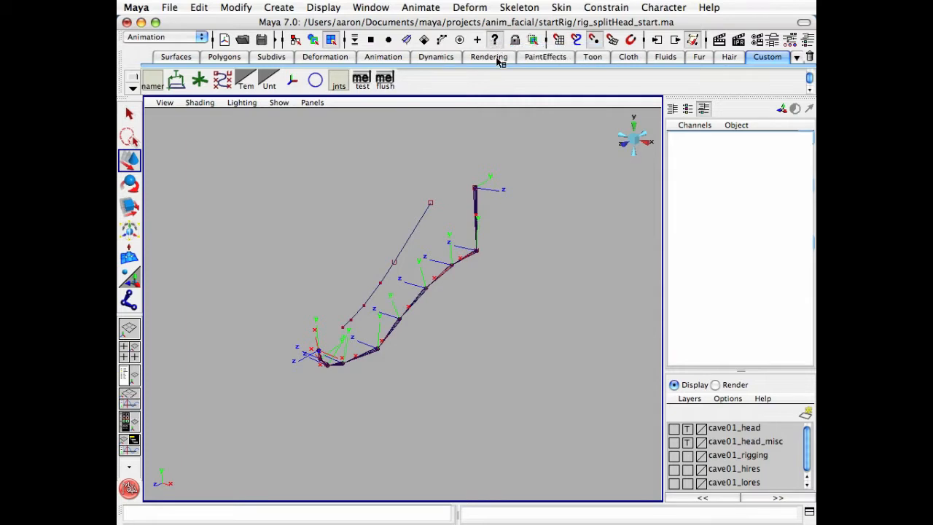
- Select the local rotation axes of the second through fifth jaw joints, then deselect them and return to object selection mode
{"action": "left_click", "coordinate": [479, 232]}
{"action": "key", "text": "q"}
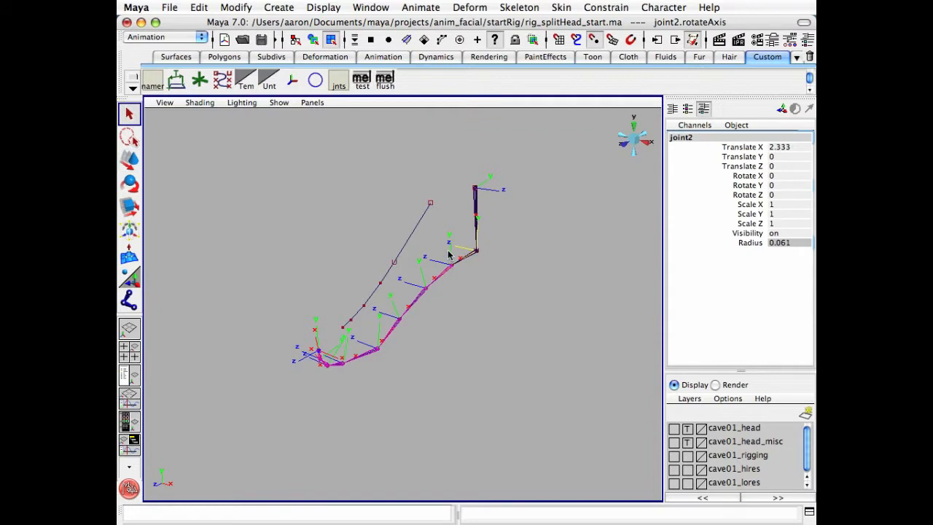
{"action": "left_click", "coordinate": [452, 251], "text": "shift"}
{"action": "left_click", "coordinate": [412, 281], "text": "shift"}
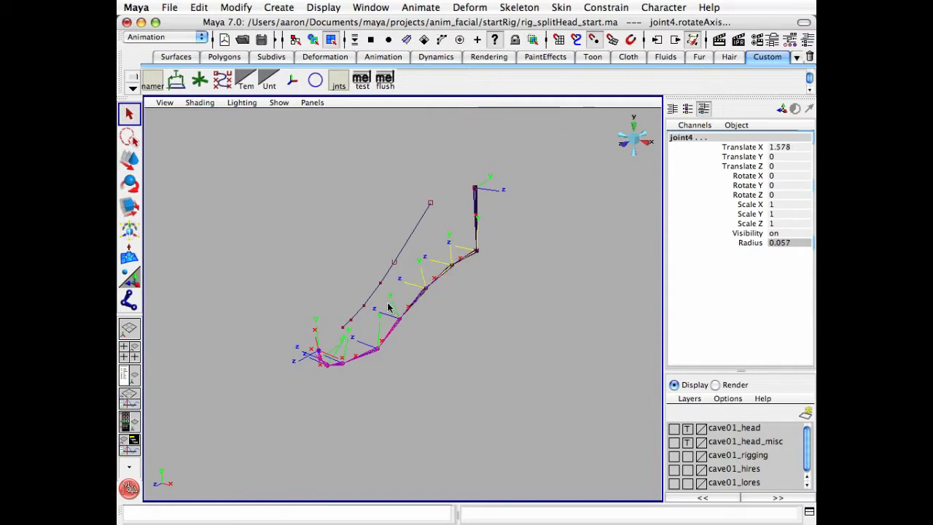
{"action": "left_click", "coordinate": [388, 311], "text": "shift"}
{"action": "left_click_drag", "start_coordinate": [464, 353], "coordinate": [360, 318], "text": "alt"}
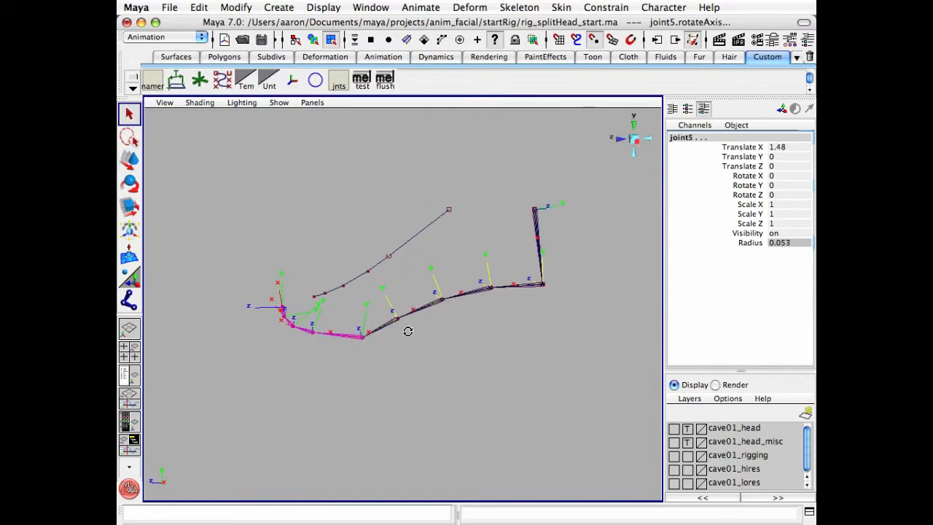
{"action": "left_click", "coordinate": [533, 434]}
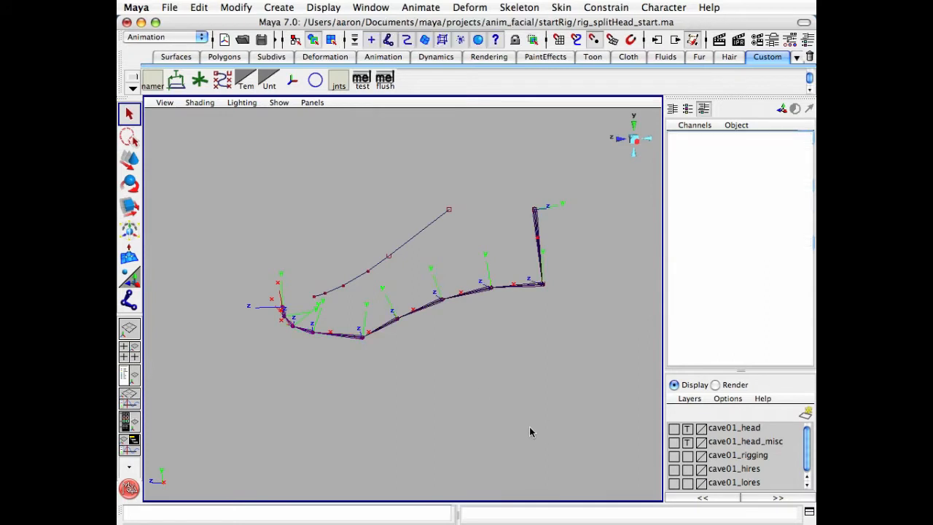
- Reorient the tip joint of the lower jaw chain with joint orientation set to none (-oj none), then deselect it
{"action": "right_click_drag", "start_coordinate": [312, 380], "coordinate": [519, 335]}
{"action": "scroll", "coordinate": [335, 393], "scroll_direction": "up", "scroll_amount": 5}
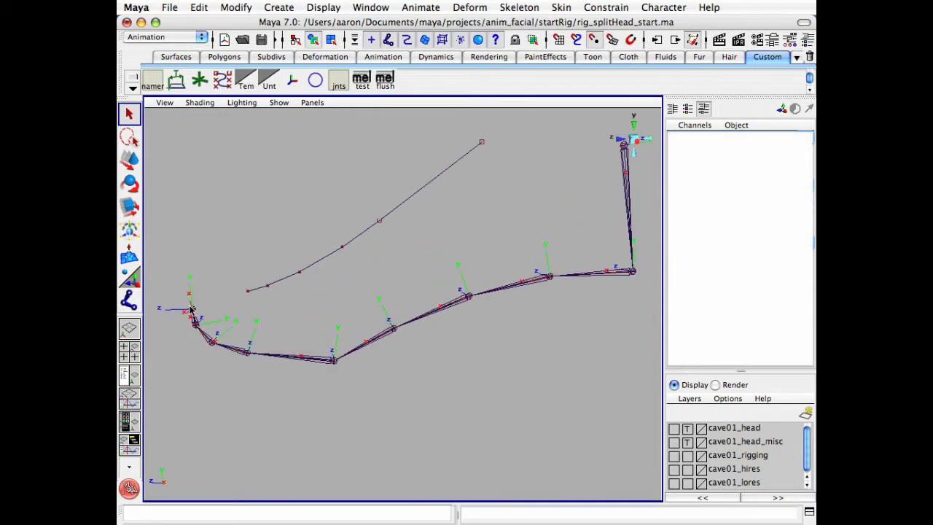
{"action": "left_click", "coordinate": [191, 309]}
{"action": "left_click_drag", "start_coordinate": [267, 313], "coordinate": [368, 425], "text": "alt"}
{"action": "key", "text": "space"}
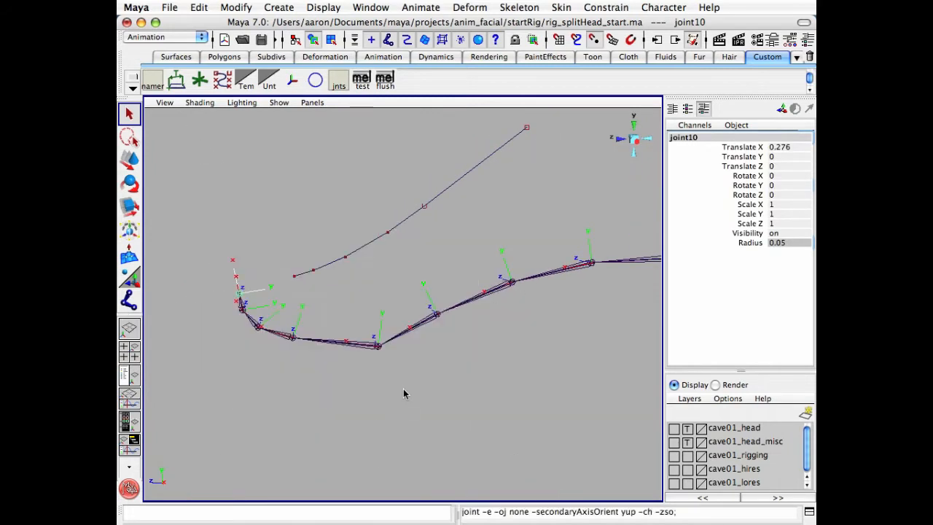
{"action": "left_click", "coordinate": [460, 401]}
- In component mode, select the local rotation axes of the second through tenth lower jaw joints and rotate them 90 degrees about X
{"action": "key", "text": "F8"}
{"action": "right_click_drag", "start_coordinate": [461, 385], "coordinate": [420, 369], "text": "alt"}
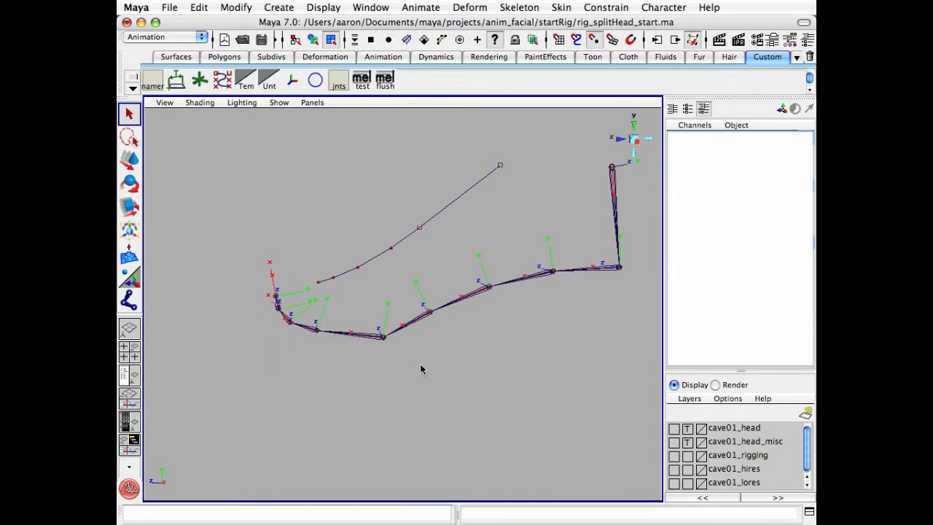
{"action": "left_click", "coordinate": [508, 249]}
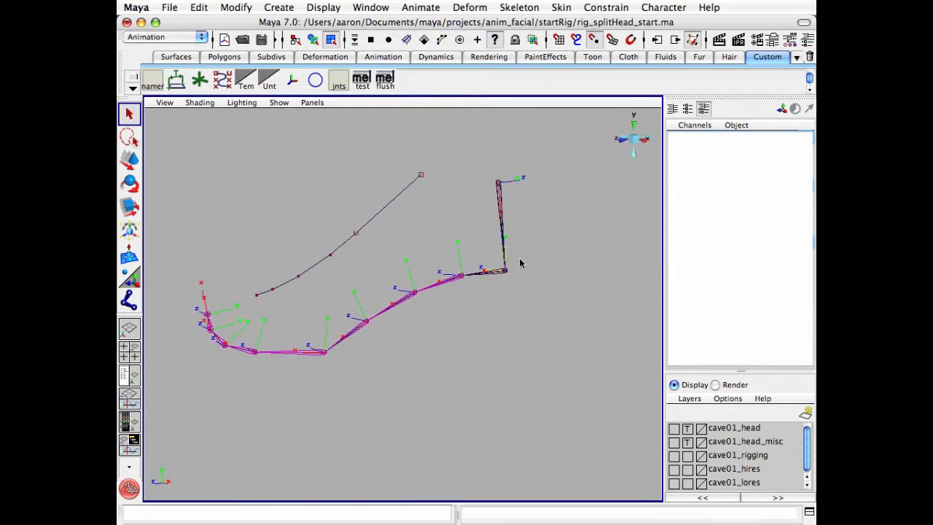
{"action": "left_click", "coordinate": [460, 258], "text": "shift"}
{"action": "left_click", "coordinate": [411, 276], "text": "shift"}
{"action": "left_click", "coordinate": [360, 305], "text": "shift"}
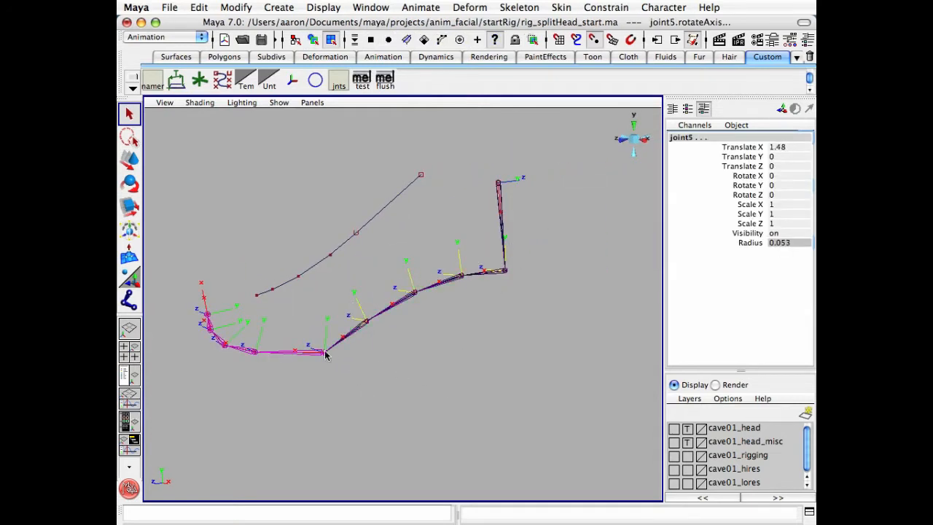
{"action": "left_click", "coordinate": [323, 329], "text": "shift"}
{"action": "left_click", "coordinate": [250, 342], "text": "shift"}
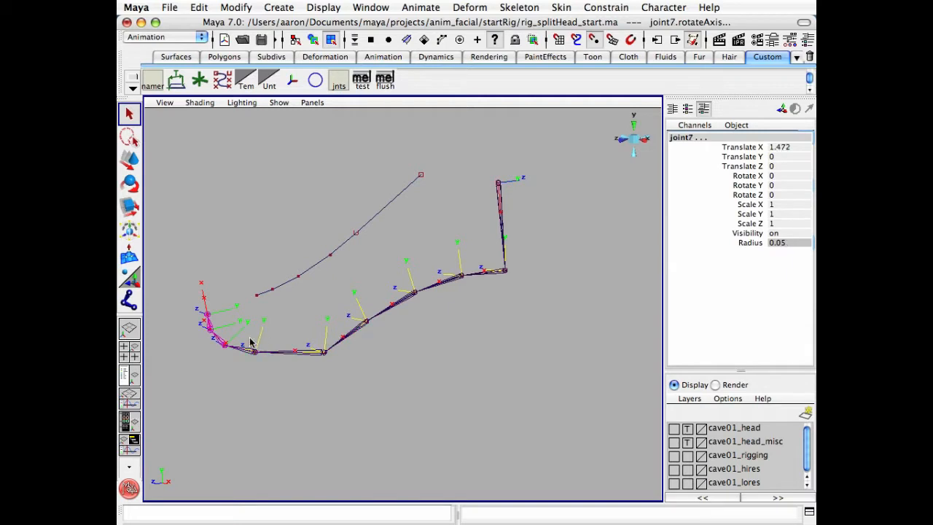
{"action": "left_click", "coordinate": [229, 334], "text": "shift"}
{"action": "left_click", "coordinate": [225, 327], "text": "shift"}
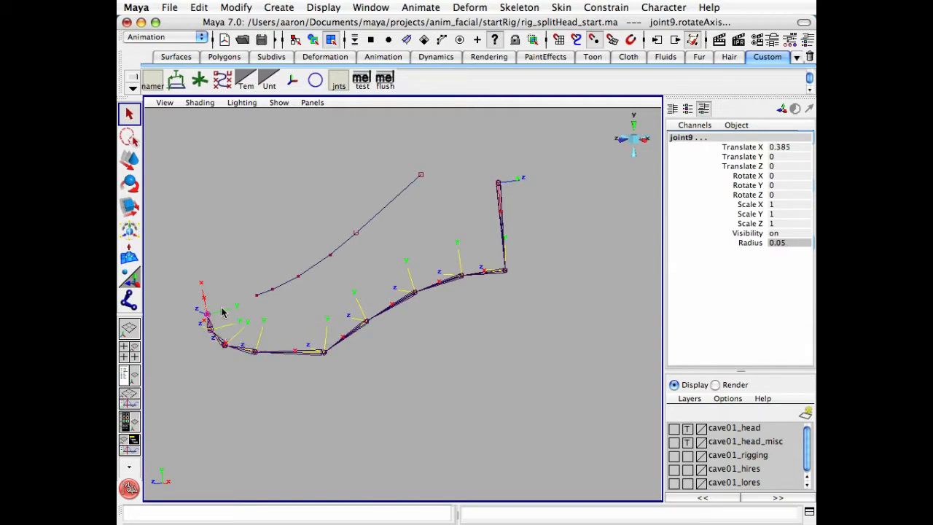
{"action": "left_click", "coordinate": [224, 309], "text": "shift"}
{"action": "left_click_drag", "start_coordinate": [428, 338], "coordinate": [386, 411], "text": "alt"}
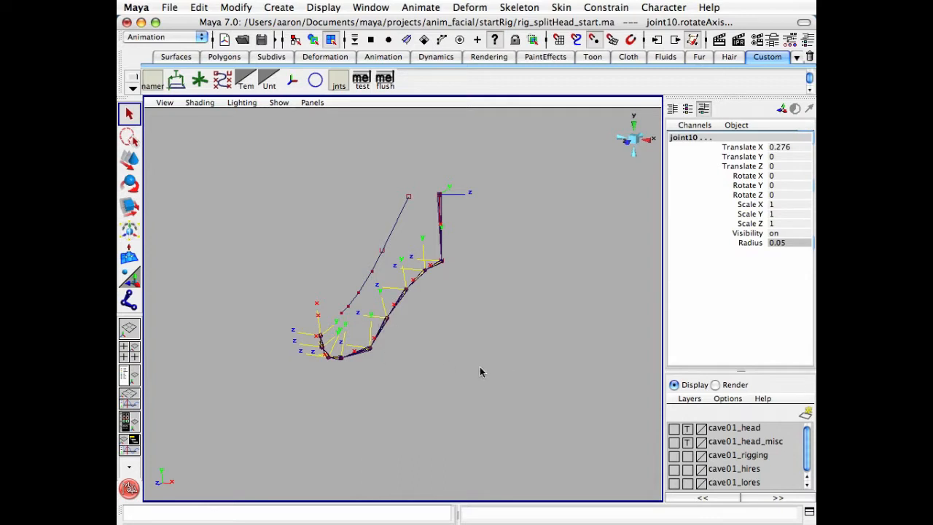
{"action": "left_click", "coordinate": [358, 512]}
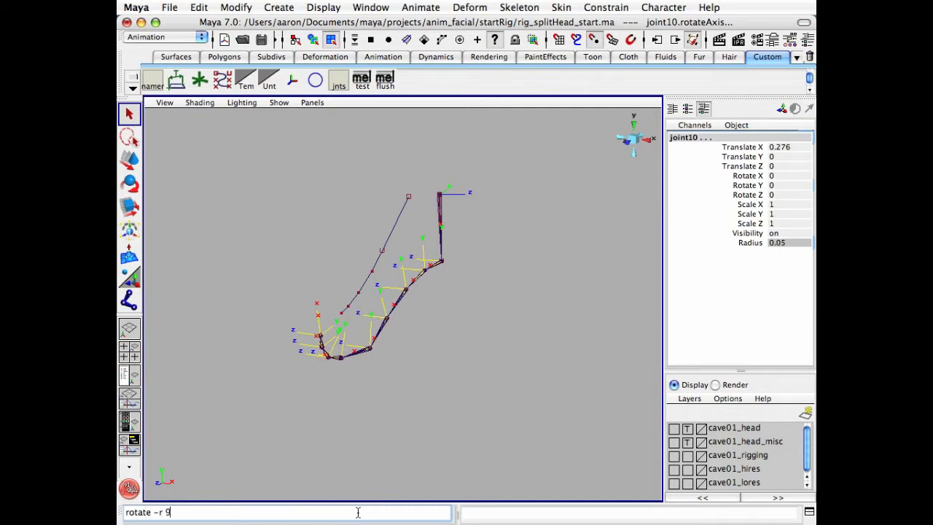
{"action": "key", "text": "Return"}
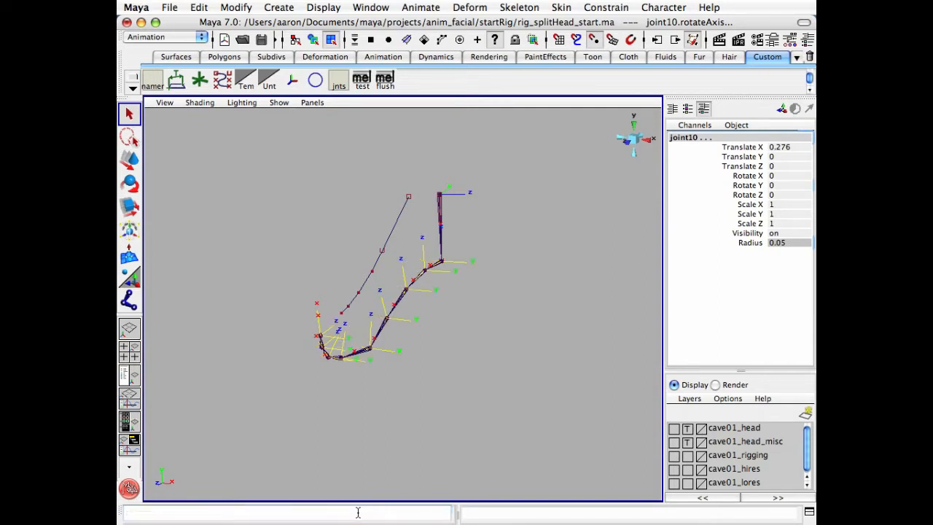
- Rotate the first jaw joint's local rotation axis with the command rotate -r -90 0 0, then return to object selection mode
{"action": "left_click_drag", "start_coordinate": [547, 302], "coordinate": [474, 236], "text": "alt"}
{"action": "left_click", "coordinate": [492, 257]}
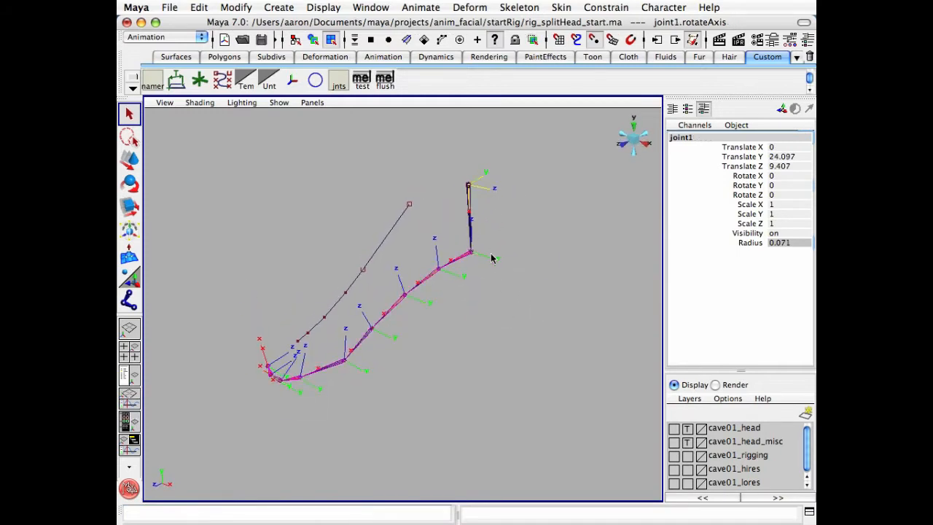
{"action": "left_click", "coordinate": [334, 515]}
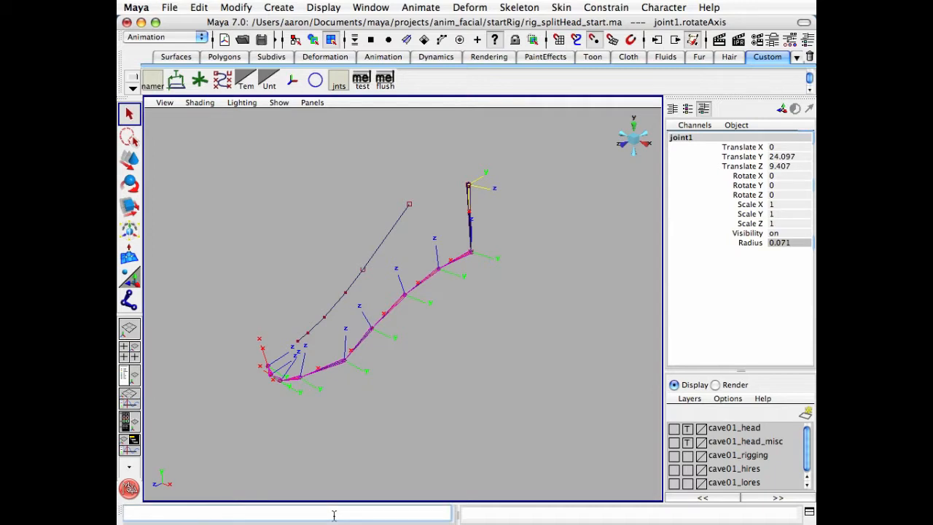
{"action": "type", "text": "rotate -r -90 0 0"}
{"action": "key", "text": "Return"}
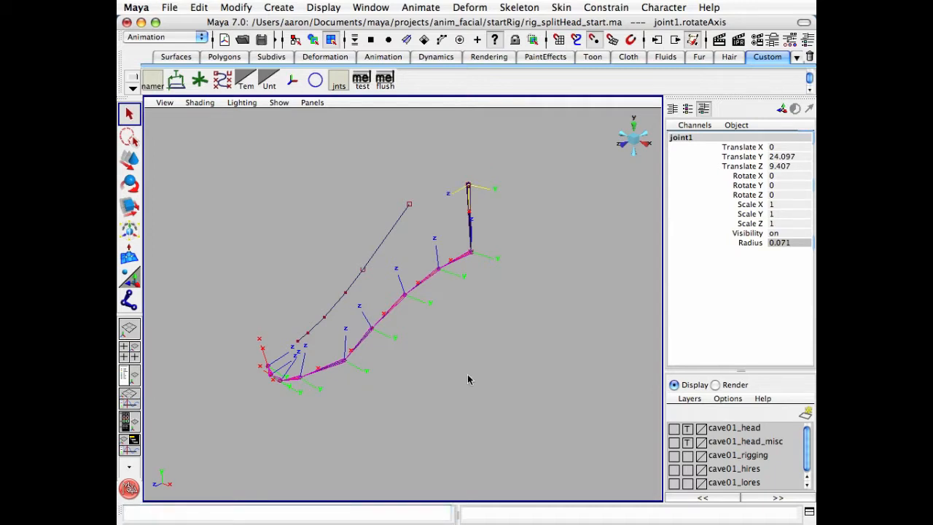
{"action": "left_click", "coordinate": [487, 341]}
{"action": "left_click_drag", "start_coordinate": [488, 345], "coordinate": [497, 365], "text": "alt"}
{"action": "left_click_drag", "start_coordinate": [365, 347], "coordinate": [439, 397], "text": "alt"}
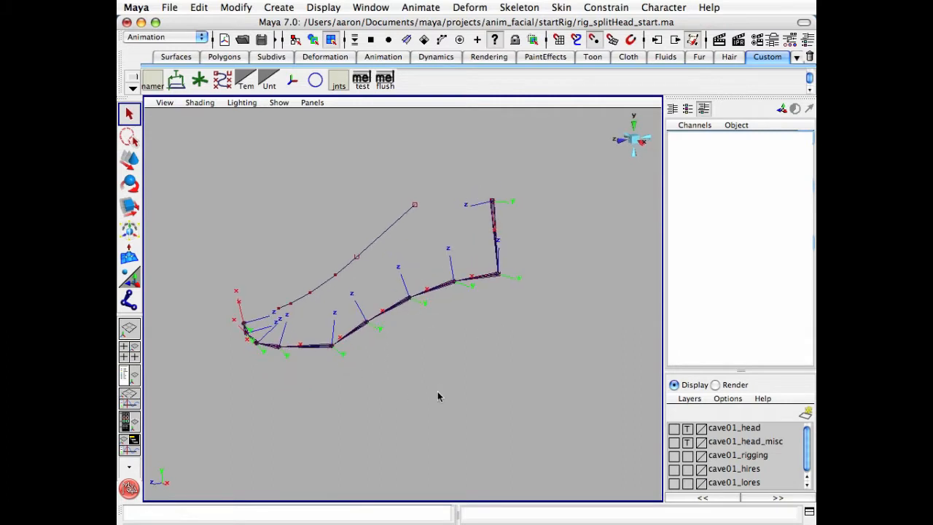
{"action": "key", "text": "F8"}
- Select the lower jaw's root joint, open Search and Replace Names and reset its options
{"action": "left_click", "coordinate": [498, 225]}
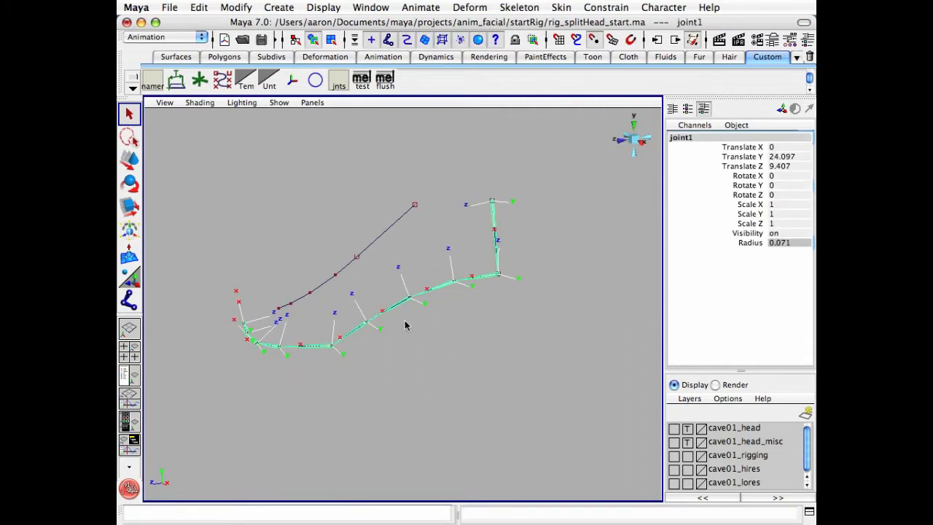
{"action": "left_click", "coordinate": [236, 8]}
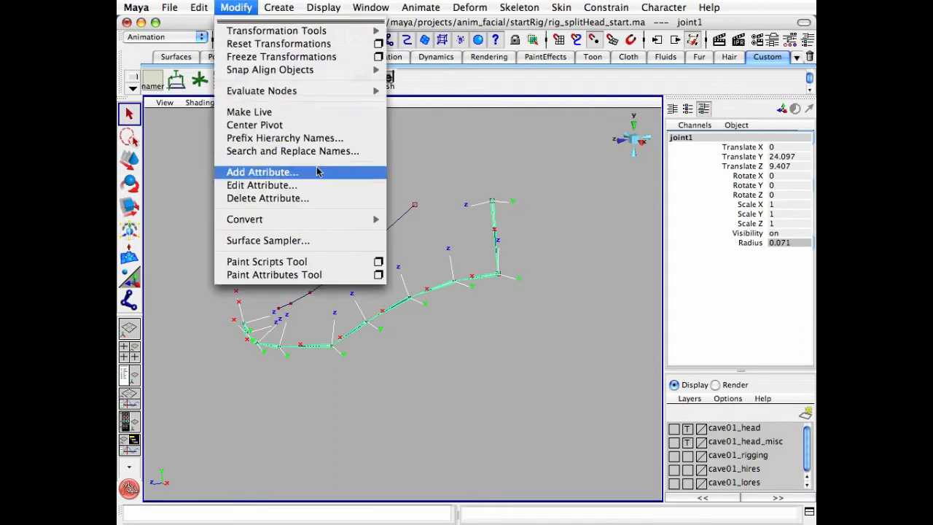
{"action": "left_click", "coordinate": [370, 151]}
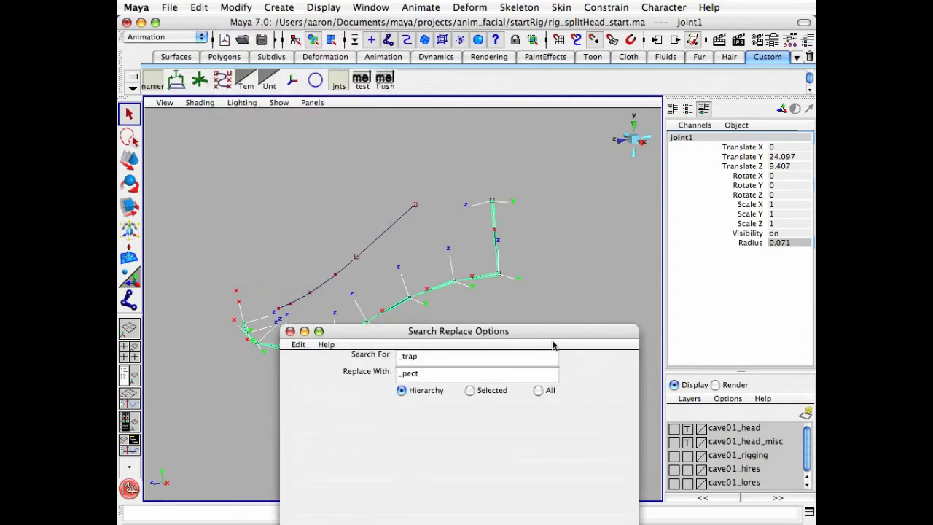
{"action": "left_click_drag", "start_coordinate": [553, 346], "coordinate": [662, 271]}
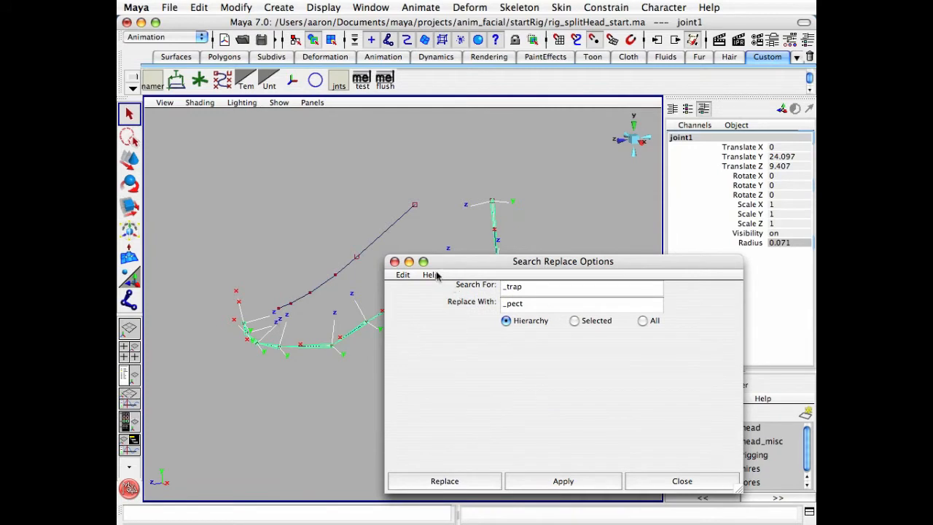
{"action": "left_click", "coordinate": [403, 275]}
{"action": "left_click", "coordinate": [415, 299]}
{"action": "left_click_drag", "start_coordinate": [736, 494], "coordinate": [734, 418]}
{"action": "left_click_drag", "start_coordinate": [573, 261], "coordinate": [619, 288]}
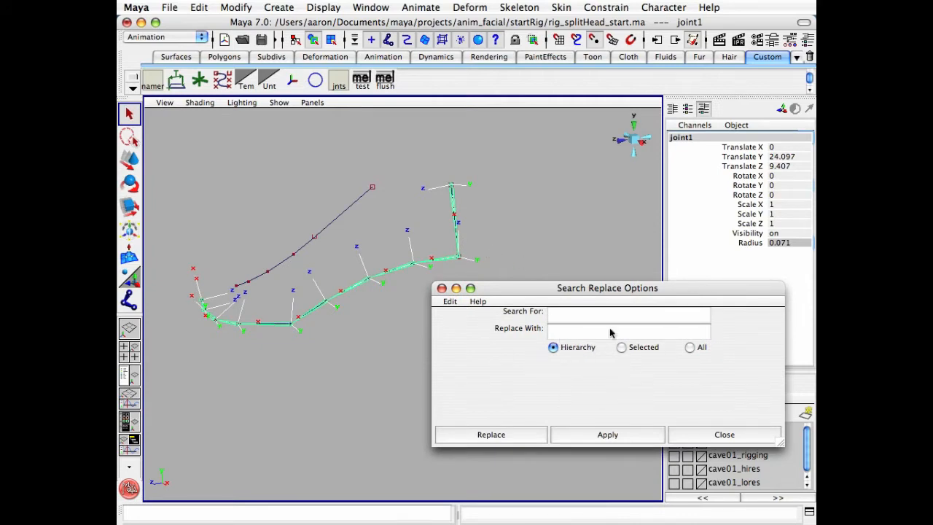
- Replace joint with cave01_c_lojaw0 in the names of the whole lower jaw hierarchy
{"action": "left_click", "coordinate": [553, 315]}
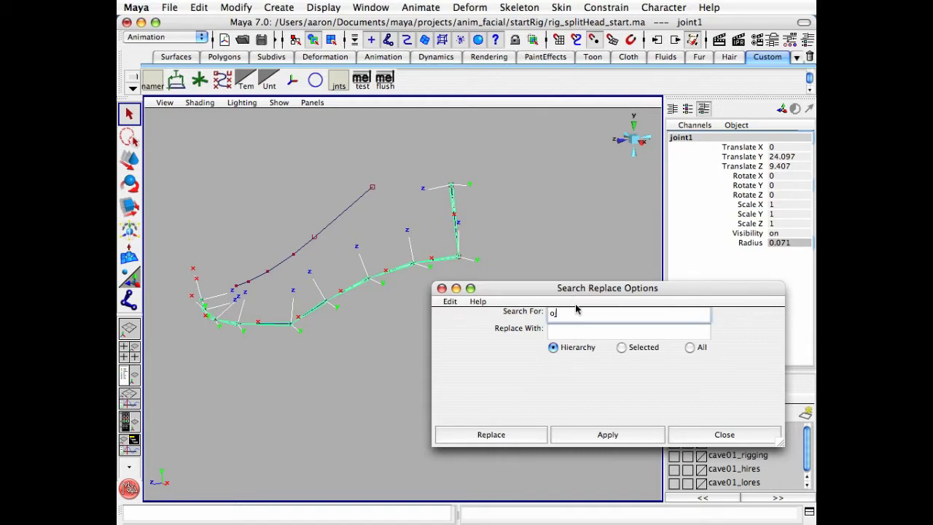
{"action": "type", "text": "joint"}
{"action": "key", "text": "Tab"}
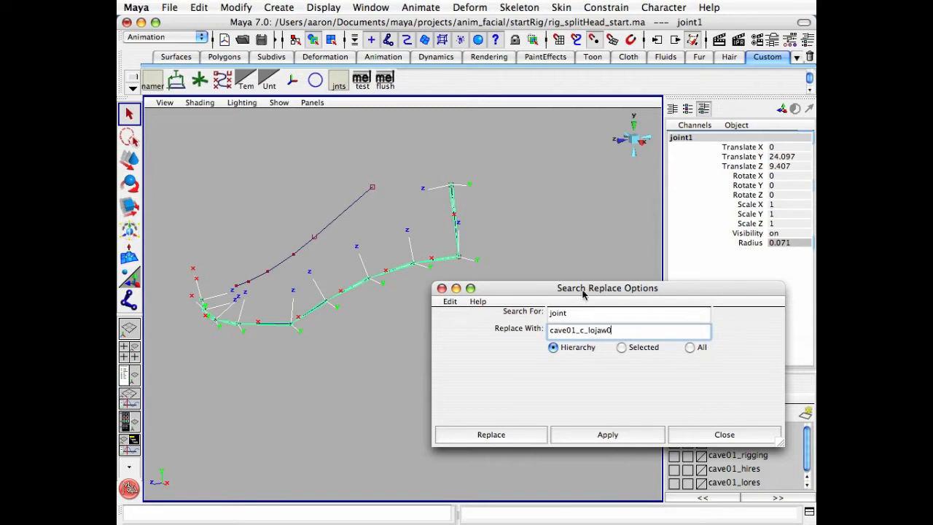
{"action": "left_click", "coordinate": [512, 436]}
- Rename the root joint of the lower jaw chain as cave01_c_lojaw01_jnt
{"action": "right_click_drag", "start_coordinate": [503, 390], "coordinate": [504, 352], "text": "alt"}
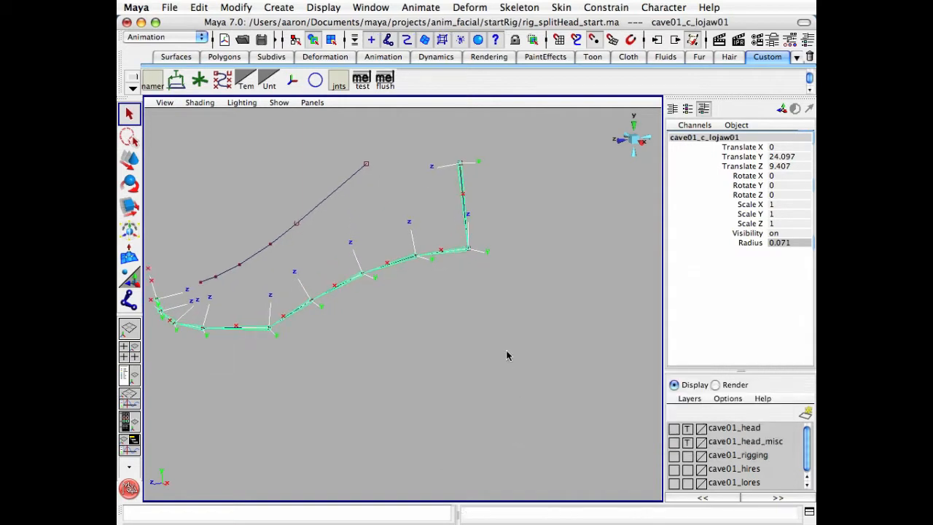
{"action": "middle_click_drag", "start_coordinate": [504, 352], "coordinate": [539, 341], "text": "alt"}
{"action": "left_click", "coordinate": [533, 368]}
{"action": "left_click", "coordinate": [499, 189]}
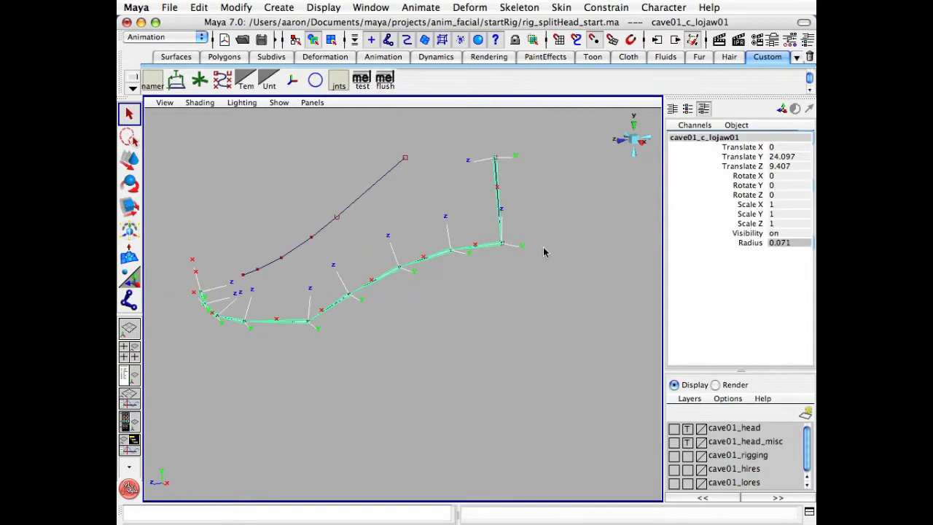
{"action": "left_click", "coordinate": [745, 138]}
{"action": "left_click", "coordinate": [745, 139]}
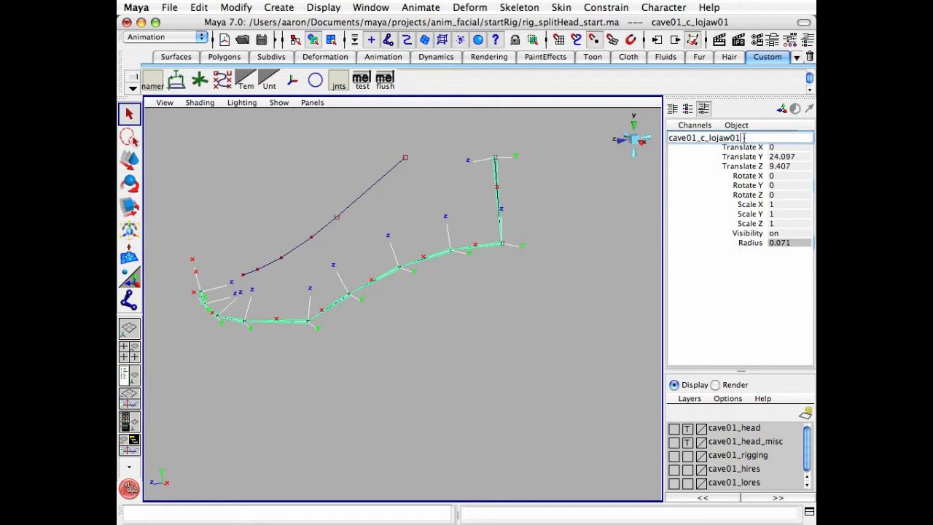
{"action": "key", "text": "Return"}
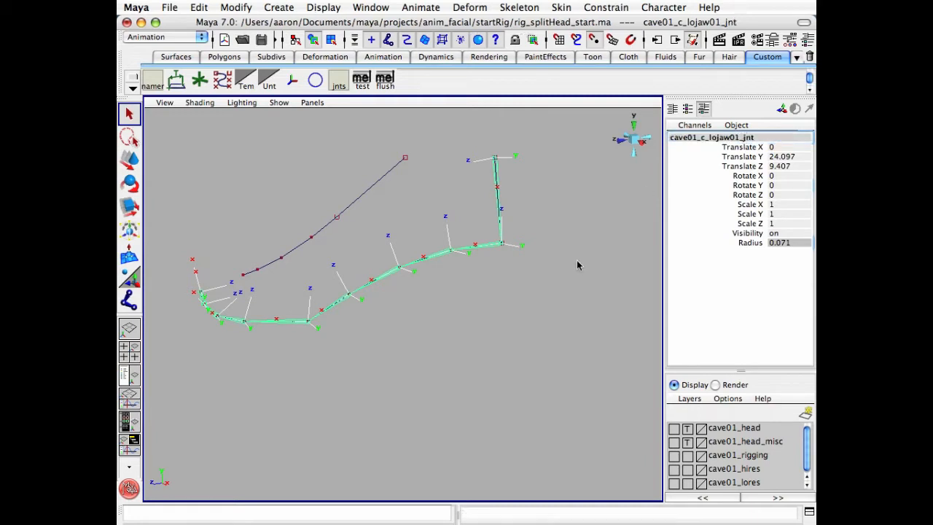
- Rename the second lower jaw joint as cave01_c_lojaw02_jnt, then clear the selection
{"action": "left_click", "coordinate": [483, 357]}
{"action": "left_click", "coordinate": [476, 246]}
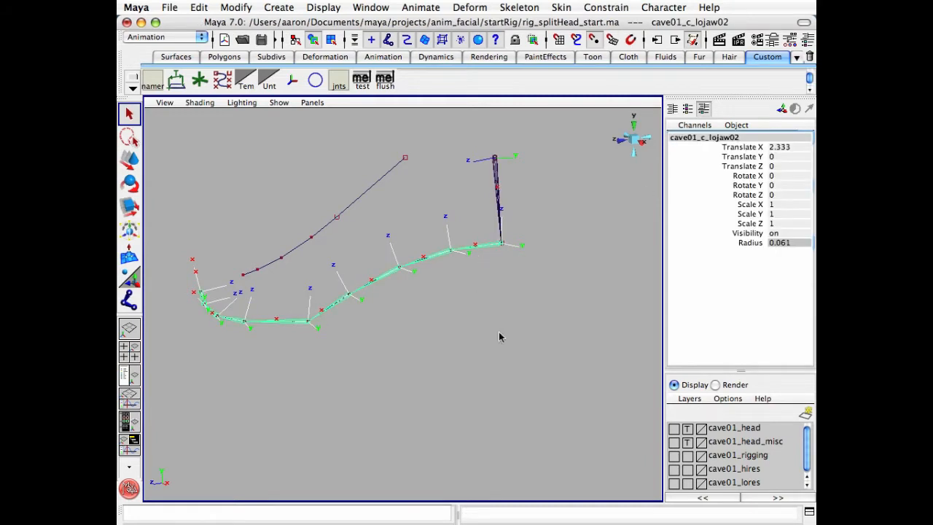
{"action": "left_click", "coordinate": [758, 139]}
{"action": "left_click", "coordinate": [757, 140]}
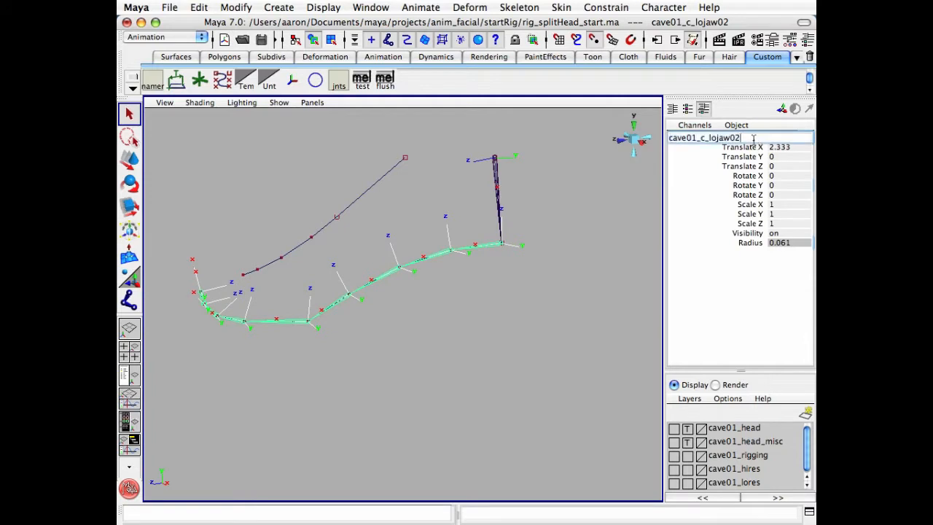
{"action": "type", "text": "_jnt"}
{"action": "key", "text": "Return"}
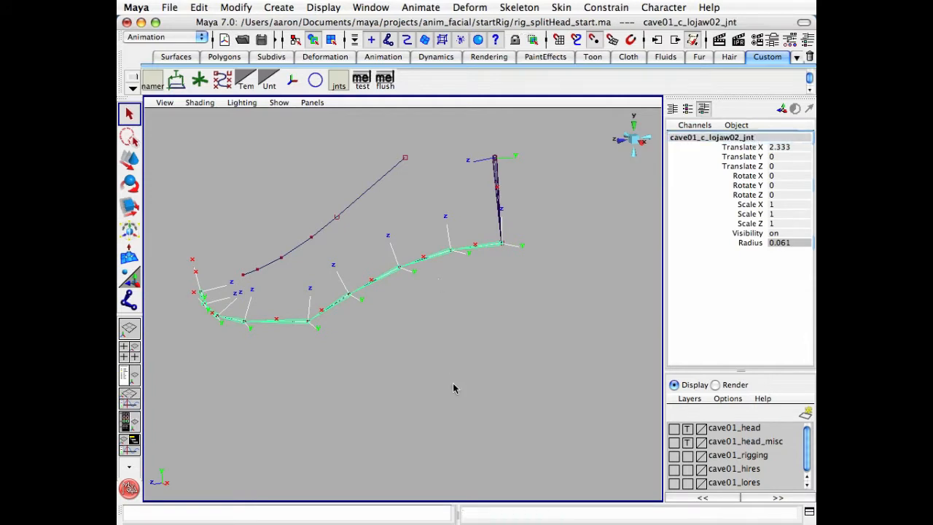
{"action": "left_click", "coordinate": [454, 385]}
- Build a six-joint chain on the upper jaw curve, snapping one joint to each curve point from the back to the front end
{"action": "left_click_drag", "start_coordinate": [453, 386], "coordinate": [488, 318], "text": "alt"}
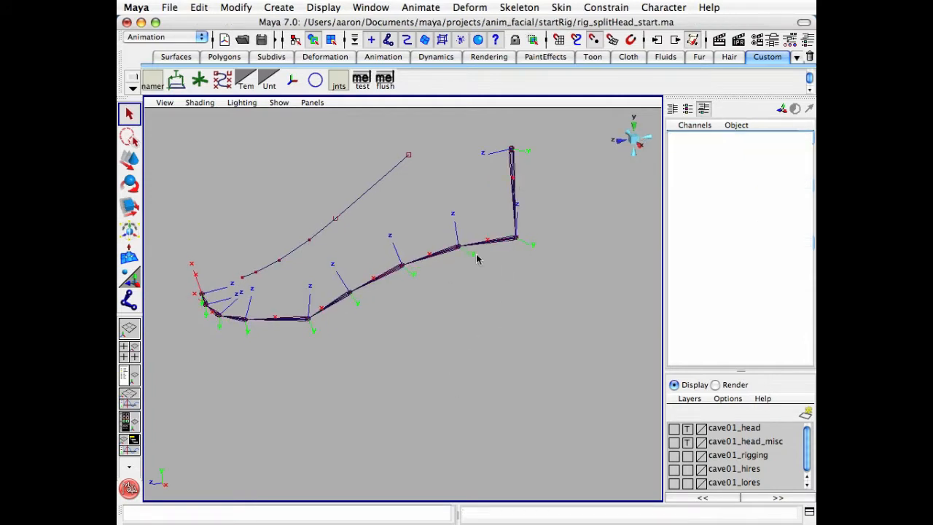
{"action": "left_click_drag", "start_coordinate": [435, 361], "coordinate": [433, 350], "text": "alt"}
{"action": "left_click", "coordinate": [395, 168]}
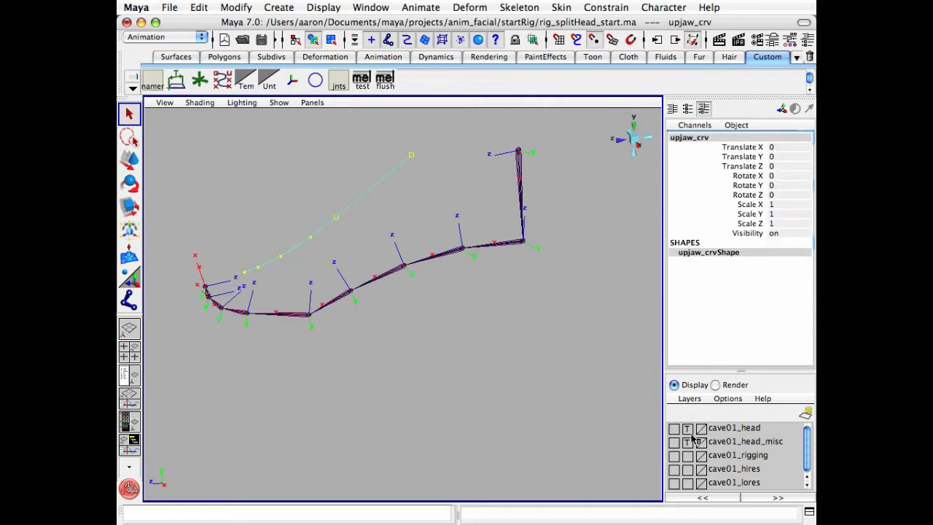
{"action": "left_click", "coordinate": [640, 148]}
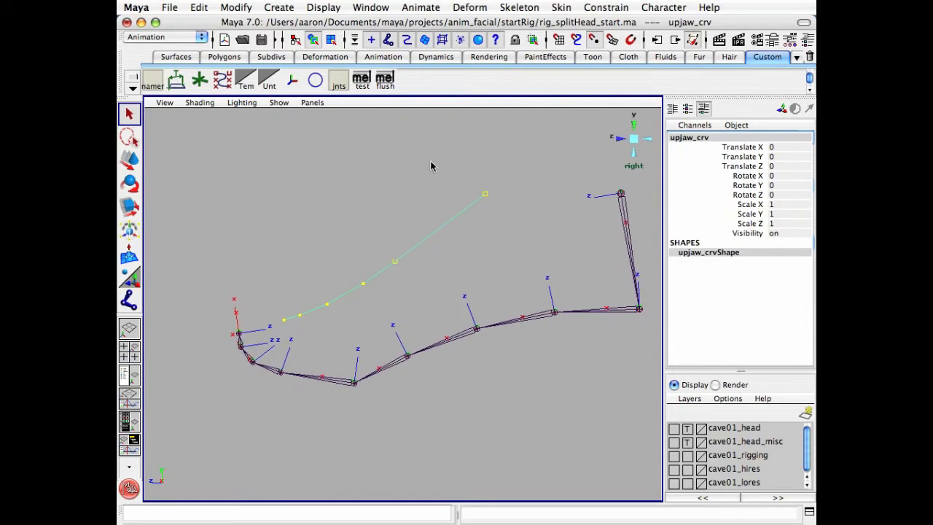
{"action": "left_click", "coordinate": [347, 191]}
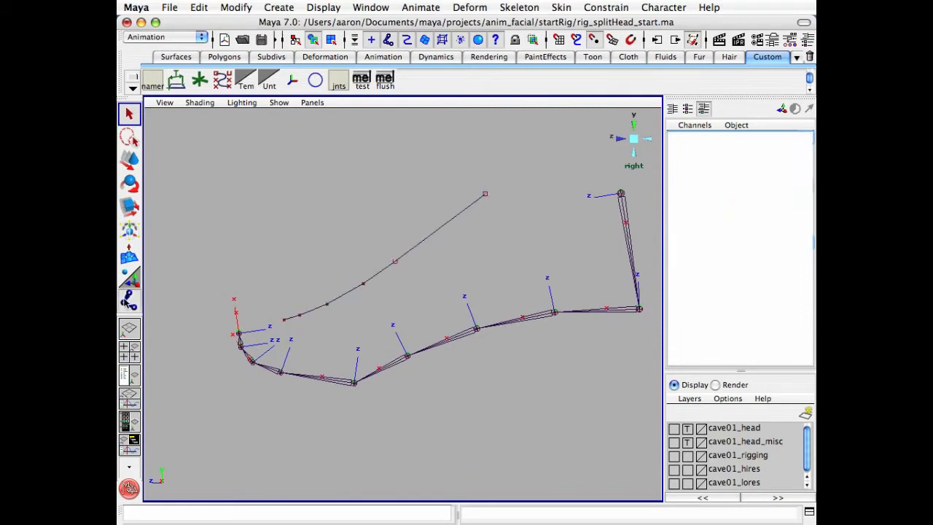
{"action": "left_click", "coordinate": [128, 299]}
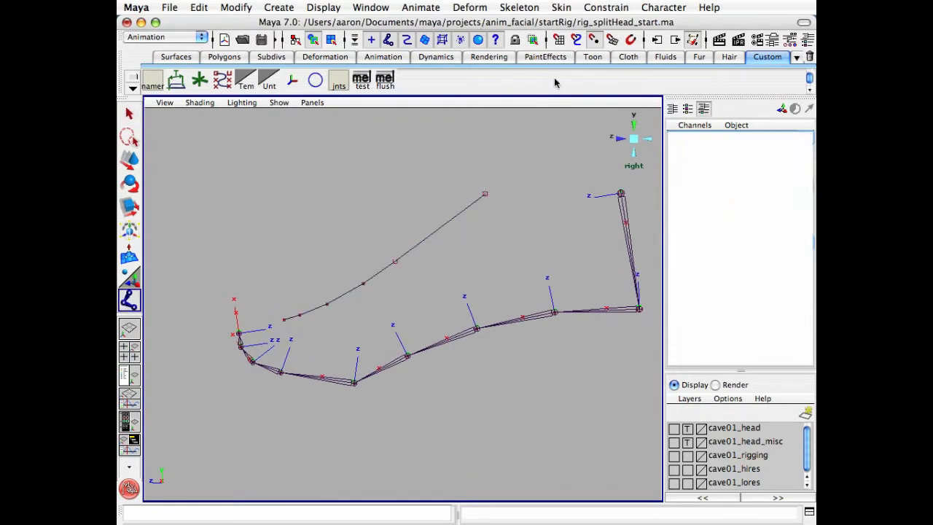
{"action": "left_click", "coordinate": [486, 192]}
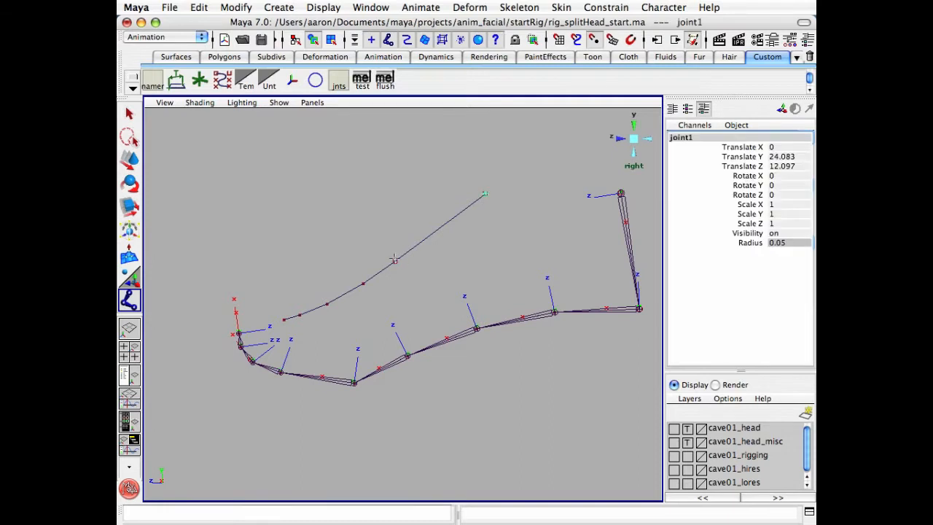
{"action": "left_click", "coordinate": [394, 260]}
{"action": "left_click", "coordinate": [363, 285]}
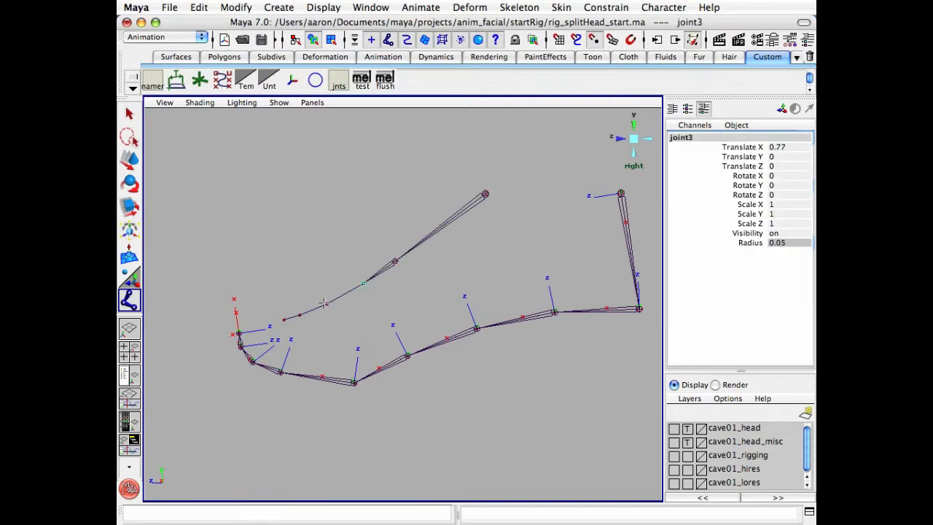
{"action": "left_click", "coordinate": [326, 304]}
{"action": "left_click", "coordinate": [299, 315]}
{"action": "left_click", "coordinate": [283, 320]}
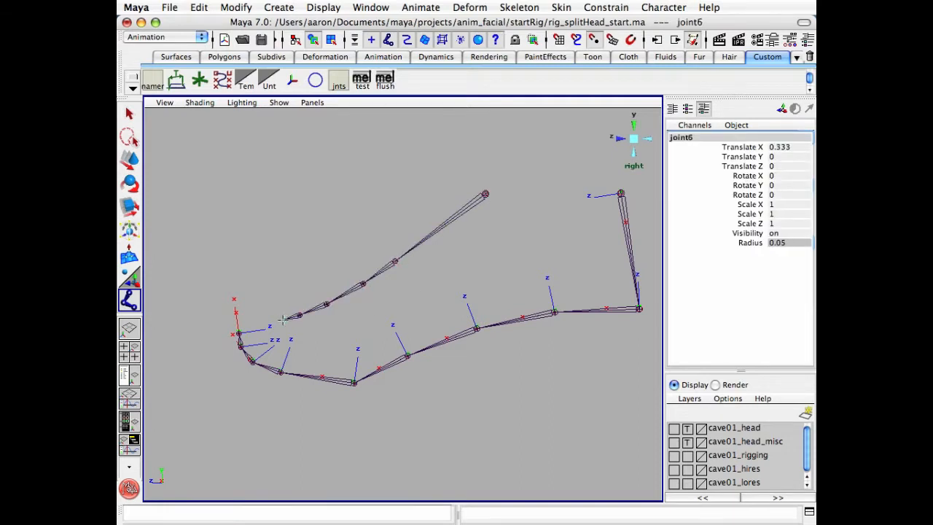
{"action": "key", "text": "q"}
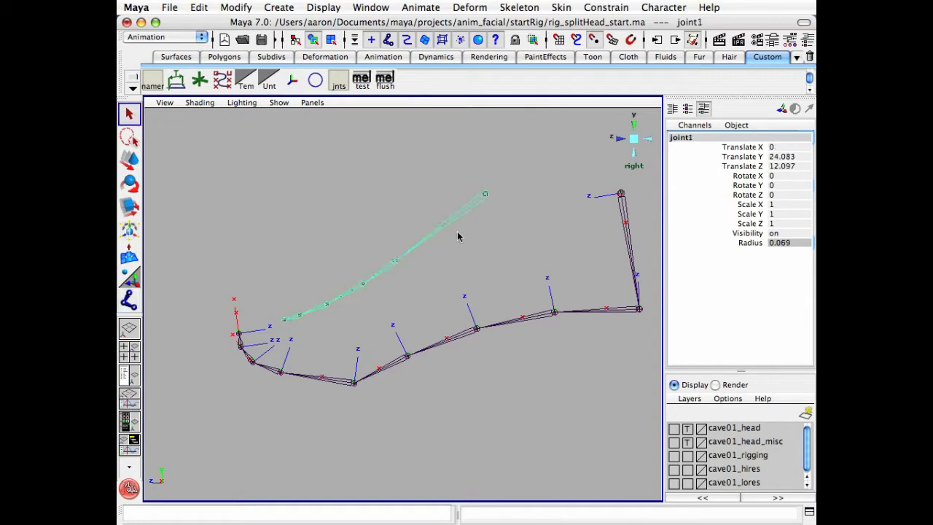
- Select the whole upper jaw hierarchy with select -hi and display the local rotation axes of its joints
{"action": "left_click", "coordinate": [295, 514]}
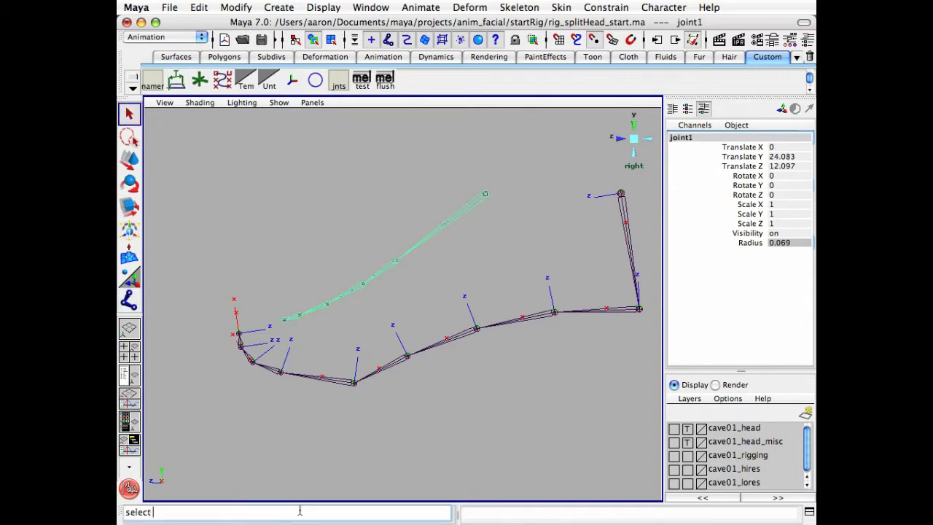
{"action": "type", "text": "select -hi"}
{"action": "key", "text": "Return"}
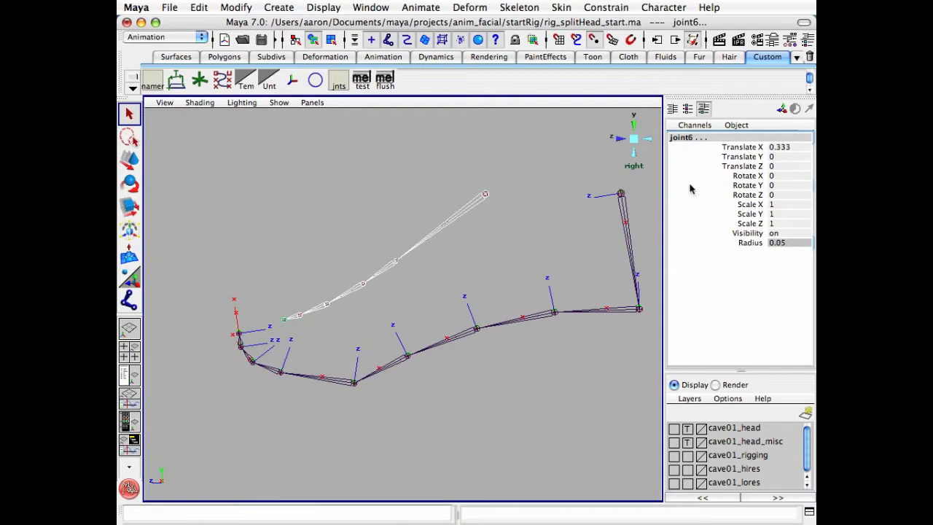
{"action": "left_click", "coordinate": [324, 7]}
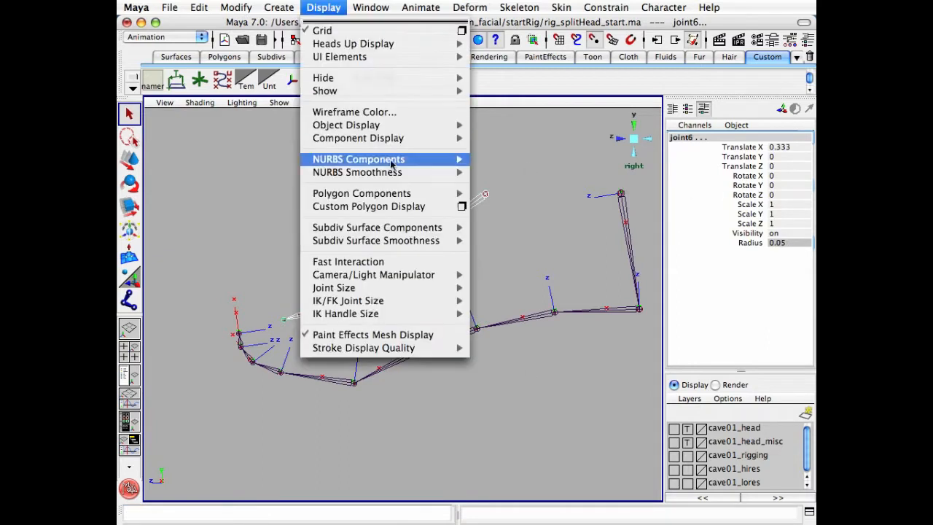
{"action": "mouse_move", "coordinate": [395, 138]}
{"action": "left_click", "coordinate": [528, 191]}
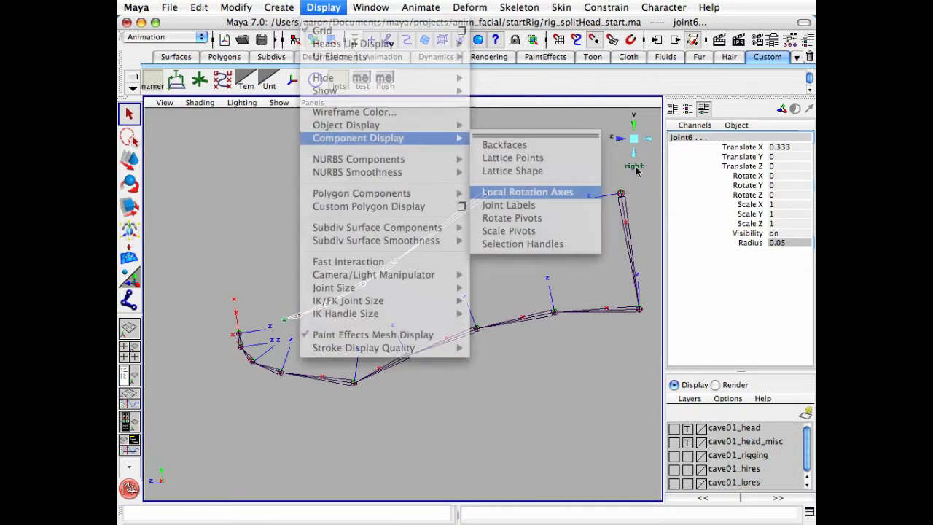
{"action": "left_click_drag", "start_coordinate": [582, 199], "coordinate": [421, 205], "text": "alt"}
{"action": "left_click", "coordinate": [548, 380]}
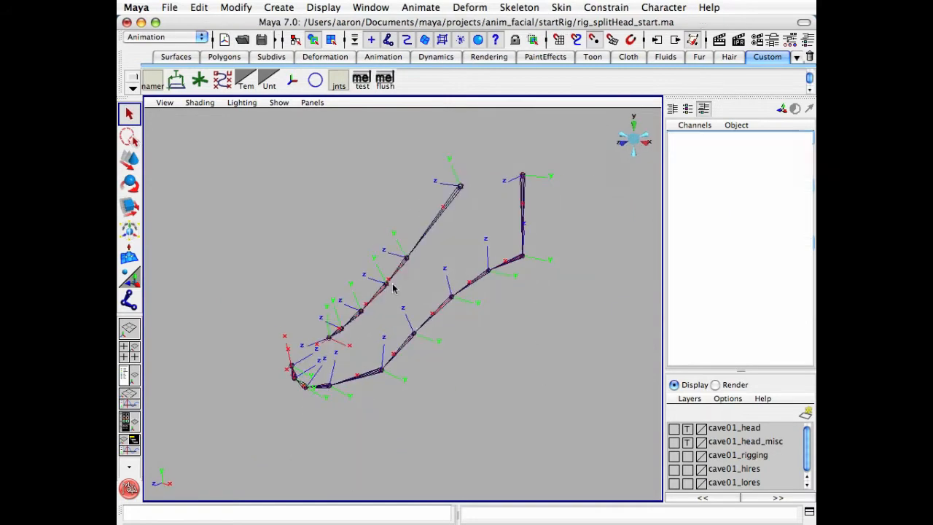
- Orient the end joint of the upper jaw chain so its axes align with the joint before it
{"action": "left_click", "coordinate": [329, 343]}
{"action": "key", "text": "space"}
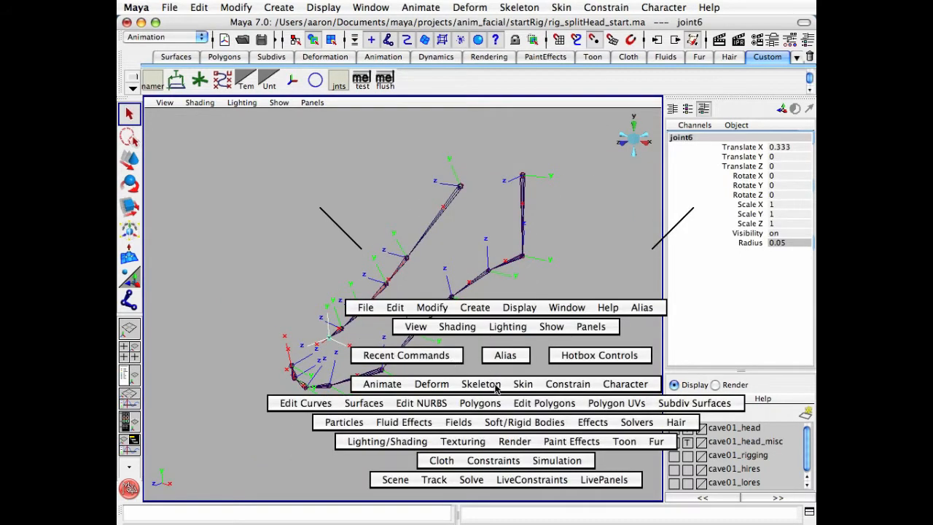
{"action": "left_click_drag", "start_coordinate": [498, 388], "coordinate": [532, 504]}
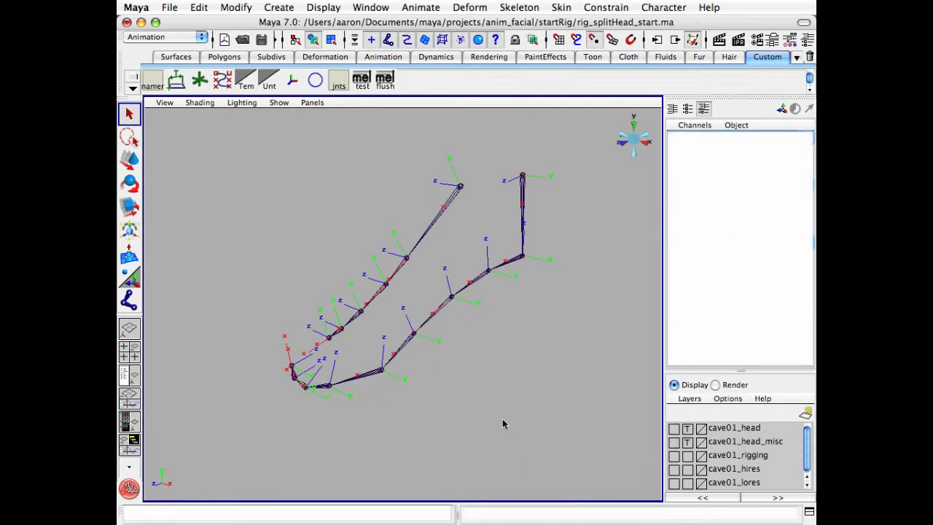
- Rotate the local rotation axes of all six upper jaw joints with the command rotate -r -90 0 0, then return to object selection
{"action": "key", "text": "F8"}
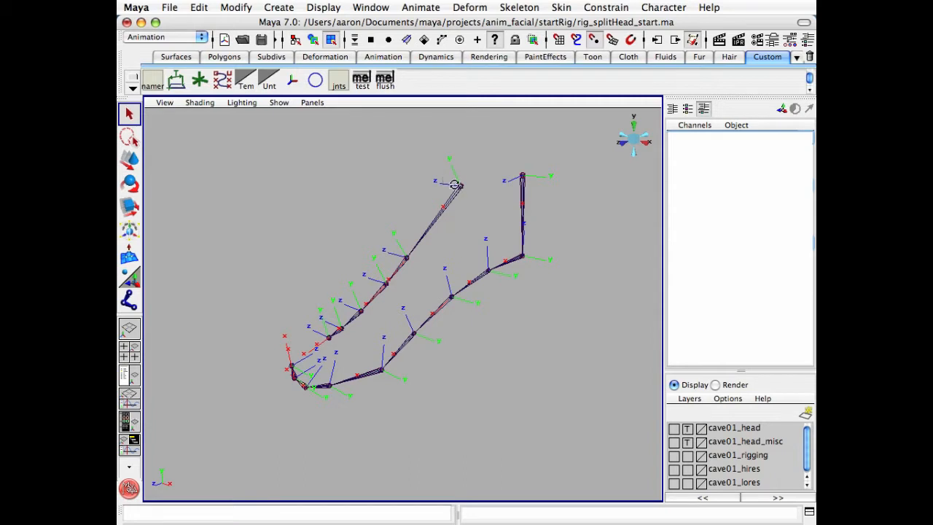
{"action": "left_click_drag", "start_coordinate": [454, 182], "coordinate": [460, 182], "text": "alt"}
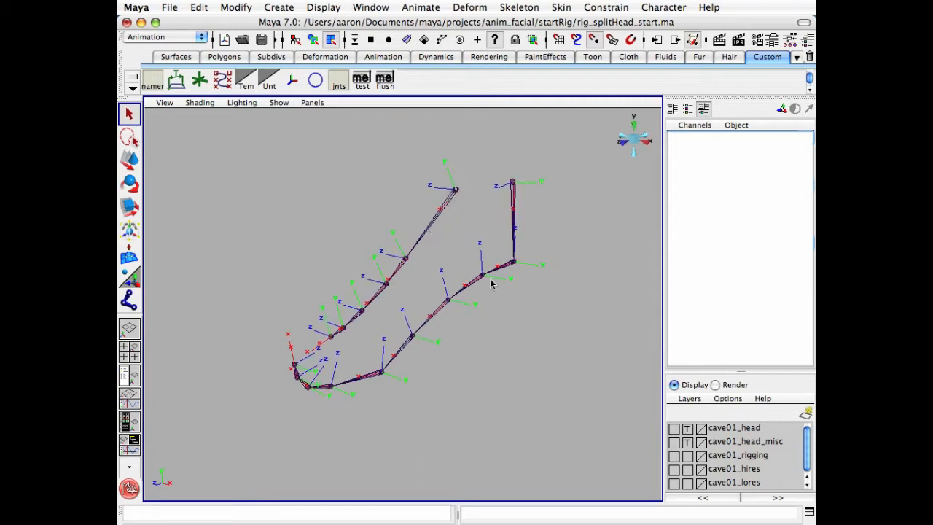
{"action": "left_click_drag", "start_coordinate": [516, 277], "coordinate": [455, 284], "text": "alt"}
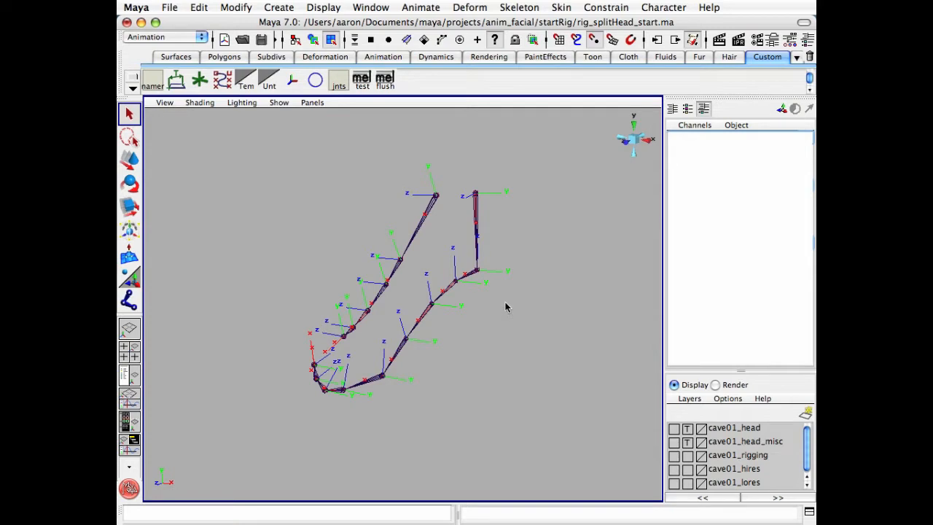
{"action": "left_click_drag", "start_coordinate": [507, 307], "coordinate": [491, 283], "text": "alt"}
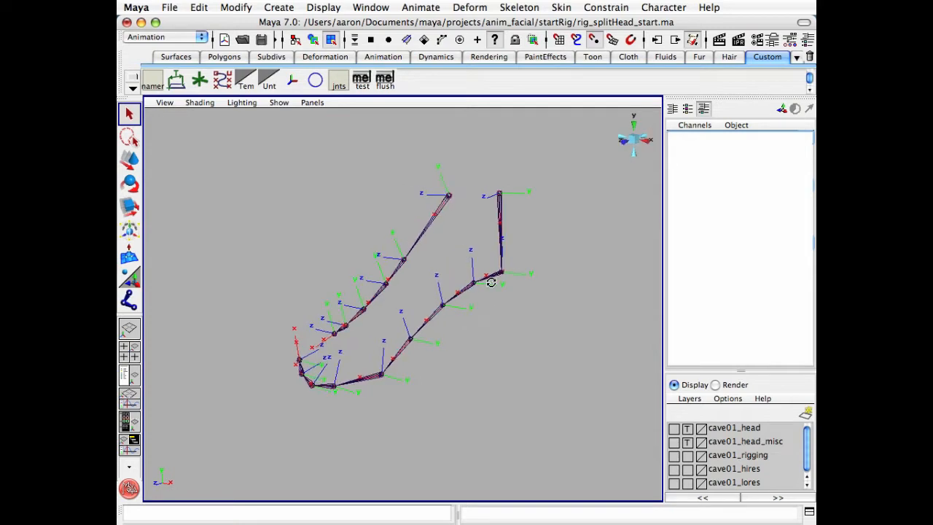
{"action": "left_click", "coordinate": [446, 195]}
{"action": "key", "text": "Down"}
{"action": "key", "text": "Down"}
{"action": "key", "text": "Down"}
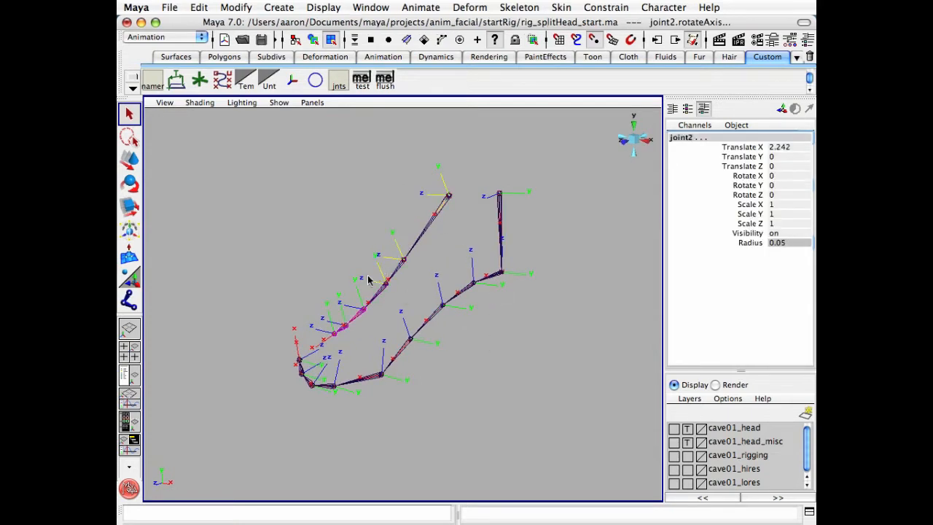
{"action": "key", "text": "Down"}
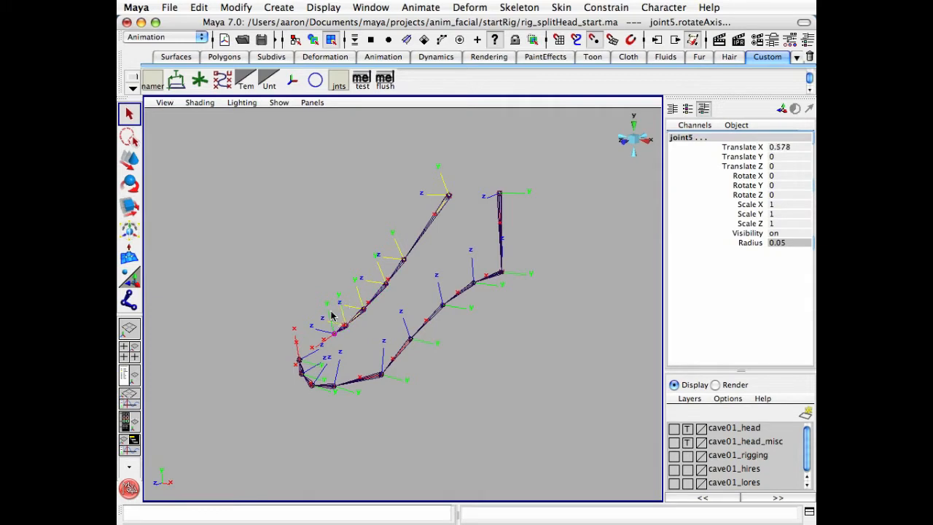
{"action": "key", "text": "Down"}
{"action": "left_click", "coordinate": [267, 513]}
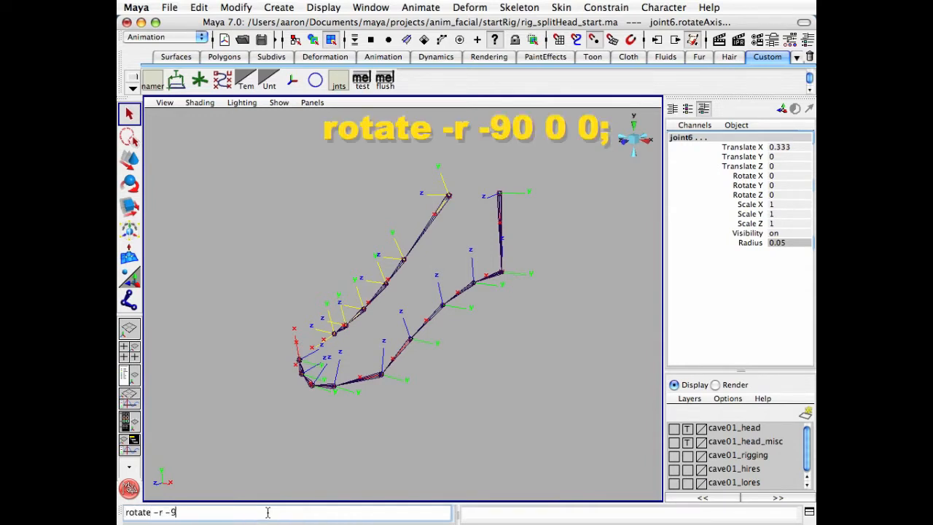
{"action": "type", "text": "rotate -r -90 0 0"}
{"action": "key", "text": "Return"}
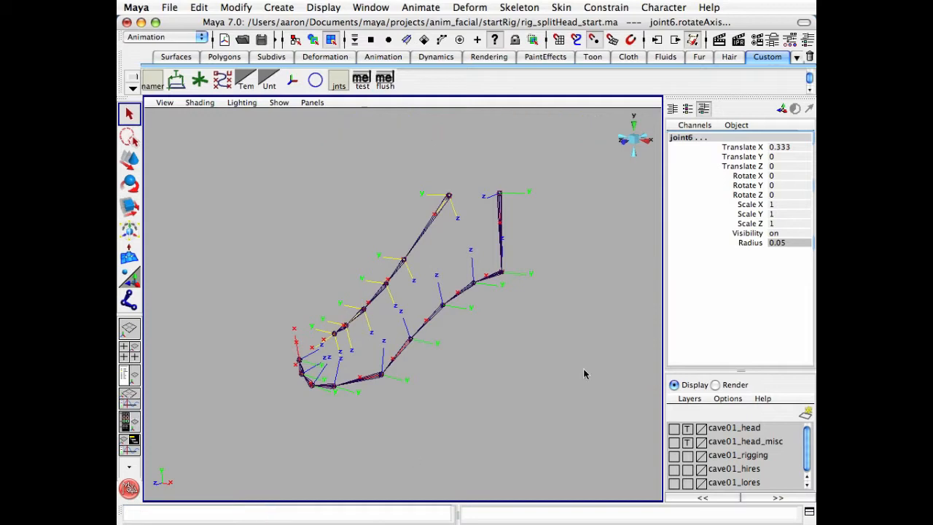
{"action": "left_click", "coordinate": [547, 379]}
{"action": "key", "text": "F8"}
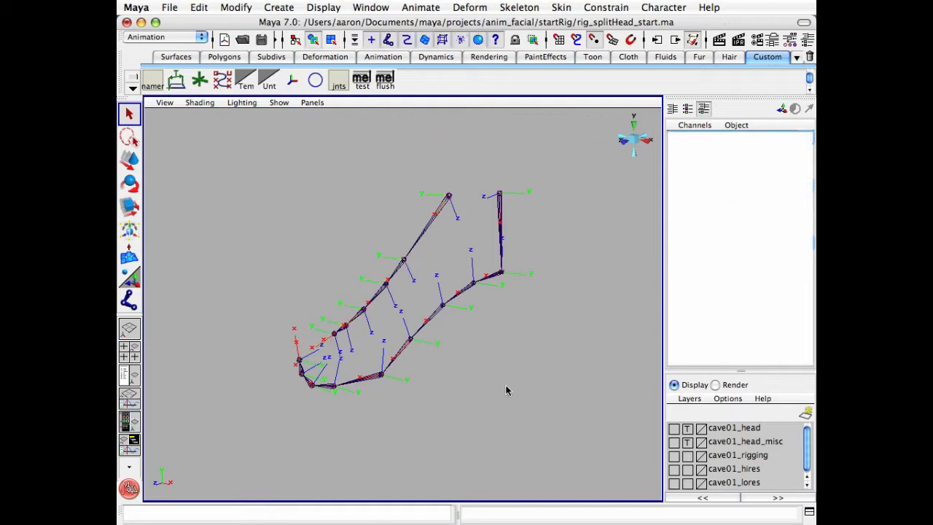
- Test-rotate the root joints of the upper and lower jaw chains together about their Y axes, and undo the rotation
{"action": "left_click_drag", "start_coordinate": [506, 388], "coordinate": [450, 379], "text": "alt"}
{"action": "middle_click_drag", "start_coordinate": [495, 385], "coordinate": [464, 379], "text": "alt"}
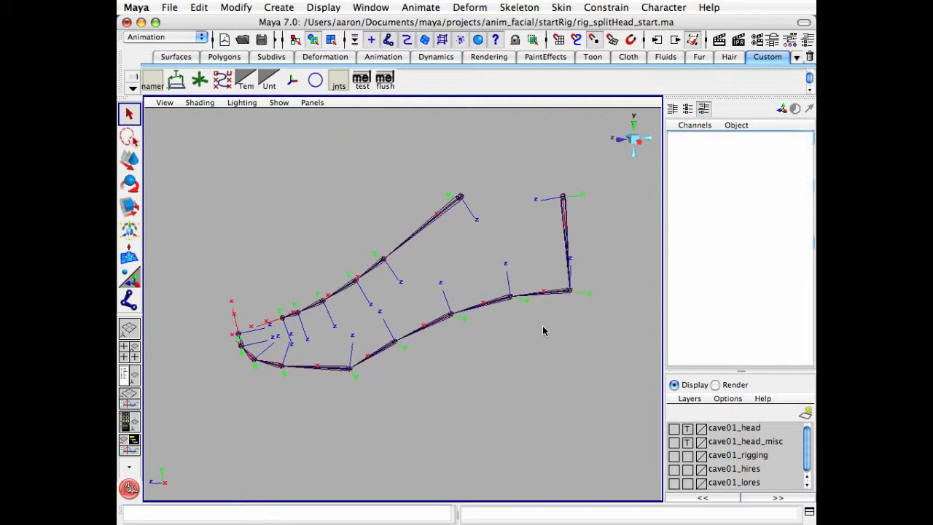
{"action": "left_click", "coordinate": [567, 234]}
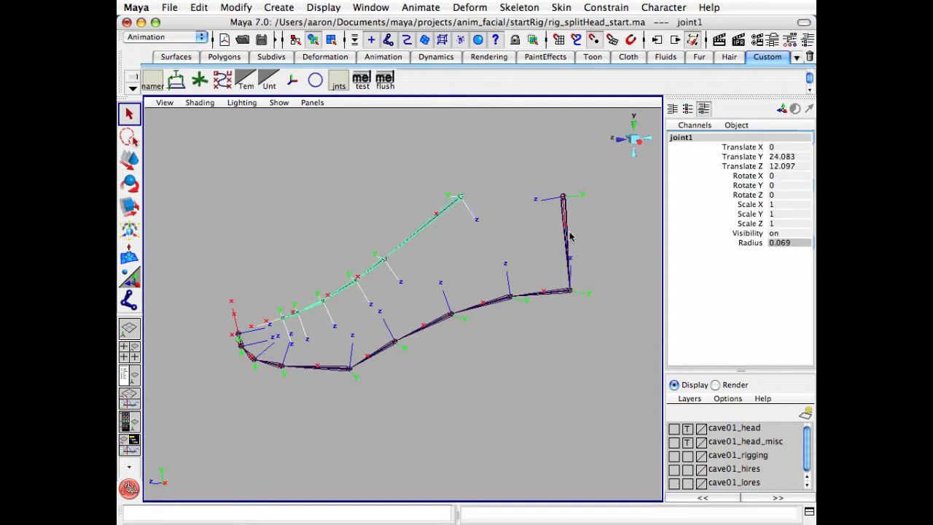
{"action": "key", "text": "e"}
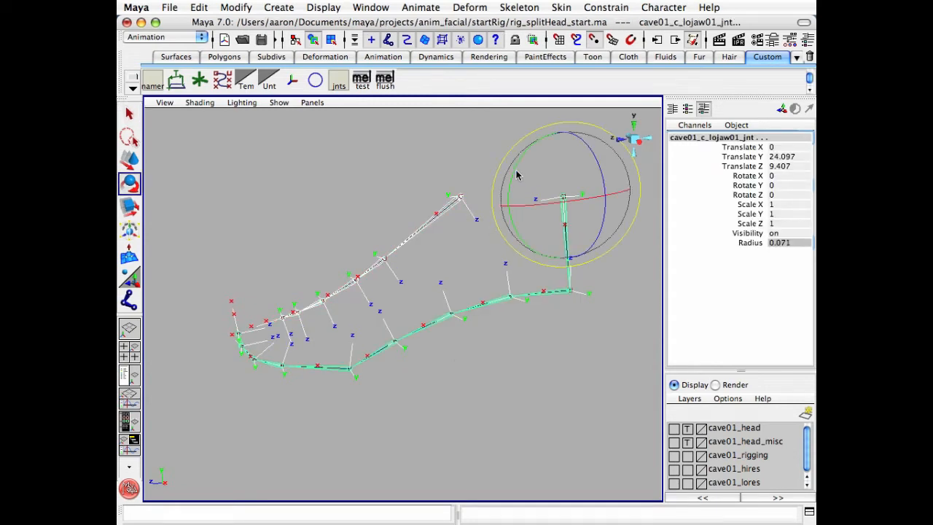
{"action": "left_click_drag", "start_coordinate": [517, 175], "coordinate": [511, 219]}
{"action": "key", "text": "z"}
{"action": "key", "text": "q"}
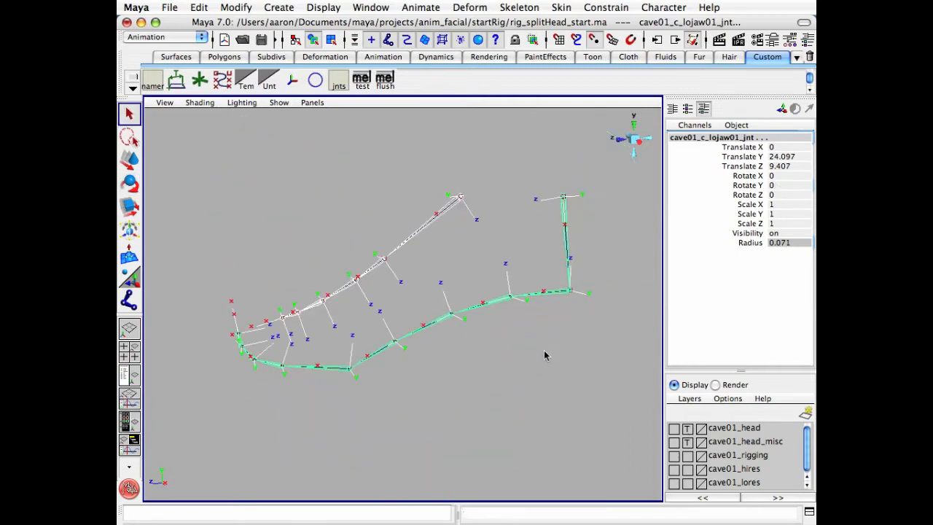
{"action": "left_click", "coordinate": [544, 355]}
- Test-rotate the front joints of both jaw chains together about their Y axes, then undo the rotation and clear the selection
{"action": "left_click", "coordinate": [326, 304]}
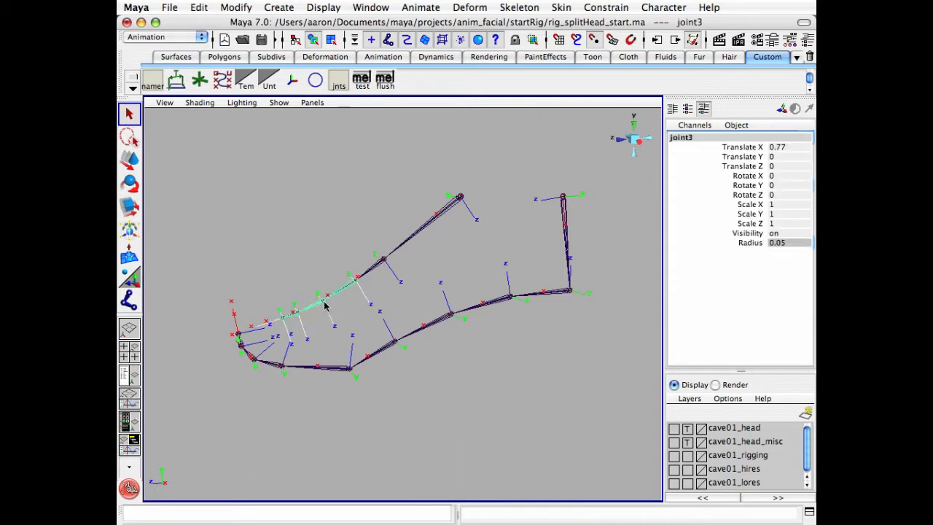
{"action": "left_click", "coordinate": [310, 309], "text": "shift"}
{"action": "left_click", "coordinate": [291, 316], "text": "shift"}
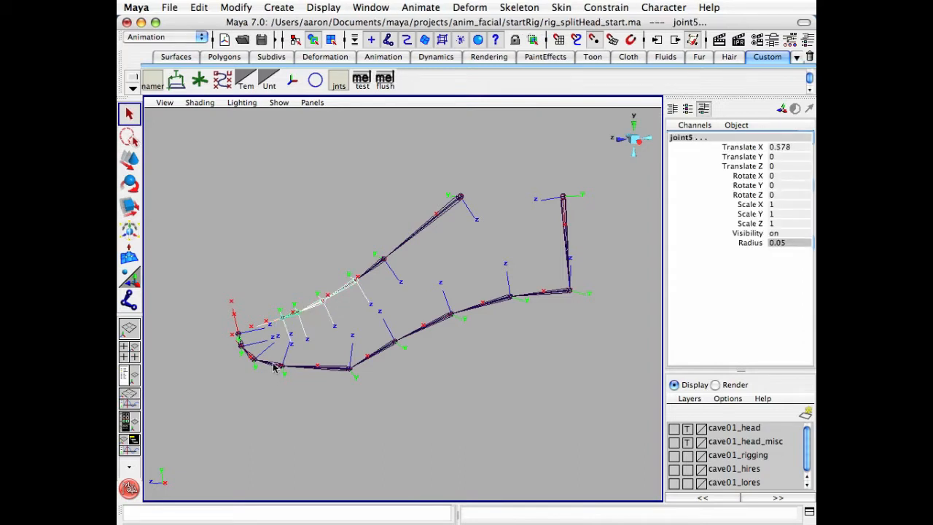
{"action": "left_click", "coordinate": [274, 366], "text": "shift"}
{"action": "left_click", "coordinate": [242, 344], "text": "shift"}
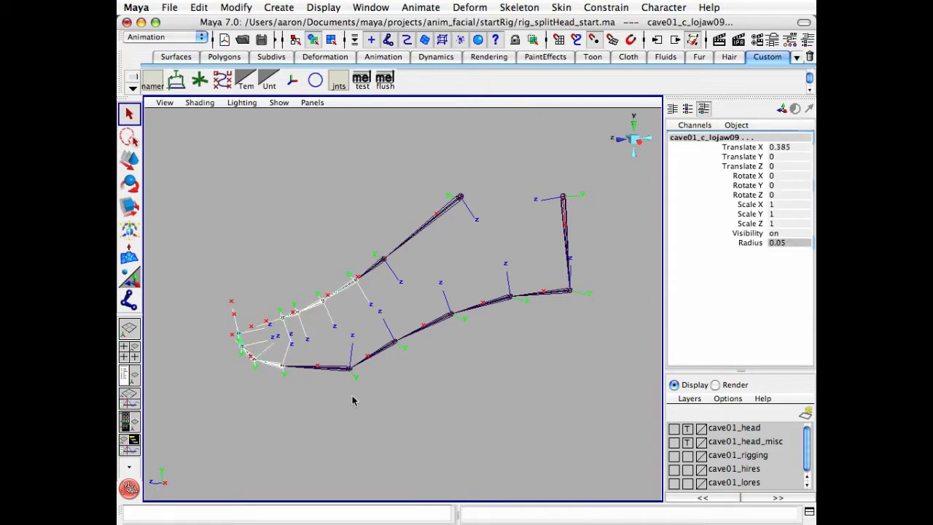
{"action": "key", "text": "e"}
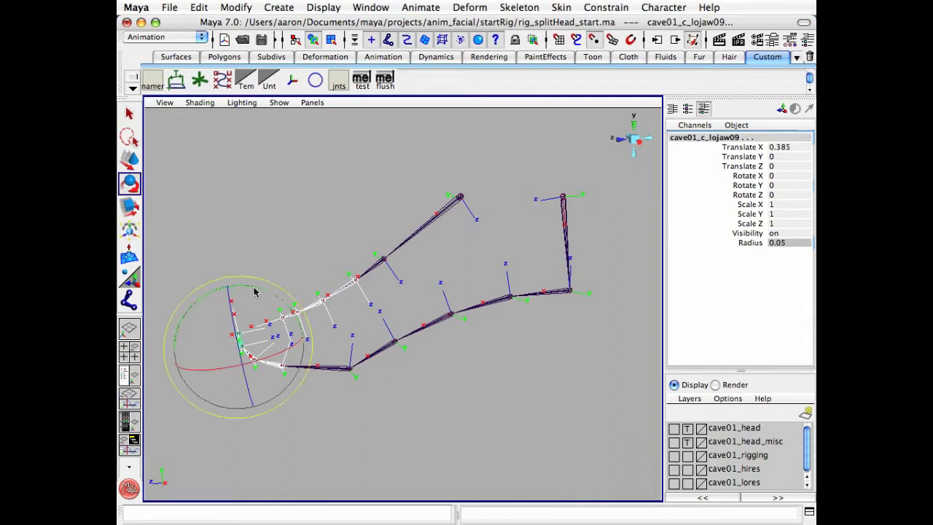
{"action": "left_click_drag", "start_coordinate": [253, 292], "coordinate": [252, 315]}
{"action": "key", "text": "z"}
{"action": "key", "text": "z"}
{"action": "key", "text": "q"}
{"action": "left_click", "coordinate": [467, 418]}
- Rename the whole upper jaw joint hierarchy by replacing joint with cave01_c_upjaw0 in the joint names
{"action": "left_click_drag", "start_coordinate": [329, 351], "coordinate": [365, 353], "text": "alt"}
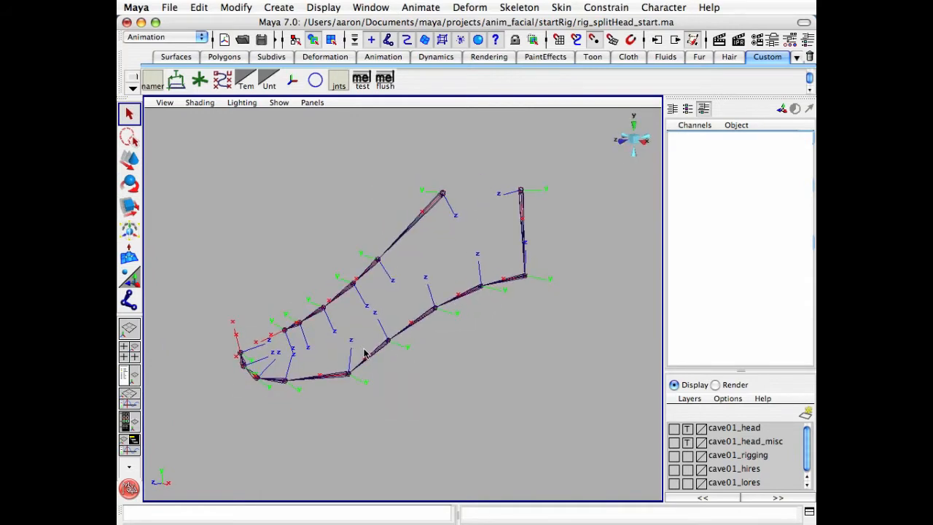
{"action": "left_click", "coordinate": [438, 207]}
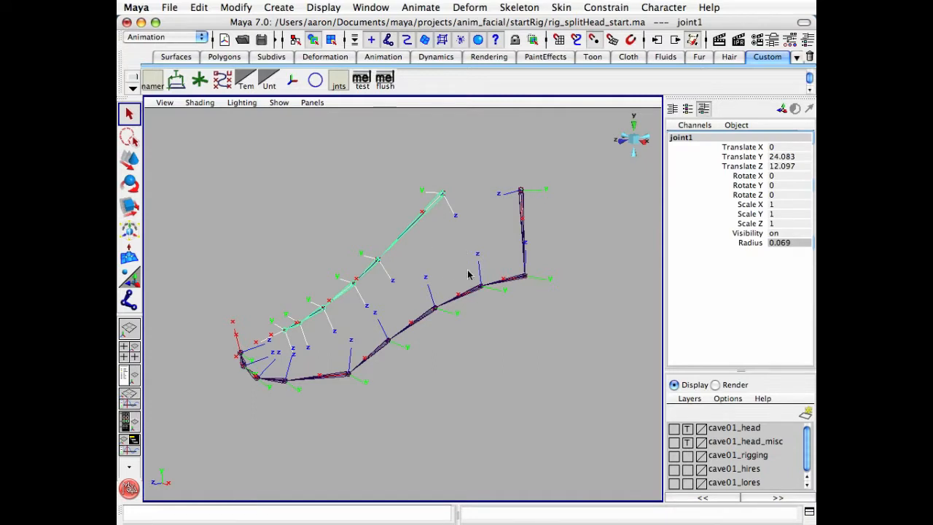
{"action": "left_click_drag", "start_coordinate": [423, 282], "coordinate": [369, 269], "text": "alt"}
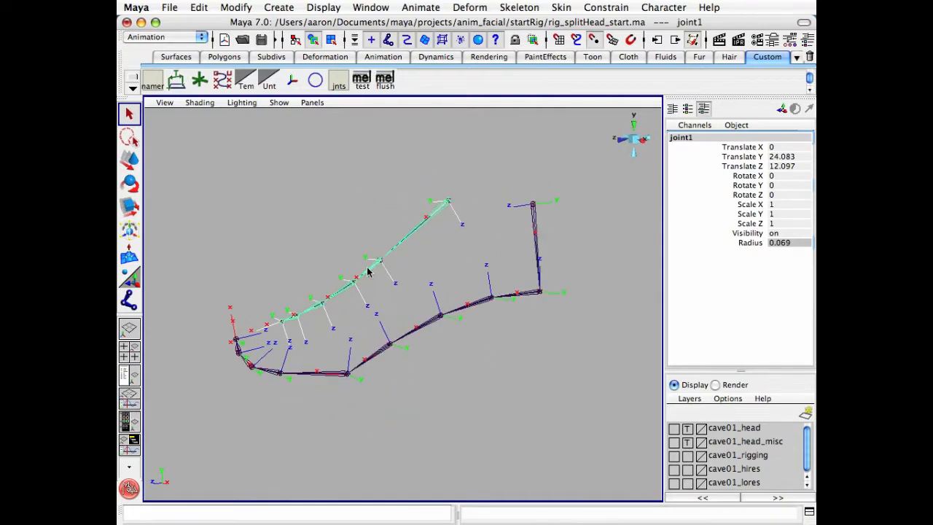
{"action": "left_click", "coordinate": [236, 7]}
{"action": "left_click", "coordinate": [286, 153]}
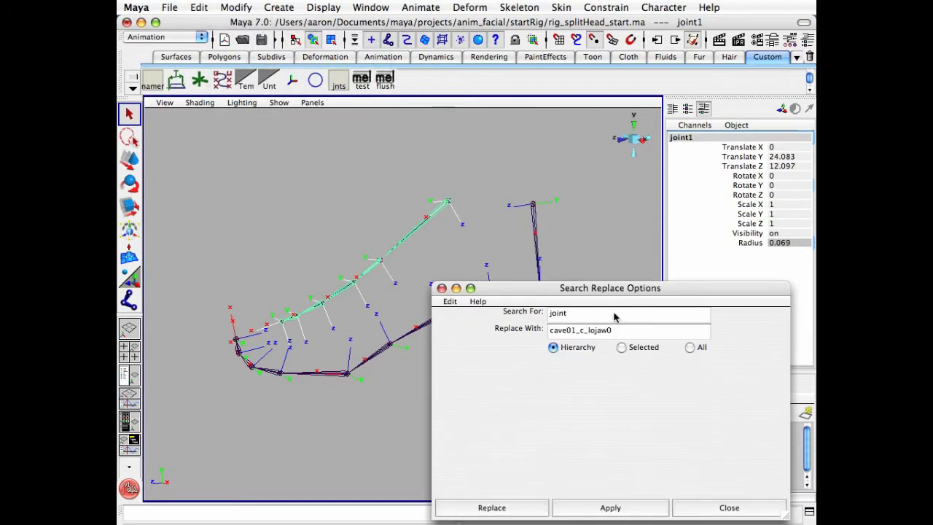
{"action": "left_click", "coordinate": [595, 330]}
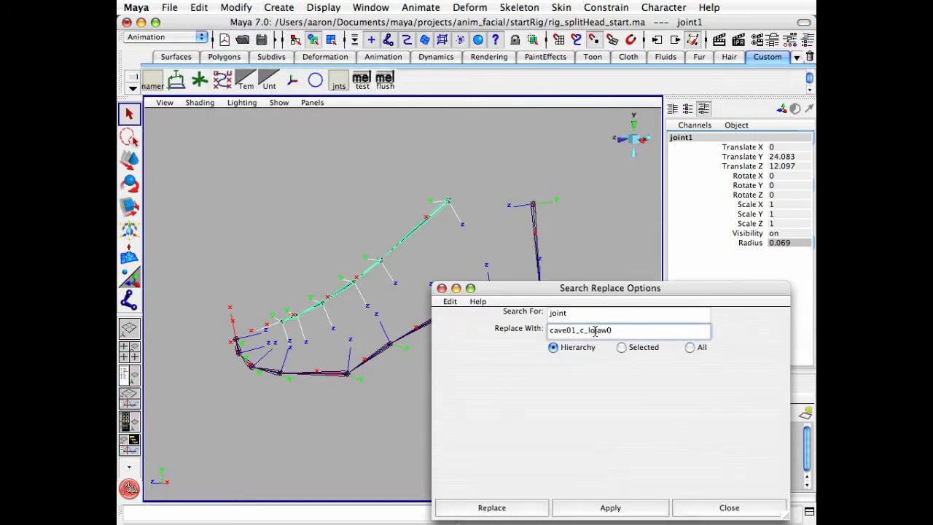
{"action": "key", "text": "BackSpace"}
{"action": "key", "text": "BackSpace"}
{"action": "type", "text": "up"}
{"action": "left_click", "coordinate": [521, 508]}
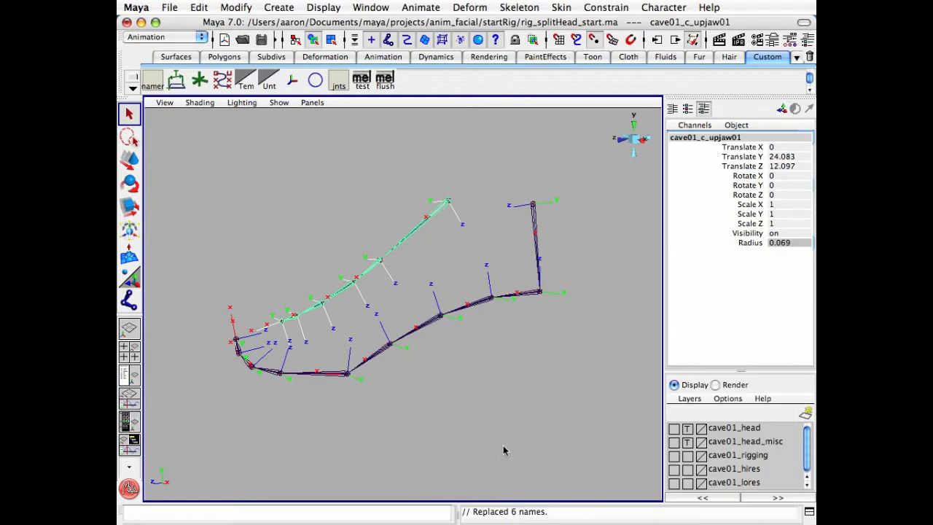
- Rename the root joint of the upper jaw chain as cave01_c_upjaw01_jnt
{"action": "left_click", "coordinate": [377, 335]}
{"action": "left_click", "coordinate": [371, 275]}
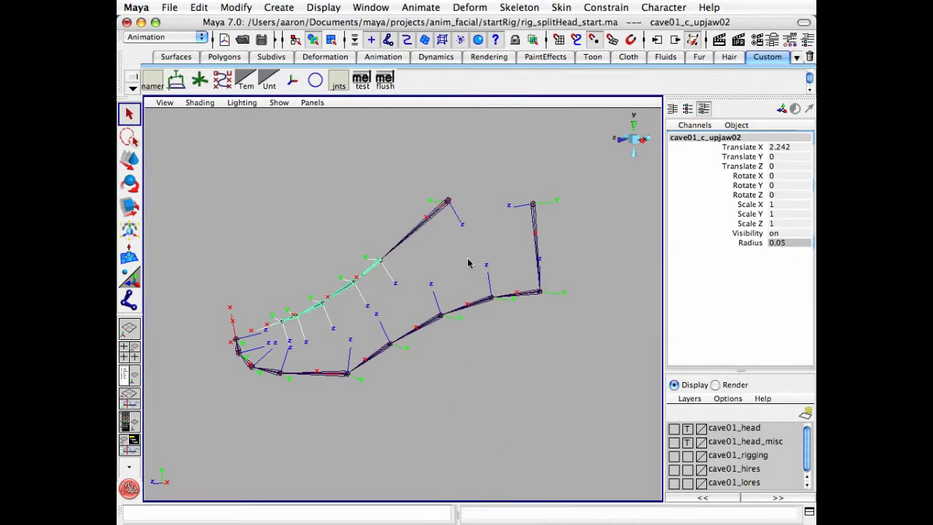
{"action": "left_click", "coordinate": [744, 138]}
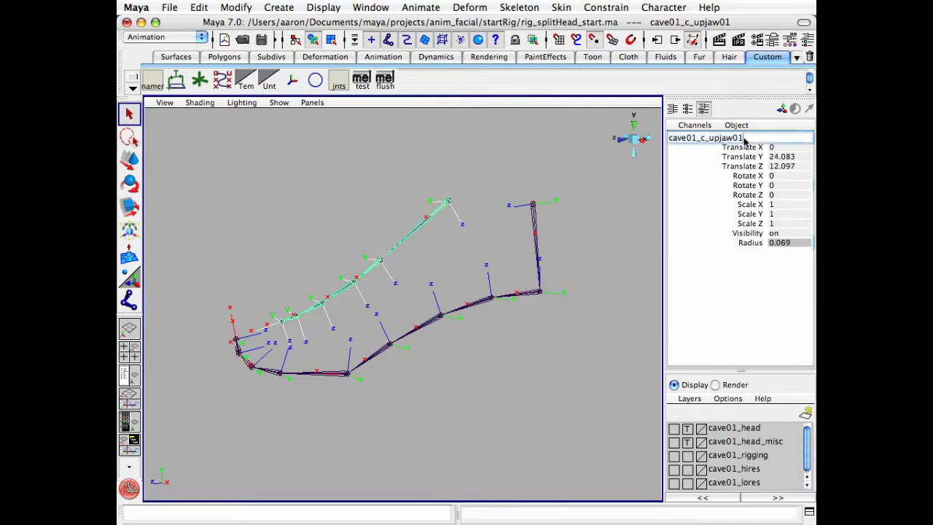
{"action": "type", "text": "_jnt"}
{"action": "key", "text": "Return"}
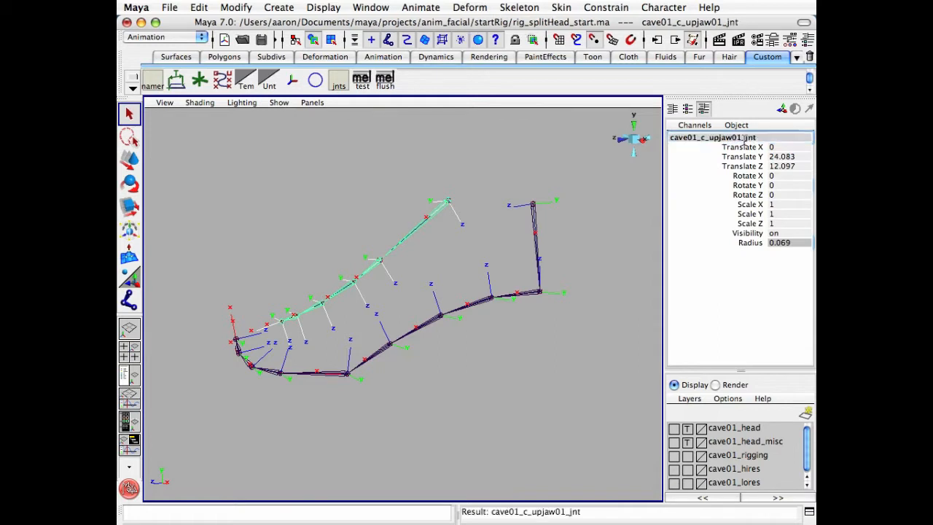
- Rename the second joint of the upper jaw chain as cave01_c_upjaw02_jnt
{"action": "left_click", "coordinate": [368, 269]}
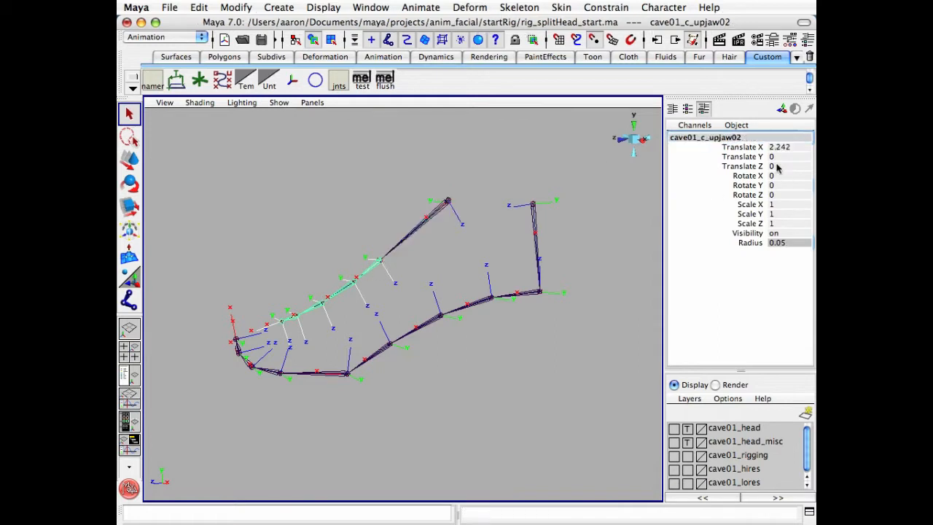
{"action": "left_click", "coordinate": [754, 140]}
{"action": "type", "text": "_"}
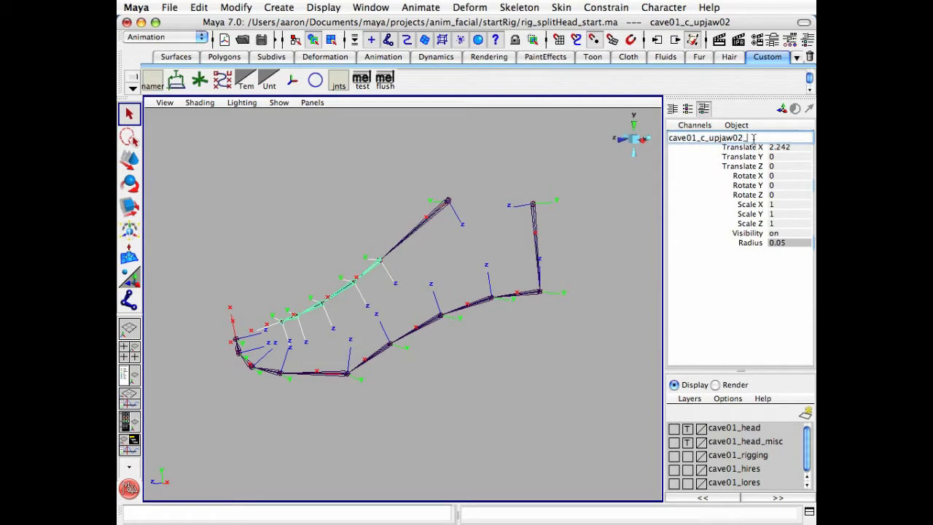
{"action": "type", "text": "jnt"}
{"action": "key", "text": "Return"}
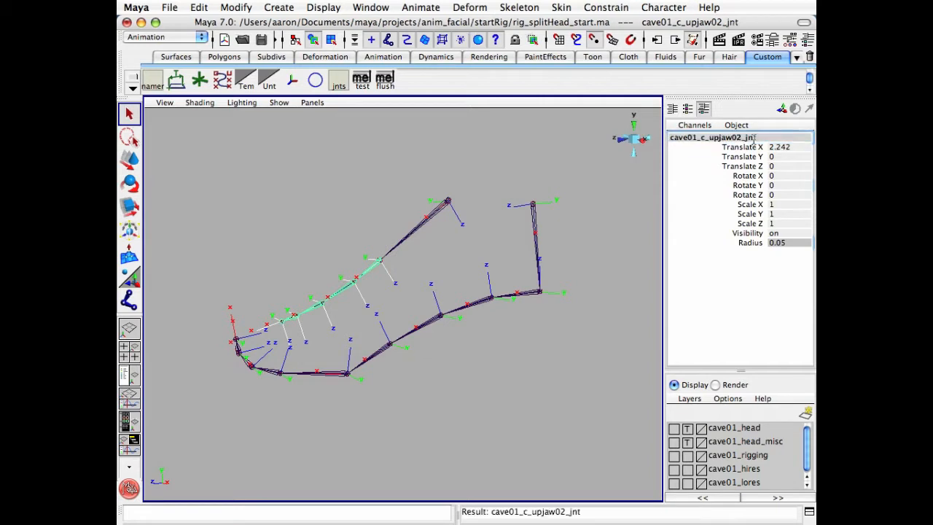
- Rename the end joint of the upper jaw chain as cave01_c_upjaw06_end
{"action": "left_click", "coordinate": [283, 326]}
{"action": "left_click", "coordinate": [754, 139]}
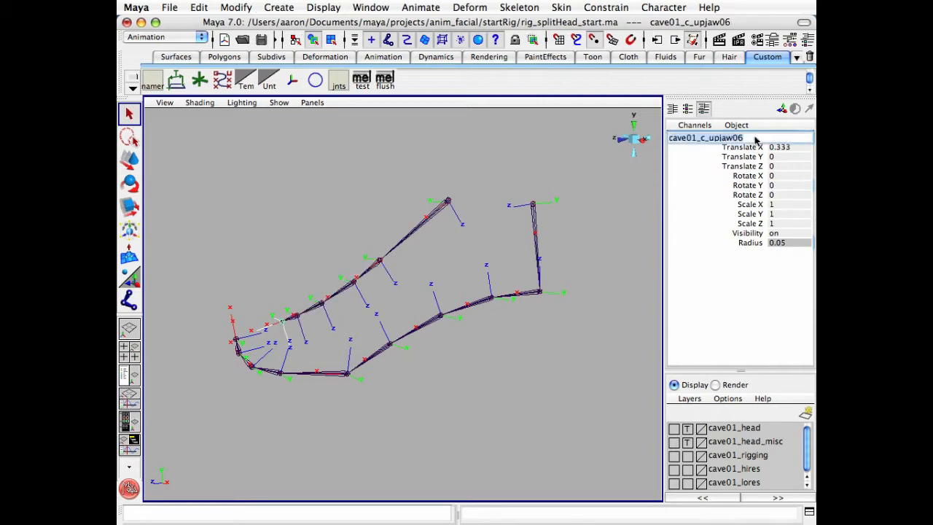
{"action": "type", "text": "_end"}
{"action": "key", "text": "Return"}
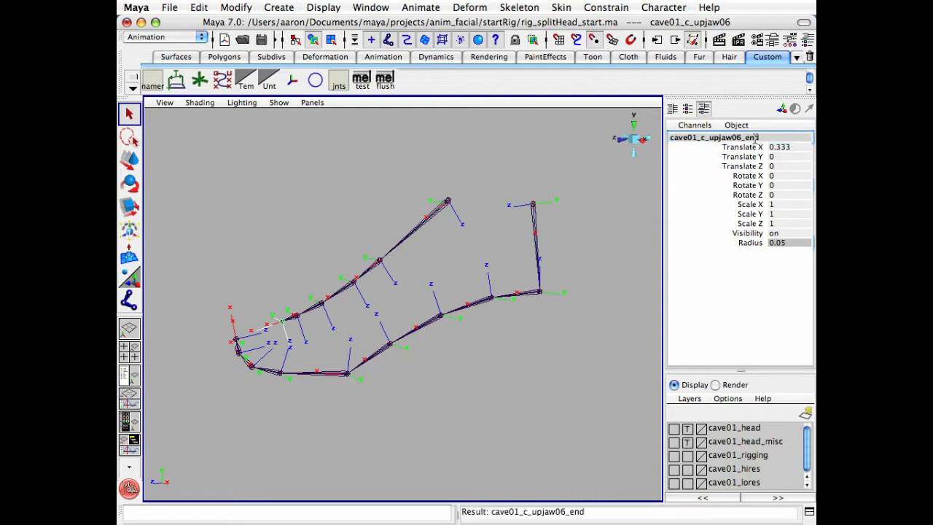
- Rename the end joint of the lower jaw chain as cave01_c_lojaw10_end and clear the selection
{"action": "left_click", "coordinate": [239, 342]}
{"action": "left_click", "coordinate": [758, 138]}
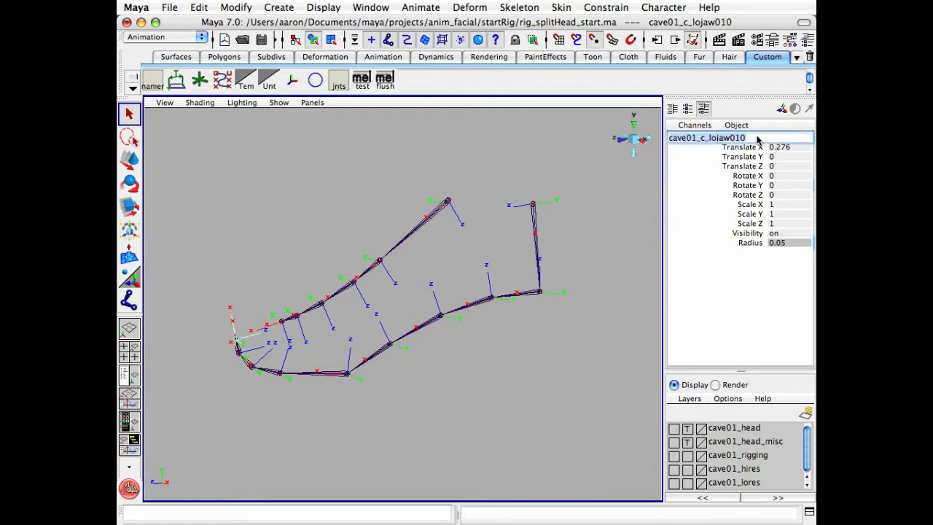
{"action": "left_click", "coordinate": [757, 139]}
{"action": "left_click", "coordinate": [734, 137]}
{"action": "key", "text": "BackSpace"}
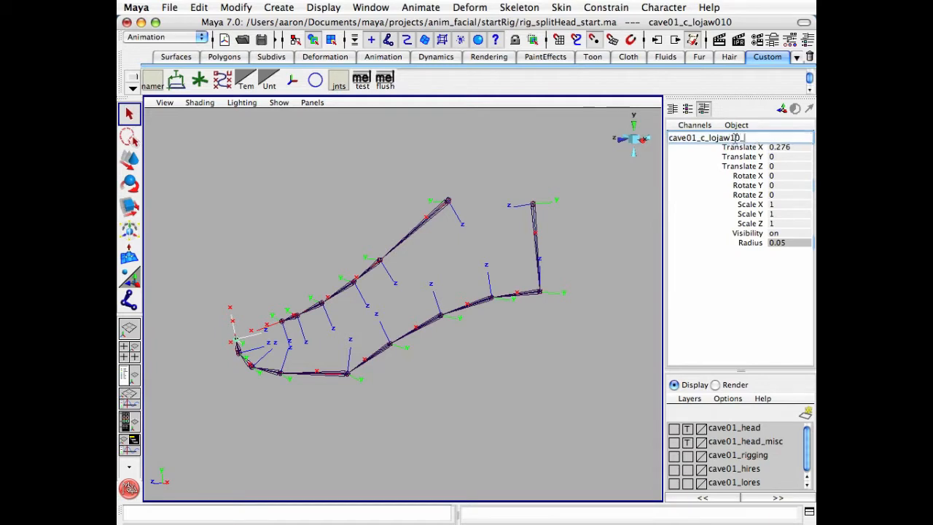
{"action": "type", "text": "_jnt"}
{"action": "key", "text": "Return"}
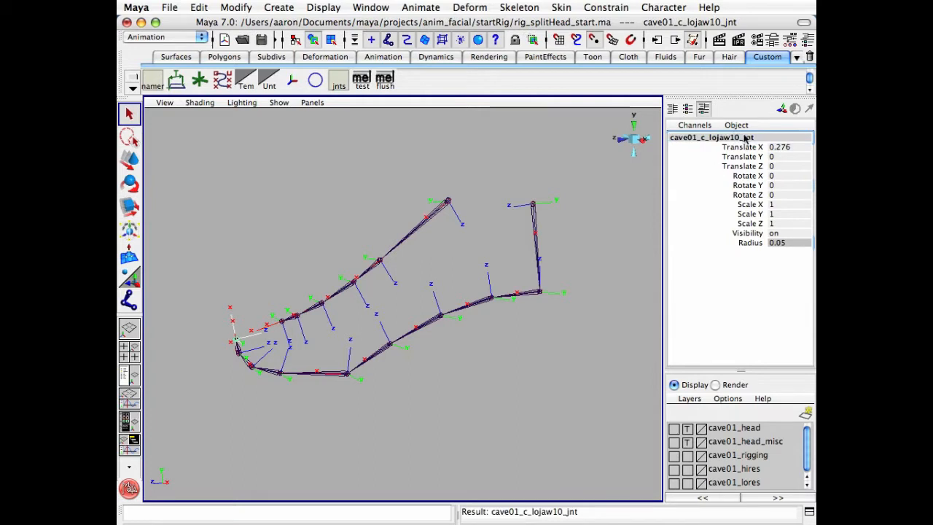
{"action": "left_click", "coordinate": [758, 139]}
{"action": "type", "text": "e"}
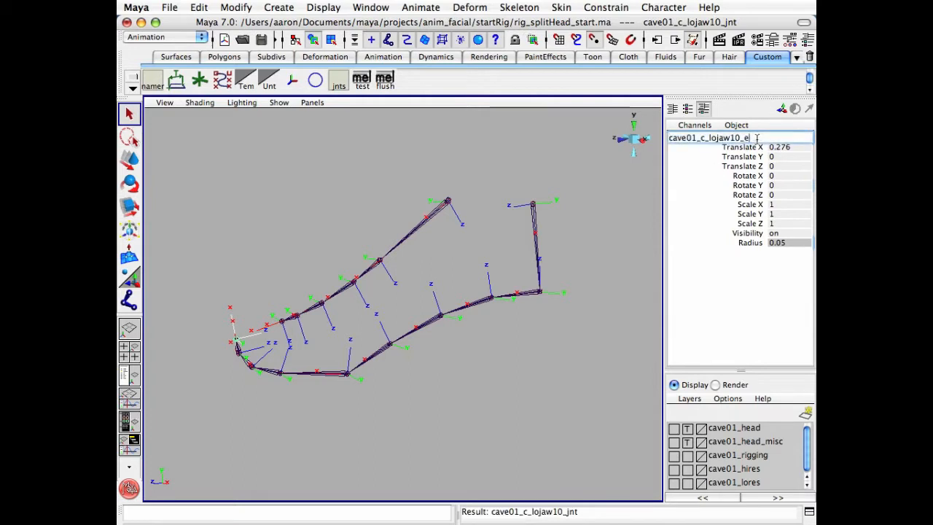
{"action": "type", "text": "nd"}
{"action": "key", "text": "Return"}
{"action": "left_click", "coordinate": [455, 378]}
- Rename the lower jaw chain's seventh joint, where the lower lip begins, as cave01_c_lolip01_jnt
{"action": "left_click_drag", "start_coordinate": [455, 378], "coordinate": [457, 363], "text": "alt"}
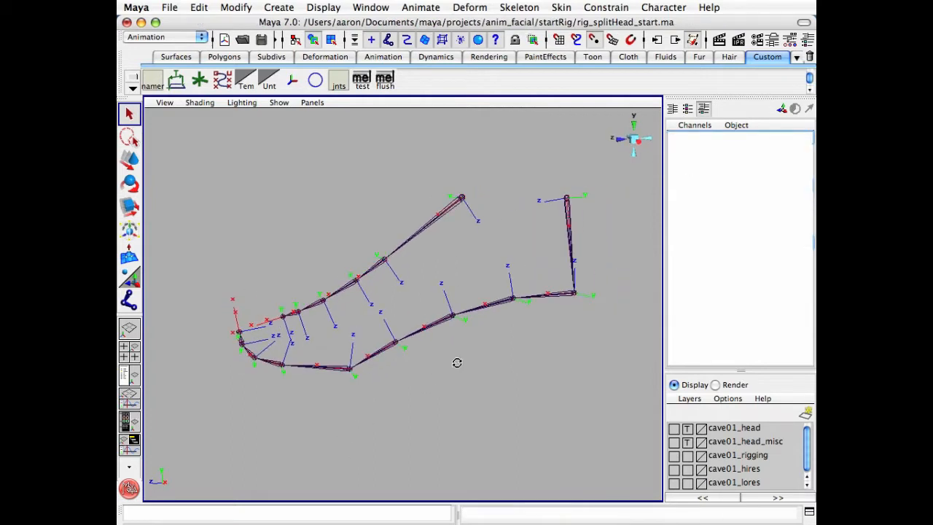
{"action": "middle_click_drag", "start_coordinate": [432, 309], "coordinate": [363, 319], "text": "alt"}
{"action": "middle_click_drag", "start_coordinate": [525, 308], "coordinate": [575, 299], "text": "alt"}
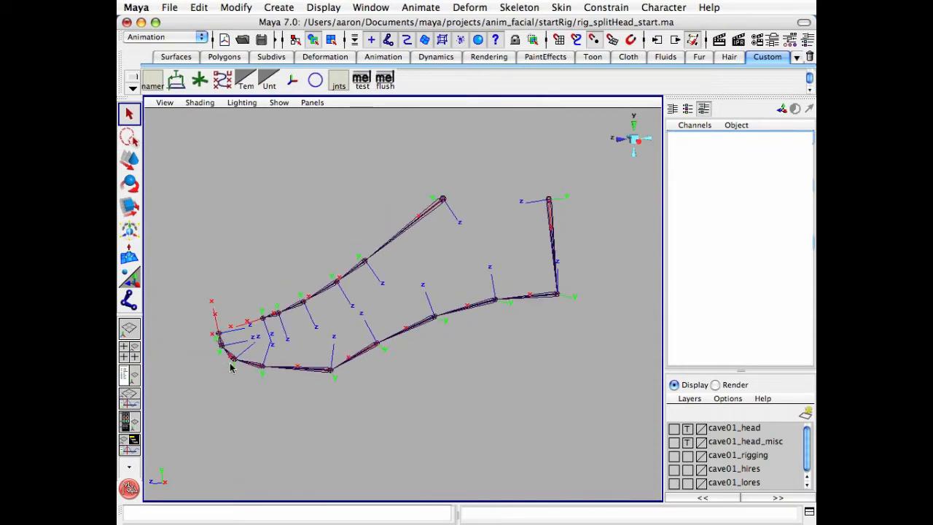
{"action": "left_click", "coordinate": [258, 366]}
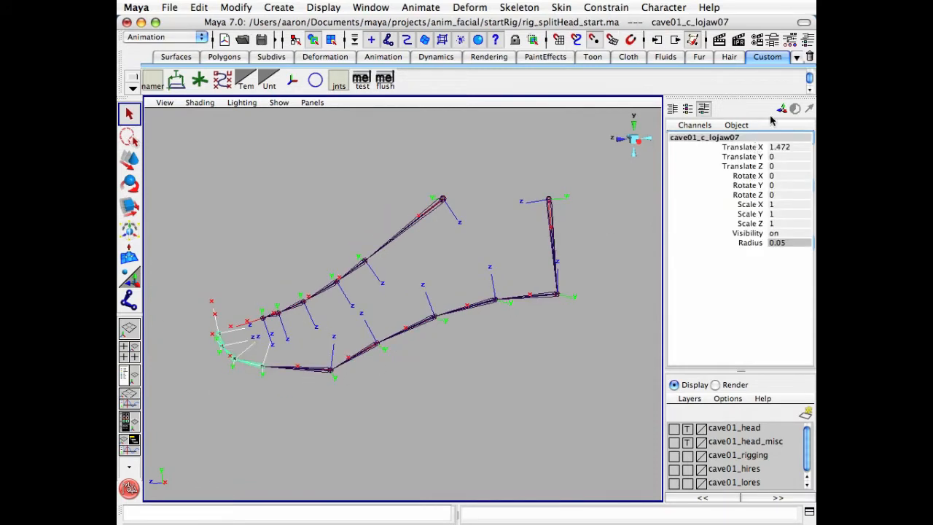
{"action": "double_click", "coordinate": [731, 139]}
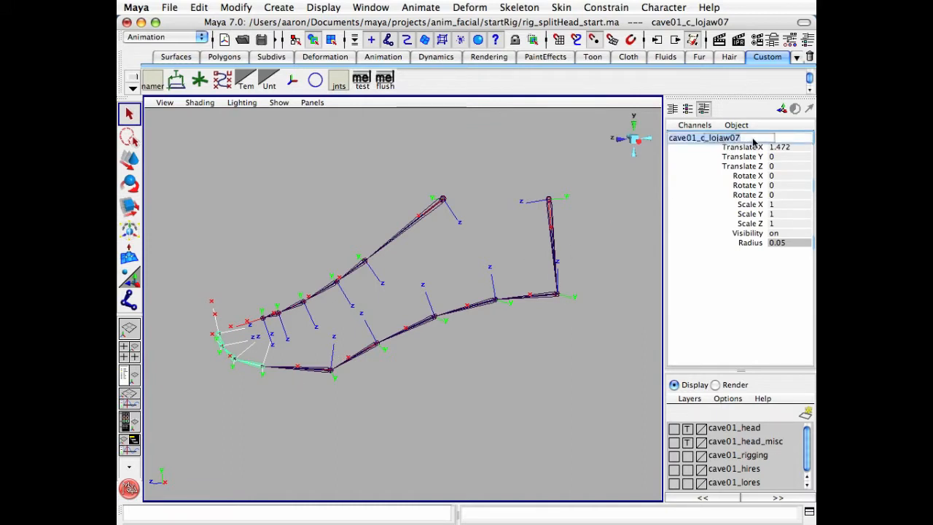
{"action": "left_click", "coordinate": [750, 138]}
{"action": "double_click", "coordinate": [730, 138]}
{"action": "left_click", "coordinate": [721, 139]}
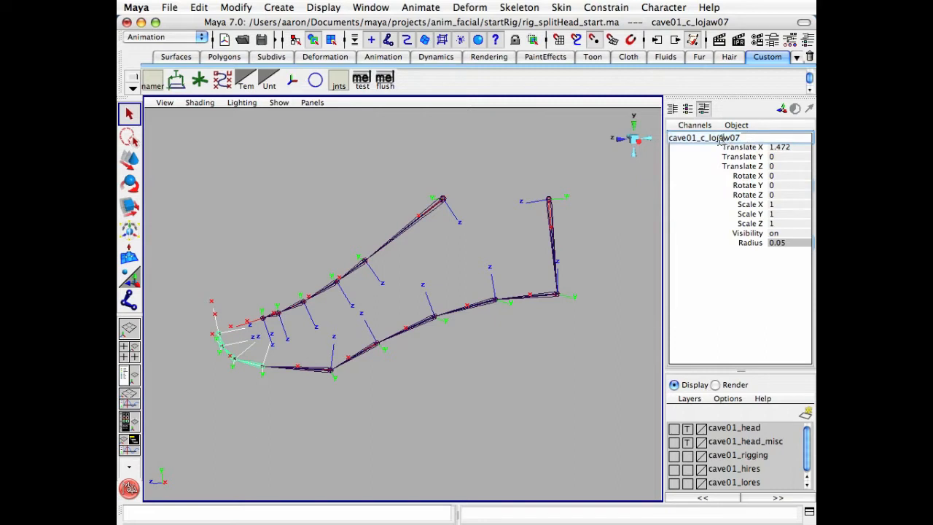
{"action": "left_click_drag", "start_coordinate": [714, 138], "coordinate": [758, 138]}
{"action": "type", "text": "olip01_jnt"}
{"action": "key", "text": "Return"}
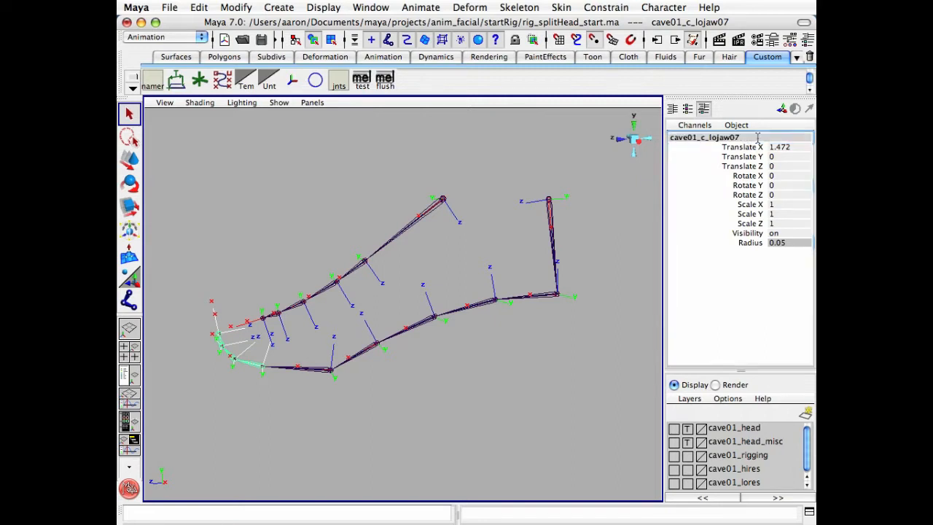
- Rename the eighth joint of the lower jaw chain as cave01_c_lolip02_jnt
{"action": "left_click", "coordinate": [222, 357]}
{"action": "left_click", "coordinate": [721, 143]}
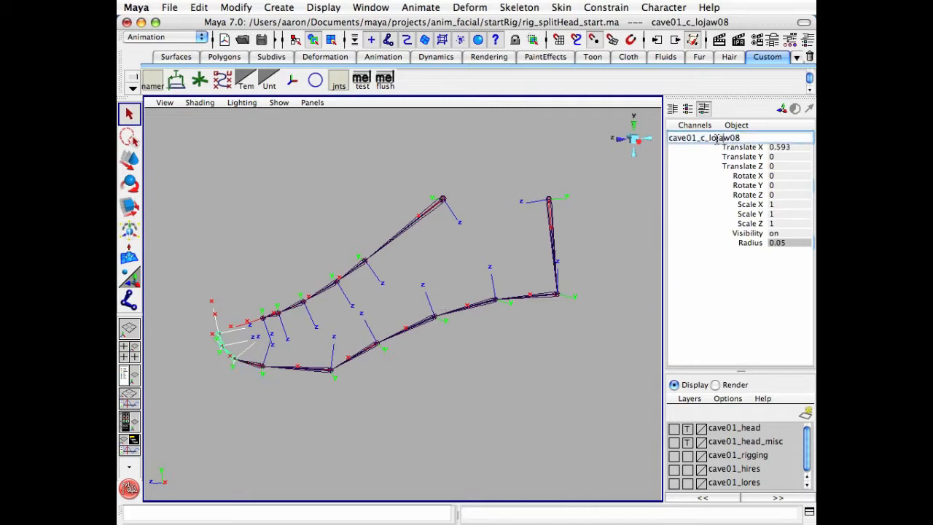
{"action": "left_click_drag", "start_coordinate": [718, 138], "coordinate": [790, 136]}
{"action": "type", "text": "lip02_jnt"}
{"action": "key", "text": "Return"}
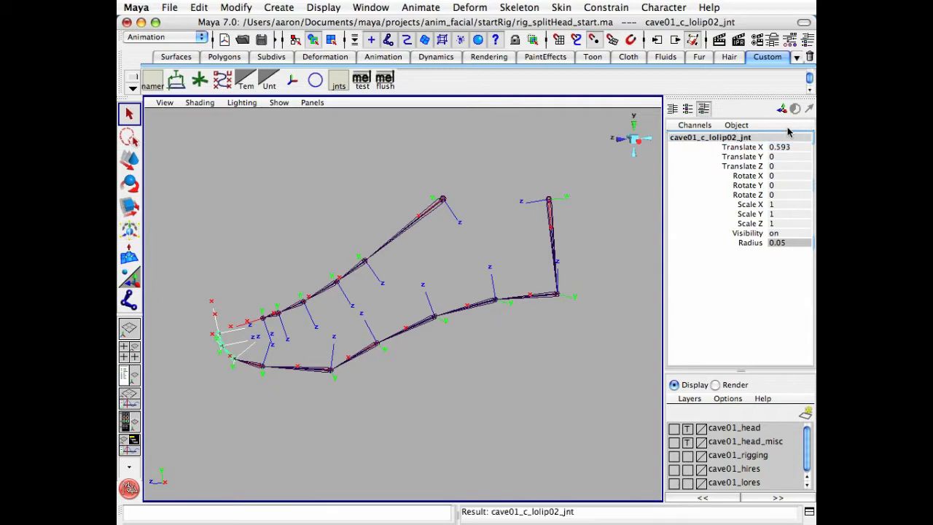
- Show the cave01_head layer briefly to check where the upper jaw's fourth joint sits in the head, then hide the layer and deselect the joint
{"action": "left_click", "coordinate": [299, 306]}
{"action": "mouse_move", "coordinate": [368, 308]}
{"action": "left_mouse_down", "text": "alt"}
{"action": "mouse_move", "coordinate": [387, 306]}
{"action": "mouse_move", "coordinate": [367, 307]}
{"action": "mouse_move", "coordinate": [378, 310]}
{"action": "left_mouse_up", "text": "alt"}
{"action": "left_click", "coordinate": [675, 430]}
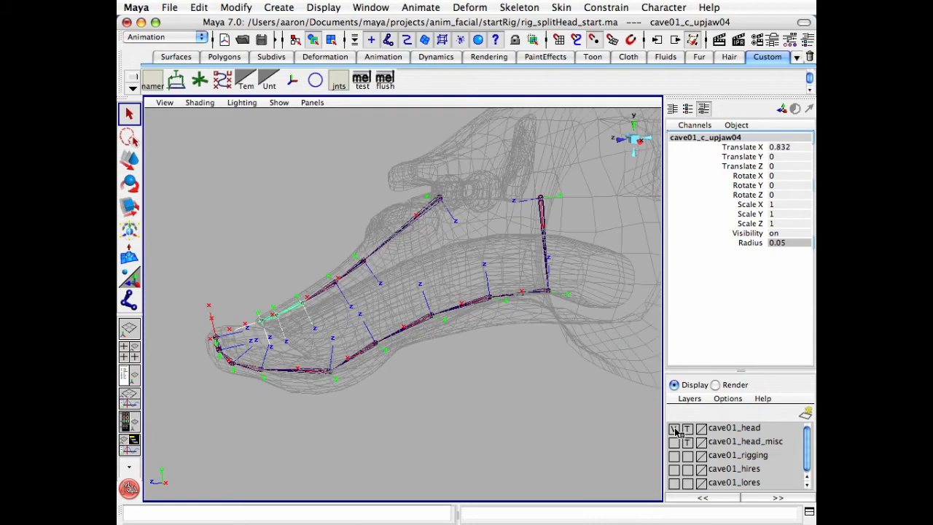
{"action": "left_click", "coordinate": [675, 430]}
{"action": "left_click_drag", "start_coordinate": [449, 424], "coordinate": [423, 418], "text": "alt"}
{"action": "left_click", "coordinate": [406, 375]}
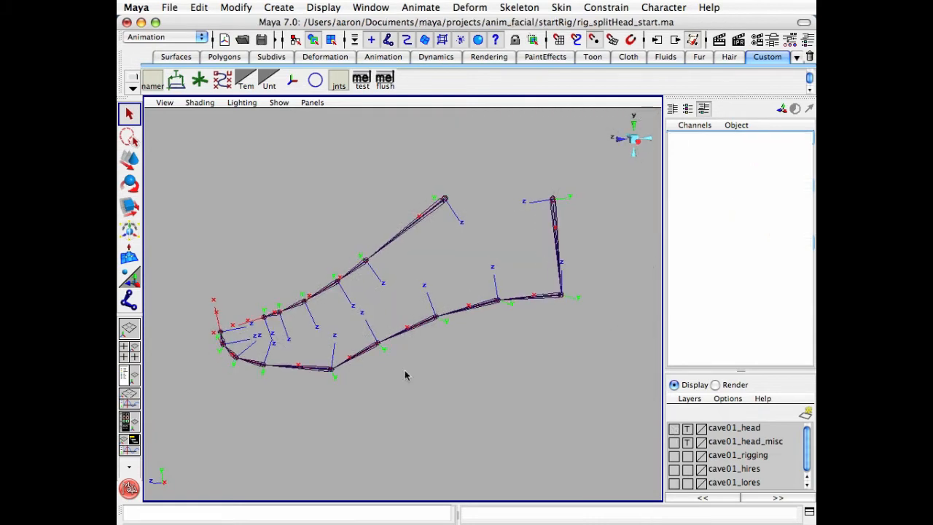
- Rename the third joint of the upper jaw chain as cave01_c_uplip01_jnt
{"action": "left_click", "coordinate": [331, 288]}
{"action": "left_click", "coordinate": [722, 139]}
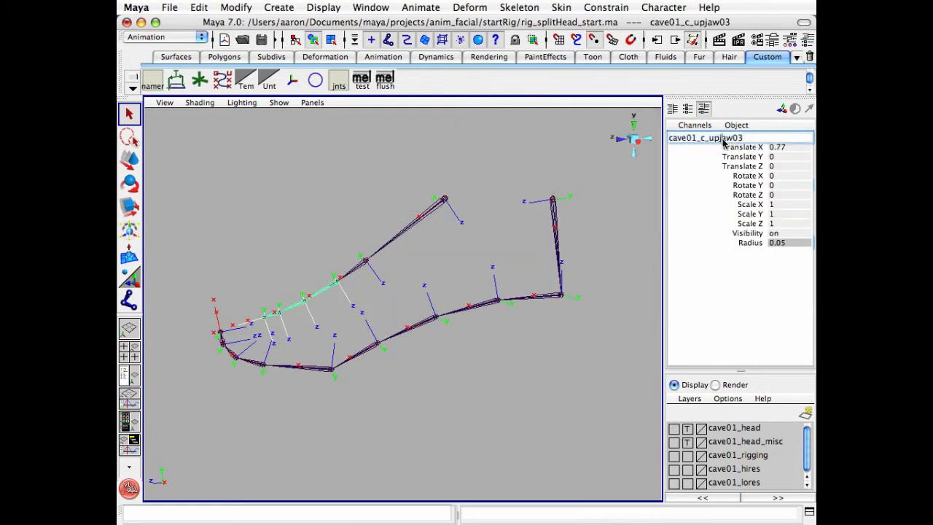
{"action": "left_click_drag", "start_coordinate": [720, 139], "coordinate": [777, 140]}
{"action": "type", "text": "lip01_jnt"}
{"action": "key", "text": "Return"}
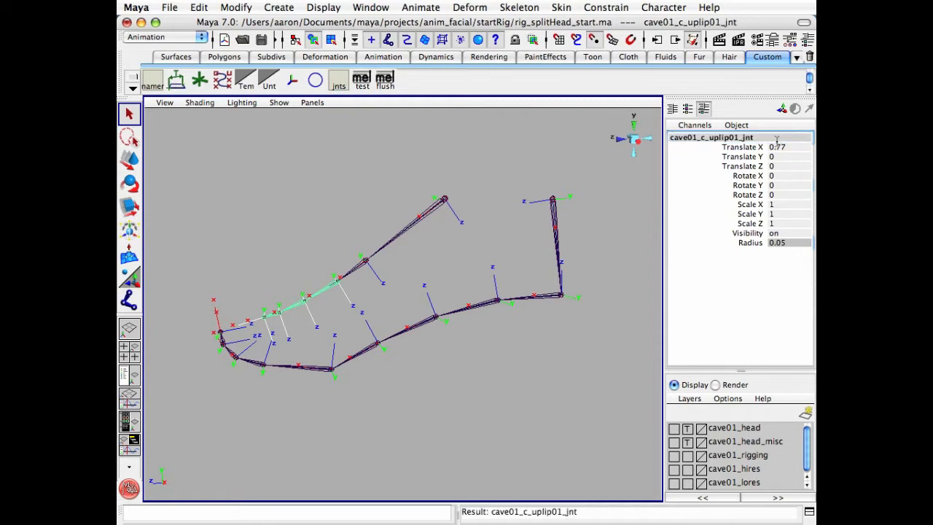
- Rename the fourth joint of the upper jaw chain as cave01_c_uplip02_jnt
{"action": "left_click", "coordinate": [306, 299]}
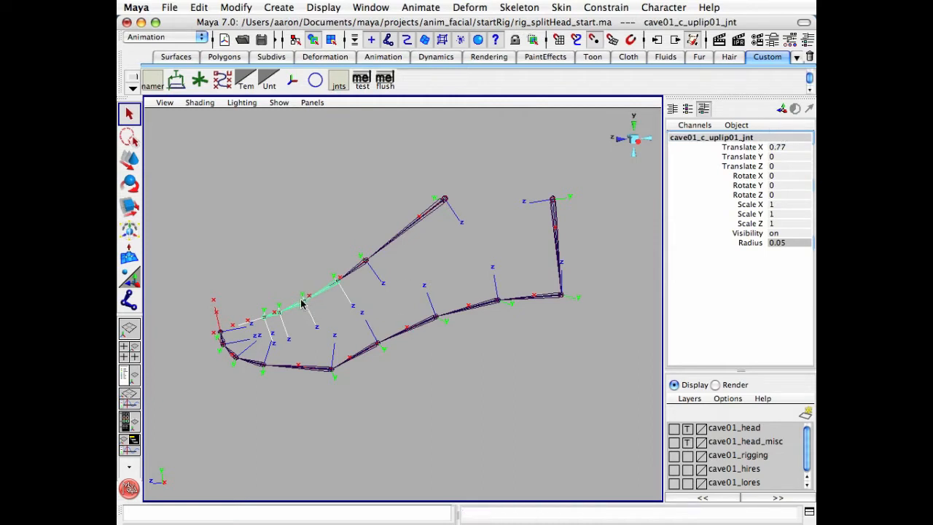
{"action": "left_click", "coordinate": [723, 138]}
{"action": "left_click", "coordinate": [722, 139]}
{"action": "left_click_drag", "start_coordinate": [720, 138], "coordinate": [757, 137]}
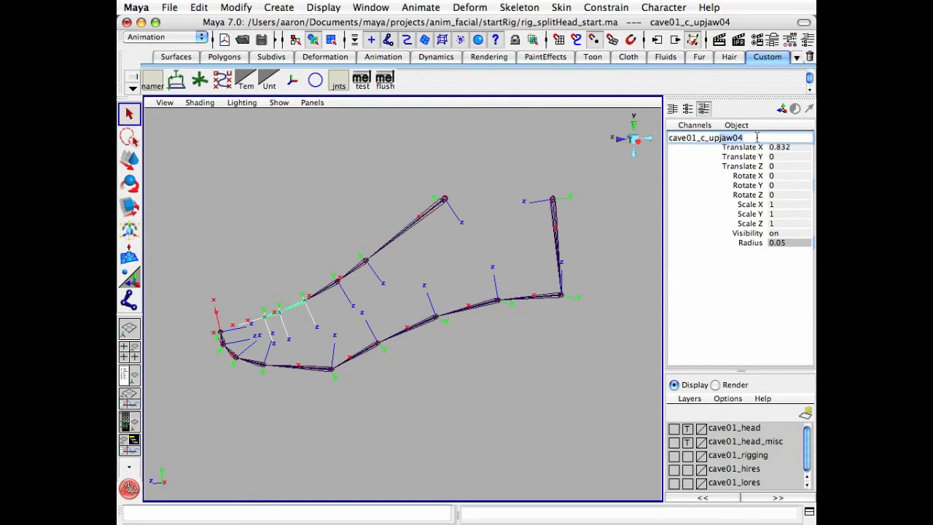
{"action": "type", "text": "lip02_jnt"}
{"action": "key", "text": "Return"}
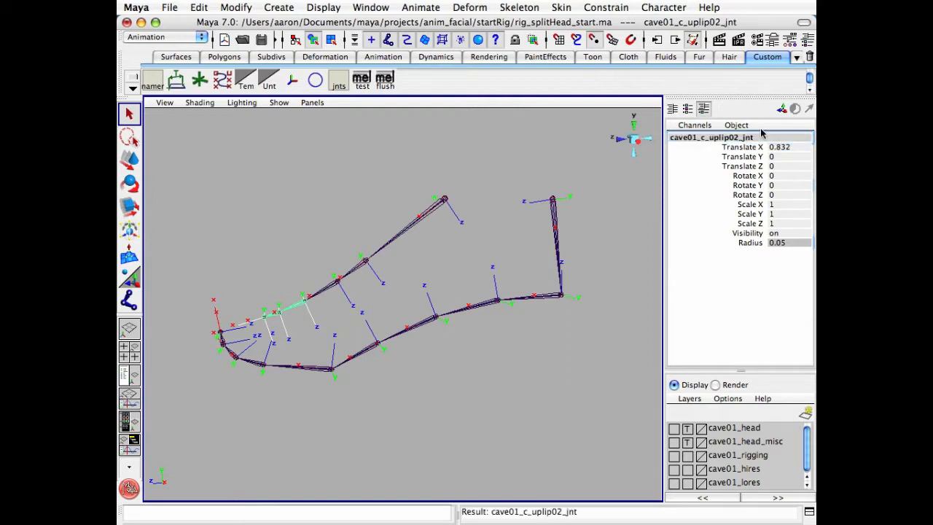
- Clear the selection and show the cave01_head layer around the joint chains
{"action": "left_click", "coordinate": [380, 373]}
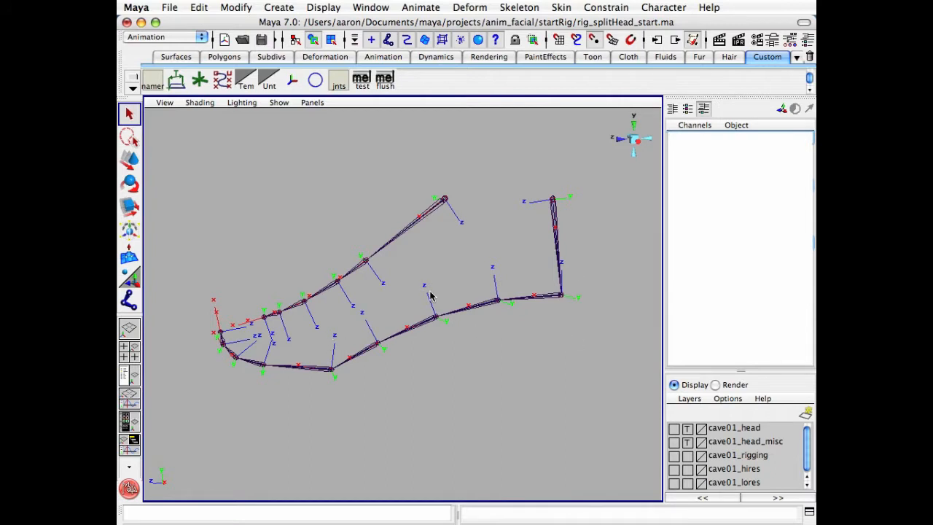
{"action": "left_click_drag", "start_coordinate": [430, 296], "coordinate": [466, 328], "text": "alt"}
{"action": "left_click", "coordinate": [674, 428]}
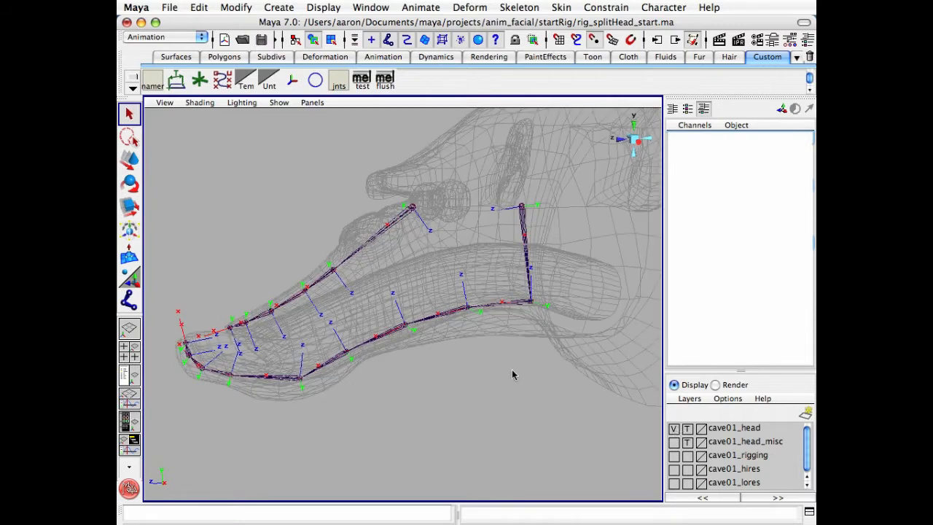
- Select all joints of the upper and lower jaw chains with select -hi and turn off their local rotation axes display
{"action": "left_click_drag", "start_coordinate": [512, 375], "coordinate": [535, 371], "text": "alt"}
{"action": "left_click", "coordinate": [517, 239]}
{"action": "left_click", "coordinate": [393, 220]}
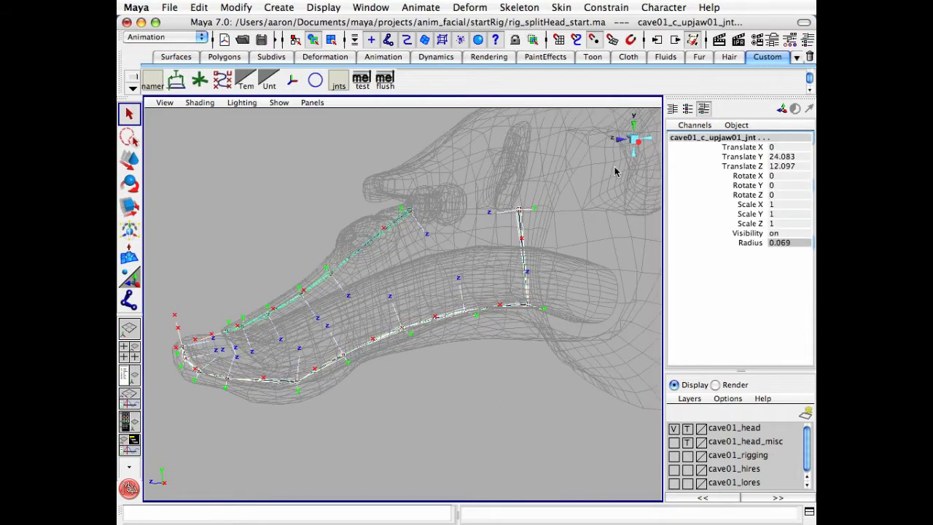
{"action": "left_click", "coordinate": [645, 143]}
{"action": "left_click", "coordinate": [293, 209]}
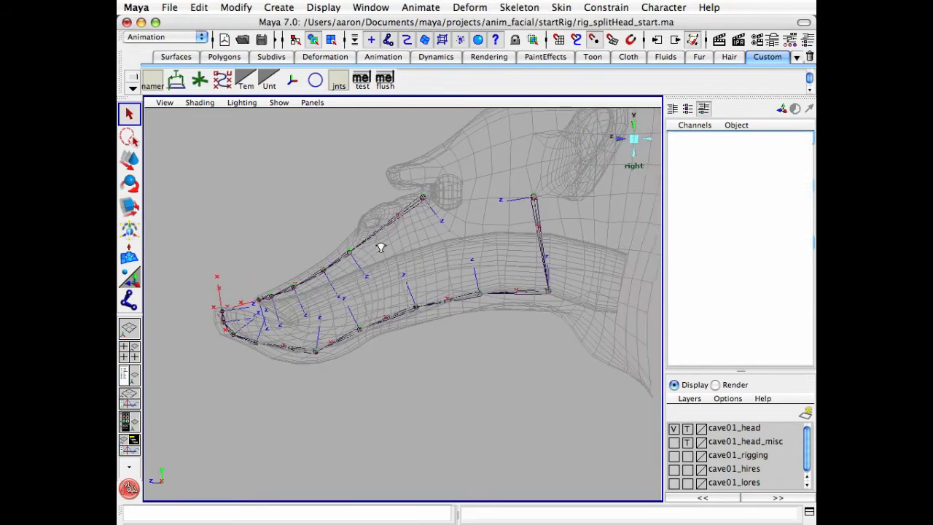
{"action": "left_click", "coordinate": [552, 221]}
{"action": "left_click", "coordinate": [554, 220]}
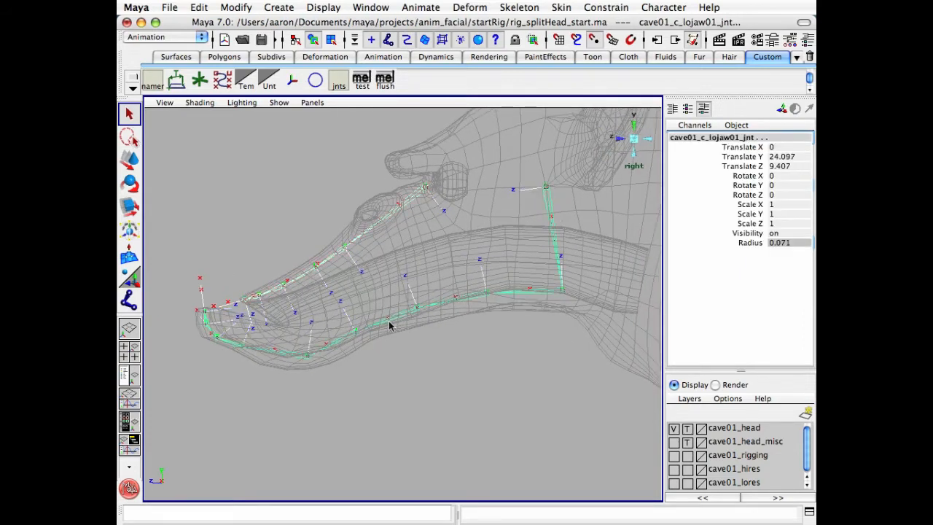
{"action": "left_click", "coordinate": [321, 512]}
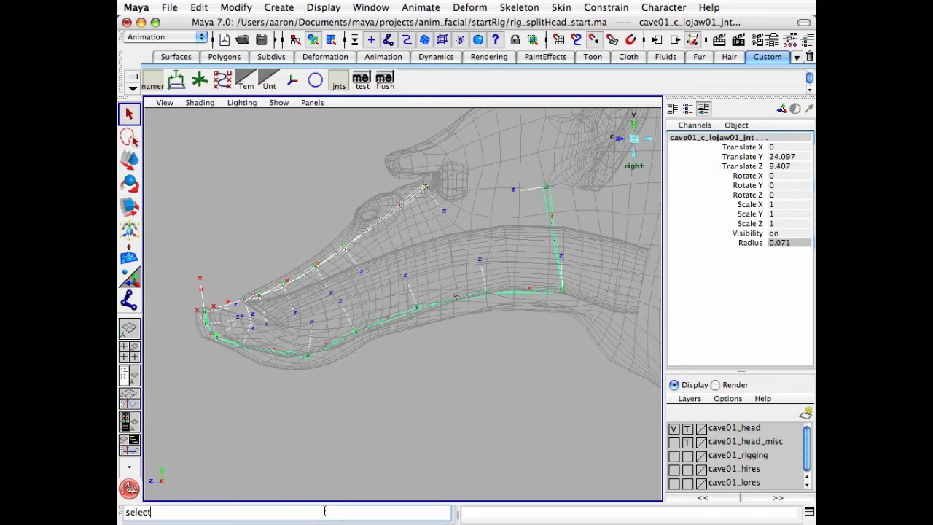
{"action": "type", "text": "select -hi"}
{"action": "key", "text": "Return"}
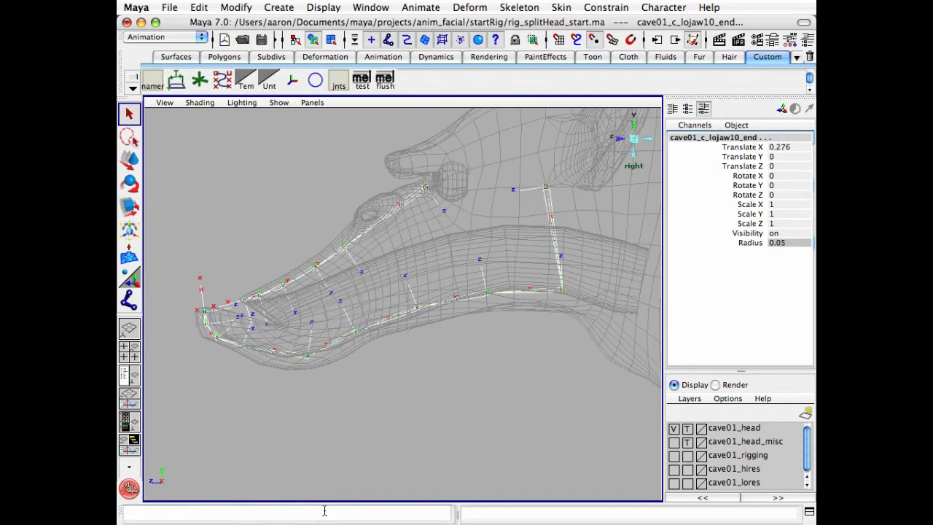
{"action": "left_click", "coordinate": [325, 8]}
{"action": "mouse_move", "coordinate": [399, 142]}
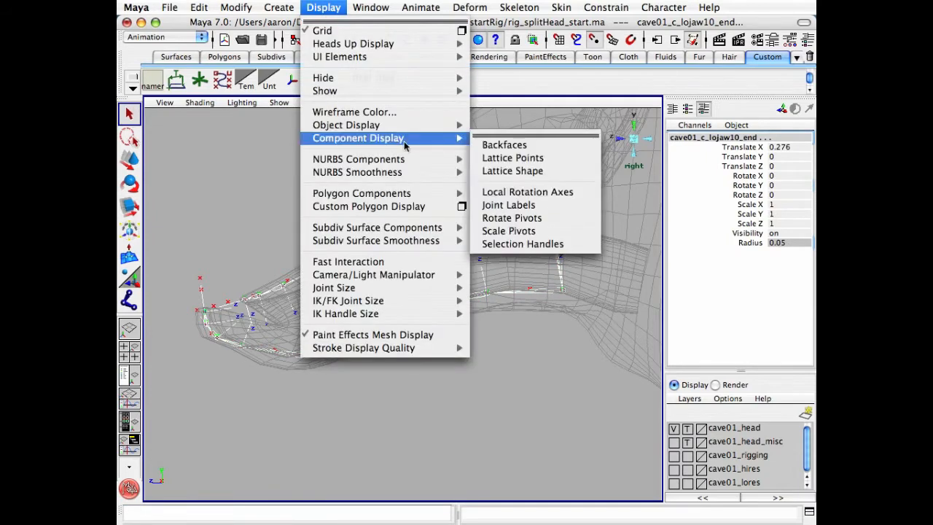
{"action": "left_click", "coordinate": [542, 192]}
{"action": "left_click", "coordinate": [309, 202]}
- Create a new single joint snapped onto the root joint of the lower jaw chain
{"action": "middle_click_drag", "start_coordinate": [475, 323], "coordinate": [477, 388], "text": "alt"}
{"action": "right_click_drag", "start_coordinate": [491, 372], "coordinate": [478, 371], "text": "alt"}
{"action": "middle_click_drag", "start_coordinate": [478, 371], "coordinate": [453, 378], "text": "alt"}
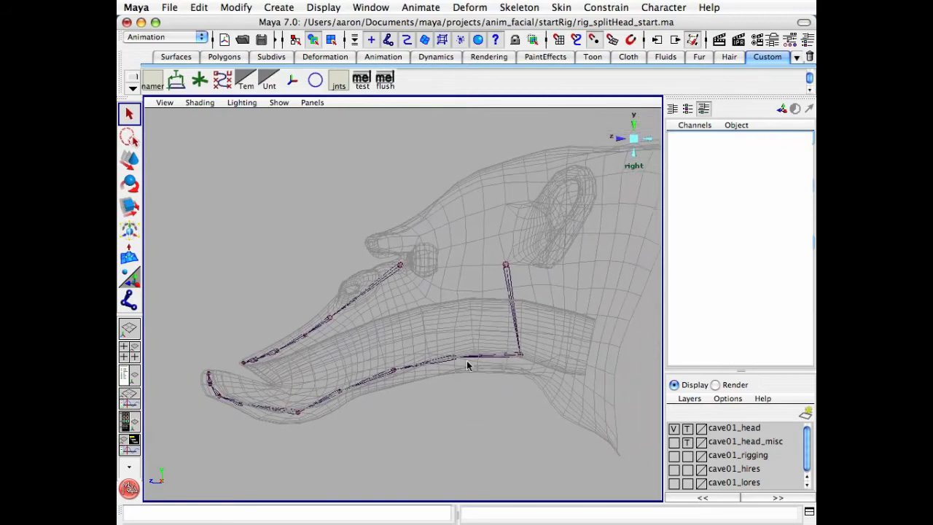
{"action": "mouse_move", "coordinate": [474, 348]}
{"action": "middle_mouse_down", "text": "alt"}
{"action": "mouse_move", "coordinate": [451, 360]}
{"action": "mouse_move", "coordinate": [463, 364]}
{"action": "middle_mouse_up", "text": "alt"}
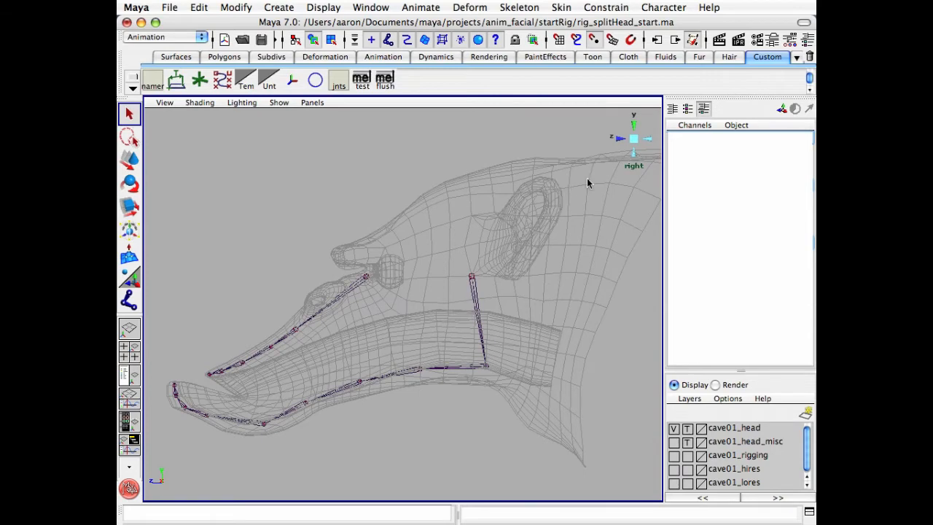
{"action": "middle_click_drag", "start_coordinate": [587, 179], "coordinate": [533, 194], "text": "alt"}
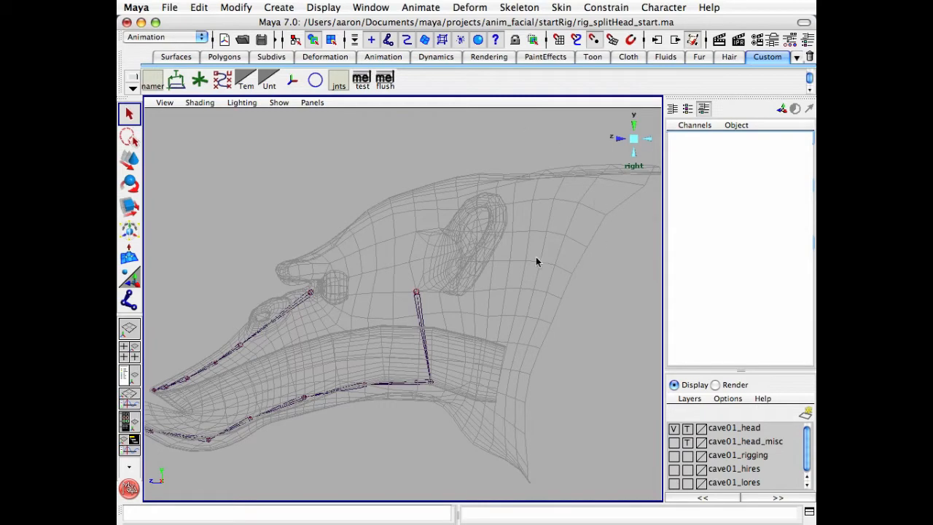
{"action": "right_click_drag", "start_coordinate": [537, 257], "coordinate": [550, 199], "text": "alt"}
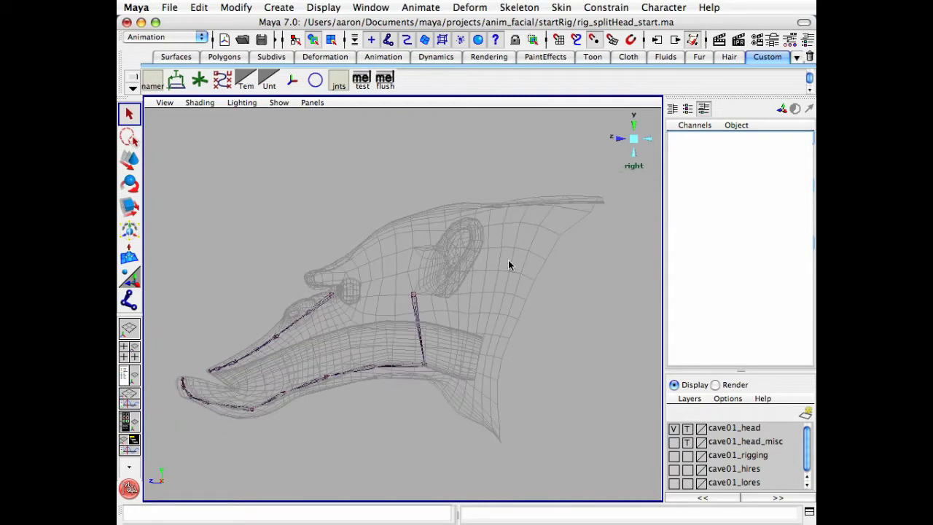
{"action": "left_click", "coordinate": [129, 300]}
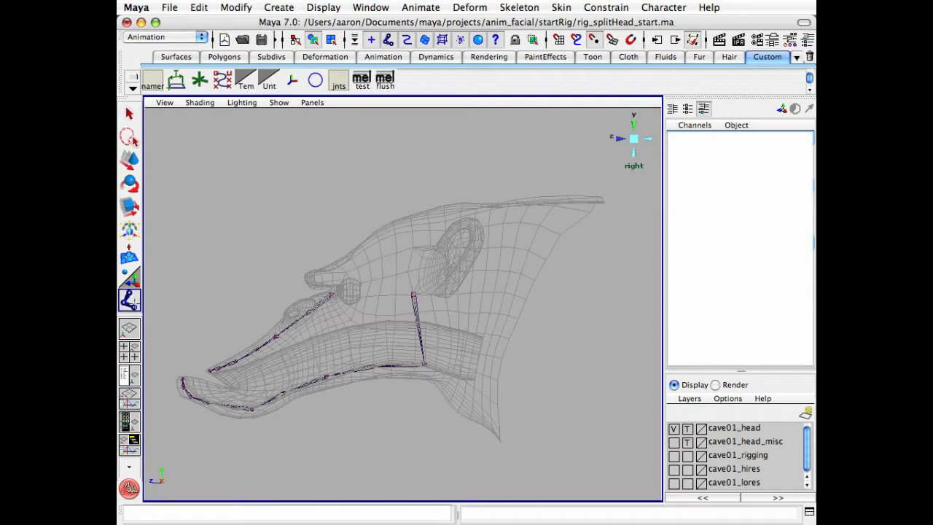
{"action": "middle_click_drag", "start_coordinate": [419, 338], "coordinate": [451, 321], "text": "alt"}
{"action": "right_click_drag", "start_coordinate": [452, 321], "coordinate": [494, 334], "text": "alt"}
{"action": "middle_click_drag", "start_coordinate": [493, 334], "coordinate": [470, 348], "text": "alt"}
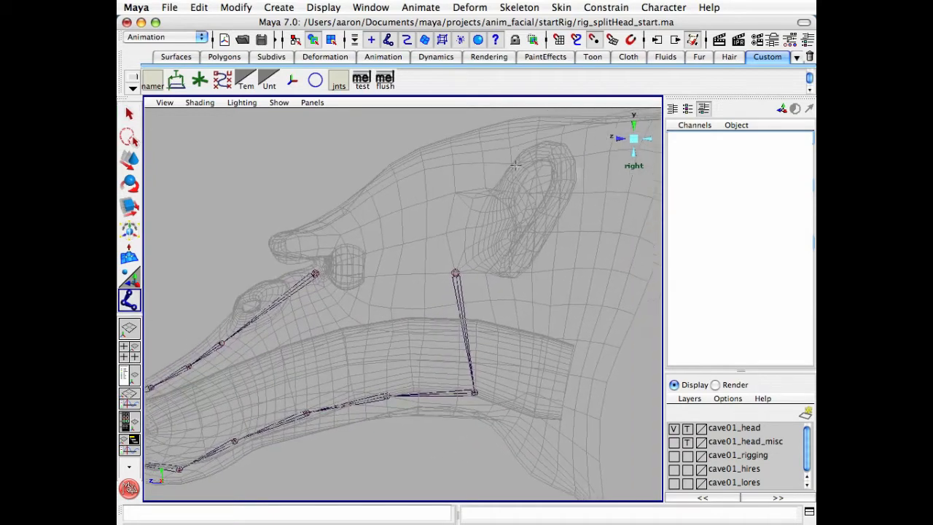
{"action": "left_click", "coordinate": [446, 268]}
{"action": "key", "text": "q"}
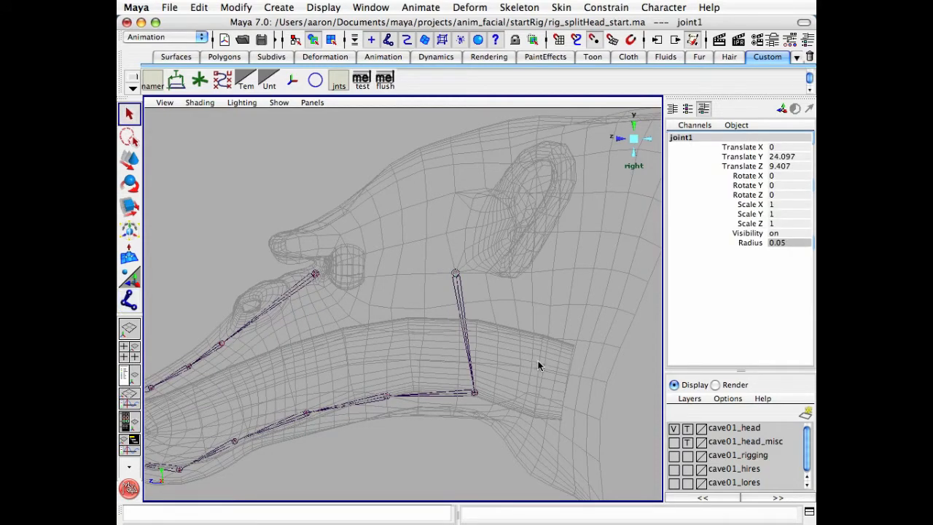
- Rename the new joint at the jaw pivot as cave01_c_head01_jnt
{"action": "left_click", "coordinate": [704, 138]}
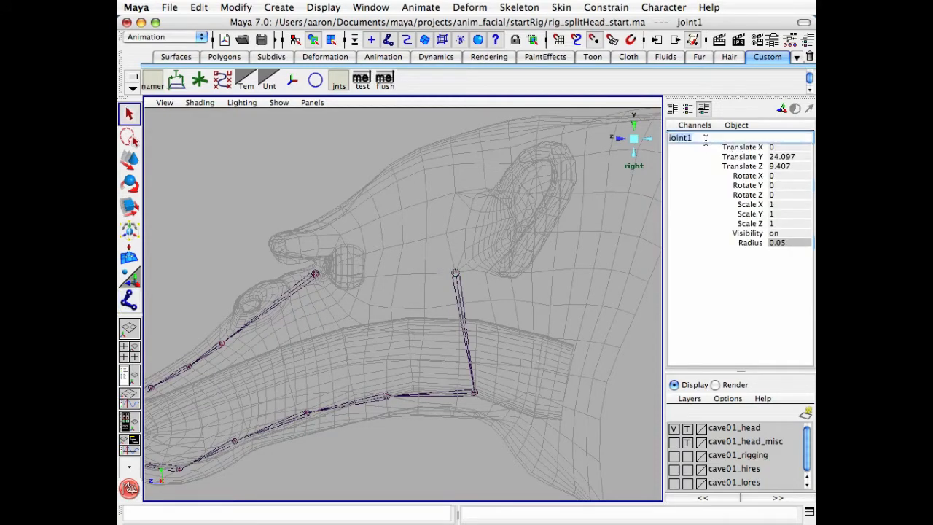
{"action": "type", "text": "cave01_c_head01_"}
{"action": "key", "text": "Return"}
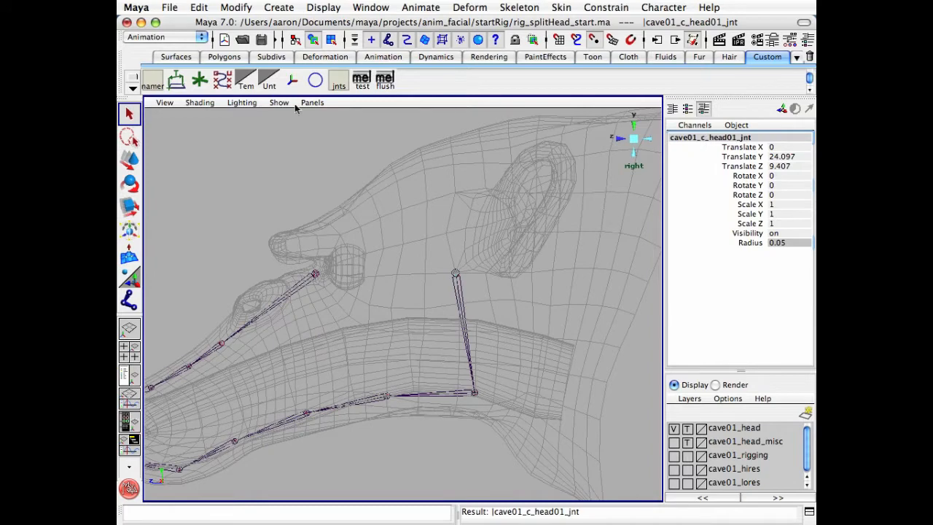
- Duplicate the head joint at the jaw pivot and rename the copy as cave01_c_head02_jnt
{"action": "left_click", "coordinate": [199, 7]}
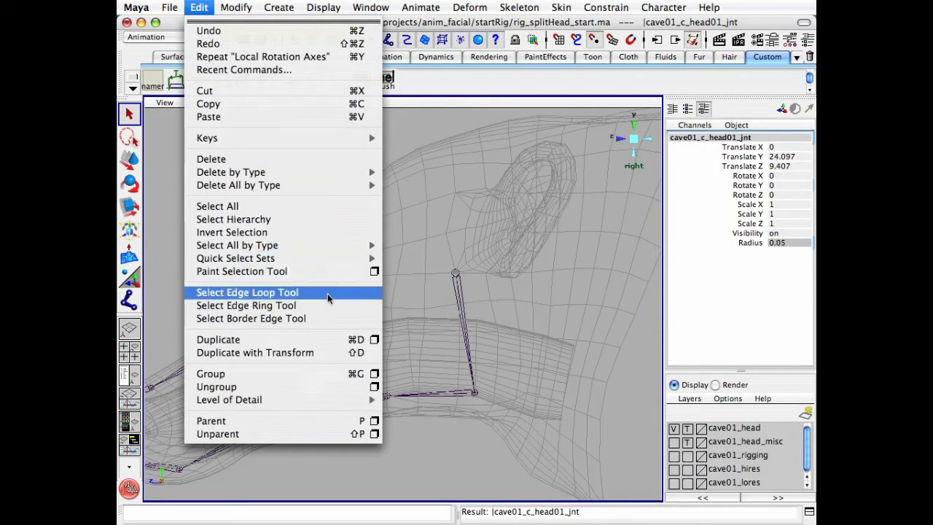
{"action": "left_click", "coordinate": [312, 339]}
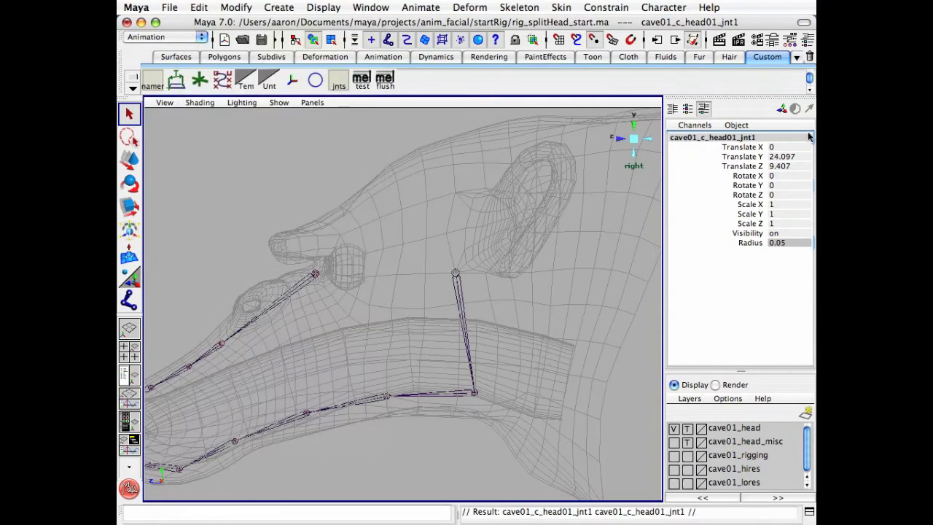
{"action": "left_click", "coordinate": [763, 138]}
{"action": "key", "text": "BackSpace"}
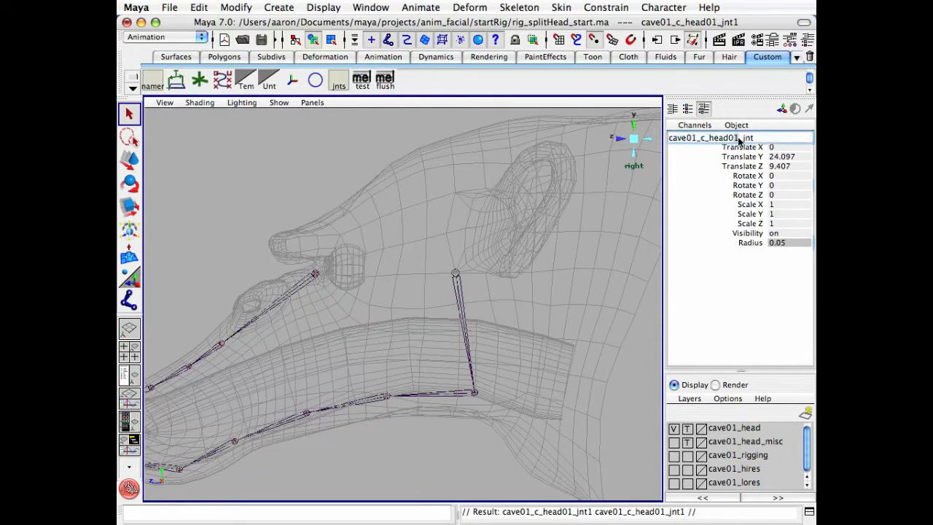
{"action": "left_click", "coordinate": [738, 138]}
{"action": "key", "text": "BackSpace"}
{"action": "type", "text": "2"}
{"action": "key", "text": "Return"}
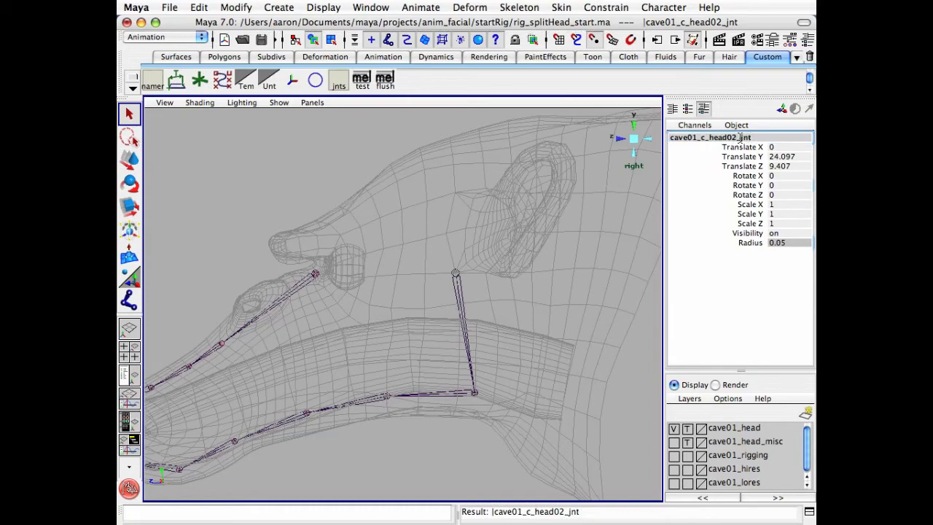
- Change the duplicated head joint's name to cave01_c_head03_jnt and clear the selection
{"action": "left_click", "coordinate": [735, 137]}
{"action": "left_click", "coordinate": [735, 139]}
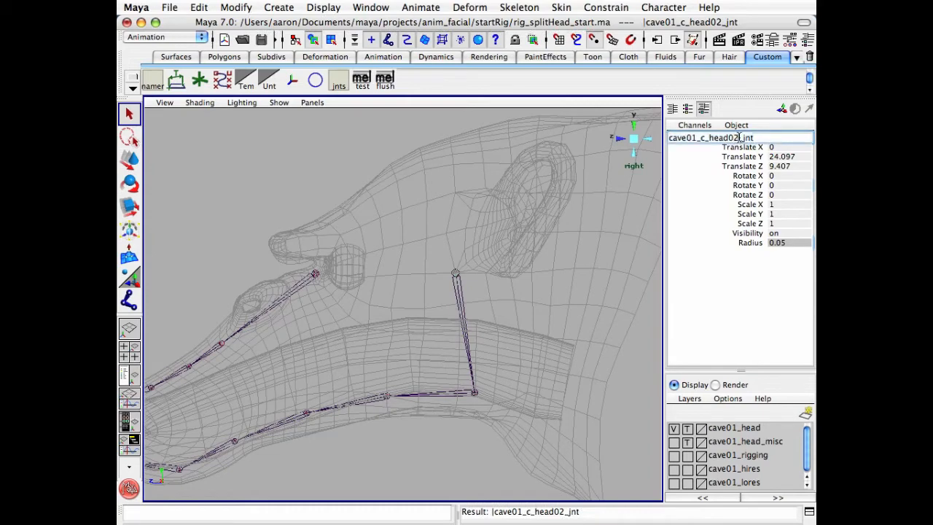
{"action": "key", "text": "BackSpace"}
{"action": "type", "text": "3"}
{"action": "key", "text": "Return"}
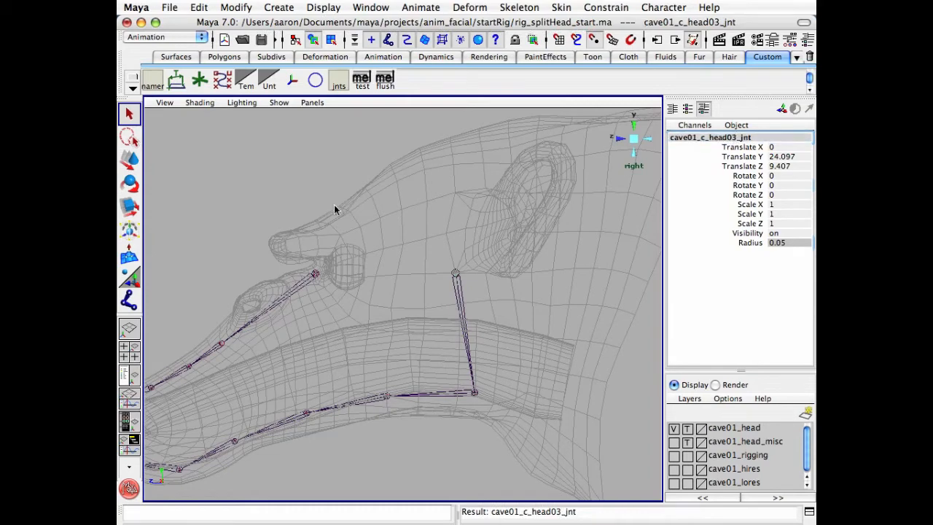
{"action": "left_click", "coordinate": [280, 198]}
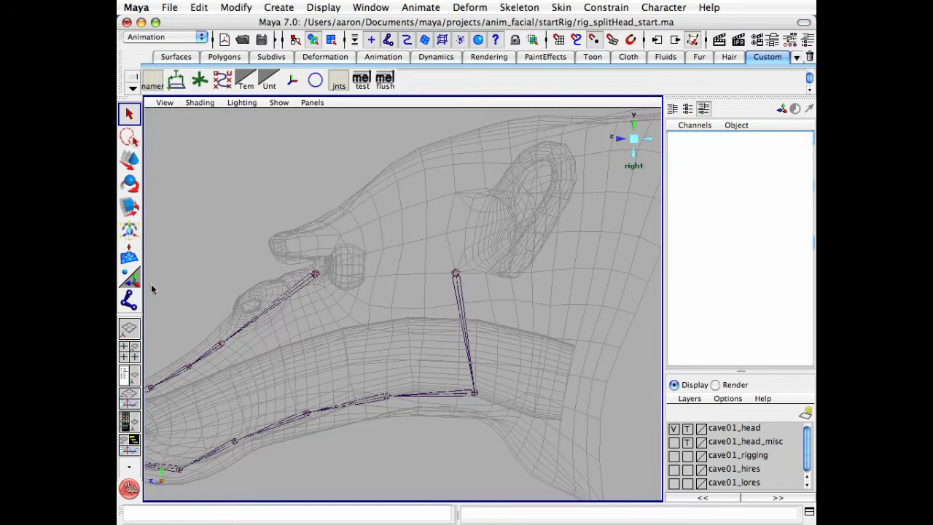
- Place a single joint at the upper back of the head behind the ear, at about Y 26.7 and Z 6.6
{"action": "left_click", "coordinate": [129, 299]}
{"action": "middle_click_drag", "start_coordinate": [345, 252], "coordinate": [275, 289], "text": "alt"}
{"action": "middle_click_drag", "start_coordinate": [505, 199], "coordinate": [493, 202], "text": "alt"}
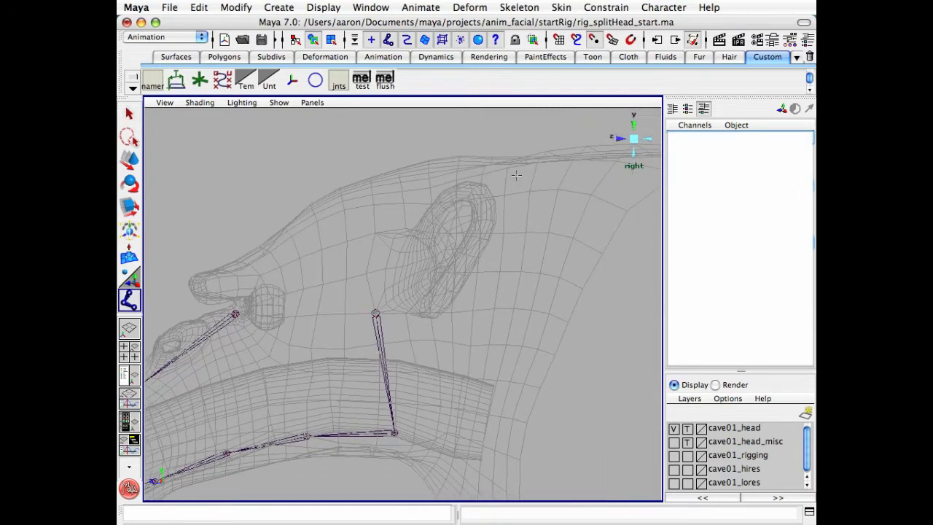
{"action": "left_click", "coordinate": [517, 178]}
{"action": "left_click", "coordinate": [524, 181]}
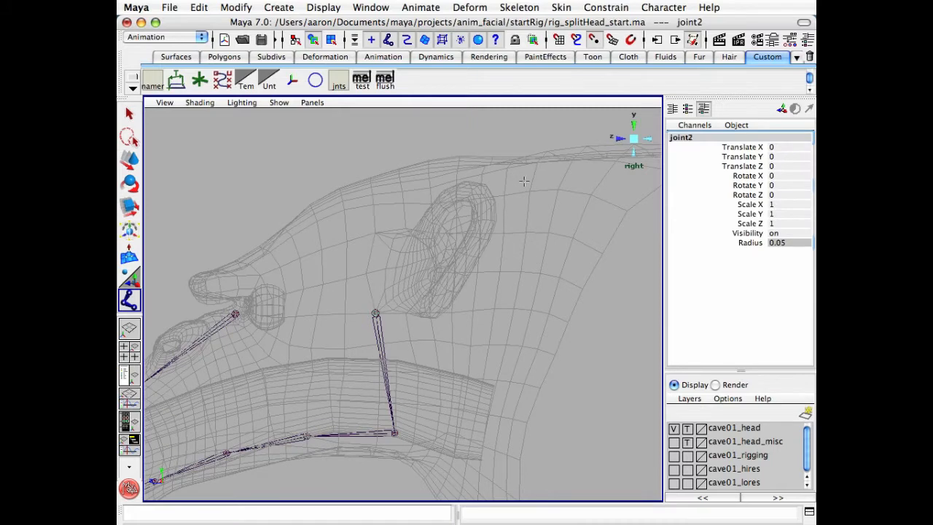
{"action": "key", "text": "z"}
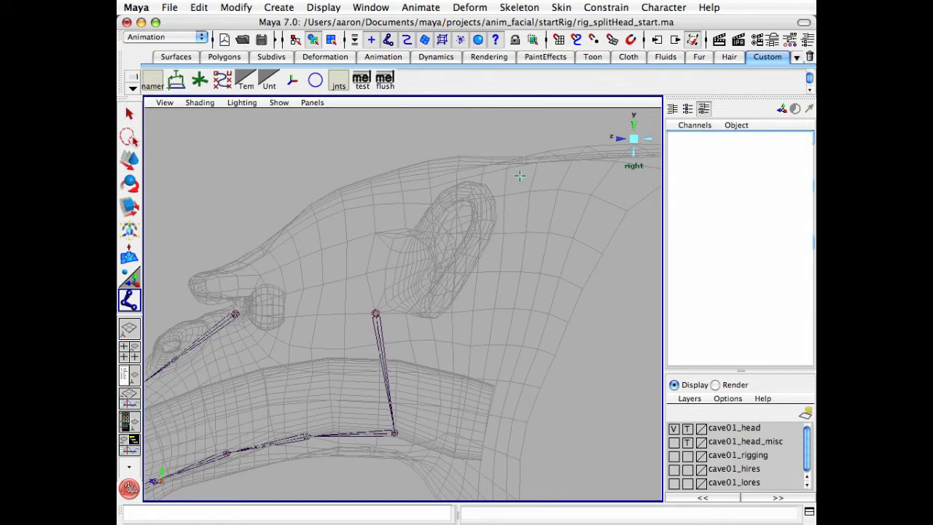
{"action": "left_click", "coordinate": [520, 175]}
{"action": "key", "text": "q"}
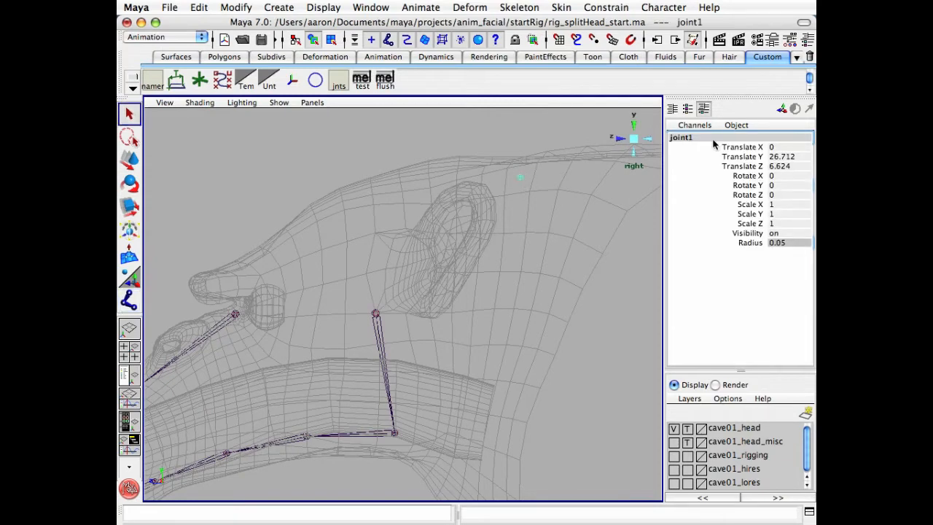
- Name the joint behind the ear cave01_c_head01_jnt_ with a trailing underscore
{"action": "left_click", "coordinate": [706, 137]}
{"action": "type", "text": "cave"}
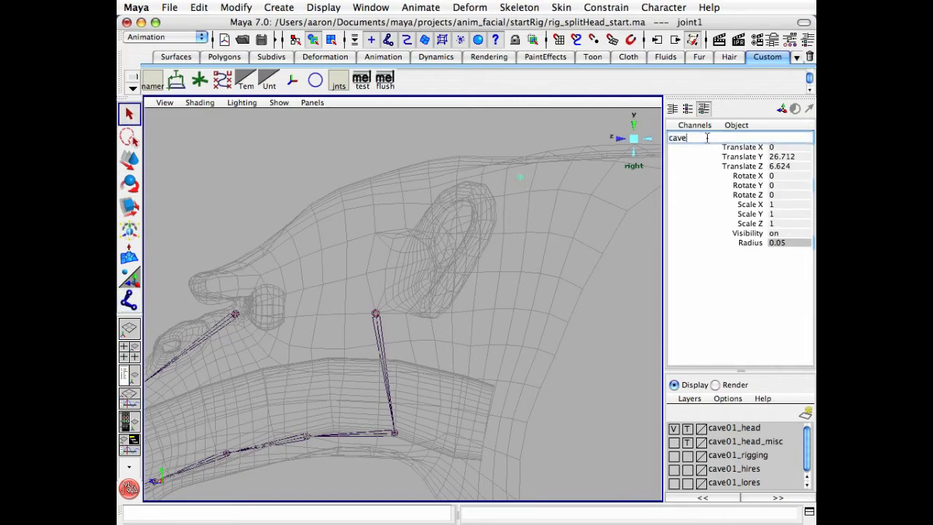
{"action": "type", "text": "01_c_head01_jnt_"}
{"action": "key", "text": "Return"}
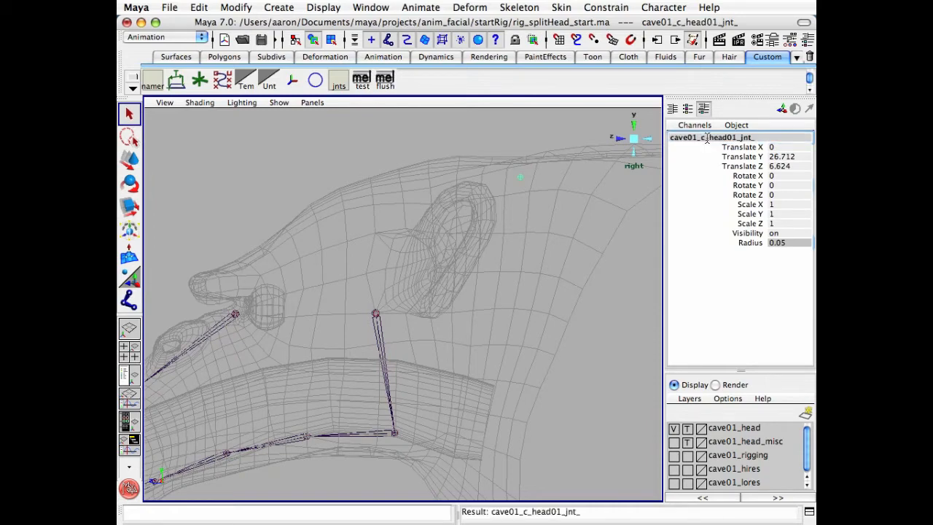
- Open the Hypergraph and rename the original head01 joint at the jaw pivot as cave01_c_head02_jnt
{"action": "left_click", "coordinate": [564, 387]}
{"action": "key", "text": "h"}
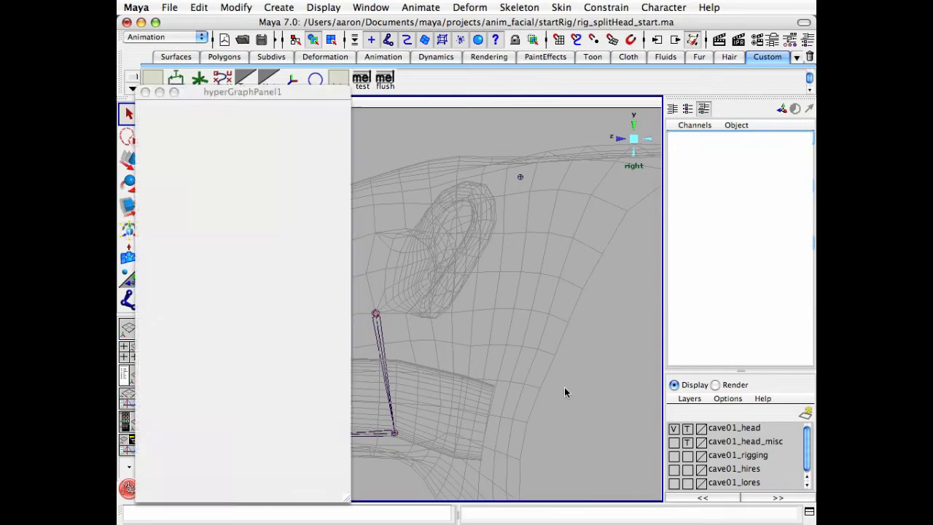
{"action": "mouse_move", "coordinate": [307, 243]}
{"action": "middle_mouse_down", "text": "alt"}
{"action": "mouse_move", "coordinate": [291, 254]}
{"action": "mouse_move", "coordinate": [121, 249]}
{"action": "middle_mouse_up", "text": "alt"}
{"action": "middle_click_drag", "start_coordinate": [341, 252], "coordinate": [104, 245], "text": "alt"}
{"action": "right_click_drag", "start_coordinate": [212, 264], "coordinate": [231, 249], "text": "alt"}
{"action": "double_click", "coordinate": [229, 228]}
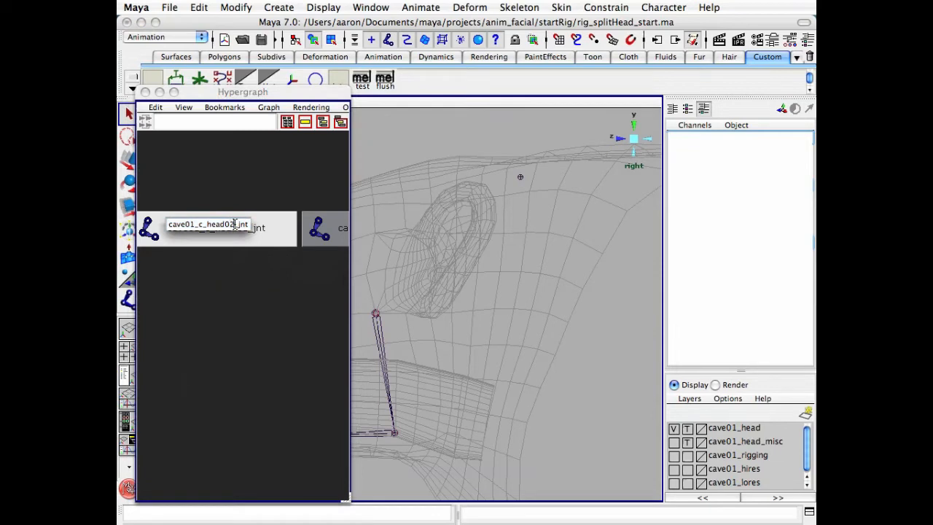
{"action": "key", "text": "Return"}
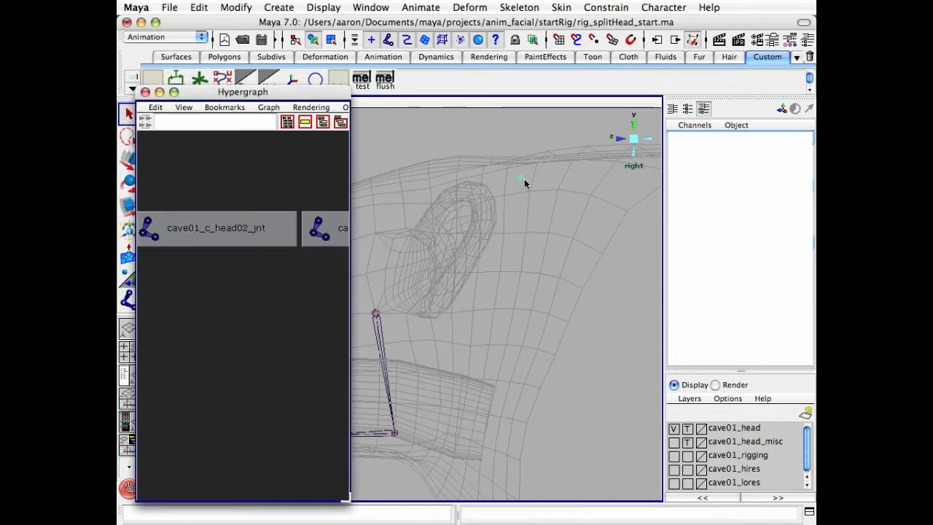
- Remove the trailing underscore so the joint behind the ear is named cave01_c_head01_jnt
{"action": "left_click", "coordinate": [522, 179]}
{"action": "left_click", "coordinate": [757, 137]}
{"action": "left_click", "coordinate": [761, 138]}
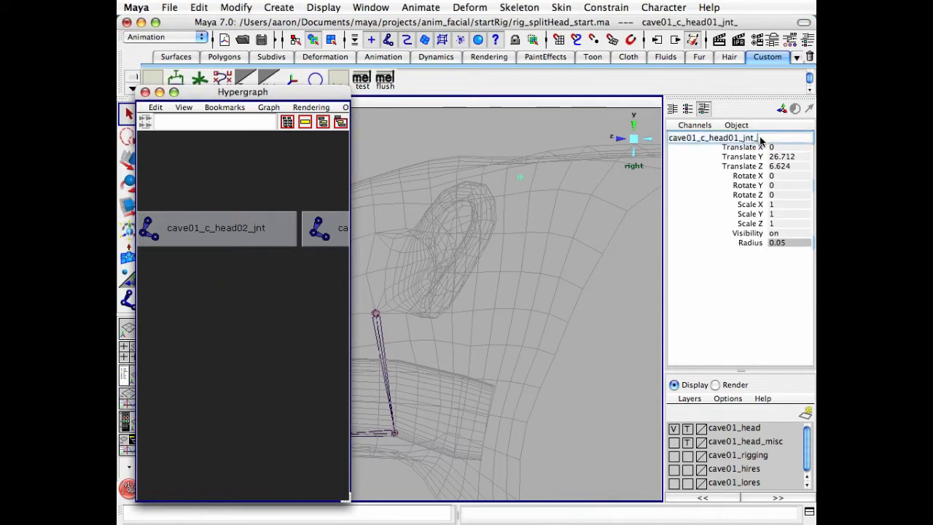
{"action": "key", "text": "BackSpace"}
{"action": "key", "text": "Return"}
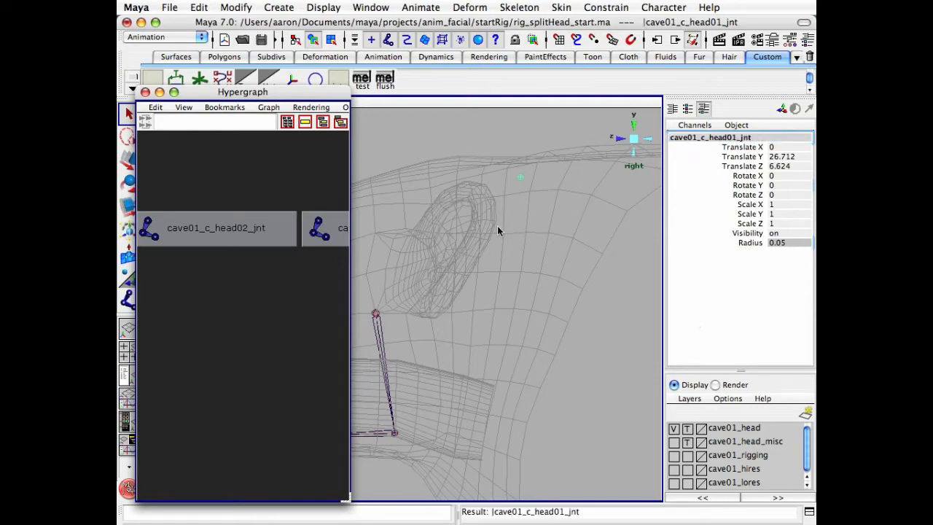
- Close the Hypergraph and select the cave01_c_head01_jnt joint behind the ear
{"action": "left_click", "coordinate": [145, 92]}
{"action": "left_click", "coordinate": [237, 148]}
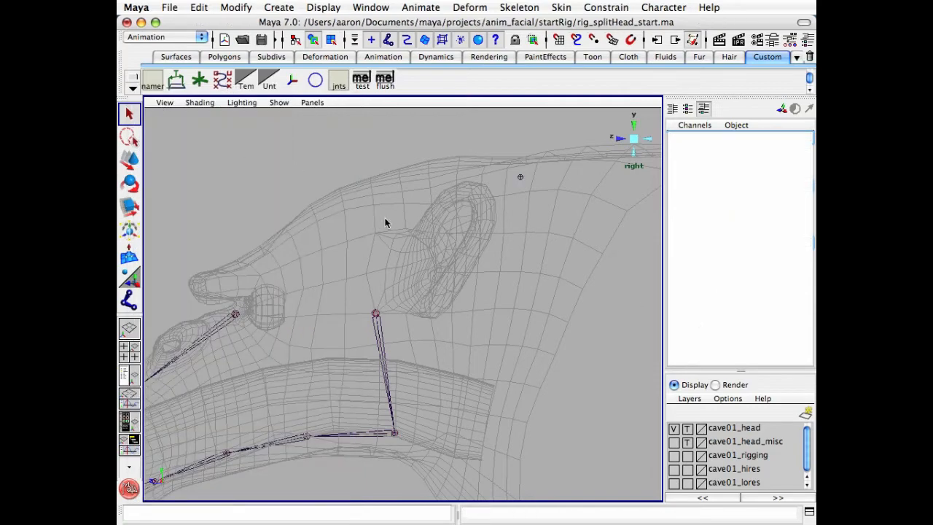
{"action": "left_click", "coordinate": [521, 178]}
{"action": "middle_click_drag", "start_coordinate": [474, 260], "coordinate": [524, 257], "text": "alt"}
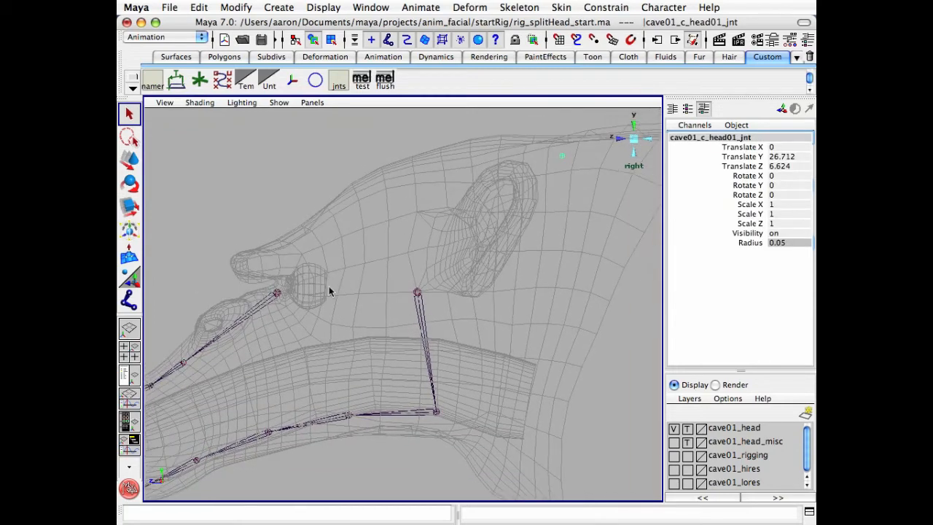
- Examine the lower jaw and upper jaw joint chains in the side view, selecting each one in turn
{"action": "middle_click_drag", "start_coordinate": [329, 289], "coordinate": [415, 233], "text": "alt"}
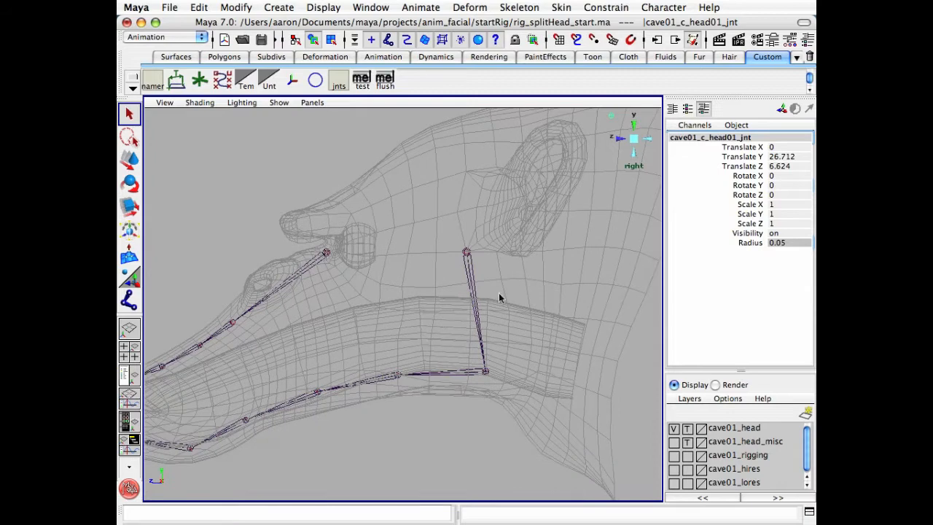
{"action": "left_click_drag", "start_coordinate": [498, 293], "coordinate": [473, 281], "text": "alt"}
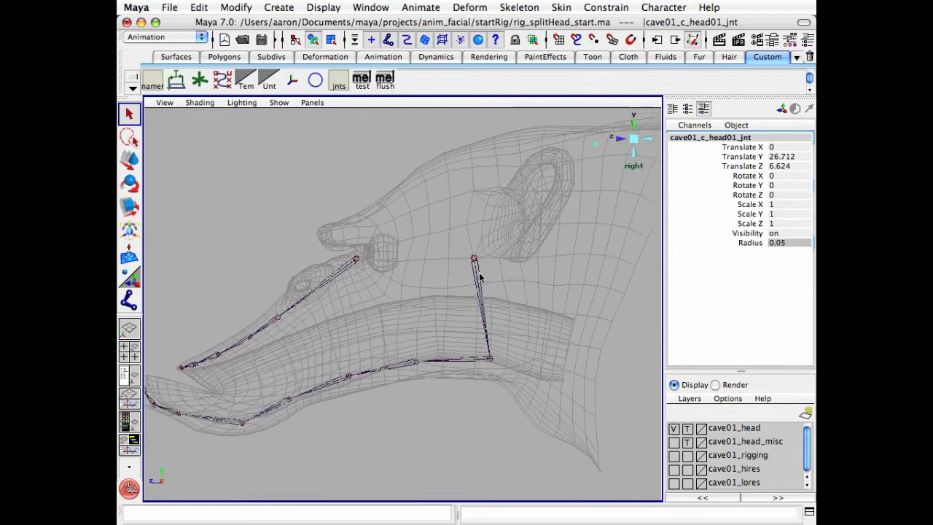
{"action": "left_click", "coordinate": [408, 364]}
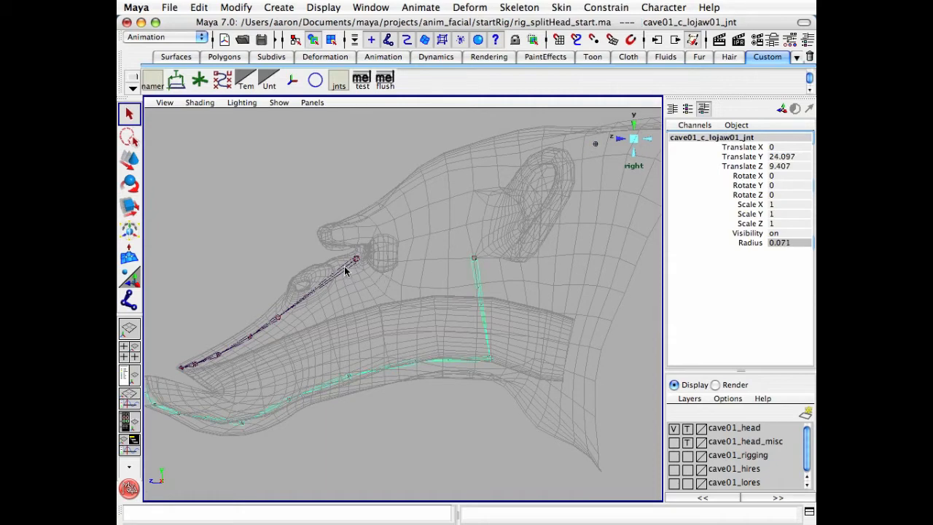
{"action": "left_click", "coordinate": [348, 270]}
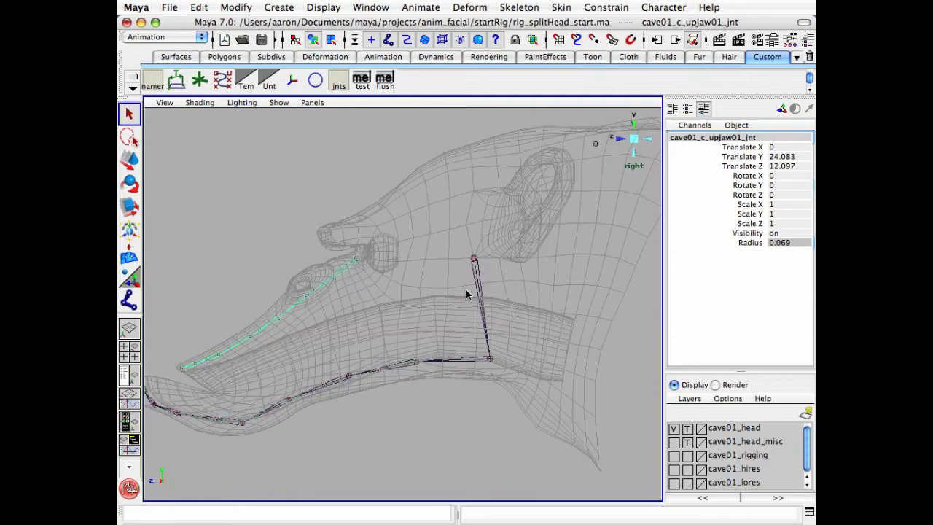
{"action": "left_click", "coordinate": [429, 431]}
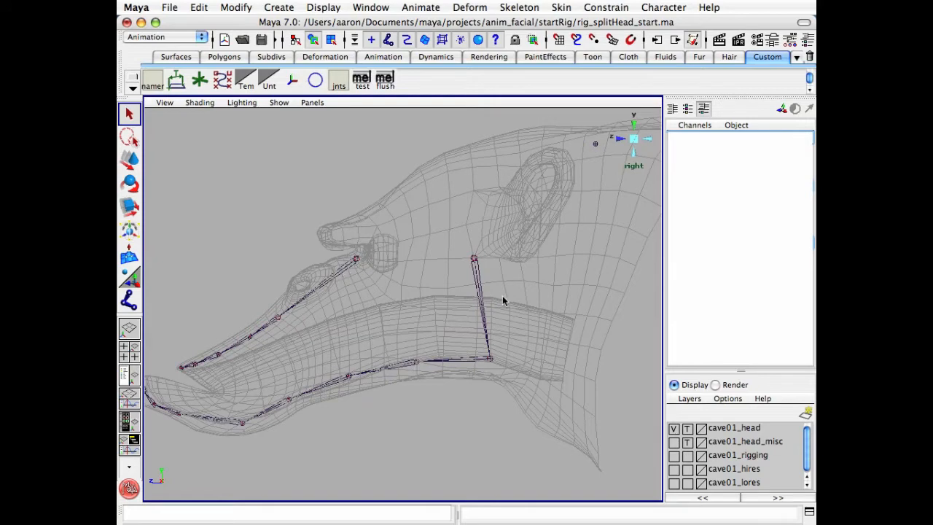
{"action": "left_click", "coordinate": [336, 272]}
{"action": "left_click", "coordinate": [494, 284]}
- Open the Hypergraph and select cave01_c_head01_jnt, the parent of the head02 joint
{"action": "key", "text": "h"}
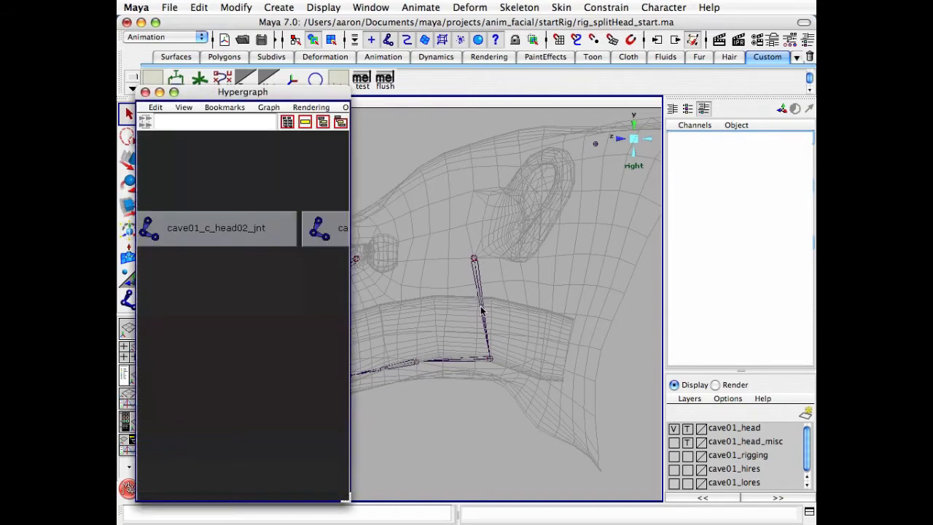
{"action": "middle_click_drag", "start_coordinate": [510, 337], "coordinate": [610, 344], "text": "alt"}
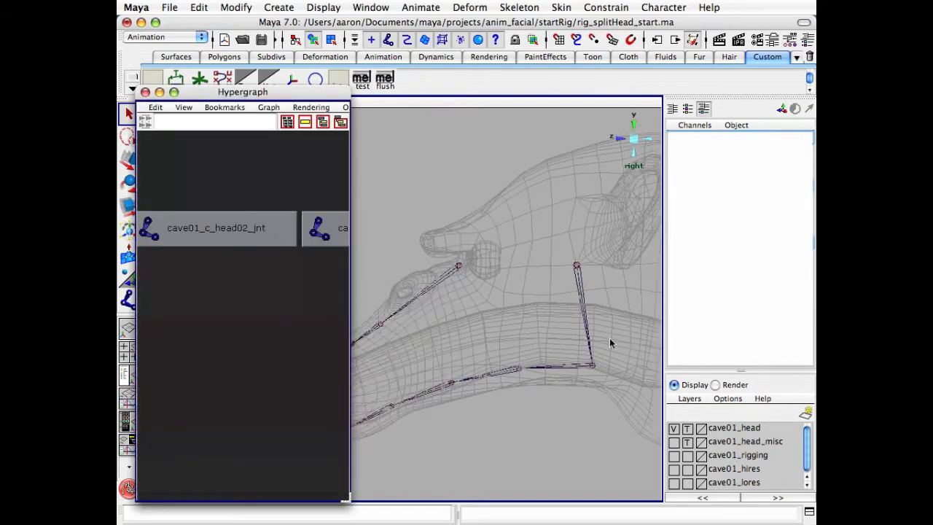
{"action": "right_click_drag", "start_coordinate": [611, 344], "coordinate": [531, 348], "text": "alt"}
{"action": "middle_click_drag", "start_coordinate": [531, 348], "coordinate": [562, 333], "text": "alt"}
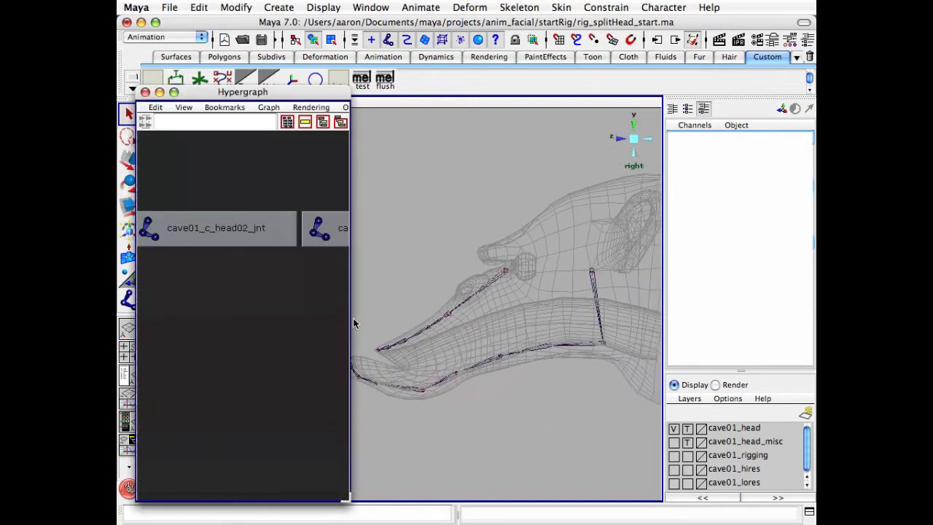
{"action": "right_click_drag", "start_coordinate": [319, 317], "coordinate": [241, 315], "text": "alt"}
{"action": "middle_click_drag", "start_coordinate": [316, 318], "coordinate": [264, 310], "text": "alt"}
{"action": "right_click_drag", "start_coordinate": [253, 311], "coordinate": [289, 301], "text": "alt"}
{"action": "middle_click_drag", "start_coordinate": [266, 292], "coordinate": [308, 322], "text": "alt"}
{"action": "right_click_drag", "start_coordinate": [308, 321], "coordinate": [269, 324], "text": "alt"}
{"action": "middle_click_drag", "start_coordinate": [316, 270], "coordinate": [243, 282]}
{"action": "right_click_drag", "start_coordinate": [244, 282], "coordinate": [232, 283], "text": "alt"}
{"action": "left_click", "coordinate": [283, 284]}
{"action": "right_click_drag", "start_coordinate": [485, 257], "coordinate": [515, 259], "text": "alt"}
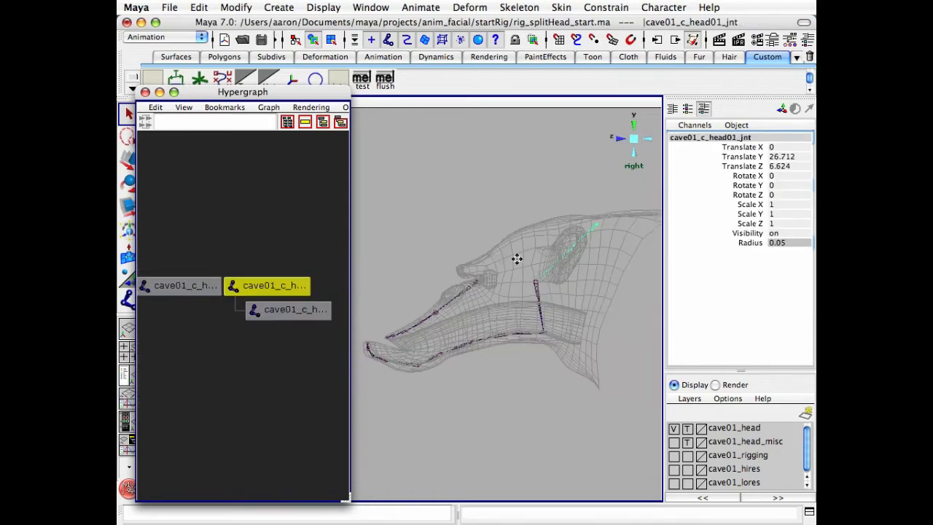
- Test-rotate cave01_c_head01_jnt about its X axis and undo the rotation
{"action": "key", "text": "e"}
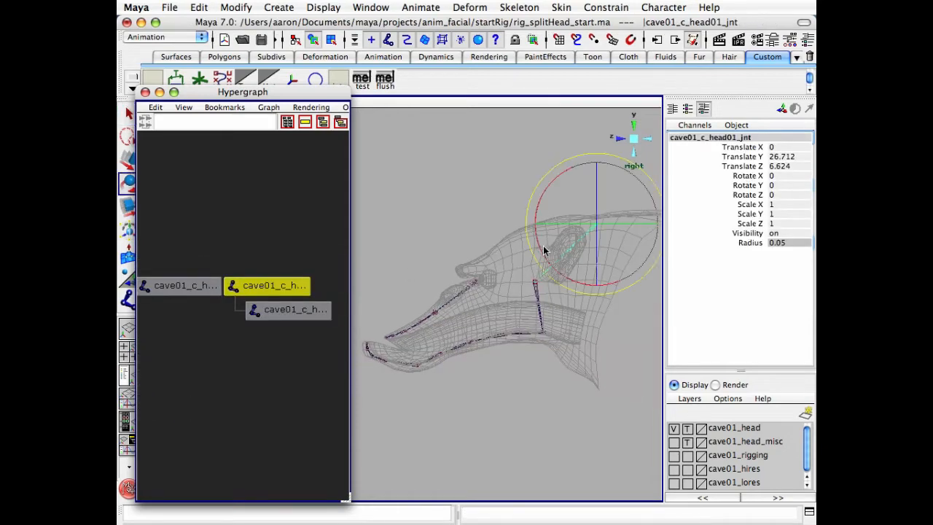
{"action": "left_click_drag", "start_coordinate": [543, 250], "coordinate": [519, 231]}
{"action": "key", "text": "z"}
- Parent cave01_c_head03_jnt under cave01_c_head02_jnt, checking the chain with a test rotation of head02 that is undone
{"action": "left_click", "coordinate": [184, 323]}
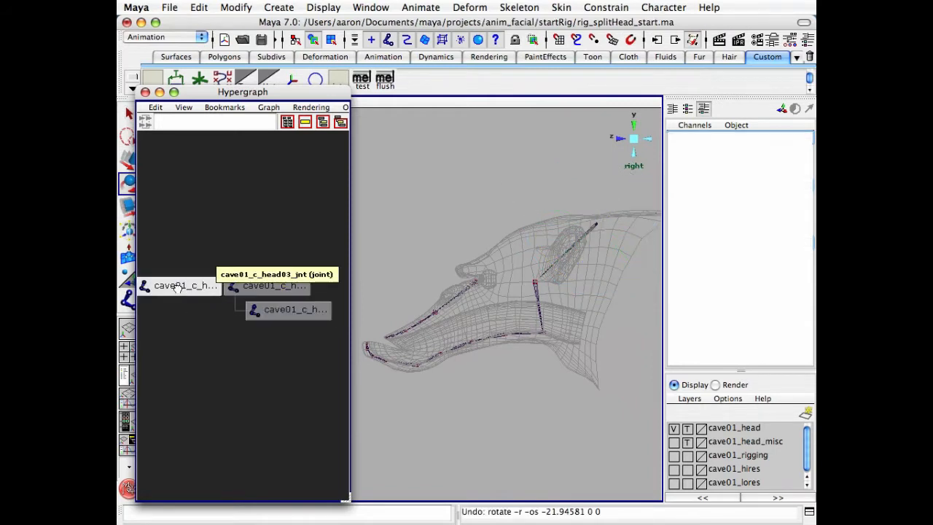
{"action": "middle_click_drag", "start_coordinate": [178, 288], "coordinate": [277, 312]}
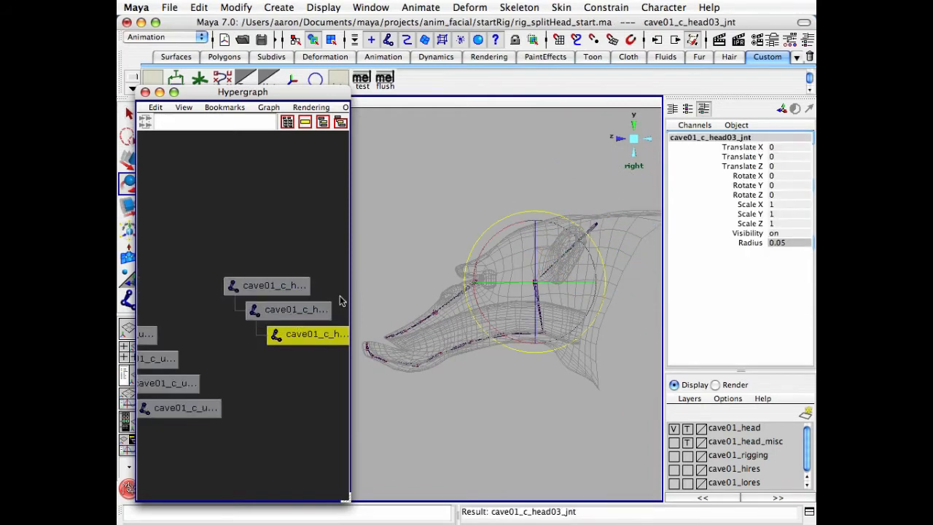
{"action": "left_click", "coordinate": [314, 310]}
{"action": "left_click_drag", "start_coordinate": [481, 254], "coordinate": [489, 314]}
{"action": "key", "text": "z"}
{"action": "left_click", "coordinate": [276, 359]}
- Hide the cave01_head layer and display the local rotation axes of the three head joints
{"action": "right_click_drag", "start_coordinate": [276, 359], "coordinate": [276, 314], "text": "alt"}
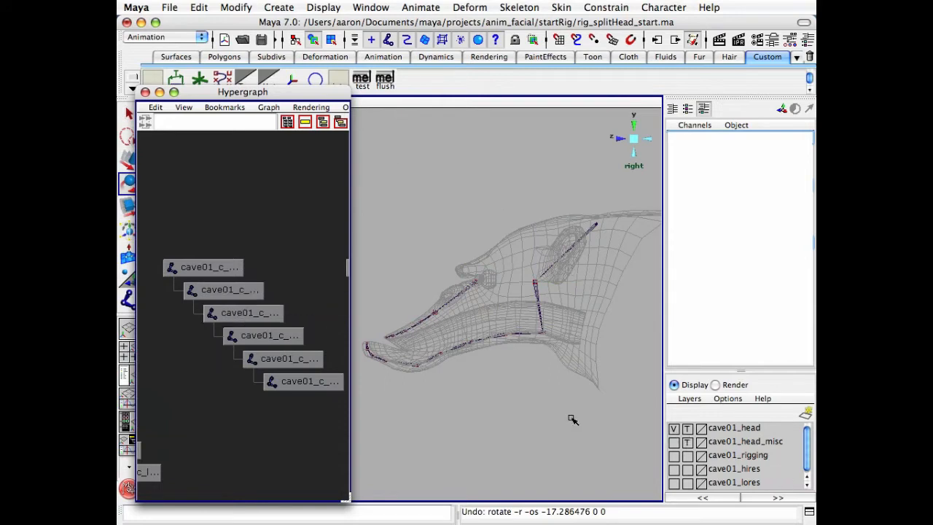
{"action": "left_click", "coordinate": [675, 430]}
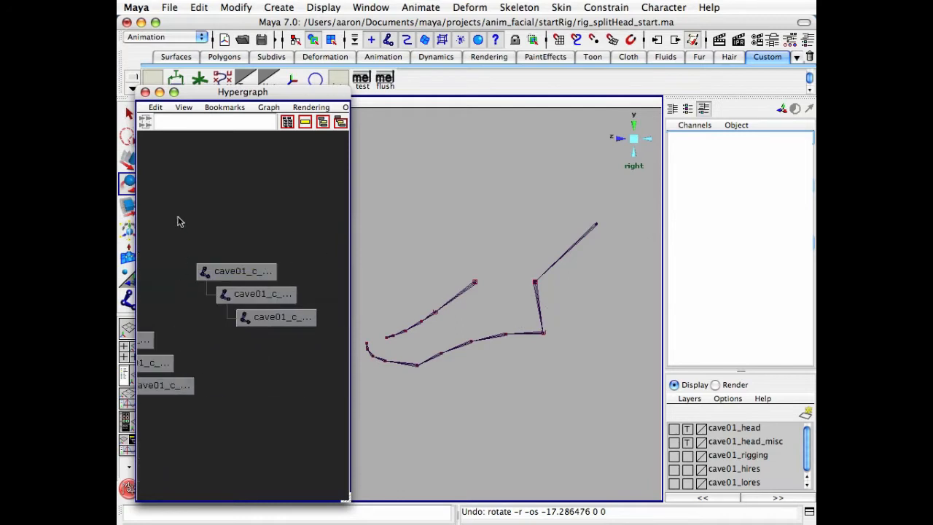
{"action": "left_click_drag", "start_coordinate": [215, 216], "coordinate": [294, 340]}
{"action": "left_click", "coordinate": [294, 82]}
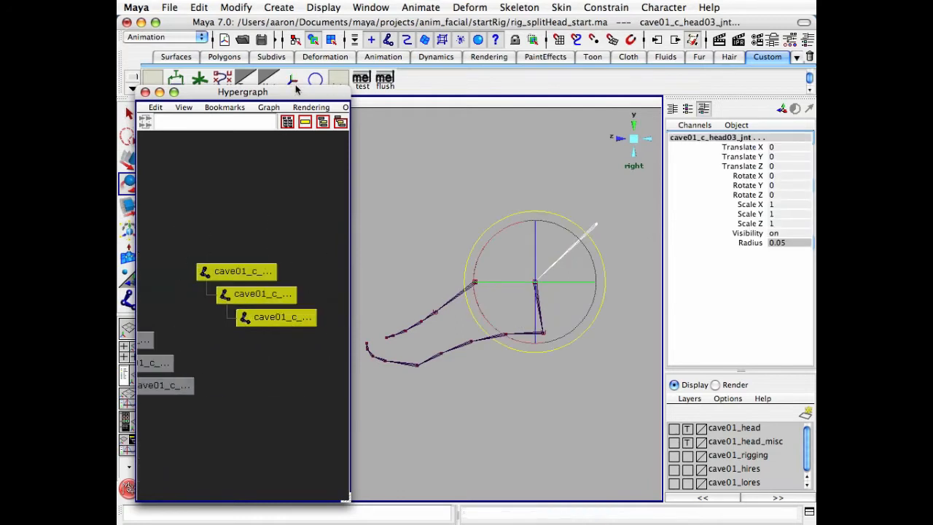
{"action": "left_click", "coordinate": [145, 92]}
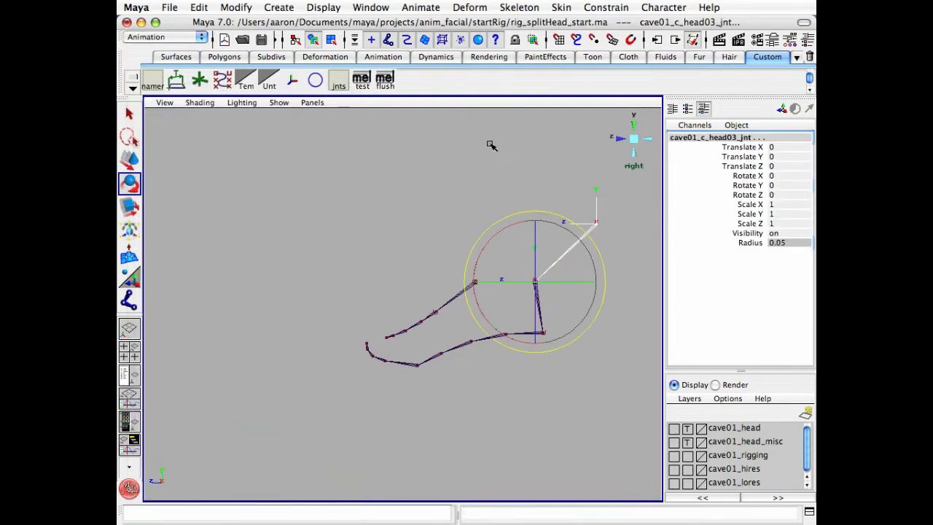
- Rotate the local rotation axes of cave01_c_head01_jnt and cave01_c_head02_jnt 90 degrees about Z so X points downward
{"action": "left_click", "coordinate": [633, 142]}
{"action": "left_click_drag", "start_coordinate": [464, 203], "coordinate": [503, 263], "text": "alt"}
{"action": "key", "text": "q"}
{"action": "left_click", "coordinate": [538, 323]}
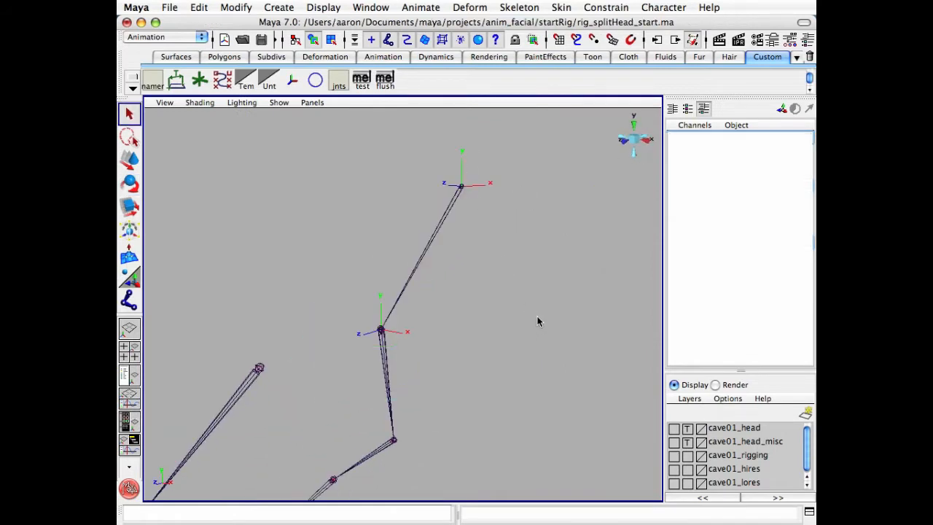
{"action": "left_click", "coordinate": [474, 180]}
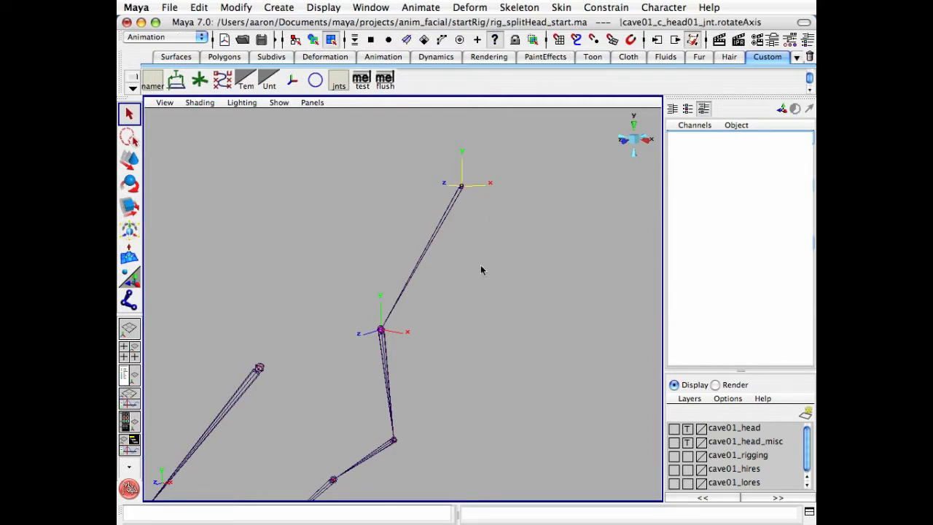
{"action": "left_click", "coordinate": [402, 330]}
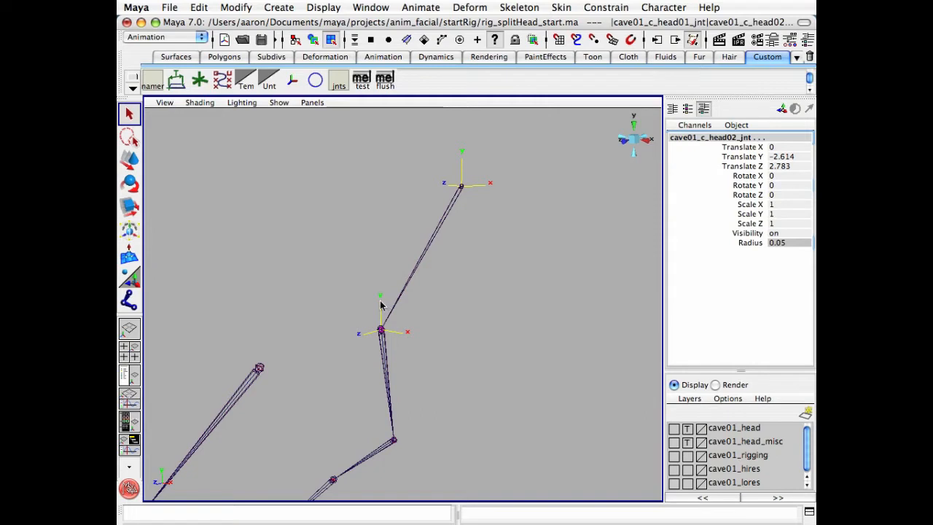
{"action": "left_click", "coordinate": [353, 511]}
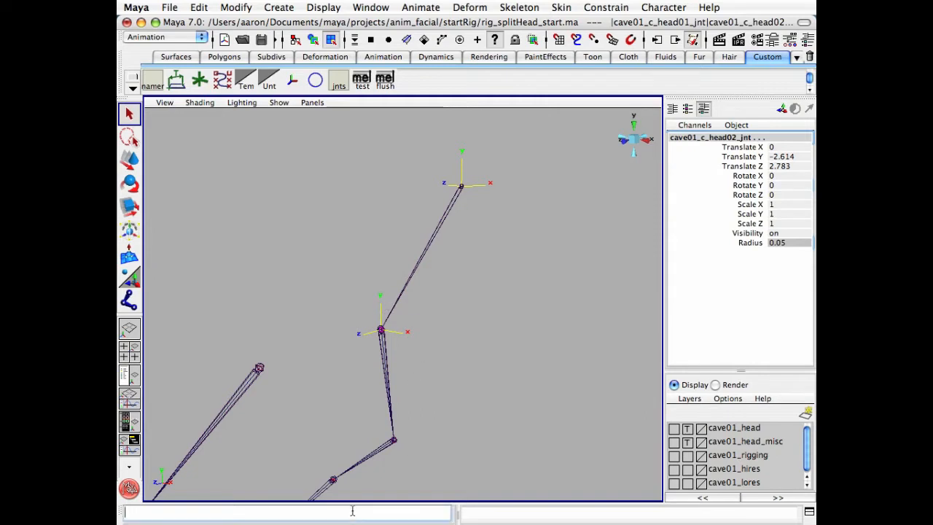
{"action": "type", "text": "rotate -r 0 0 90"}
{"action": "key", "text": "Return"}
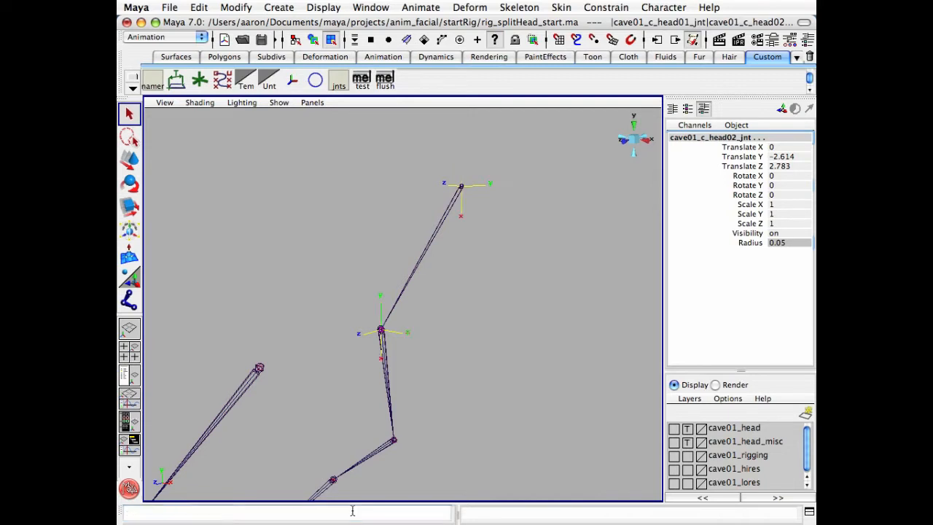
- Repeat the 90-degree Z rotation on the local rotation axis of cave01_c_head03_jnt and return to object mode
{"action": "key", "text": "Down"}
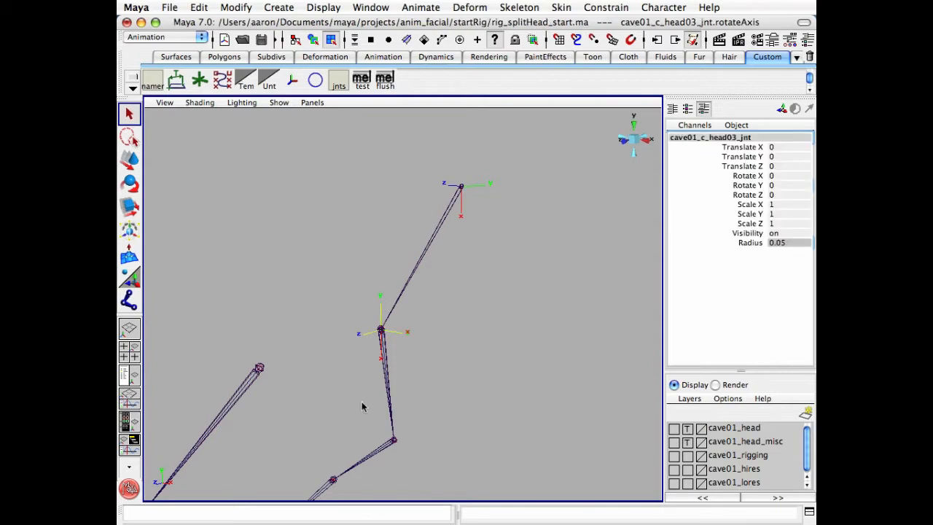
{"action": "left_click", "coordinate": [224, 512]}
{"action": "key", "text": "Up"}
{"action": "key", "text": "Return"}
{"action": "left_click", "coordinate": [513, 417]}
{"action": "left_click_drag", "start_coordinate": [503, 336], "coordinate": [495, 336], "text": "alt"}
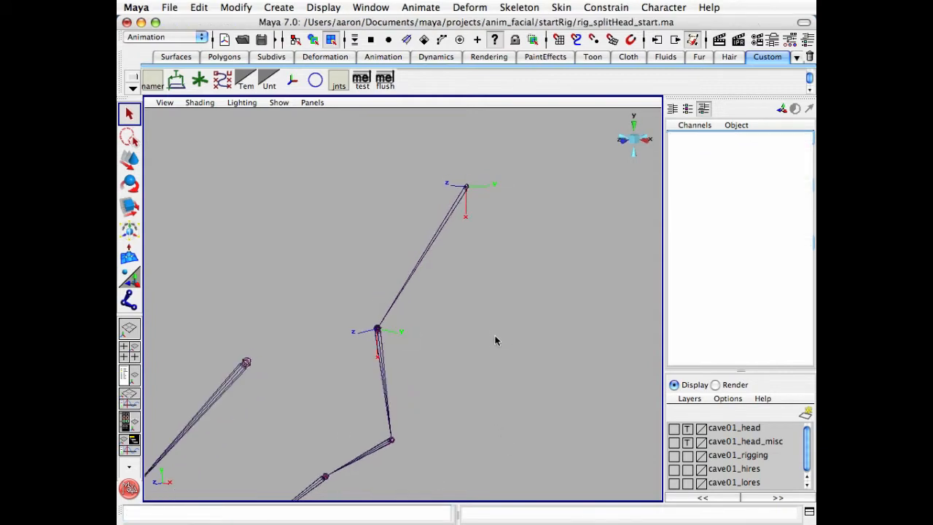
{"action": "key", "text": "F8"}
- Reopen the Hypergraph and hide the local rotation axes of the three head joints
{"action": "left_click_drag", "start_coordinate": [506, 293], "coordinate": [449, 290], "text": "alt"}
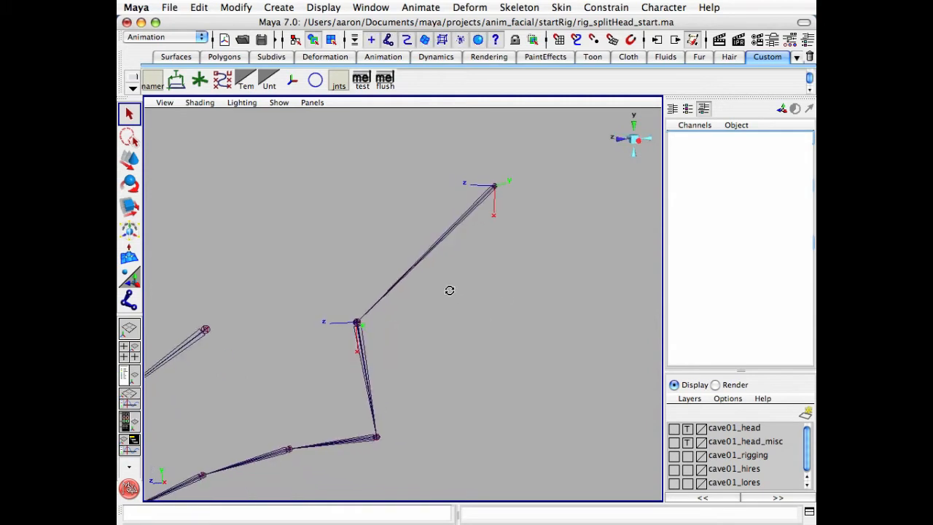
{"action": "key", "text": "super+grave"}
{"action": "left_click_drag", "start_coordinate": [233, 201], "coordinate": [305, 347]}
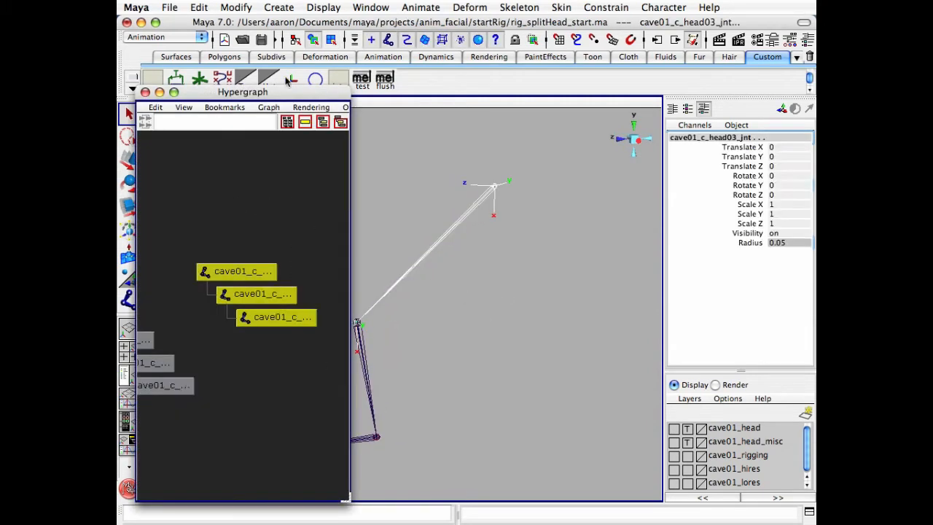
{"action": "left_click", "coordinate": [290, 81]}
{"action": "left_click", "coordinate": [516, 325]}
- Examine the head01, head02 and head03 joint hierarchy in the Hypergraph, widening its window slightly
{"action": "right_click_drag", "start_coordinate": [284, 287], "coordinate": [214, 279], "text": "alt"}
{"action": "middle_click_drag", "start_coordinate": [213, 278], "coordinate": [261, 250], "text": "alt"}
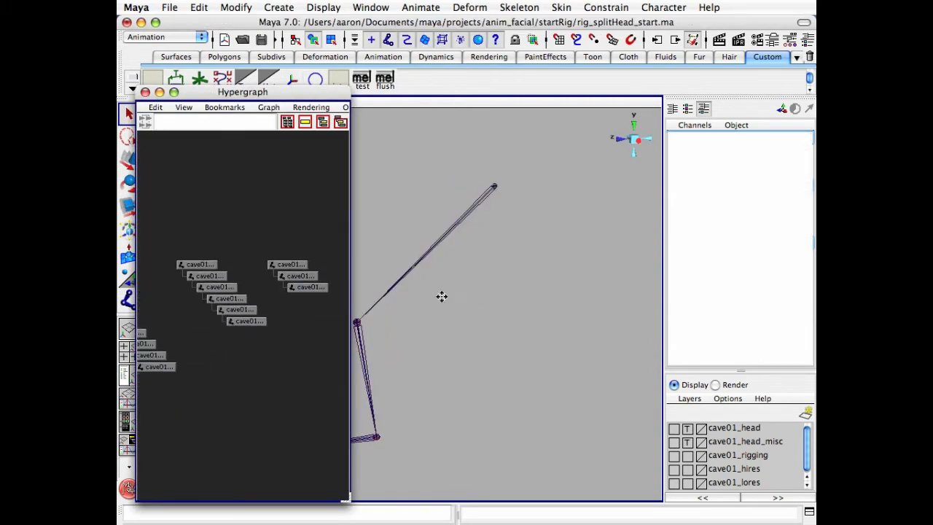
{"action": "middle_click_drag", "start_coordinate": [442, 297], "coordinate": [494, 285], "text": "alt"}
{"action": "middle_click_drag", "start_coordinate": [303, 285], "coordinate": [260, 287], "text": "alt"}
{"action": "right_click_drag", "start_coordinate": [261, 287], "coordinate": [323, 269], "text": "alt"}
{"action": "right_click_drag", "start_coordinate": [208, 263], "coordinate": [274, 255], "text": "alt"}
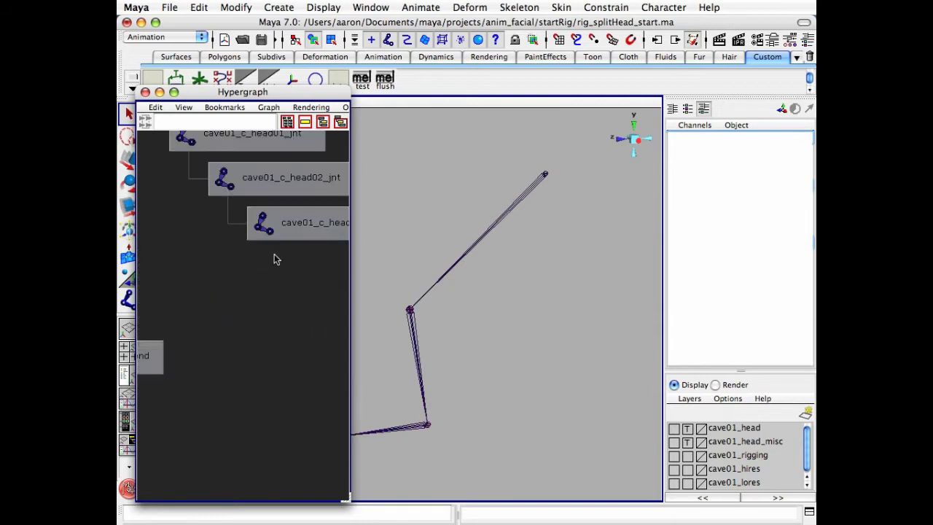
{"action": "middle_click_drag", "start_coordinate": [274, 259], "coordinate": [245, 370], "text": "alt"}
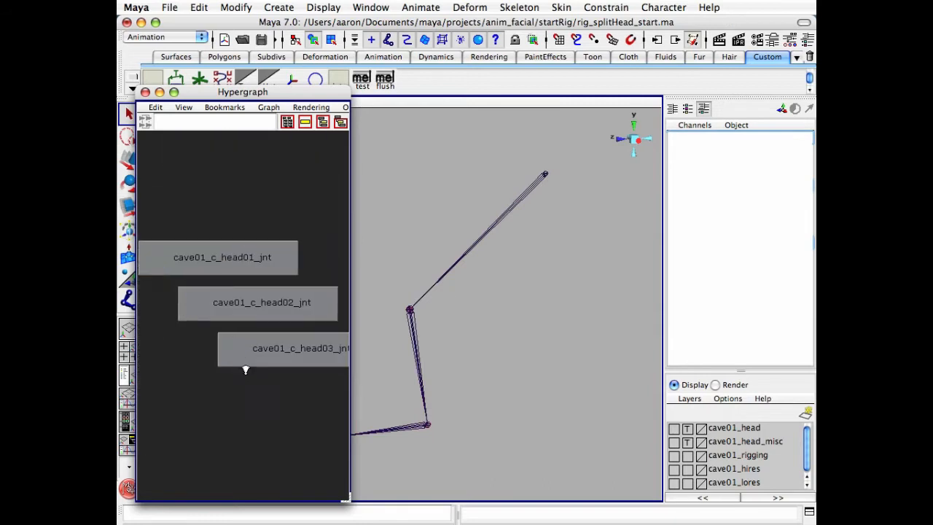
{"action": "left_click_drag", "start_coordinate": [349, 500], "coordinate": [367, 493]}
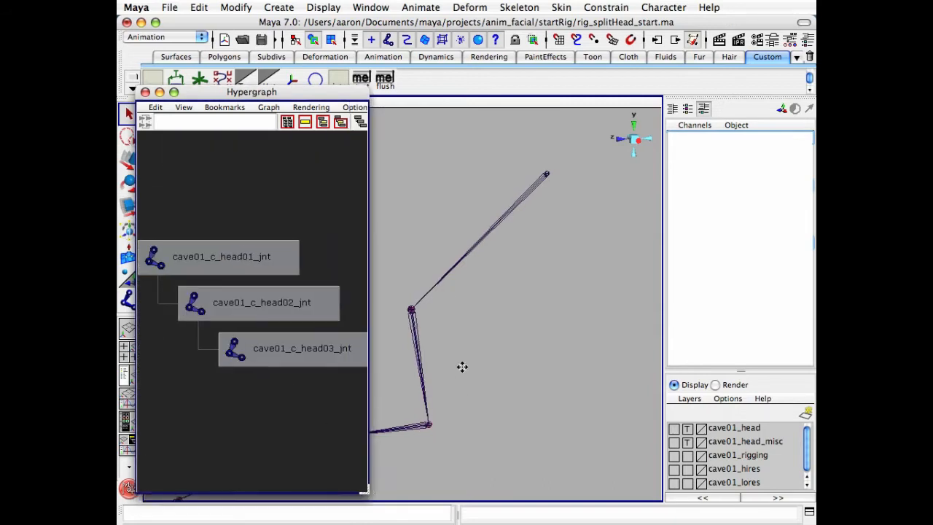
{"action": "right_click_drag", "start_coordinate": [460, 366], "coordinate": [451, 361], "text": "alt"}
{"action": "right_click_drag", "start_coordinate": [285, 325], "coordinate": [225, 313], "text": "alt"}
{"action": "middle_click_drag", "start_coordinate": [224, 313], "coordinate": [235, 295], "text": "alt"}
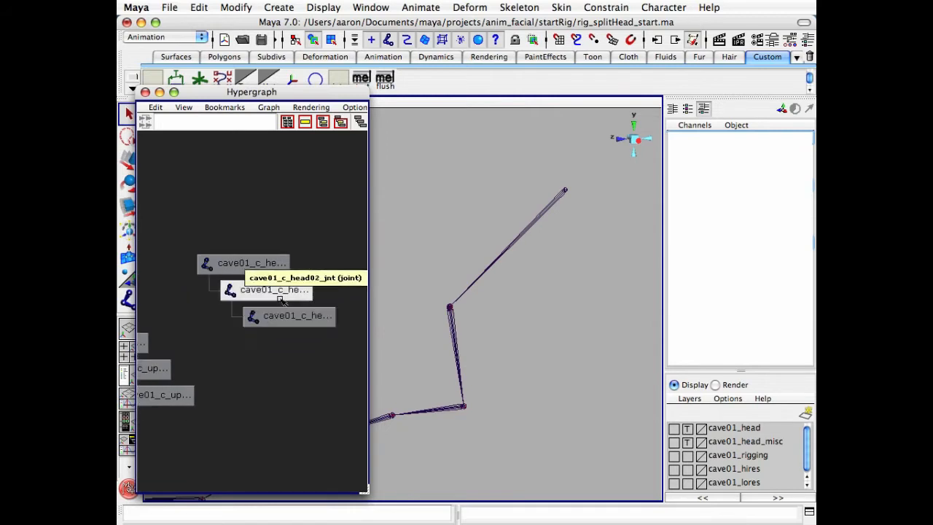
- Compare where the upper jaw and lower jaw chains meet the head joints, selecting each chain alternately
{"action": "middle_click_drag", "start_coordinate": [445, 344], "coordinate": [538, 330], "text": "alt"}
{"action": "left_click_drag", "start_coordinate": [538, 330], "coordinate": [456, 305], "text": "alt"}
{"action": "left_click", "coordinate": [442, 292]}
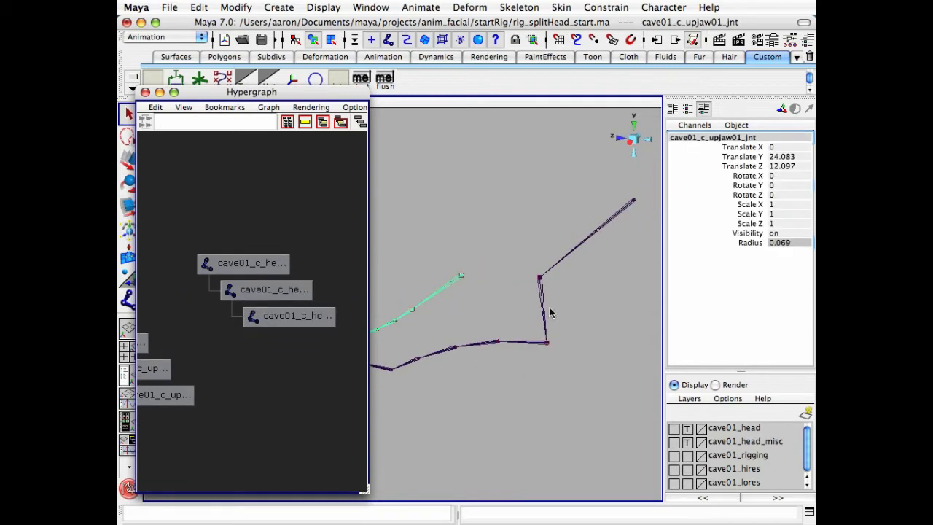
{"action": "left_click", "coordinate": [545, 312]}
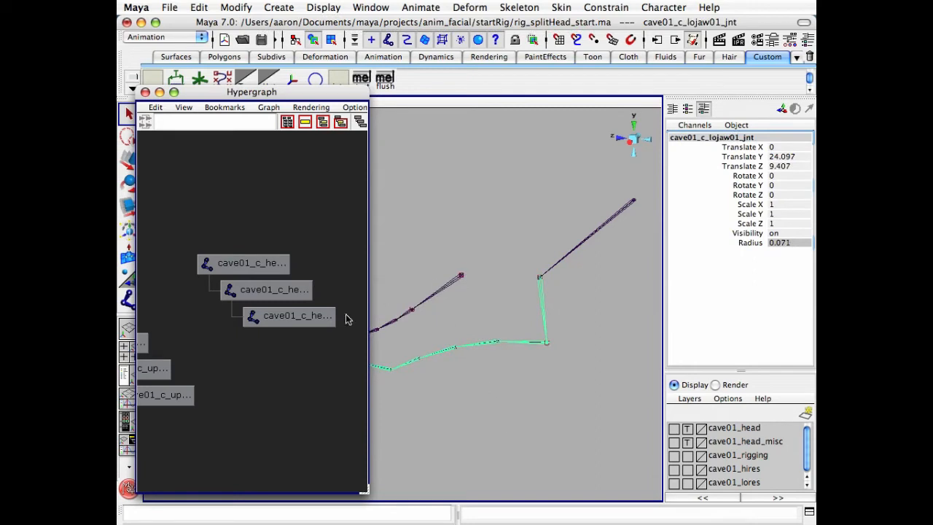
{"action": "left_click", "coordinate": [439, 290]}
{"action": "left_click", "coordinate": [542, 303]}
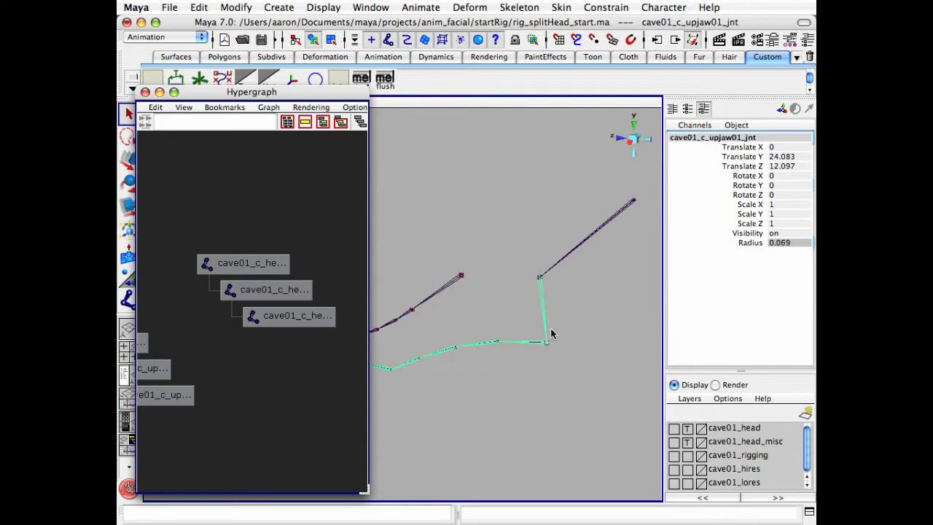
{"action": "left_click", "coordinate": [490, 438]}
- Parent cave01_c_lojaw01_jnt under cave01_c_head02_jnt and frame the joint hierarchy in the Hypergraph
{"action": "middle_click_drag", "start_coordinate": [230, 323], "coordinate": [256, 291], "text": "alt"}
{"action": "scroll", "coordinate": [280, 300], "scroll_direction": "down", "scroll_amount": 1}
{"action": "left_click", "coordinate": [545, 308]}
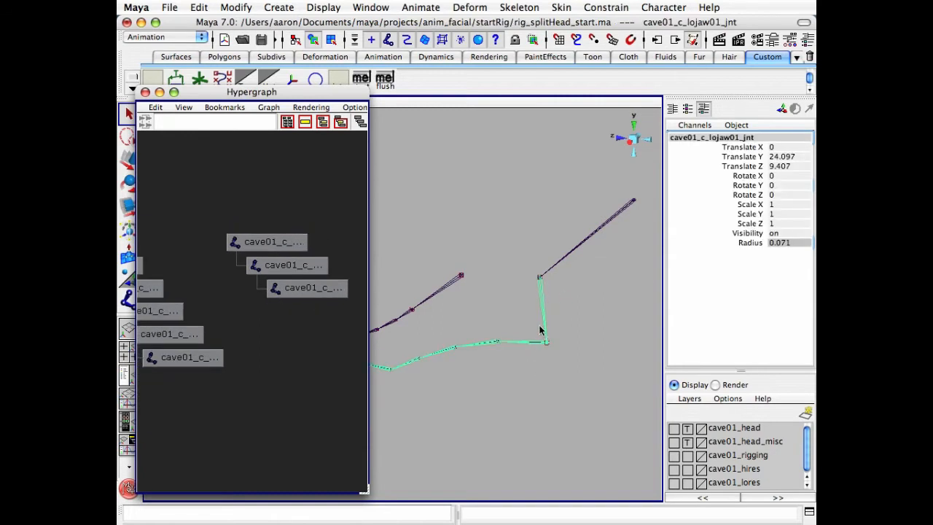
{"action": "right_click_drag", "start_coordinate": [277, 324], "coordinate": [315, 307], "text": "alt"}
{"action": "middle_click_drag", "start_coordinate": [316, 307], "coordinate": [237, 357], "text": "alt"}
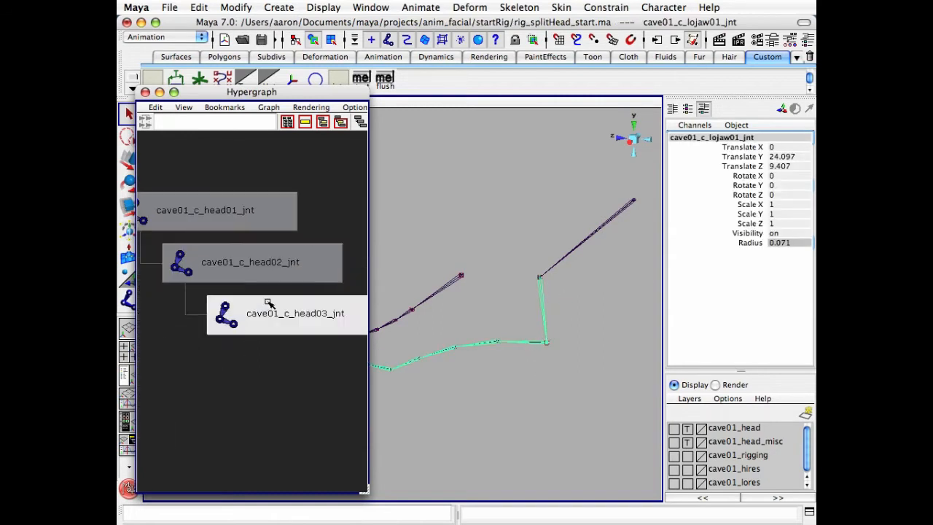
{"action": "left_click", "coordinate": [272, 265], "text": "shift"}
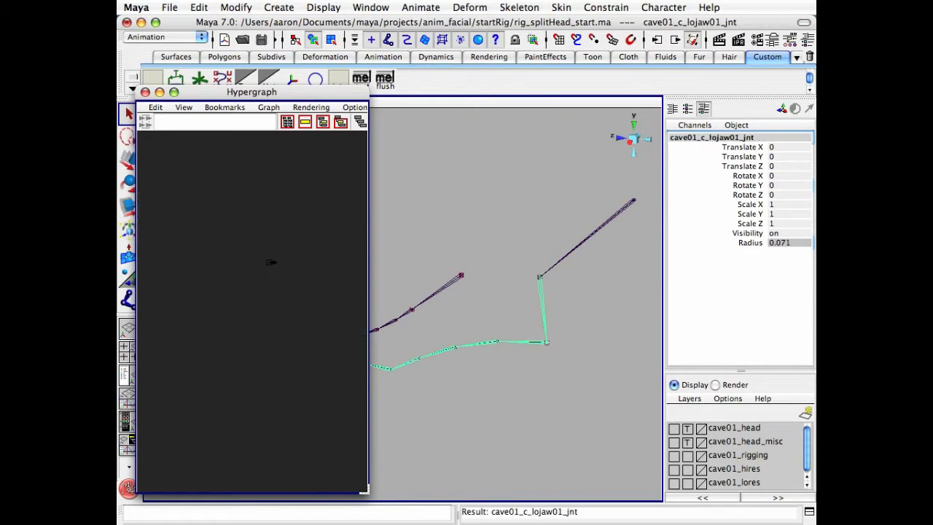
{"action": "key", "text": "p"}
{"action": "key", "text": "f"}
- Collapse the lower jaw branch at cave01_c_lojaw01_jnt in the Hypergraph and clear the selection
{"action": "right_click_drag", "start_coordinate": [294, 295], "coordinate": [237, 303], "text": "alt"}
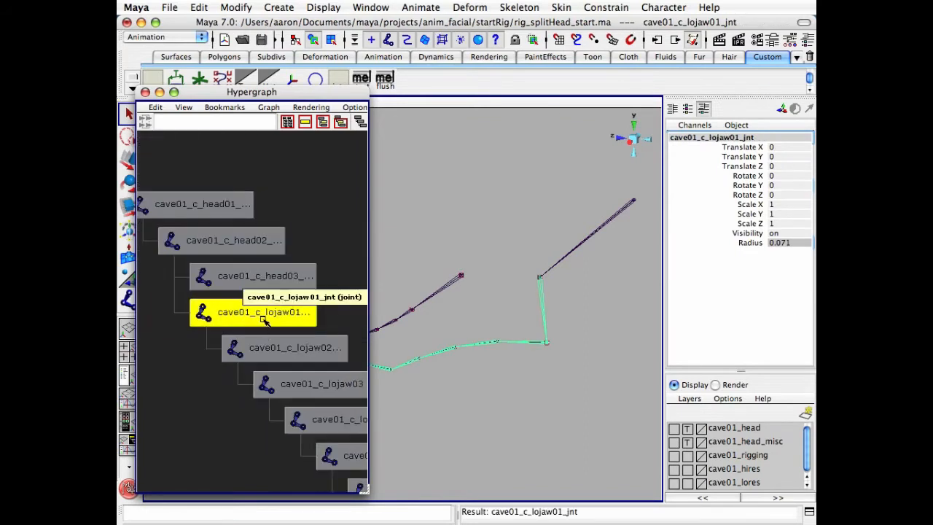
{"action": "double_click", "coordinate": [264, 317]}
{"action": "left_click", "coordinate": [327, 272]}
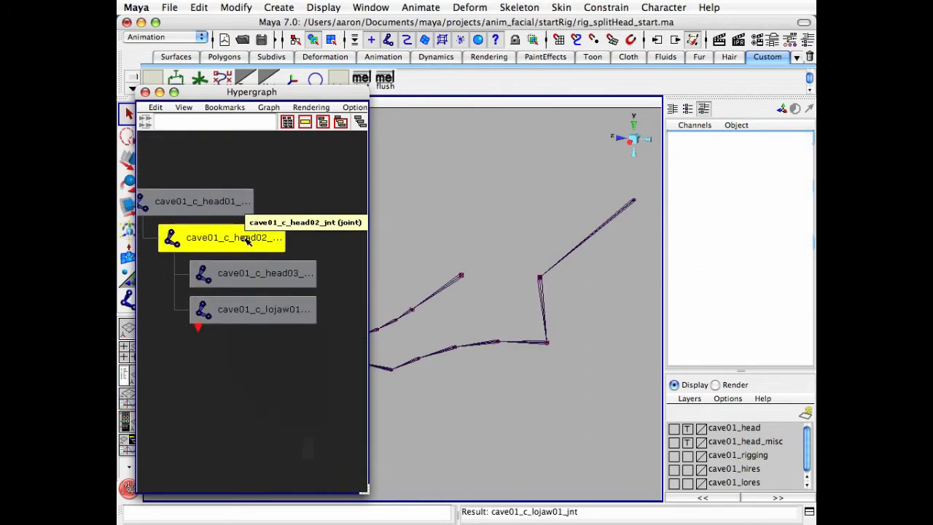
- Test how cave01_c_head02_jnt drives the lower jaw by rotating it about 40 degrees around Y, and undo the rotation
{"action": "left_click", "coordinate": [244, 242]}
{"action": "key", "text": "e"}
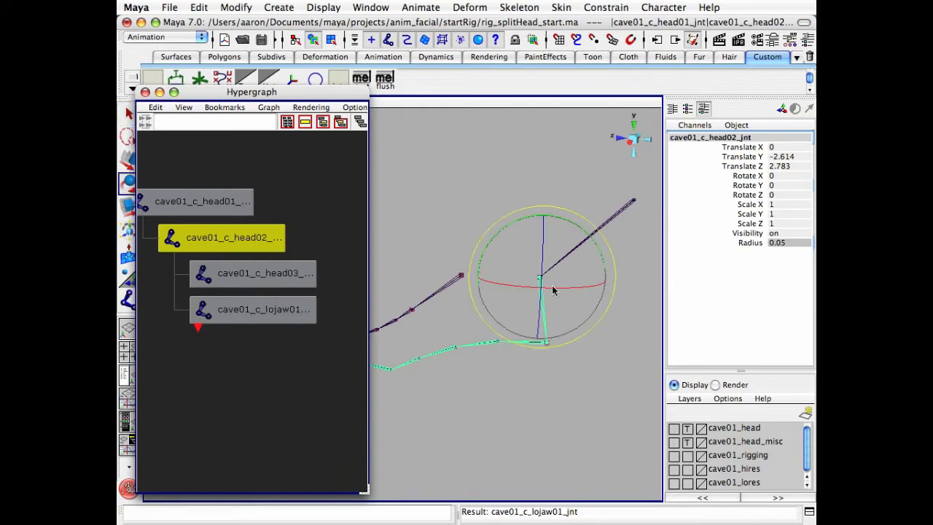
{"action": "left_click_drag", "start_coordinate": [488, 244], "coordinate": [492, 247]}
{"action": "left_click_drag", "start_coordinate": [493, 256], "coordinate": [487, 271]}
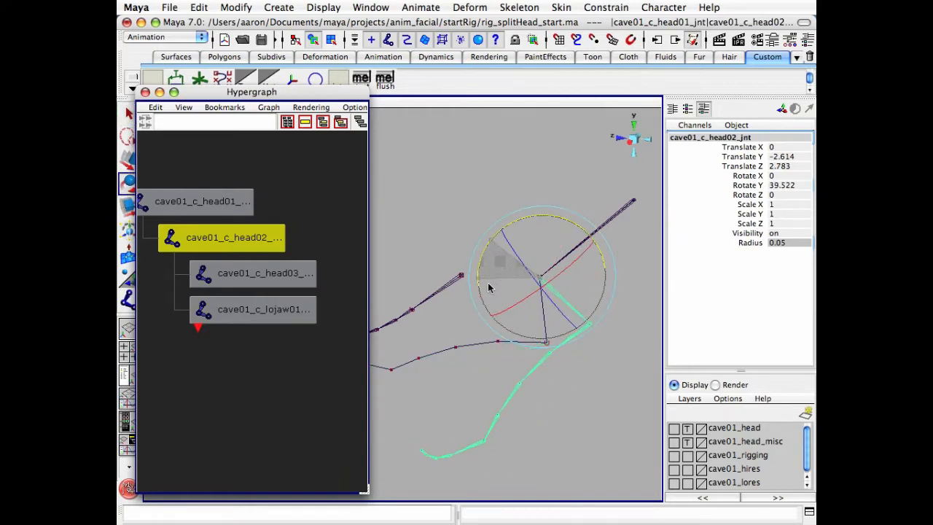
{"action": "key", "text": "z"}
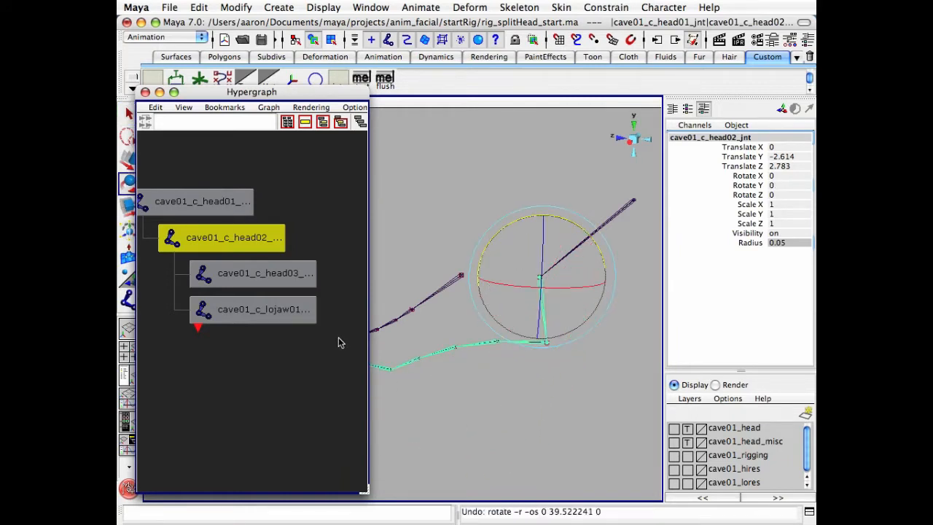
- Test-rotate cave01_c_head03_jnt about 63 degrees around Y and undo the rotation
{"action": "left_click", "coordinate": [271, 273]}
{"action": "left_click_drag", "start_coordinate": [501, 242], "coordinate": [486, 288]}
{"action": "key", "text": "z"}
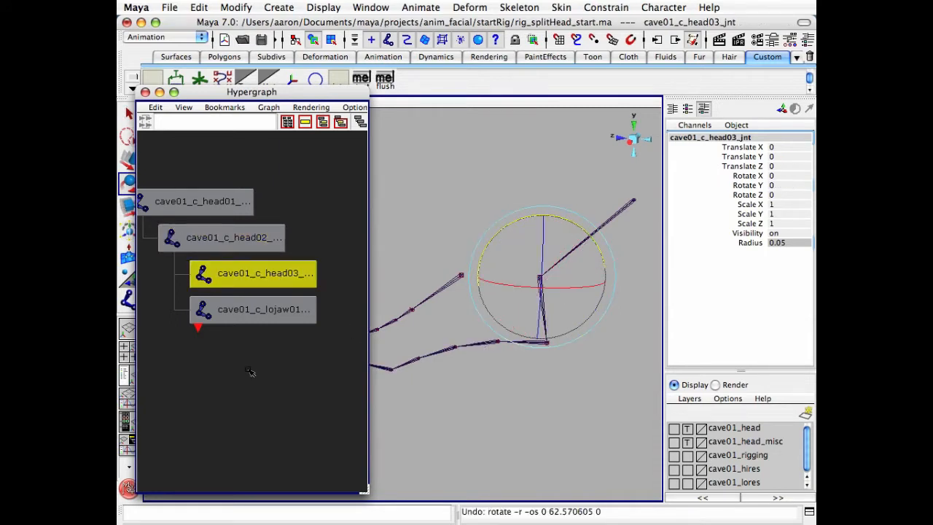
- Parent cave01_c_upjaw01_jnt under cave01_c_head03_jnt and frame the resulting hierarchy in the Hypergraph
{"action": "scroll", "coordinate": [252, 373], "scroll_direction": "up", "scroll_amount": 5}
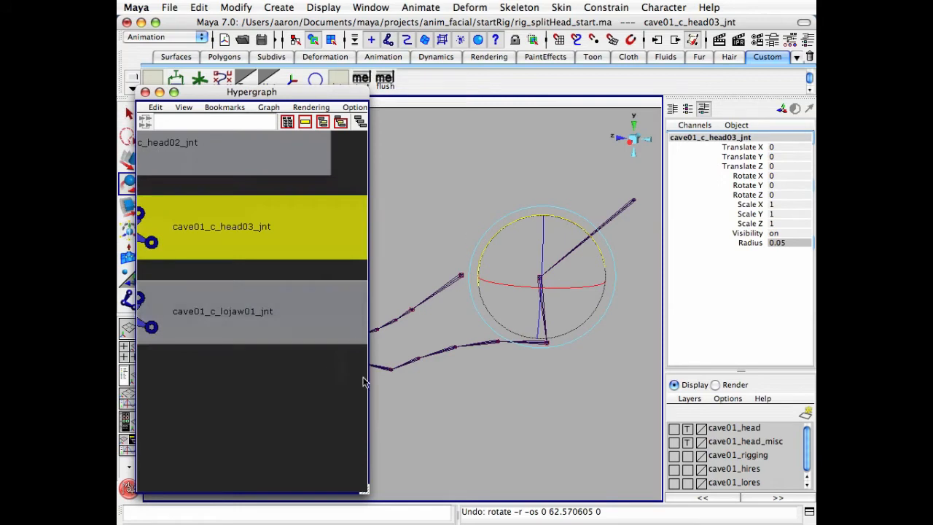
{"action": "scroll", "coordinate": [250, 333], "scroll_direction": "down", "scroll_amount": 5}
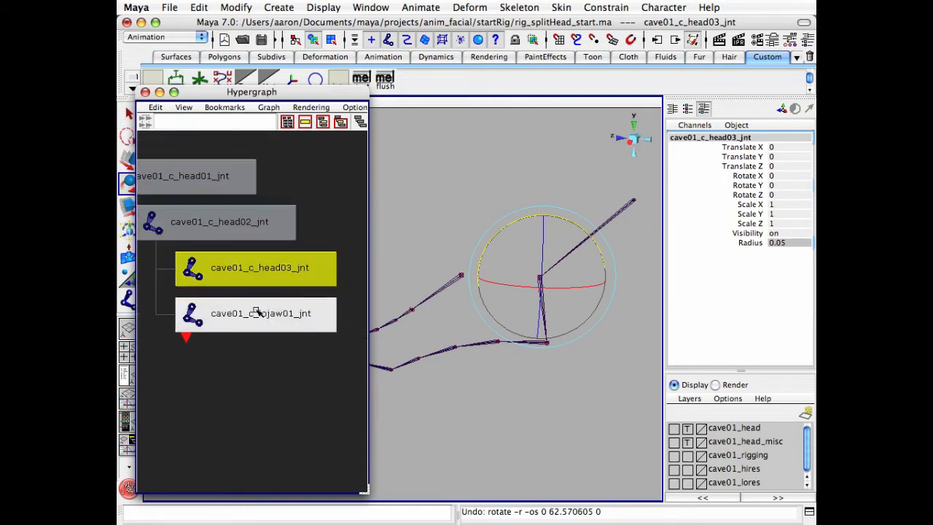
{"action": "middle_click_drag", "start_coordinate": [255, 324], "coordinate": [340, 294], "text": "alt"}
{"action": "scroll", "coordinate": [340, 294], "scroll_direction": "down", "scroll_amount": 1}
{"action": "left_click", "coordinate": [471, 391]}
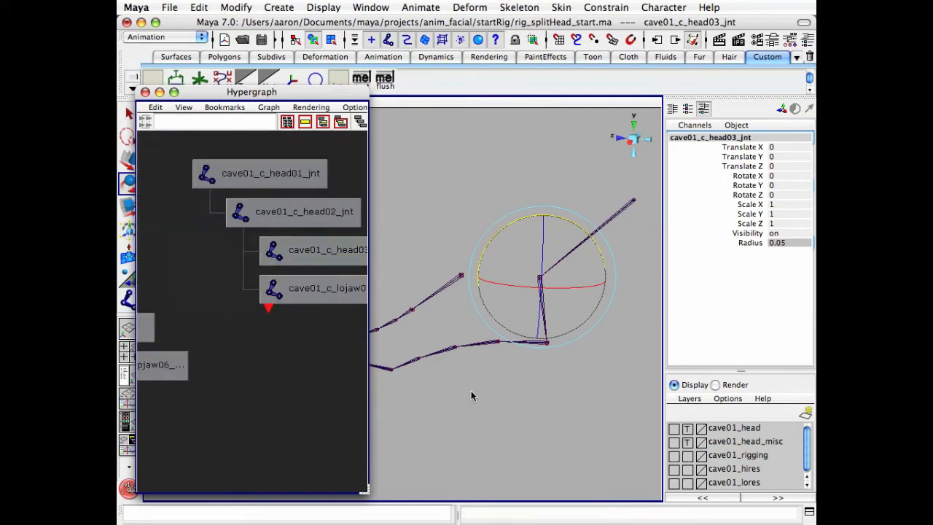
{"action": "left_click", "coordinate": [447, 282]}
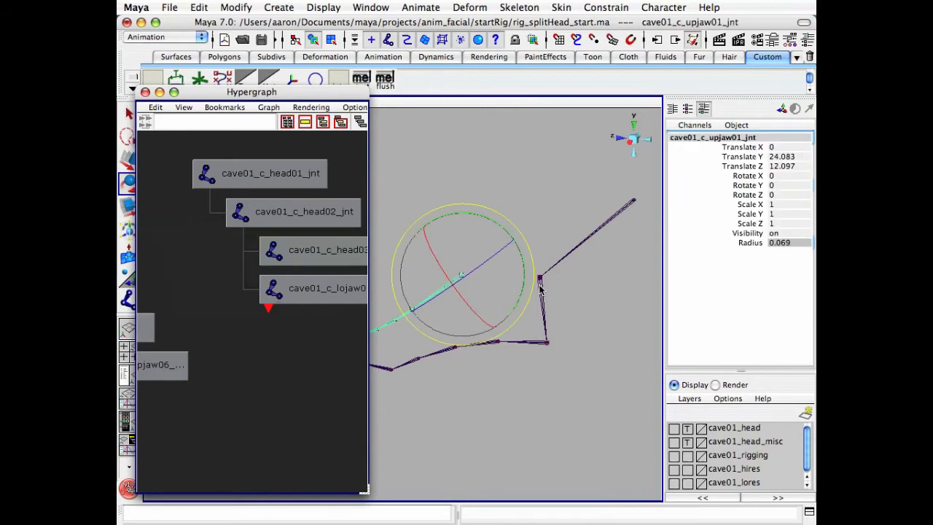
{"action": "left_click", "coordinate": [321, 256]}
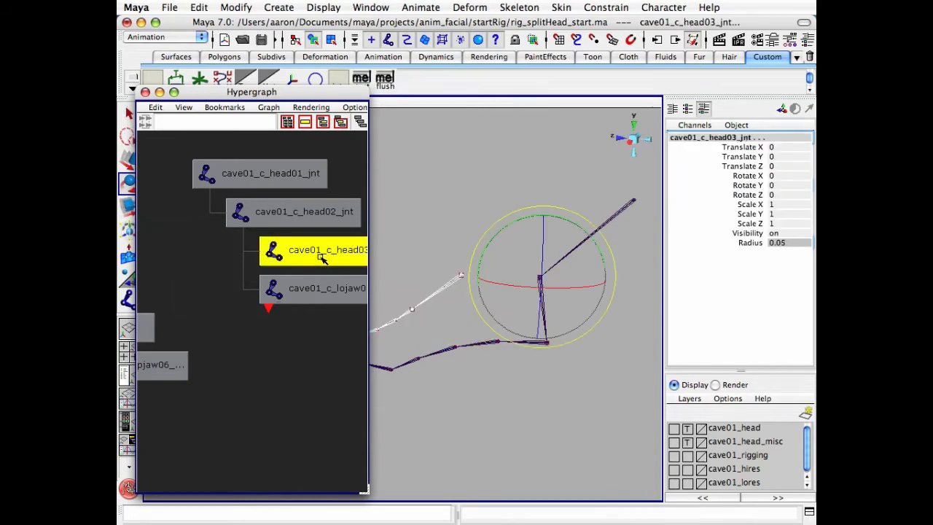
{"action": "key", "text": "Down"}
{"action": "key", "text": "f"}
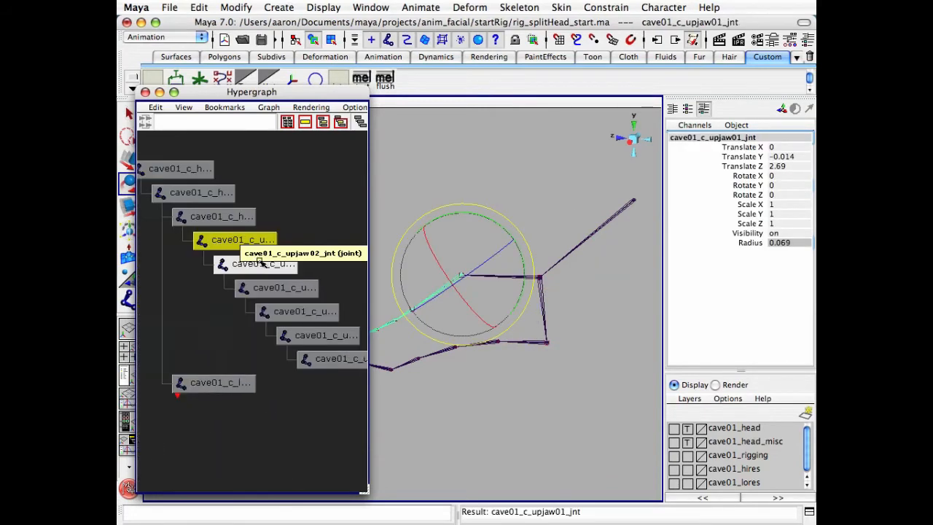
- Collapse the upper jaw branch at cave01_c_upjaw02_jnt and widen the Hypergraph window slightly
{"action": "double_click", "coordinate": [259, 262]}
{"action": "right_click_drag", "start_coordinate": [260, 287], "coordinate": [295, 360], "text": "alt"}
{"action": "middle_click_drag", "start_coordinate": [277, 304], "coordinate": [298, 321], "text": "alt"}
{"action": "middle_click_drag", "start_coordinate": [316, 386], "coordinate": [300, 422], "text": "alt"}
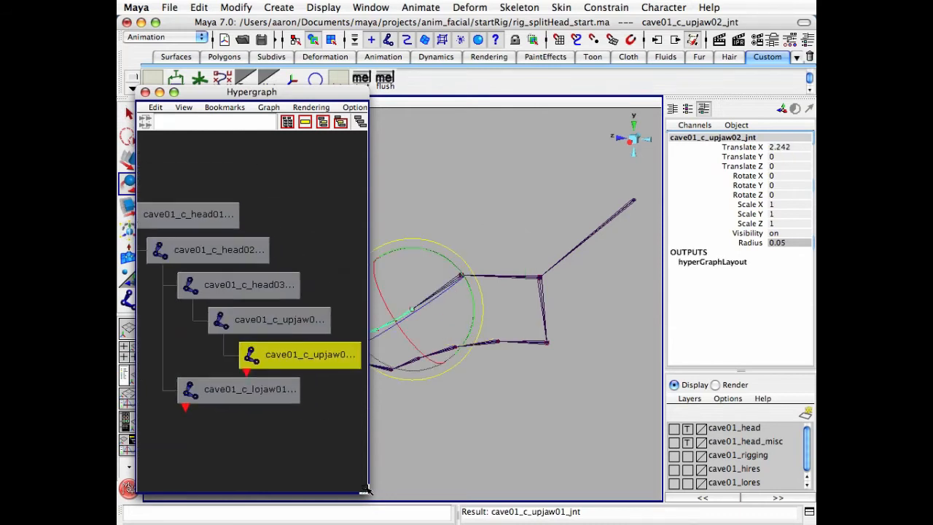
{"action": "left_click_drag", "start_coordinate": [365, 490], "coordinate": [392, 491]}
- Test the whole head hierarchy by rotating cave01_c_head01_jnt to about -54 degrees around Y
{"action": "left_click_drag", "start_coordinate": [562, 425], "coordinate": [510, 425], "text": "alt"}
{"action": "left_click", "coordinate": [296, 428]}
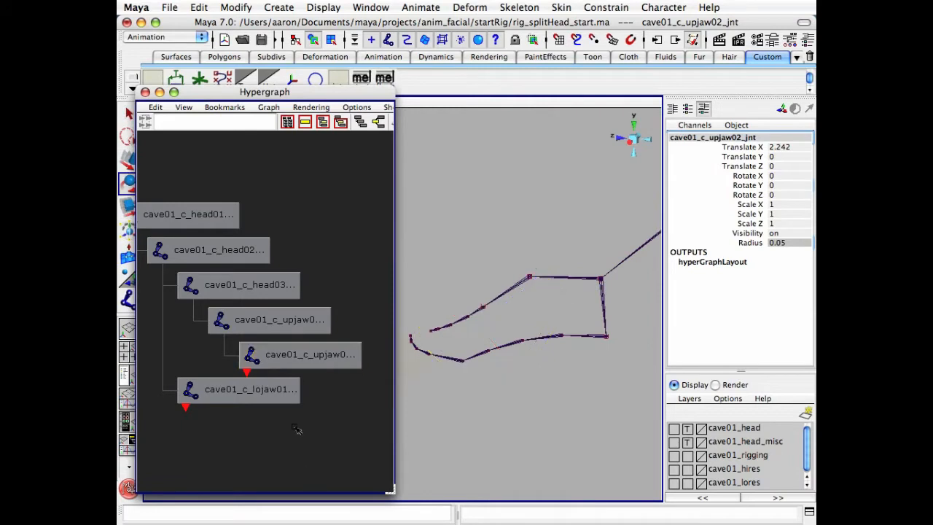
{"action": "left_click", "coordinate": [191, 215]}
{"action": "mouse_move", "coordinate": [598, 336]}
{"action": "right_mouse_down", "text": "alt"}
{"action": "mouse_move", "coordinate": [588, 324]}
{"action": "mouse_move", "coordinate": [589, 335]}
{"action": "right_mouse_up", "text": "alt"}
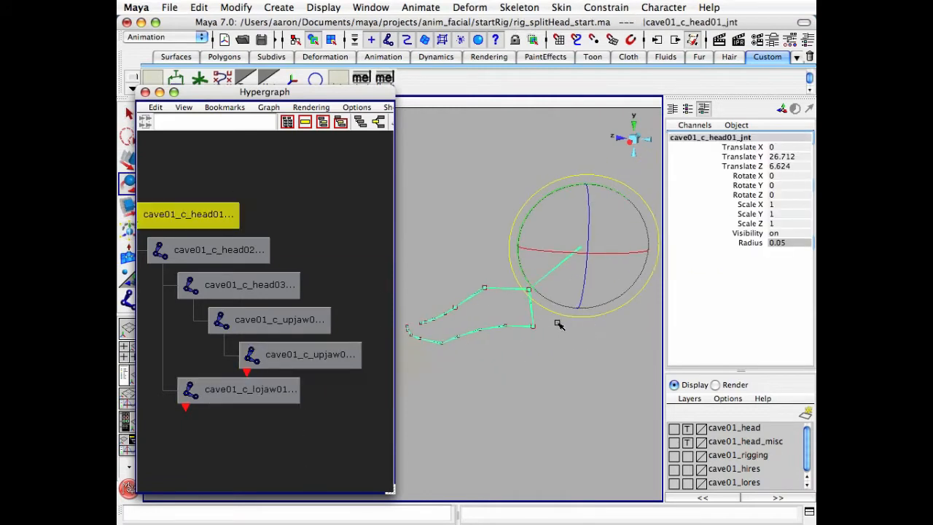
{"action": "left_click_drag", "start_coordinate": [525, 224], "coordinate": [562, 197]}
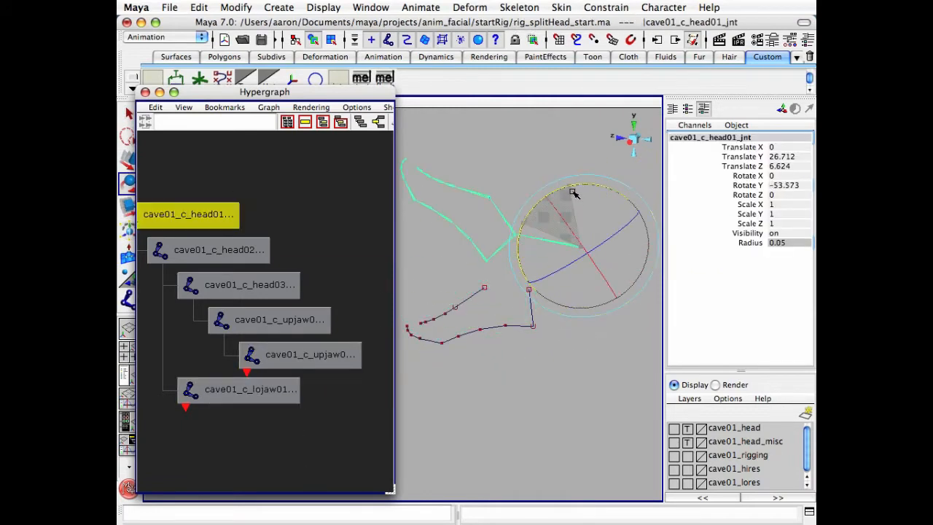
- Undo the rotation of the cave01_c_head01_jnt joint, and try rotating cave01_c_head02_jnt about Y before undoing that as well
{"action": "key", "text": "z"}
{"action": "left_click", "coordinate": [255, 257]}
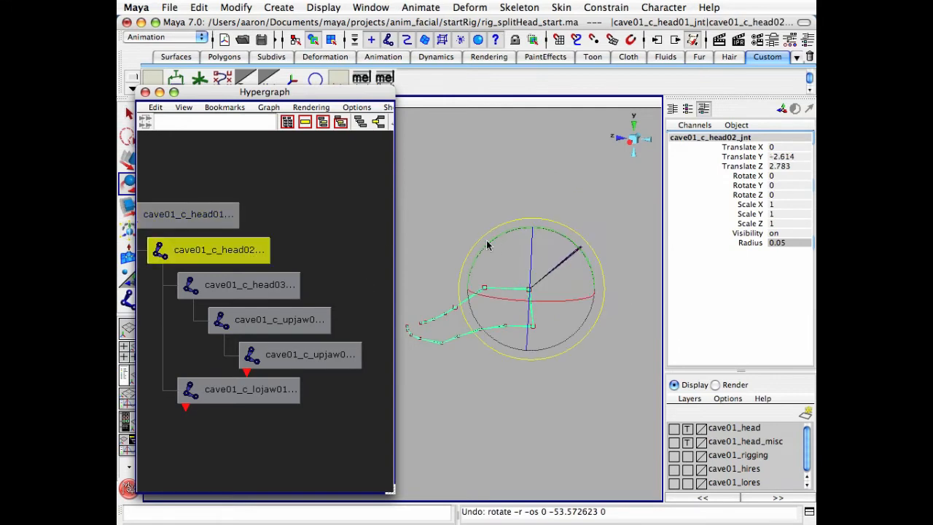
{"action": "left_click_drag", "start_coordinate": [489, 256], "coordinate": [515, 263]}
{"action": "key", "text": "z"}
{"action": "key", "text": "z"}
- Try rotating the lower jaw joint cave01_c_lojaw01_jnt about Y, and undo the rotation
{"action": "left_click", "coordinate": [239, 389]}
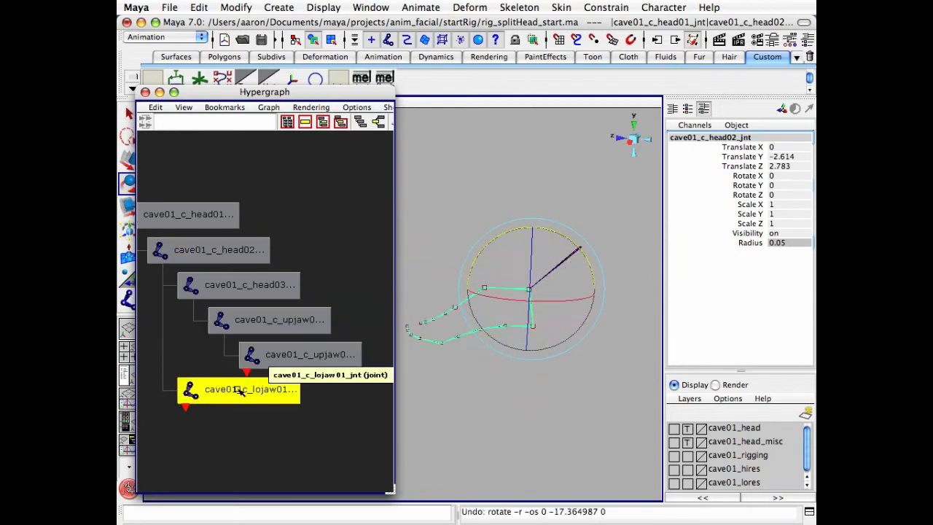
{"action": "left_click_drag", "start_coordinate": [499, 250], "coordinate": [475, 317]}
{"action": "key", "text": "z"}
- Try opening the mouth by rotating cave01_c_head03_jnt upward and cave01_c_lojaw01_jnt downward, and undo the rotations
{"action": "left_click", "coordinate": [250, 286]}
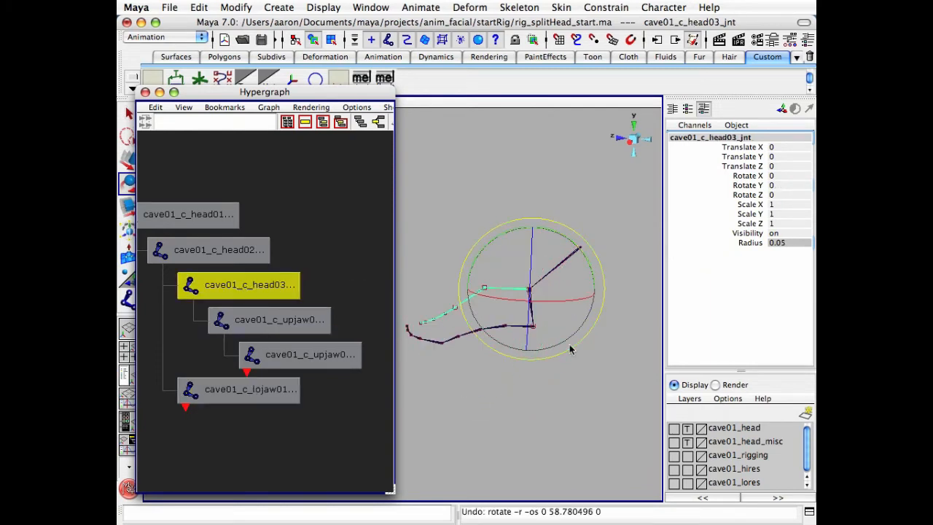
{"action": "left_click_drag", "start_coordinate": [518, 230], "coordinate": [540, 331]}
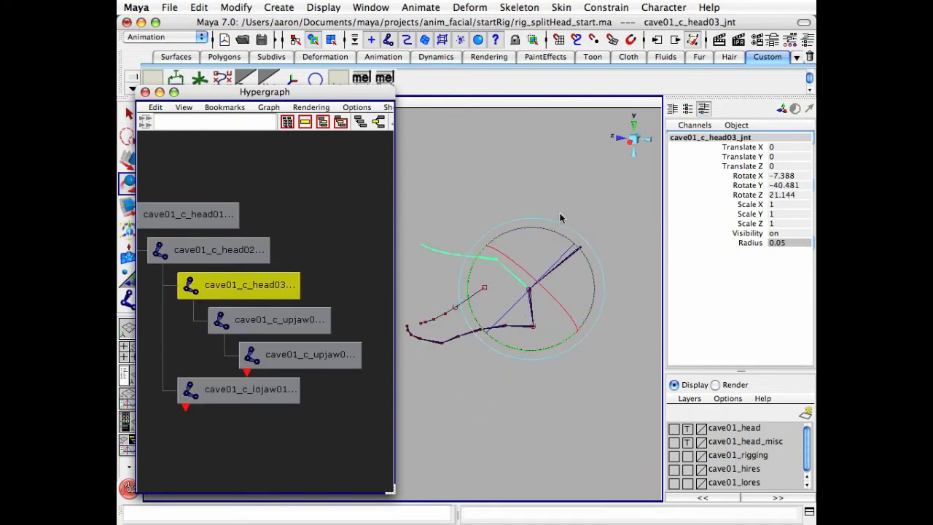
{"action": "key", "text": "z"}
{"action": "left_click_drag", "start_coordinate": [561, 242], "coordinate": [594, 292]}
{"action": "left_click", "coordinate": [266, 392]}
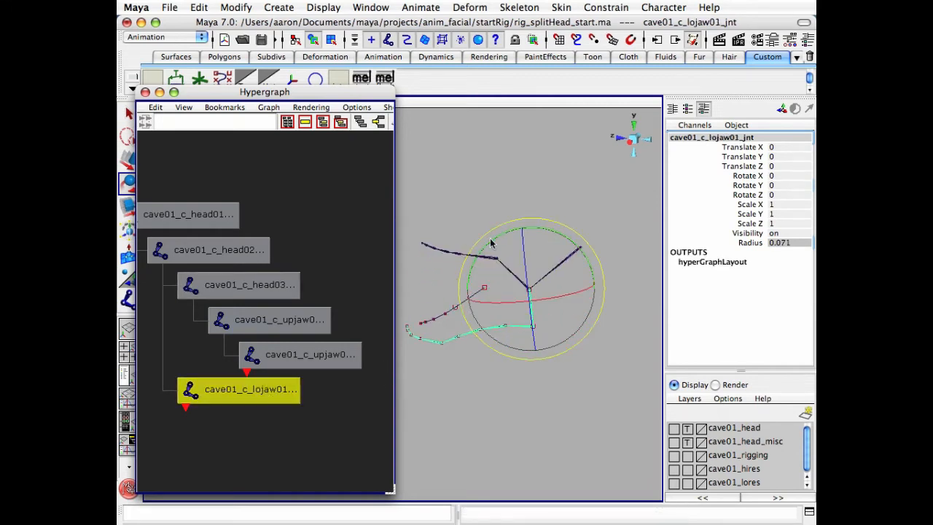
{"action": "left_click_drag", "start_coordinate": [491, 243], "coordinate": [486, 308]}
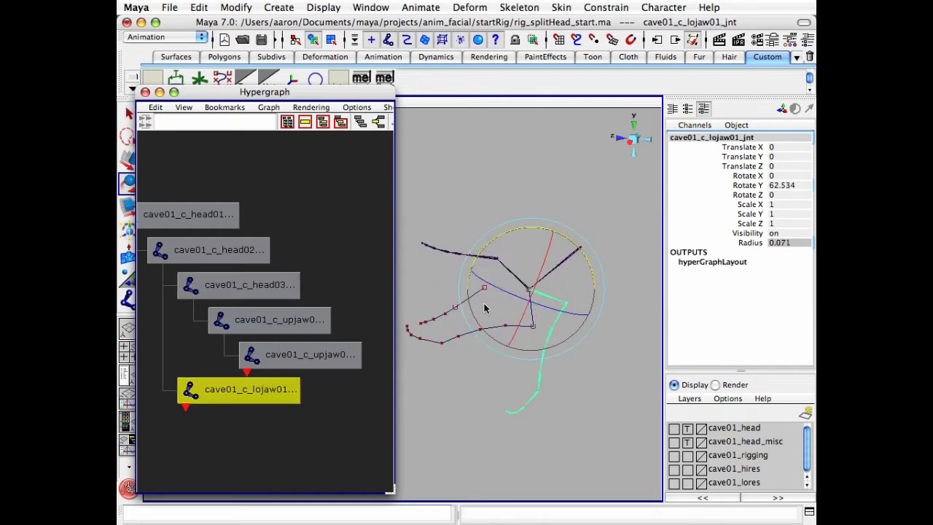
{"action": "key", "text": "z"}
{"action": "key", "text": "z"}
{"action": "key", "text": "z"}
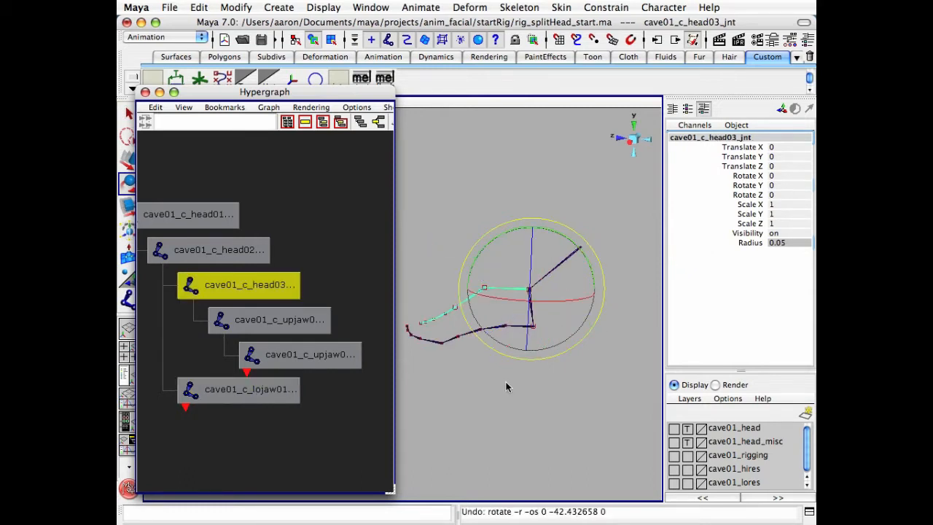
- Try rotating the upper jaw joint cave01_c_upjaw01_jnt about Y, and undo the rotation
{"action": "left_click", "coordinate": [268, 321]}
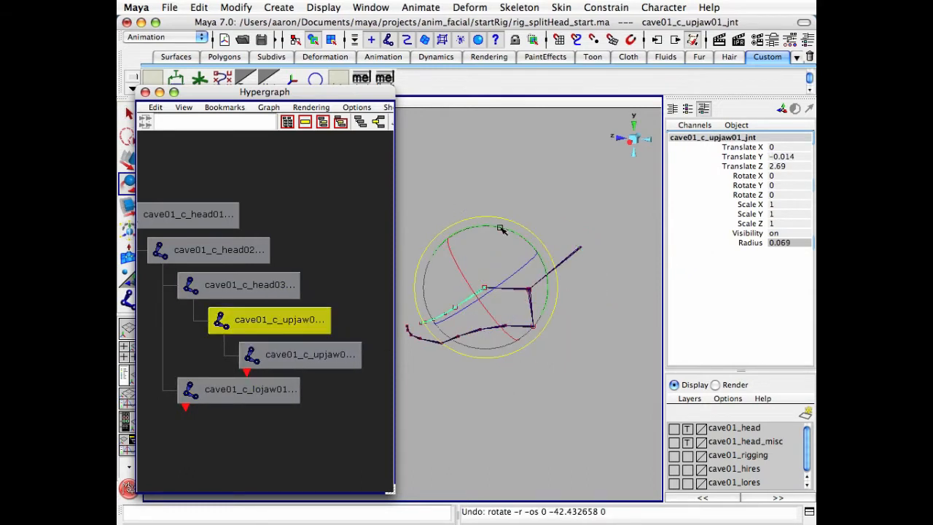
{"action": "left_click_drag", "start_coordinate": [500, 229], "coordinate": [569, 264]}
{"action": "key", "text": "z"}
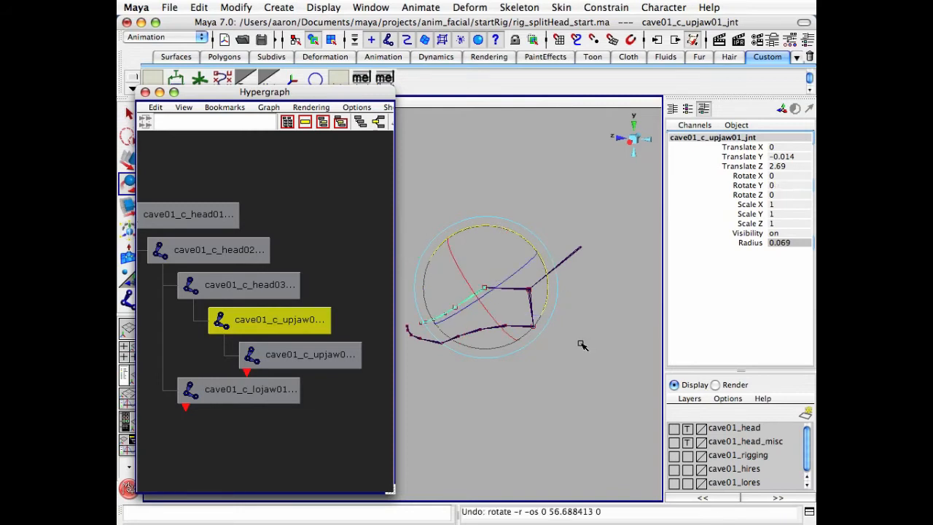
- Clear the joint selection, make the cave01_head layer visible, and close the Hypergraph window
{"action": "key", "text": "q"}
{"action": "left_click", "coordinate": [565, 420]}
{"action": "right_click_drag", "start_coordinate": [551, 340], "coordinate": [540, 358], "text": "alt"}
{"action": "middle_click_drag", "start_coordinate": [540, 358], "coordinate": [567, 355], "text": "alt"}
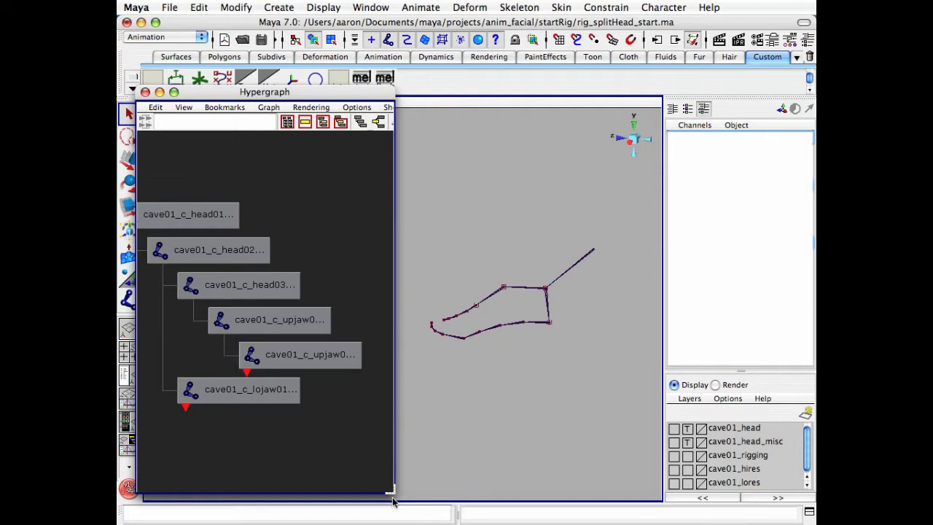
{"action": "left_click", "coordinate": [674, 428]}
{"action": "left_click_drag", "start_coordinate": [531, 407], "coordinate": [545, 423], "text": "alt"}
{"action": "left_click_drag", "start_coordinate": [391, 492], "coordinate": [360, 492]}
{"action": "left_click_drag", "start_coordinate": [386, 456], "coordinate": [527, 454], "text": "alt"}
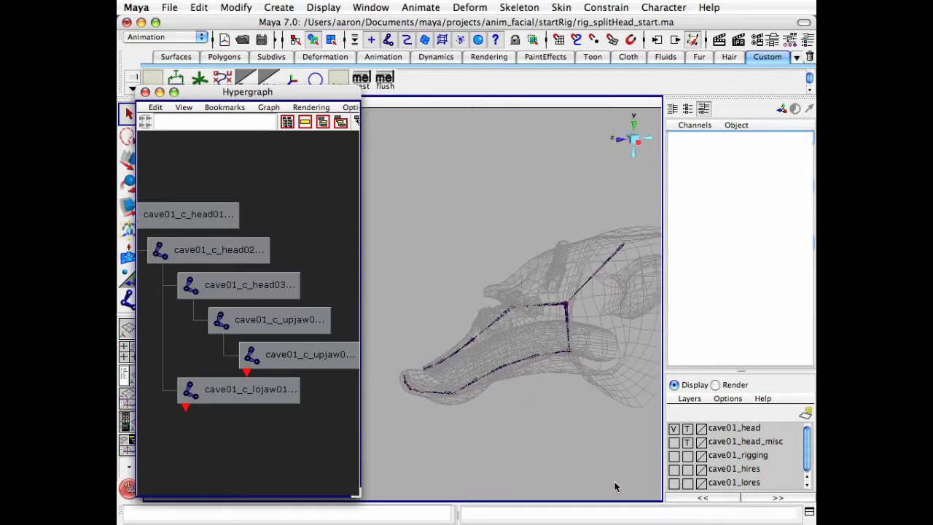
{"action": "left_click", "coordinate": [145, 92]}
{"action": "mouse_move", "coordinate": [379, 236]}
{"action": "left_mouse_down", "text": "alt"}
{"action": "mouse_move", "coordinate": [317, 258]}
{"action": "mouse_move", "coordinate": [389, 243]}
{"action": "mouse_move", "coordinate": [408, 251]}
{"action": "left_mouse_up", "text": "alt"}
- Set the cave01_head layer to reference display and show the head model in wireframe
{"action": "left_click", "coordinate": [687, 428]}
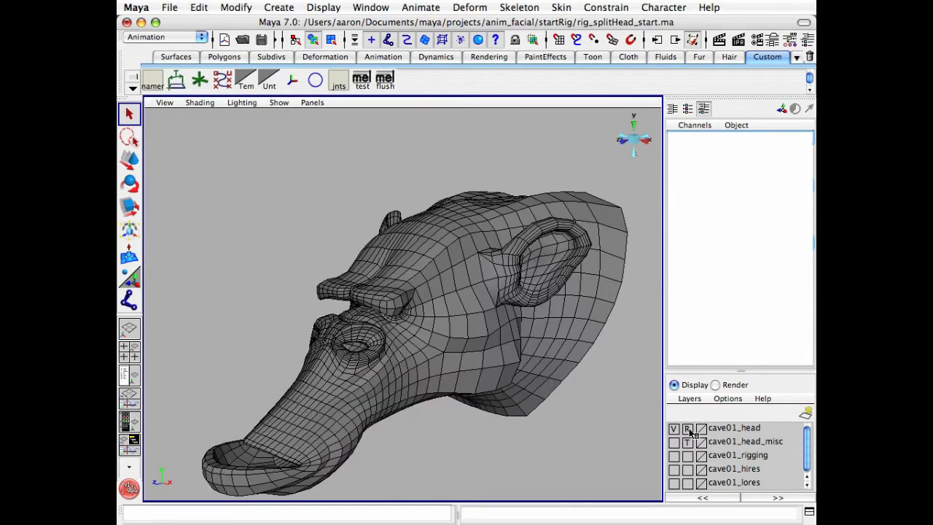
{"action": "mouse_move", "coordinate": [390, 379]}
{"action": "left_mouse_down", "text": "alt"}
{"action": "mouse_move", "coordinate": [423, 354]}
{"action": "mouse_move", "coordinate": [427, 373]}
{"action": "mouse_move", "coordinate": [511, 357]}
{"action": "mouse_move", "coordinate": [501, 376]}
{"action": "mouse_move", "coordinate": [438, 364]}
{"action": "mouse_move", "coordinate": [460, 349]}
{"action": "mouse_move", "coordinate": [468, 369]}
{"action": "mouse_move", "coordinate": [483, 369]}
{"action": "mouse_move", "coordinate": [460, 346]}
{"action": "left_mouse_up", "text": "alt"}
{"action": "key", "text": "4"}
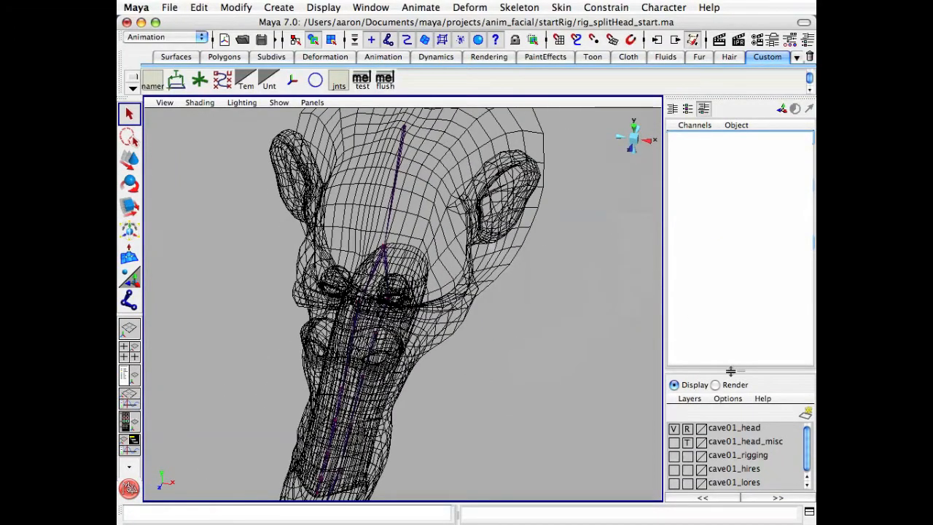
- Set the cave01_head layer back to template display and inspect the jaw joints inside the head
{"action": "left_click", "coordinate": [689, 429]}
{"action": "left_click", "coordinate": [690, 428]}
{"action": "left_click_drag", "start_coordinate": [476, 333], "coordinate": [453, 337], "text": "alt"}
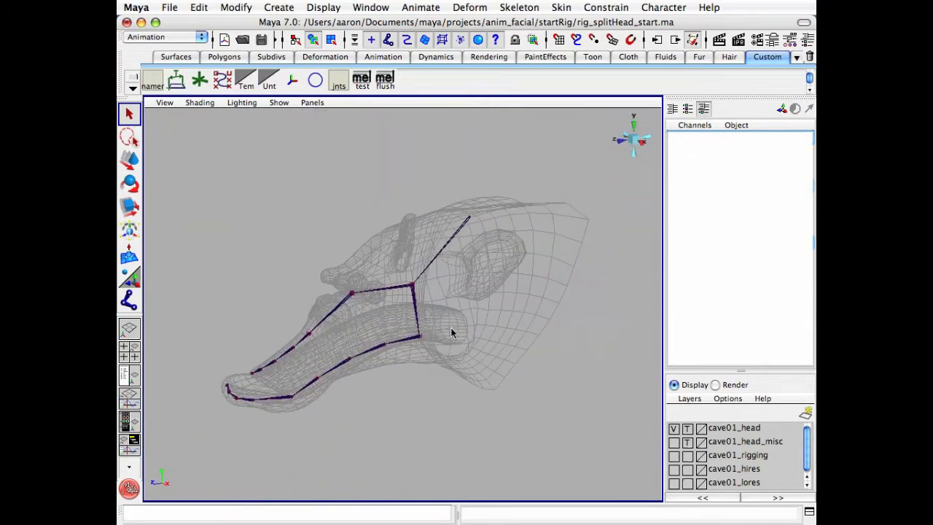
{"action": "right_click_drag", "start_coordinate": [425, 331], "coordinate": [556, 322], "text": "alt"}
{"action": "mouse_move", "coordinate": [466, 306]}
{"action": "left_mouse_down", "text": "alt"}
{"action": "mouse_move", "coordinate": [562, 309]}
{"action": "mouse_move", "coordinate": [457, 294]}
{"action": "left_mouse_up", "text": "alt"}
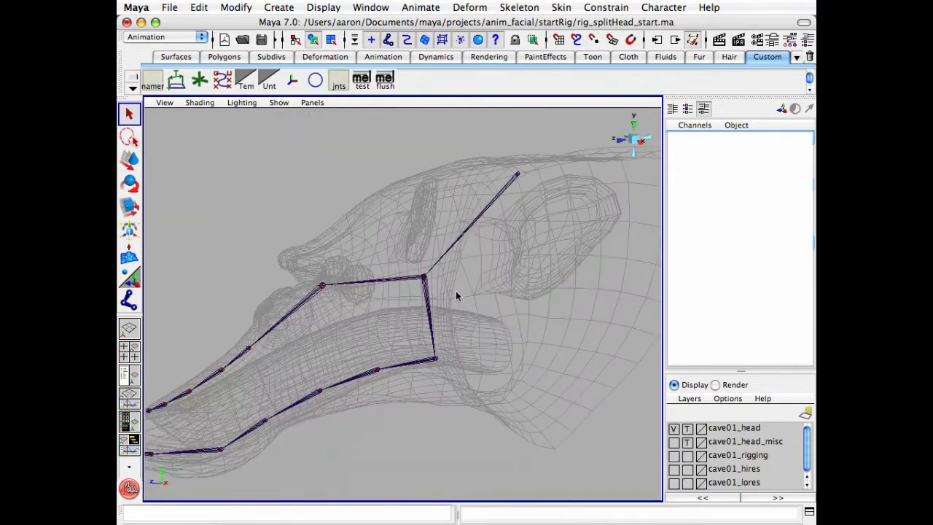
{"action": "left_click_drag", "start_coordinate": [524, 367], "coordinate": [616, 358], "text": "alt"}
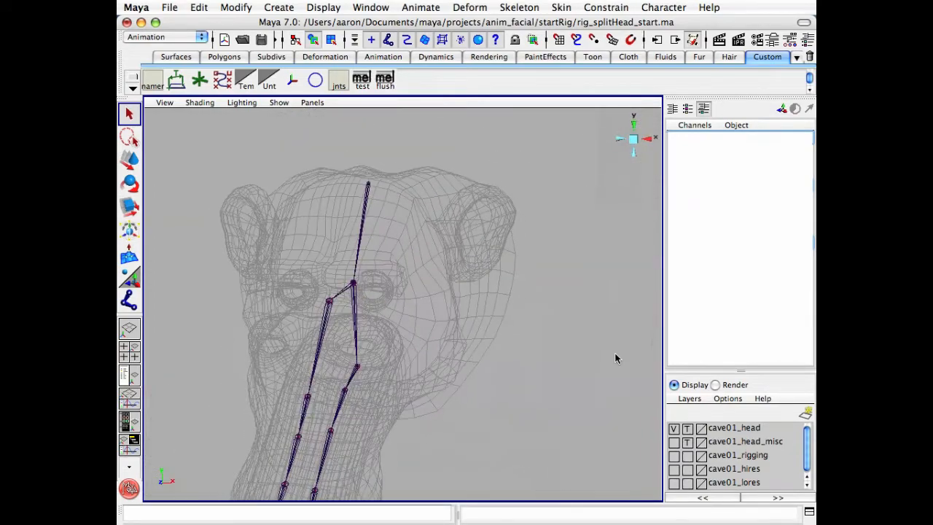
- Set the cave01_head layer to normal display and select the head mesh
{"action": "left_click", "coordinate": [688, 430]}
{"action": "left_click", "coordinate": [687, 429]}
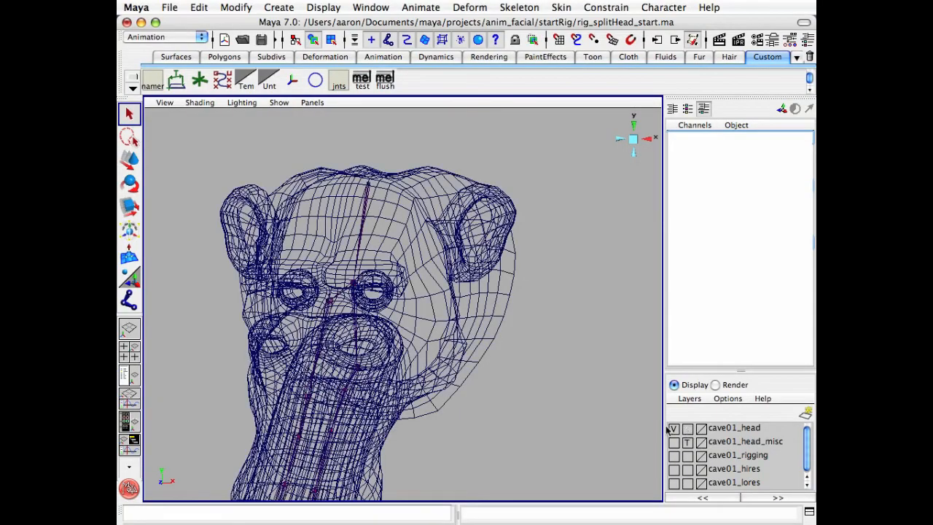
{"action": "left_click_drag", "start_coordinate": [445, 348], "coordinate": [363, 344], "text": "alt"}
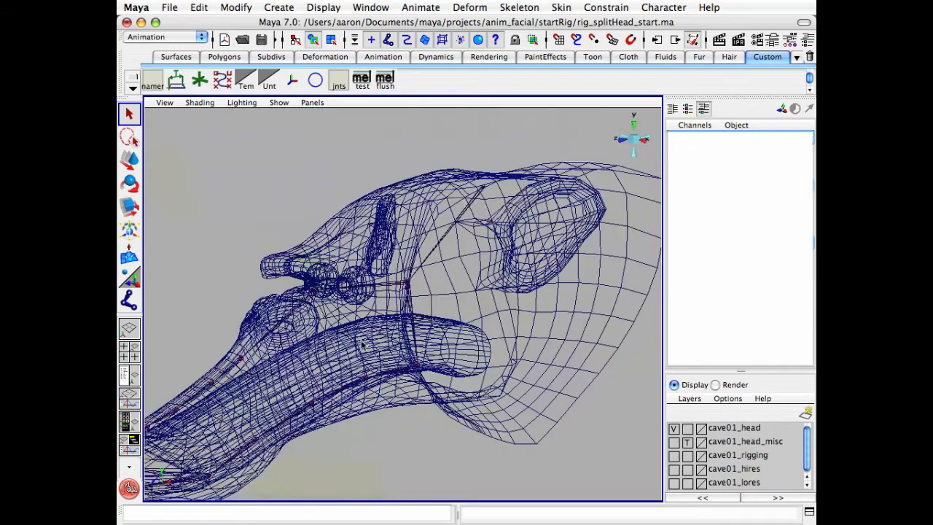
{"action": "left_click", "coordinate": [556, 267]}
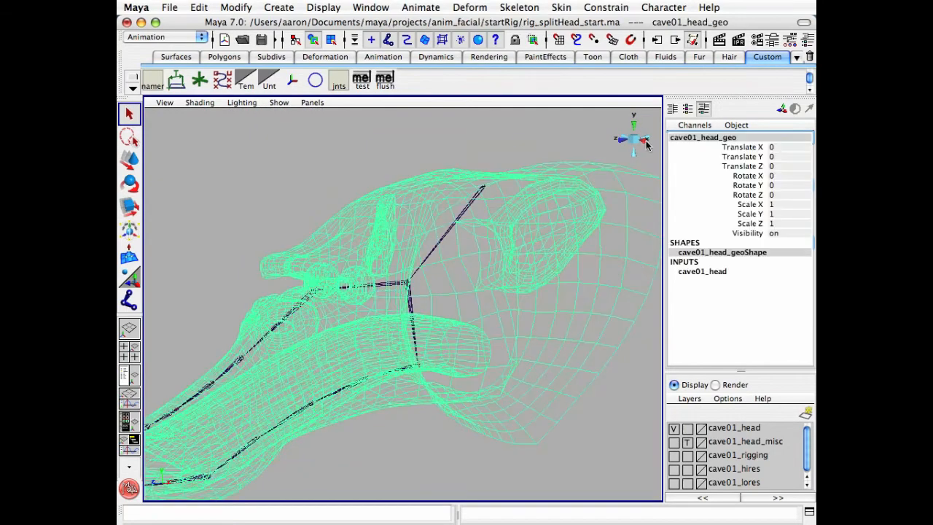
- Switch to the right side view with the cave01_head layer templated and nothing selected
{"action": "left_click", "coordinate": [644, 142]}
{"action": "left_click", "coordinate": [687, 428]}
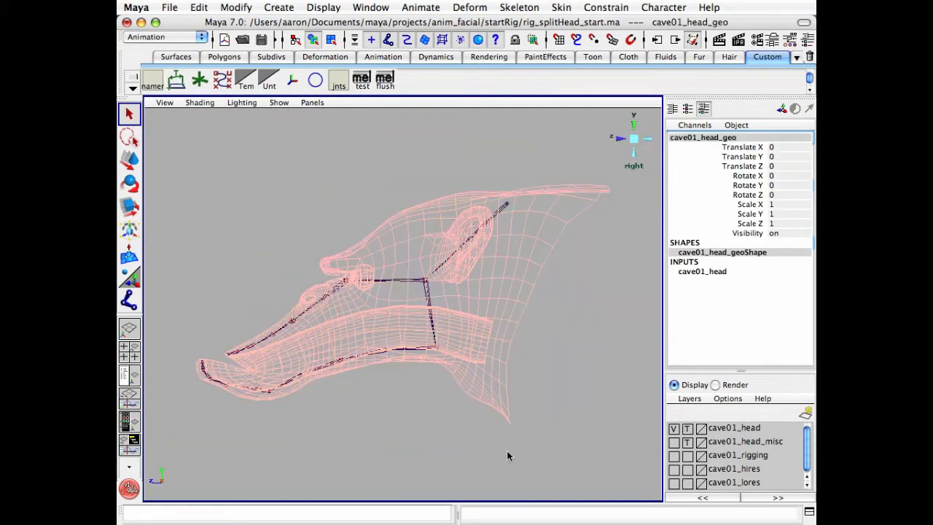
{"action": "left_click", "coordinate": [479, 441]}
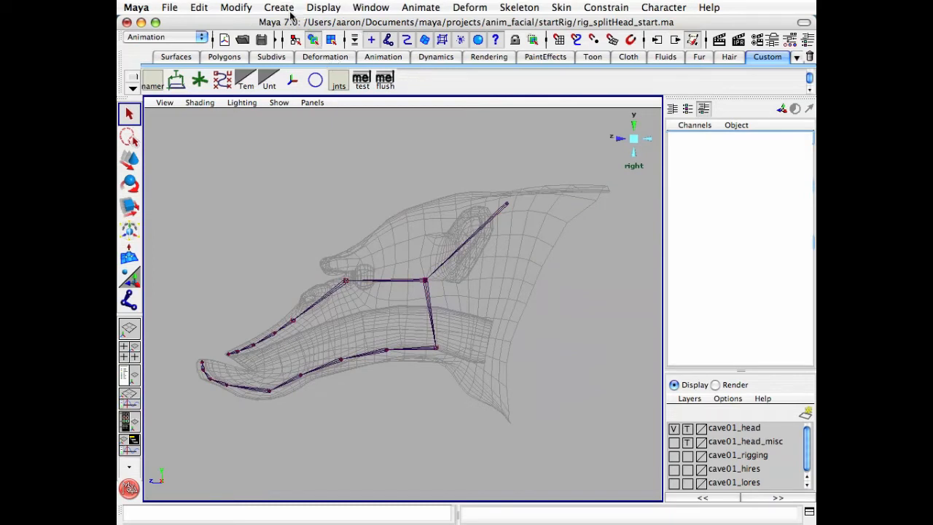
- Start a curve with the CV Curve Tool, placing its first point just above the head02 joint, in front of the ear
{"action": "left_click", "coordinate": [278, 8]}
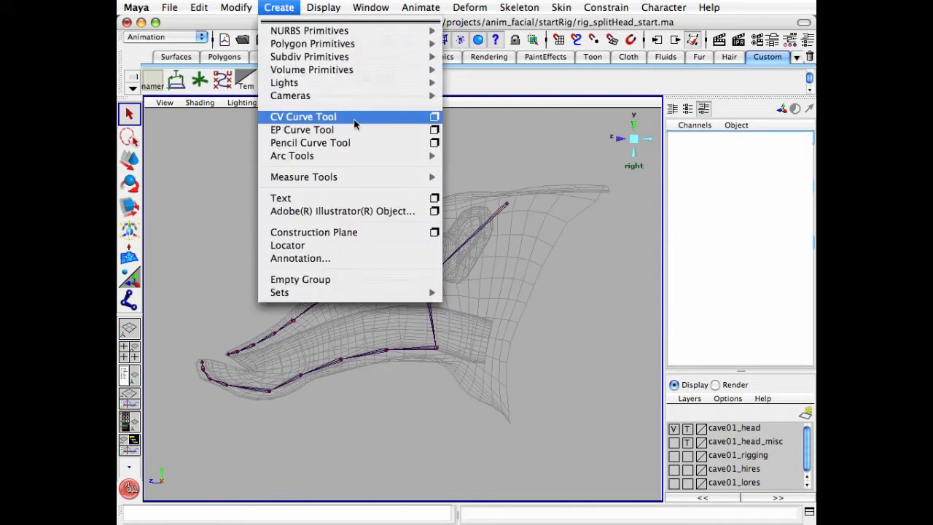
{"action": "left_click", "coordinate": [355, 125]}
{"action": "scroll", "coordinate": [514, 174], "scroll_direction": "up", "scroll_amount": 6}
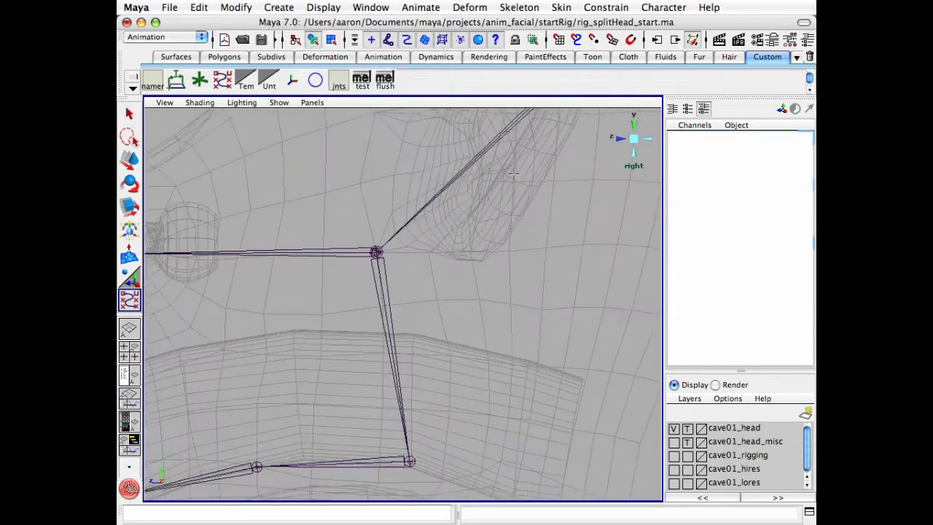
{"action": "scroll", "coordinate": [513, 174], "scroll_direction": "up", "scroll_amount": 3}
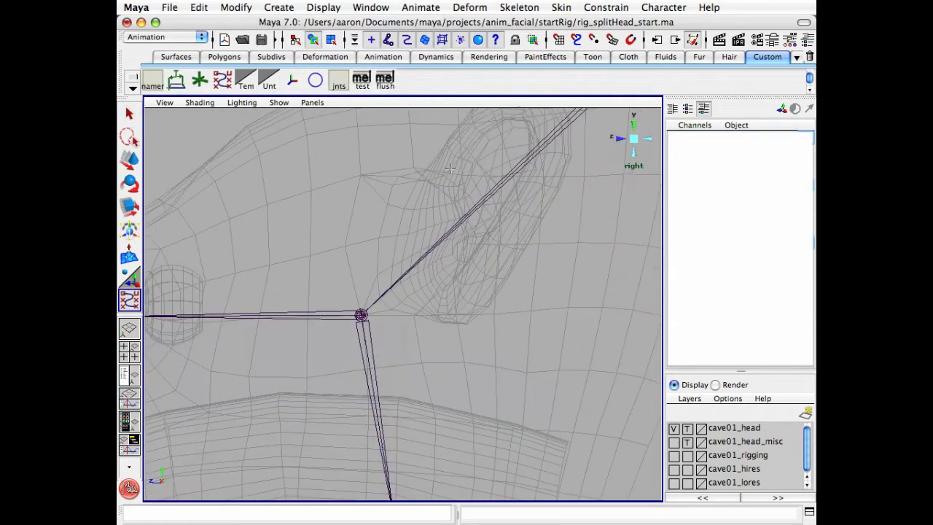
{"action": "left_click", "coordinate": [406, 232]}
{"action": "middle_click_drag", "start_coordinate": [481, 252], "coordinate": [433, 276], "text": "alt"}
{"action": "right_click_drag", "start_coordinate": [432, 276], "coordinate": [490, 256], "text": "alt"}
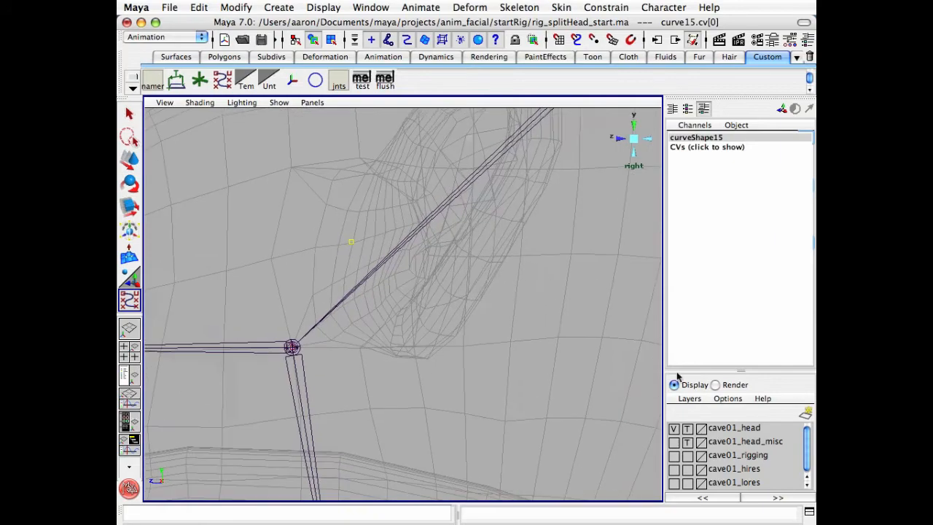
- Place the curve's second point at the side of the head near the ear's base, working in the top view
{"action": "left_click", "coordinate": [631, 142]}
{"action": "left_click_drag", "start_coordinate": [281, 252], "coordinate": [310, 260], "text": "alt"}
{"action": "right_click_drag", "start_coordinate": [310, 260], "coordinate": [255, 281], "text": "alt"}
{"action": "left_click_drag", "start_coordinate": [291, 288], "coordinate": [408, 294], "text": "alt"}
{"action": "left_click", "coordinate": [634, 129]}
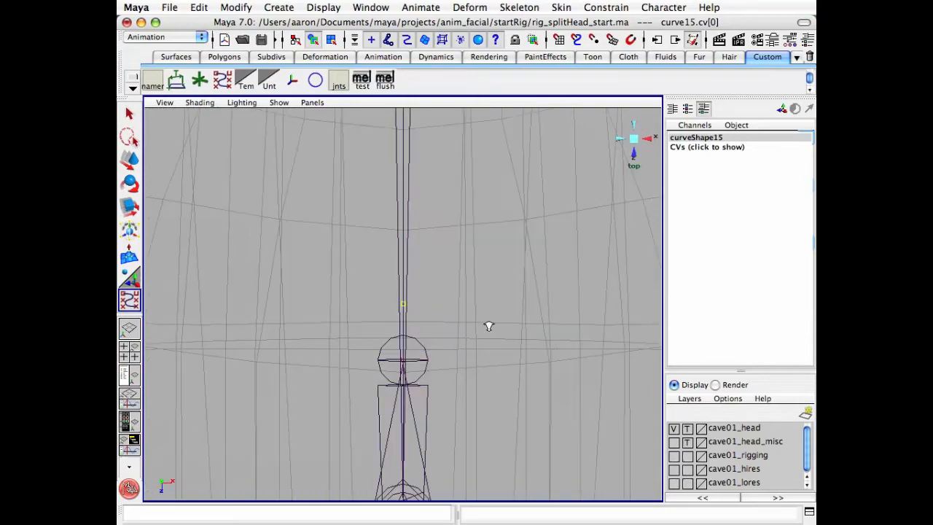
{"action": "right_click_drag", "start_coordinate": [489, 325], "coordinate": [419, 321], "text": "alt"}
{"action": "middle_click_drag", "start_coordinate": [540, 310], "coordinate": [430, 312], "text": "alt"}
{"action": "right_click_drag", "start_coordinate": [430, 312], "coordinate": [484, 305], "text": "alt"}
{"action": "left_click", "coordinate": [437, 289]}
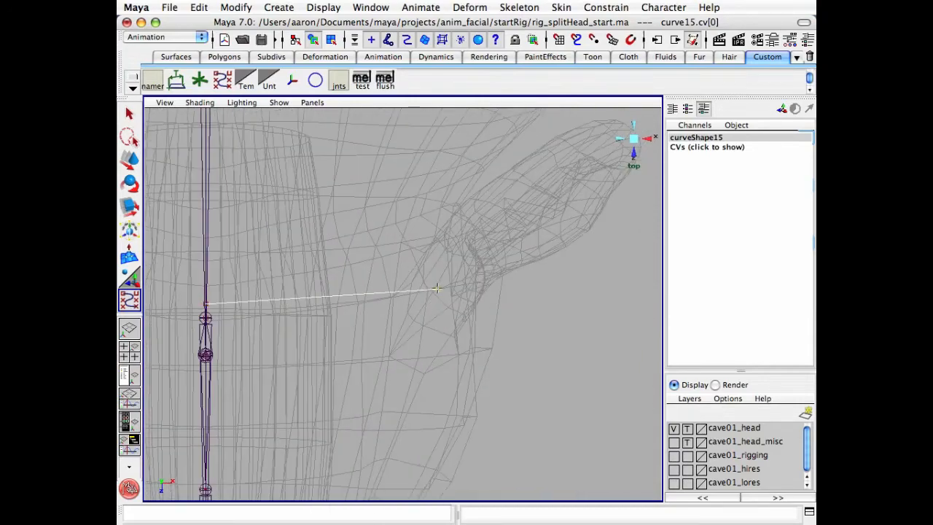
{"action": "left_click_drag", "start_coordinate": [437, 289], "coordinate": [397, 298]}
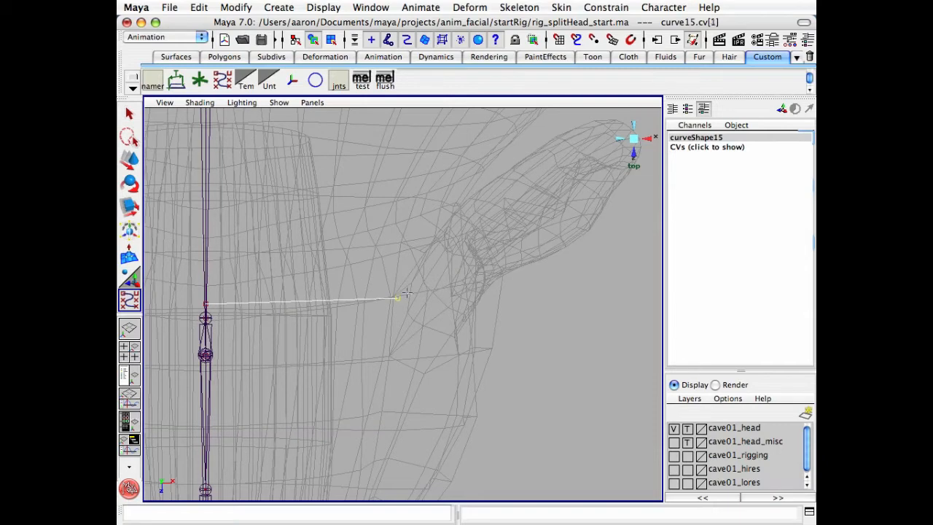
- Add the curve's third and fourth points, at the root of the ear and along its lower half
{"action": "left_click", "coordinate": [465, 263]}
{"action": "left_click_drag", "start_coordinate": [465, 262], "coordinate": [465, 261]}
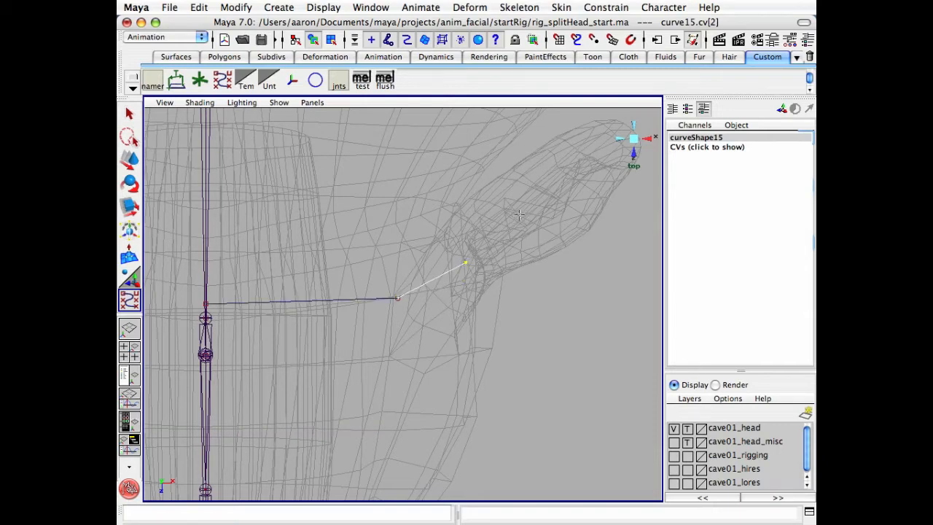
{"action": "left_click", "coordinate": [515, 215]}
{"action": "left_click_drag", "start_coordinate": [556, 169], "coordinate": [566, 173]}
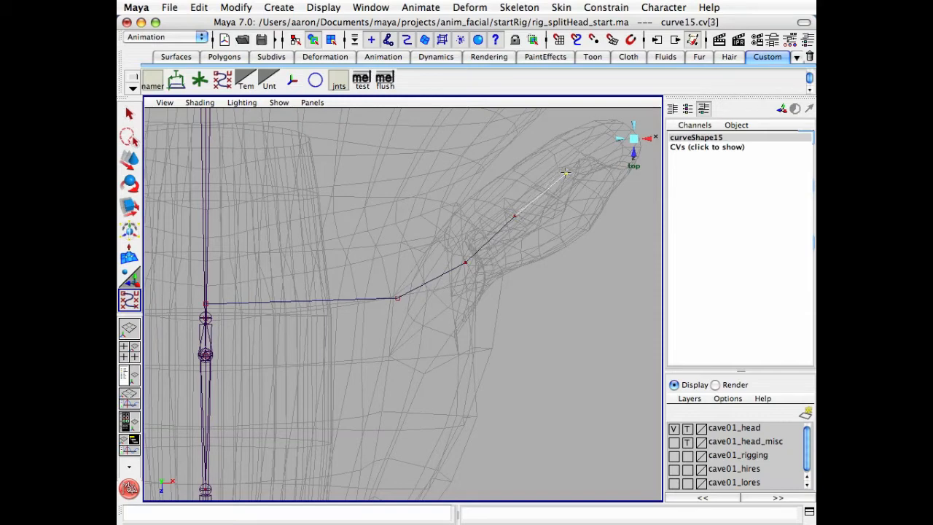
{"action": "left_click", "coordinate": [621, 134]}
{"action": "key", "text": "z"}
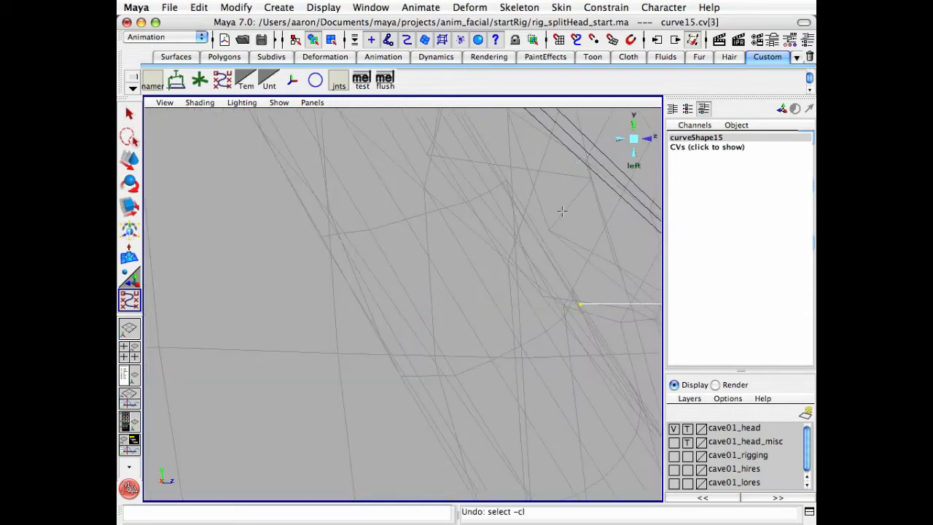
- Return to the top view, add two more curve points out to the ear's tip, and finish the curve
{"action": "left_click", "coordinate": [631, 138]}
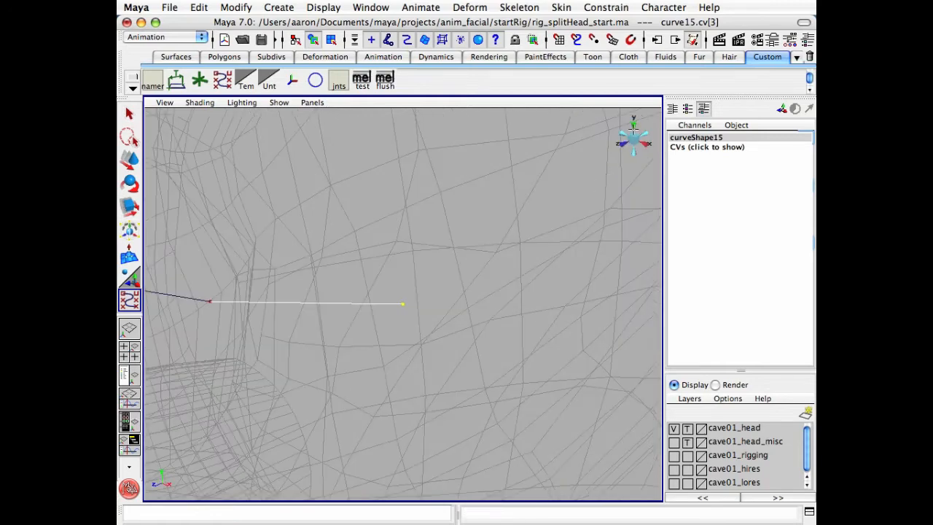
{"action": "left_click", "coordinate": [633, 125]}
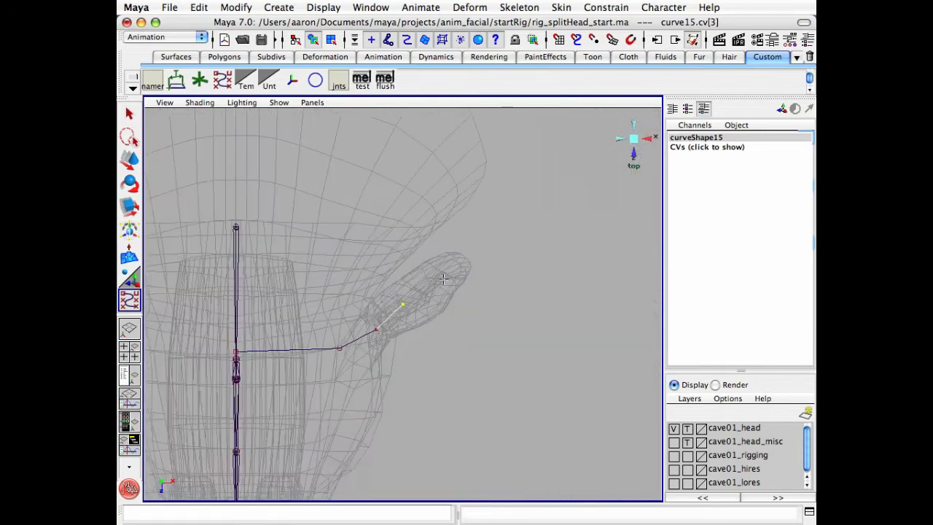
{"action": "left_click", "coordinate": [433, 278]}
{"action": "left_click", "coordinate": [458, 259]}
{"action": "key", "text": "Return"}
- Turn on Disp CV for the new ear curve in its shape attributes and close the Attribute Editor
{"action": "key", "text": "ctrl+a"}
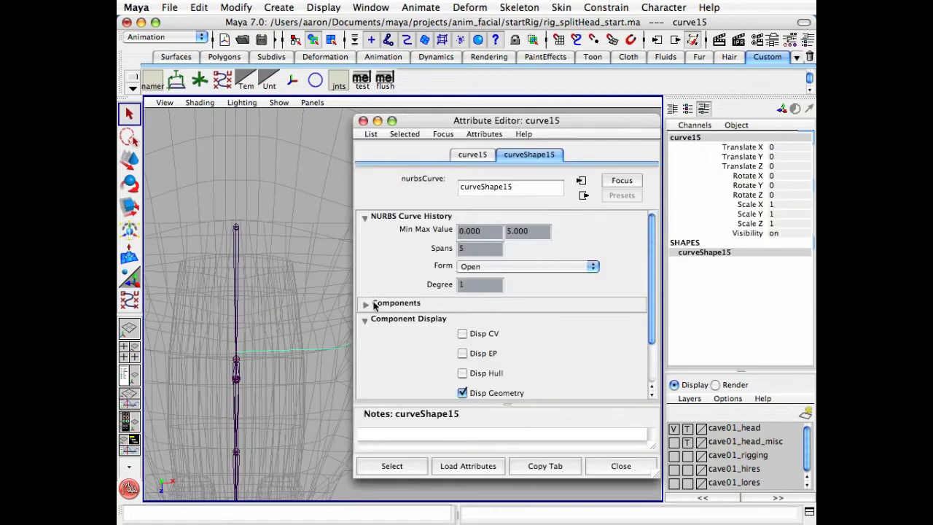
{"action": "left_click", "coordinate": [462, 333]}
{"action": "left_click", "coordinate": [621, 466]}
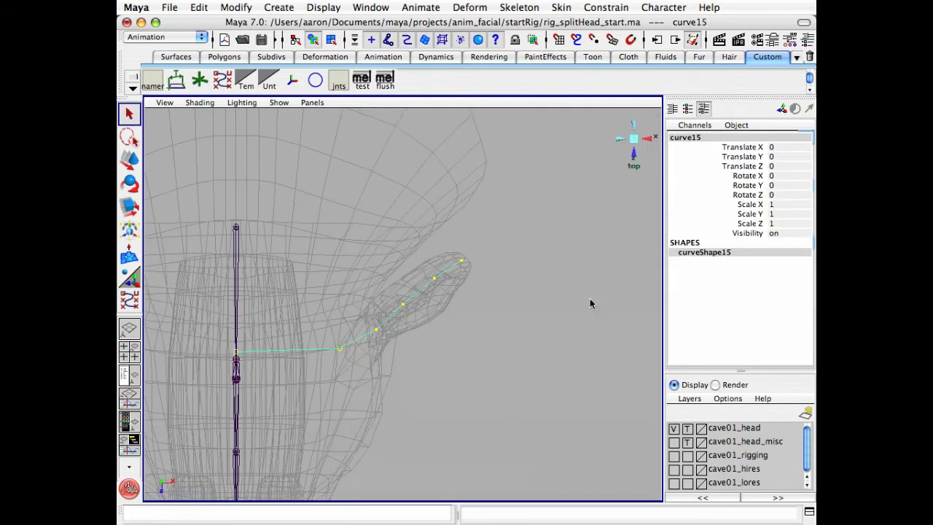
- Switch to the perspective view, set the cave01_head layer to Reference, and view the head shaded with nothing selected
{"action": "left_click", "coordinate": [636, 140]}
{"action": "left_click_drag", "start_coordinate": [507, 298], "coordinate": [572, 371], "text": "alt"}
{"action": "left_click", "coordinate": [687, 429]}
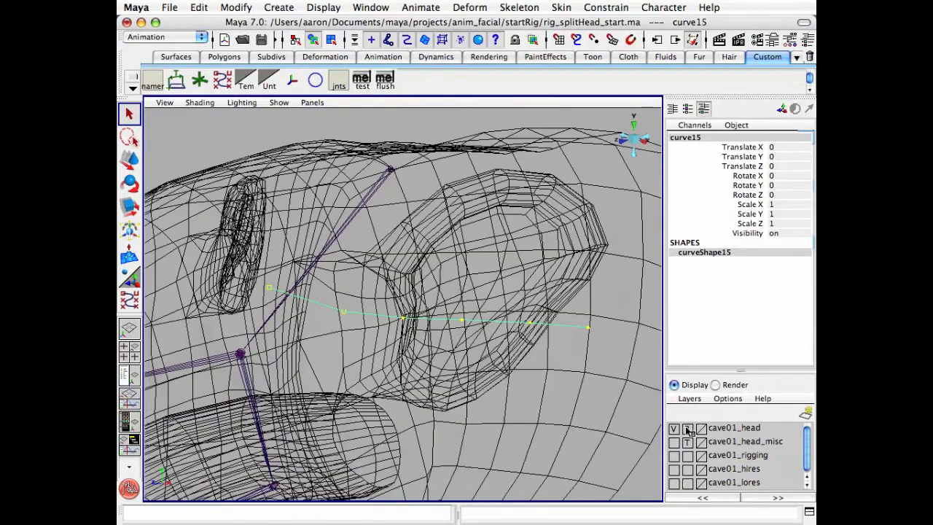
{"action": "key", "text": "5"}
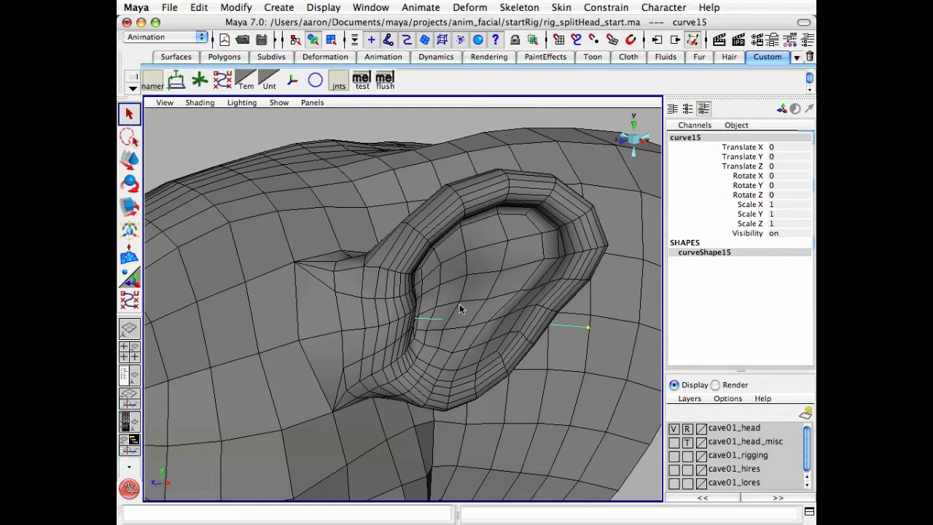
{"action": "left_click_drag", "start_coordinate": [541, 285], "coordinate": [517, 291], "text": "alt"}
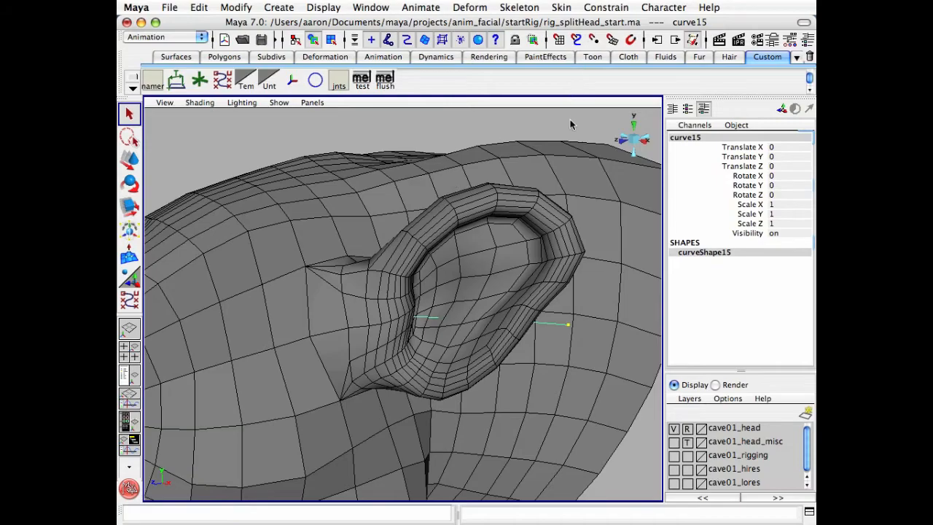
{"action": "left_click", "coordinate": [614, 470]}
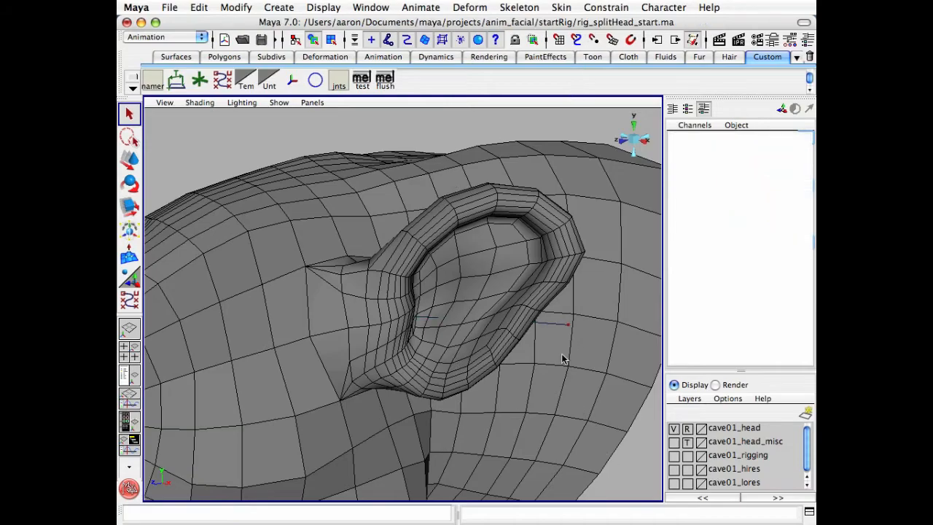
- Display the head in wireframe and put the ear curve in component mode with only its points selectable
{"action": "key", "text": "4"}
{"action": "right_click_drag", "start_coordinate": [461, 371], "coordinate": [513, 374], "text": "alt"}
{"action": "left_click_drag", "start_coordinate": [513, 373], "coordinate": [514, 346], "text": "alt"}
{"action": "left_click", "coordinate": [511, 320]}
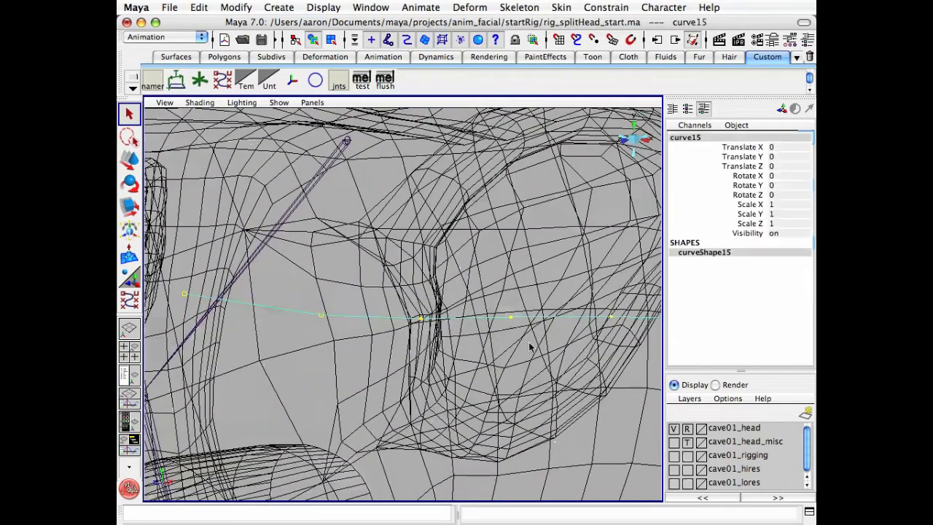
{"action": "left_click", "coordinate": [601, 432]}
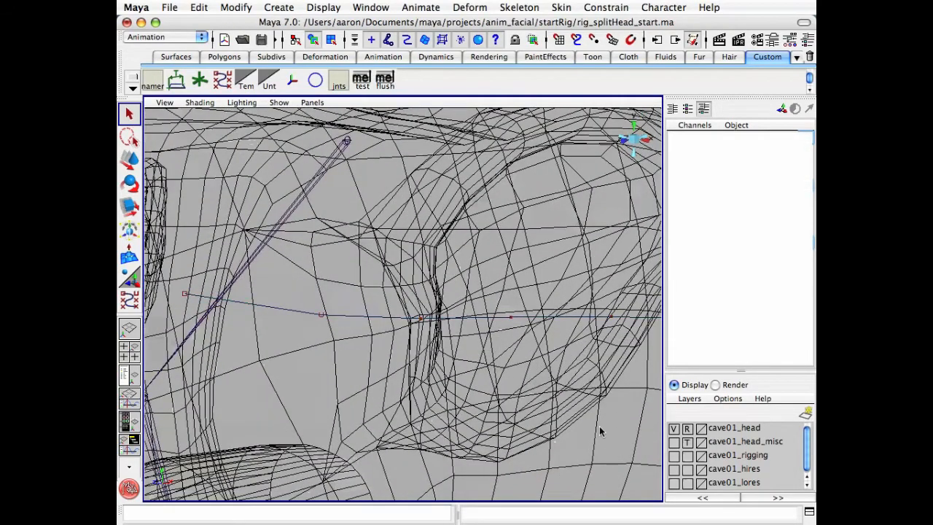
{"action": "key", "text": "F8"}
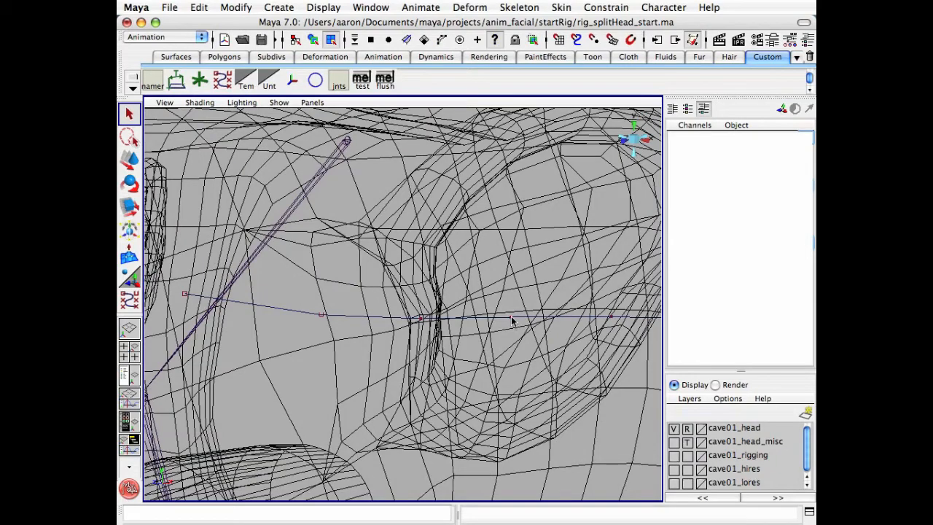
{"action": "left_click", "coordinate": [512, 318]}
{"action": "right_click_drag", "start_coordinate": [532, 318], "coordinate": [505, 318], "text": "alt"}
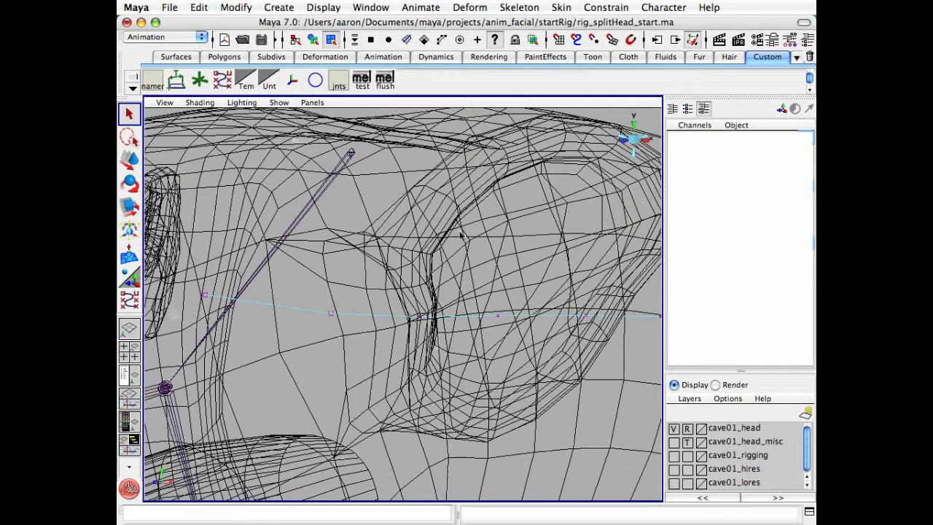
{"action": "left_click", "coordinate": [493, 42]}
{"action": "left_click", "coordinate": [372, 39]}
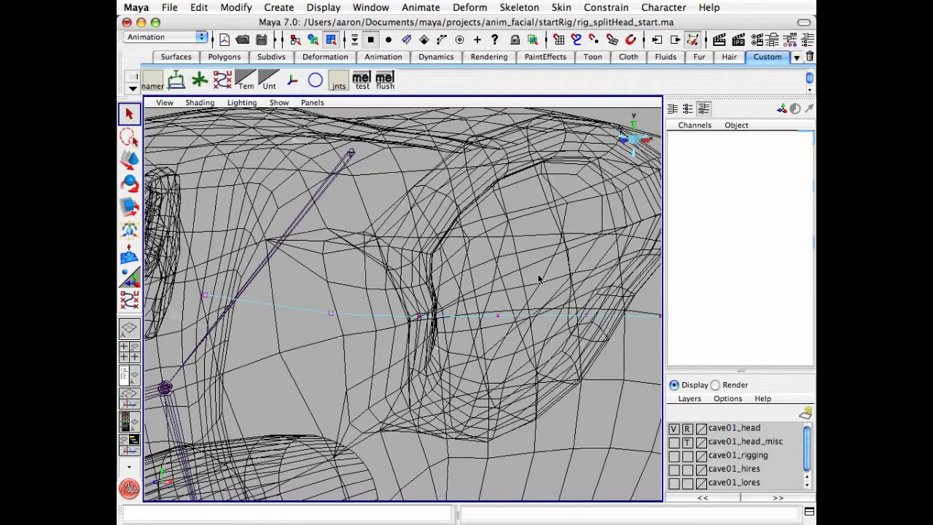
- Turn on point snapping and snap the ear curve's cv[3] to a head mesh vertex inside the ear
{"action": "left_click", "coordinate": [499, 316]}
{"action": "mouse_move", "coordinate": [501, 290]}
{"action": "left_mouse_down", "text": "alt"}
{"action": "mouse_move", "coordinate": [507, 282]}
{"action": "mouse_move", "coordinate": [491, 315]}
{"action": "mouse_move", "coordinate": [488, 294]}
{"action": "left_mouse_up", "text": "alt"}
{"action": "key", "text": "w"}
{"action": "key", "text": "5"}
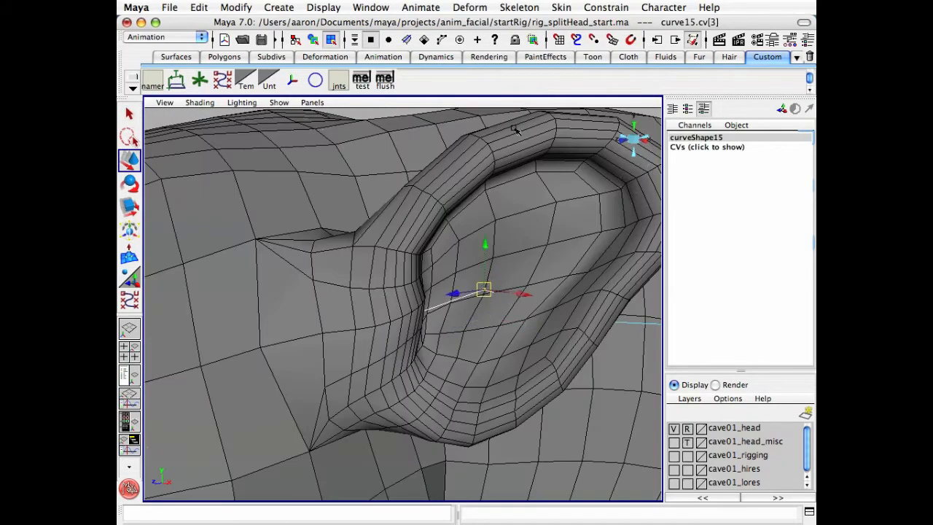
{"action": "left_click", "coordinate": [596, 40]}
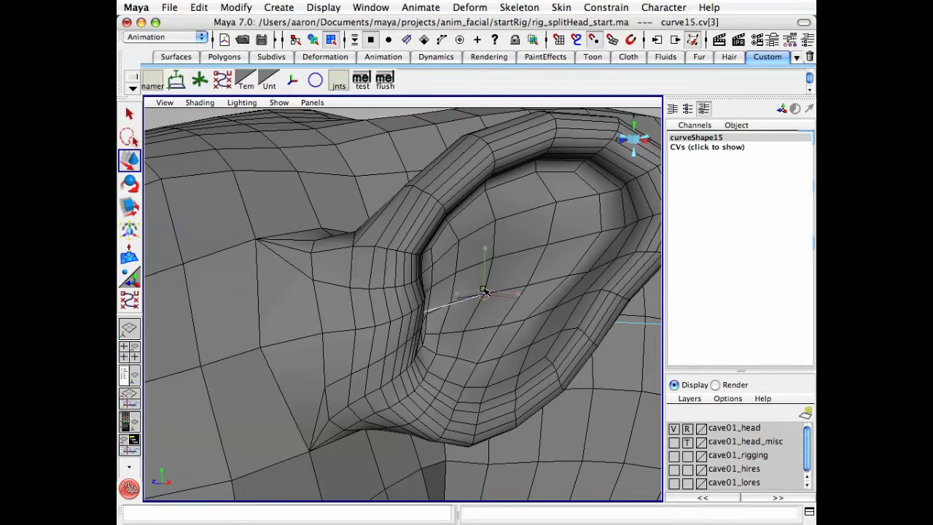
{"action": "left_click_drag", "start_coordinate": [486, 291], "coordinate": [482, 285], "text": "alt"}
{"action": "mouse_move", "coordinate": [535, 275]}
{"action": "left_mouse_down", "text": "alt"}
{"action": "mouse_move", "coordinate": [554, 286]}
{"action": "mouse_move", "coordinate": [523, 285]}
{"action": "mouse_move", "coordinate": [534, 282]}
{"action": "left_mouse_up", "text": "alt"}
{"action": "middle_click_drag", "start_coordinate": [550, 262], "coordinate": [474, 250], "text": "alt"}
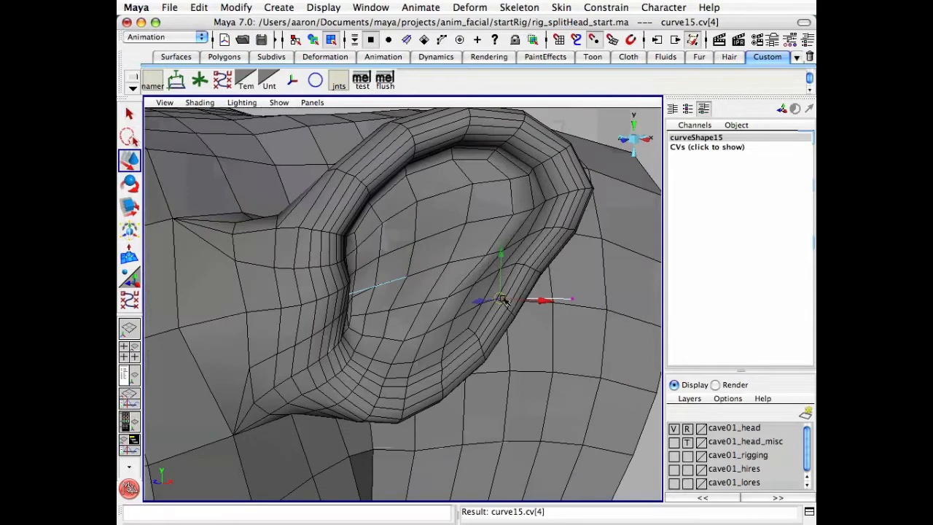
- Snap the curve's cv[4] to a vertex in the ear's rear inner fold and cv[5] to a vertex on the outer rim
{"action": "left_click_drag", "start_coordinate": [503, 299], "coordinate": [483, 260]}
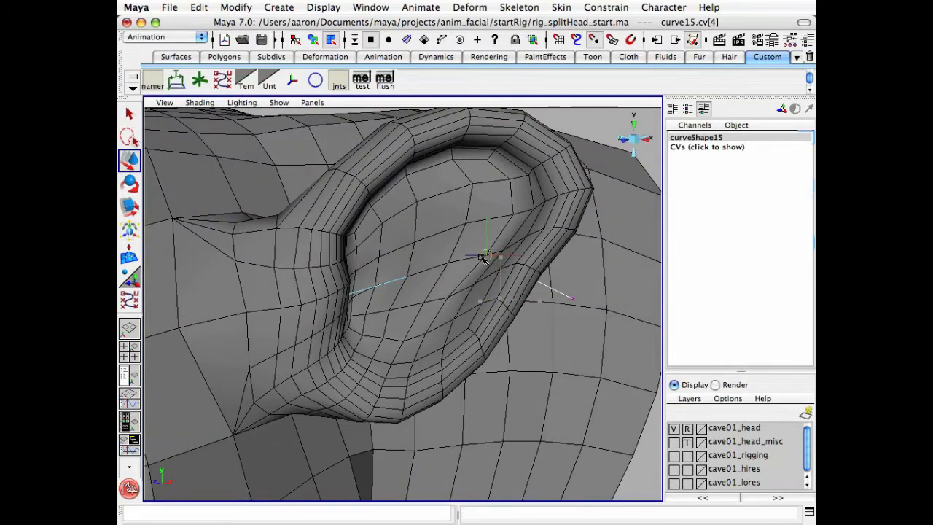
{"action": "key", "text": "Right"}
{"action": "left_click_drag", "start_coordinate": [495, 260], "coordinate": [389, 312], "text": "alt"}
{"action": "left_click_drag", "start_coordinate": [377, 247], "coordinate": [487, 249], "text": "alt"}
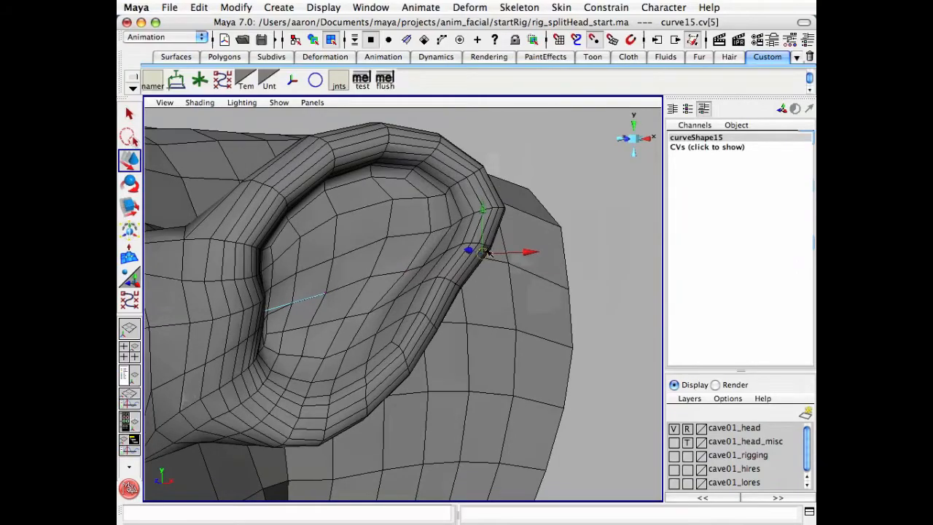
- Step back to cv[2] at the ear's root and examine its placement in wireframe and shaded display
{"action": "key", "text": "Left"}
{"action": "key", "text": "Left"}
{"action": "key", "text": "Left"}
{"action": "key", "text": "4"}
{"action": "mouse_move", "coordinate": [487, 251]}
{"action": "left_mouse_down", "text": "alt"}
{"action": "mouse_move", "coordinate": [394, 286]}
{"action": "mouse_move", "coordinate": [452, 343]}
{"action": "mouse_move", "coordinate": [477, 385]}
{"action": "mouse_move", "coordinate": [488, 340]}
{"action": "left_mouse_up", "text": "alt"}
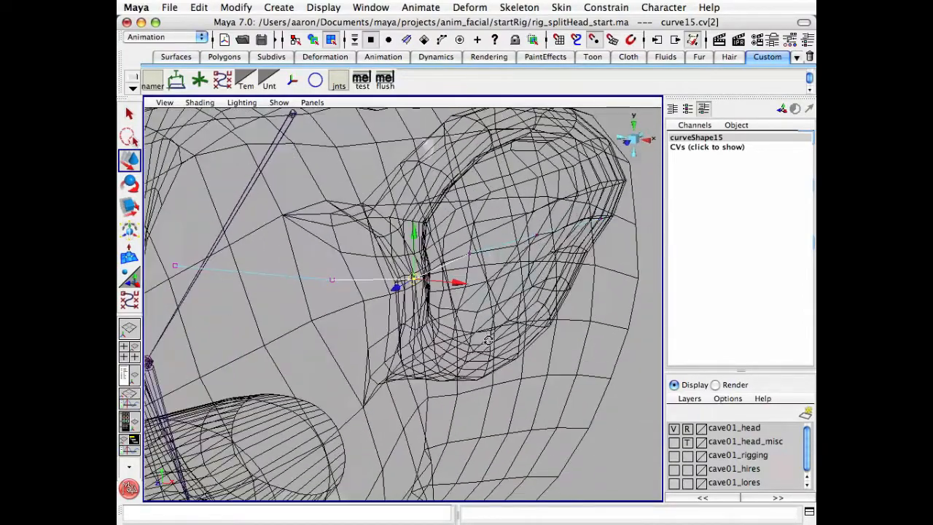
{"action": "mouse_move", "coordinate": [397, 298]}
{"action": "left_mouse_down", "text": "alt"}
{"action": "mouse_move", "coordinate": [417, 266]}
{"action": "mouse_move", "coordinate": [404, 264]}
{"action": "mouse_move", "coordinate": [431, 314]}
{"action": "mouse_move", "coordinate": [463, 339]}
{"action": "mouse_move", "coordinate": [448, 325]}
{"action": "mouse_move", "coordinate": [414, 321]}
{"action": "mouse_move", "coordinate": [430, 337]}
{"action": "mouse_move", "coordinate": [417, 346]}
{"action": "mouse_move", "coordinate": [355, 304]}
{"action": "left_mouse_up", "text": "alt"}
{"action": "key", "text": "5"}
{"action": "key", "text": "4"}
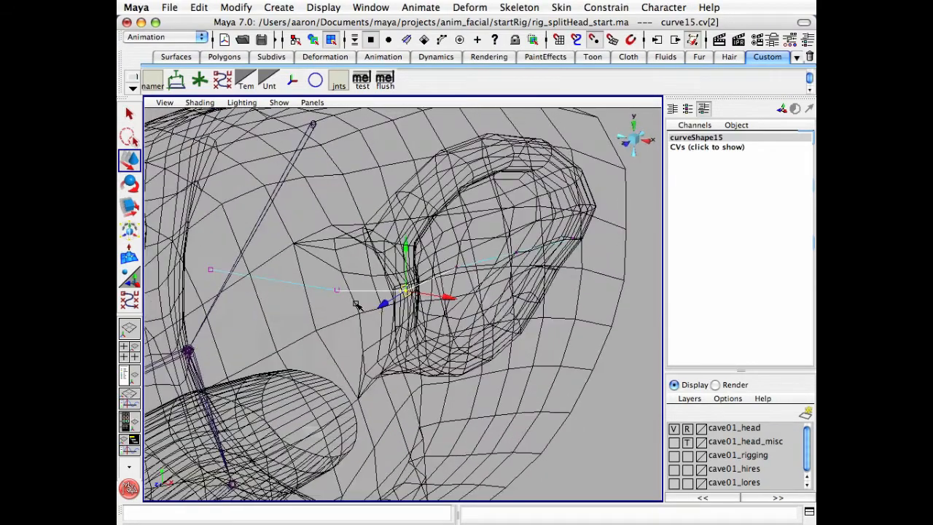
{"action": "key", "text": "5"}
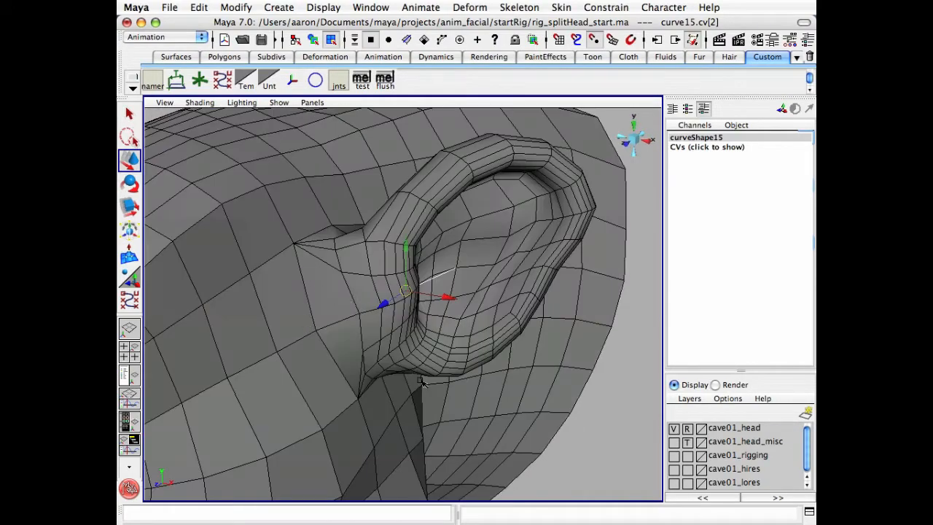
{"action": "left_click_drag", "start_coordinate": [420, 380], "coordinate": [449, 391], "text": "alt"}
- Return to object mode, set the cave01_head layer back to normal display, and select the head mesh
{"action": "key", "text": "F8"}
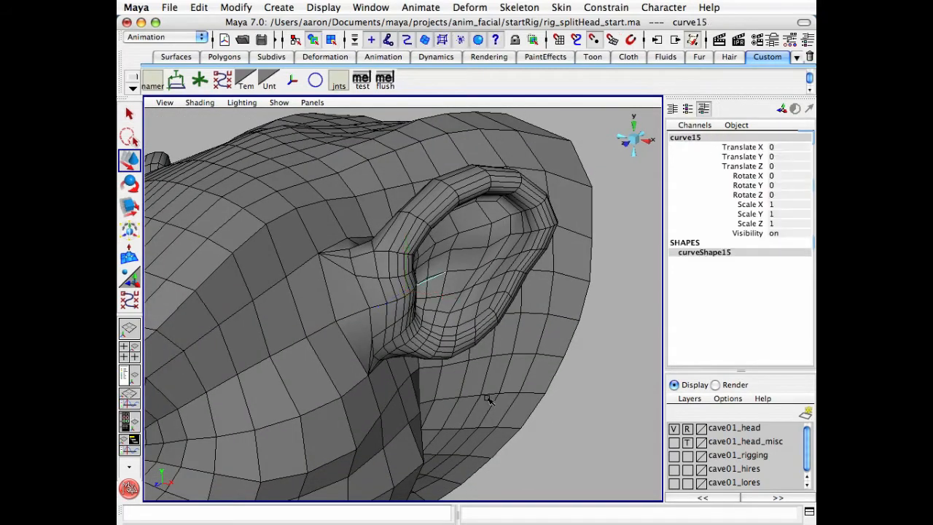
{"action": "left_click", "coordinate": [524, 414]}
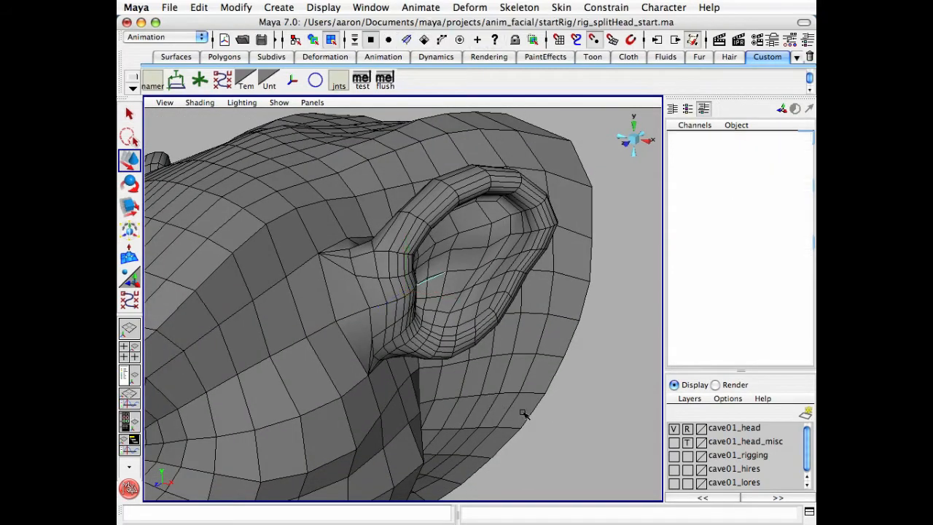
{"action": "key", "text": "F8"}
{"action": "left_click", "coordinate": [562, 462]}
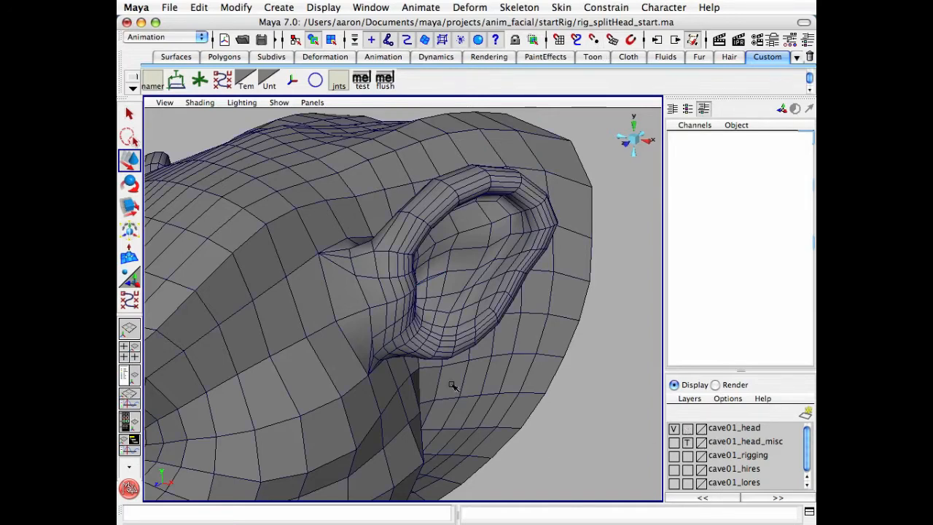
{"action": "left_click", "coordinate": [510, 382]}
{"action": "key", "text": "q"}
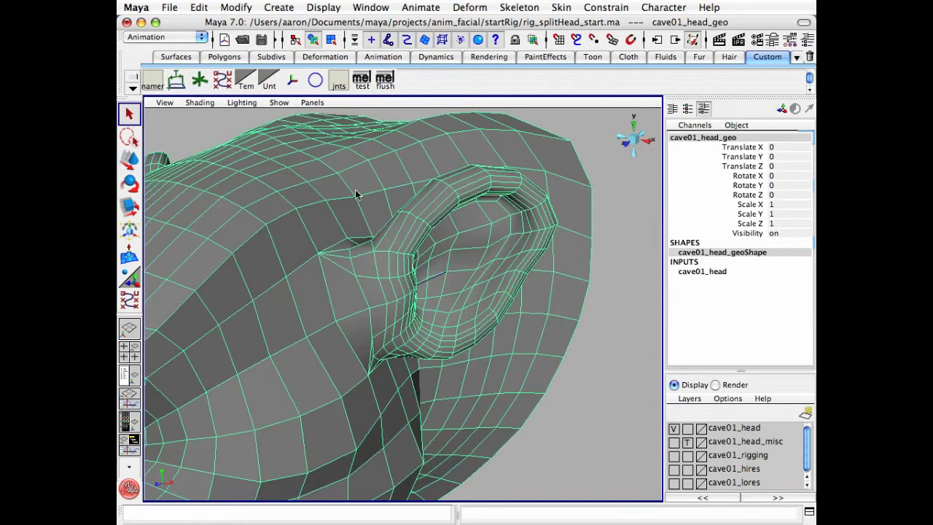
- Try selecting the edge loop around the ear's base with the Select Edge Loop Tool, then clear the selection
{"action": "left_click", "coordinate": [200, 9]}
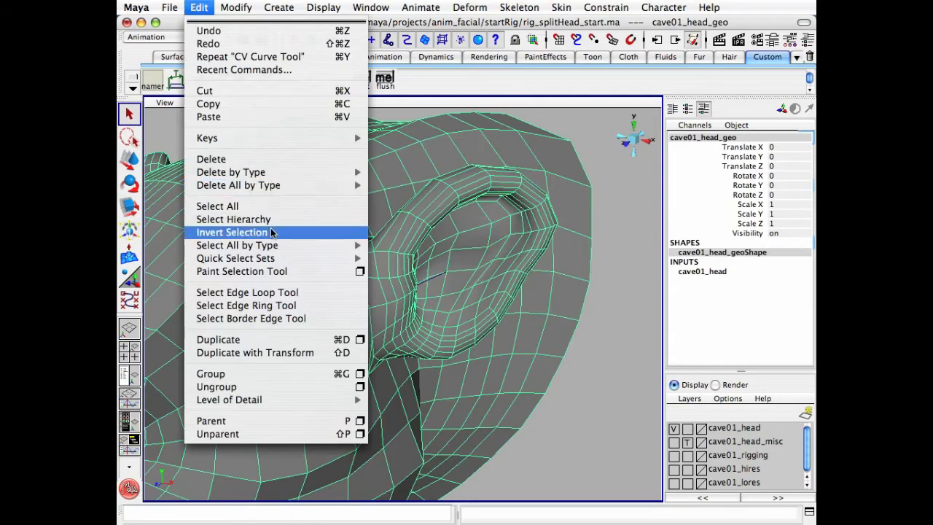
{"action": "left_click", "coordinate": [281, 292]}
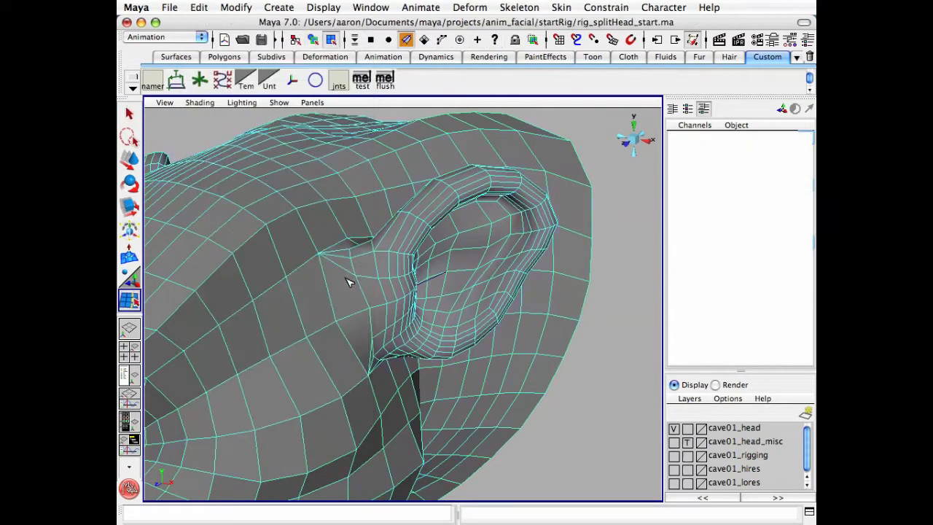
{"action": "right_click_drag", "start_coordinate": [350, 276], "coordinate": [411, 298], "text": "alt"}
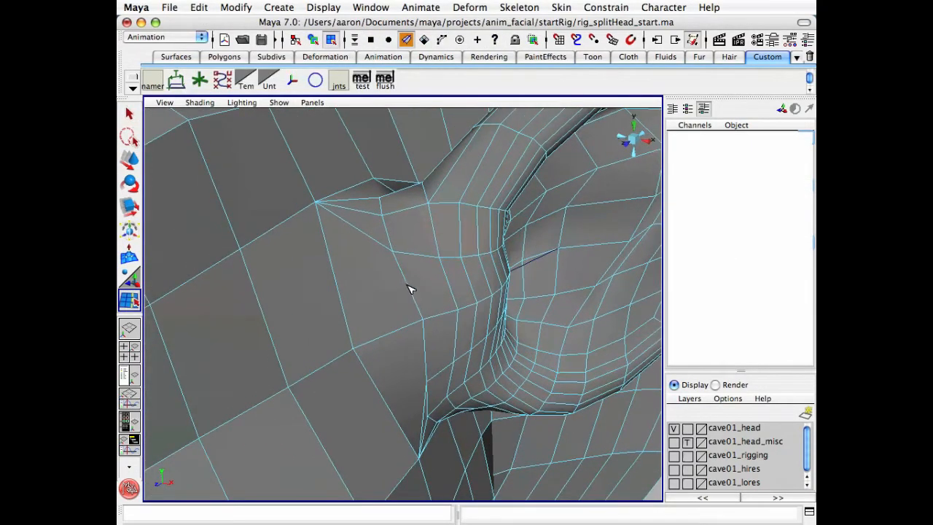
{"action": "left_click", "coordinate": [409, 289]}
{"action": "key", "text": "z"}
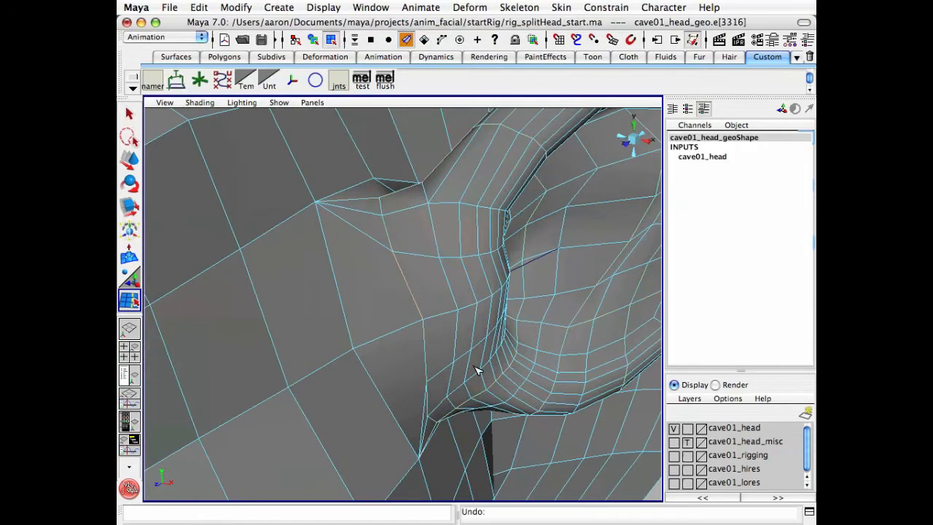
{"action": "left_click_drag", "start_coordinate": [394, 245], "coordinate": [421, 287], "text": "alt"}
{"action": "double_click", "coordinate": [393, 262]}
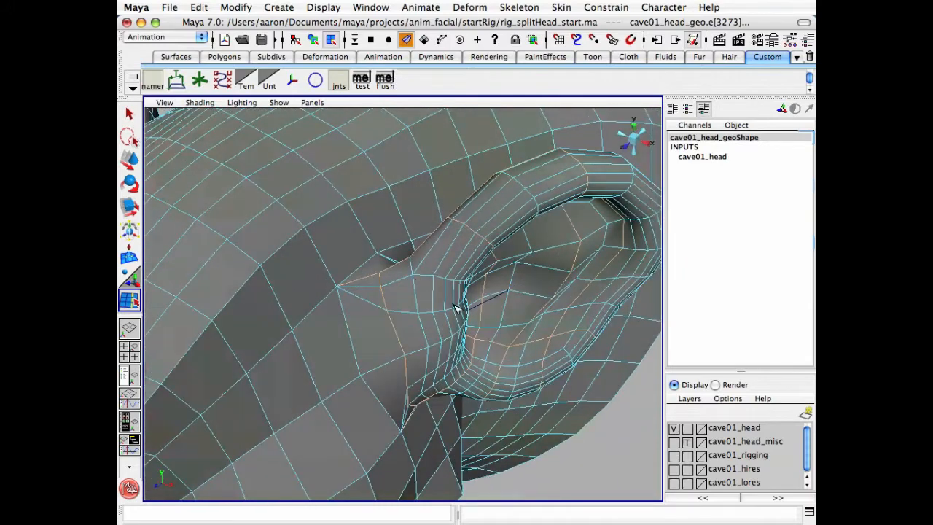
{"action": "key", "text": "q"}
{"action": "left_click", "coordinate": [599, 473]}
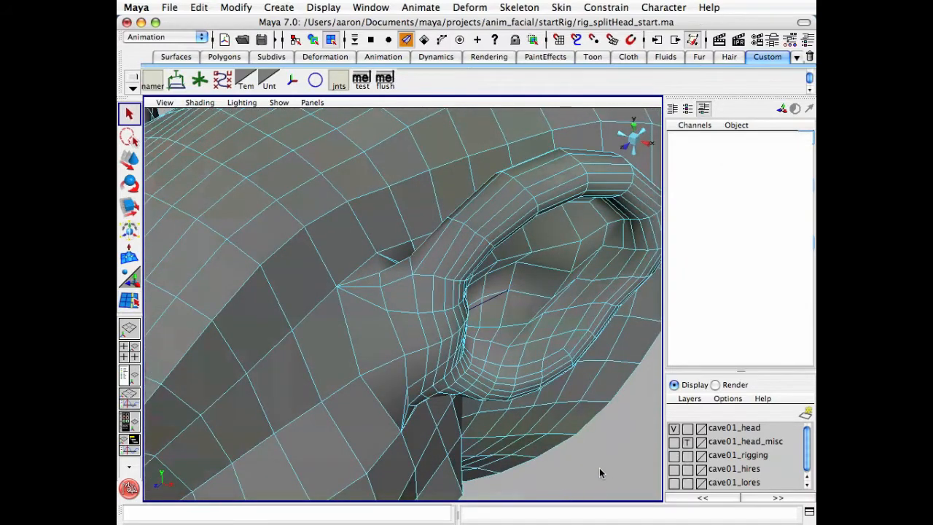
{"action": "left_click", "coordinate": [600, 469]}
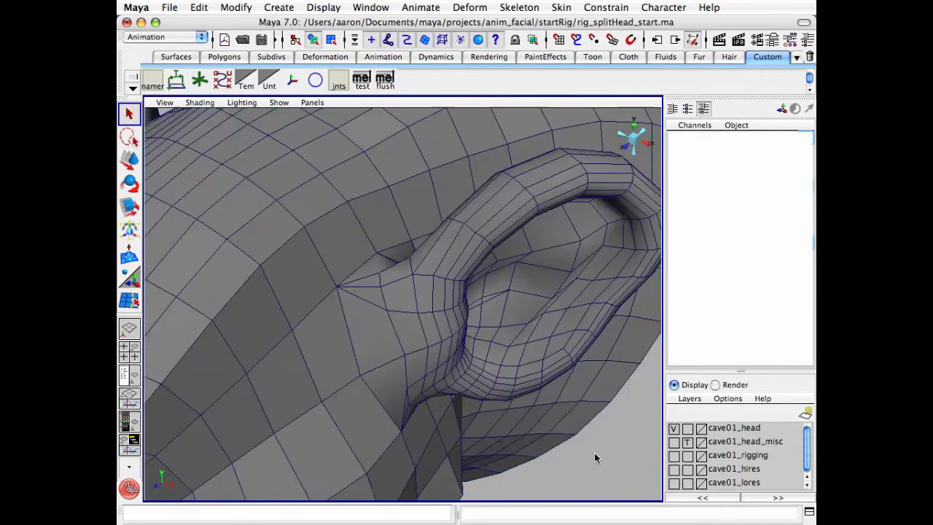
- Try picking the head vertices at the front of the ear's base, then return the mesh to object mode
{"action": "key", "text": "F8"}
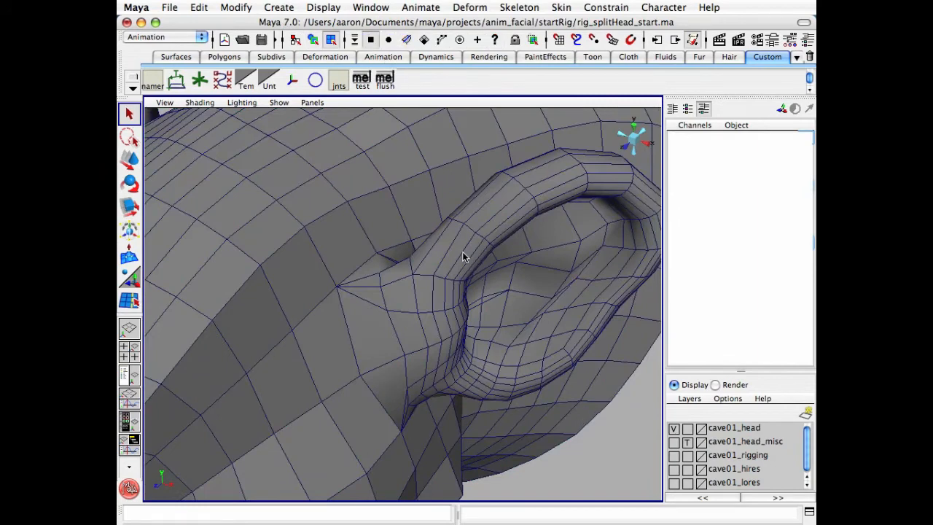
{"action": "right_click_drag", "start_coordinate": [463, 257], "coordinate": [432, 260]}
{"action": "left_click_drag", "start_coordinate": [419, 331], "coordinate": [440, 336], "text": "alt"}
{"action": "left_click", "coordinate": [405, 289]}
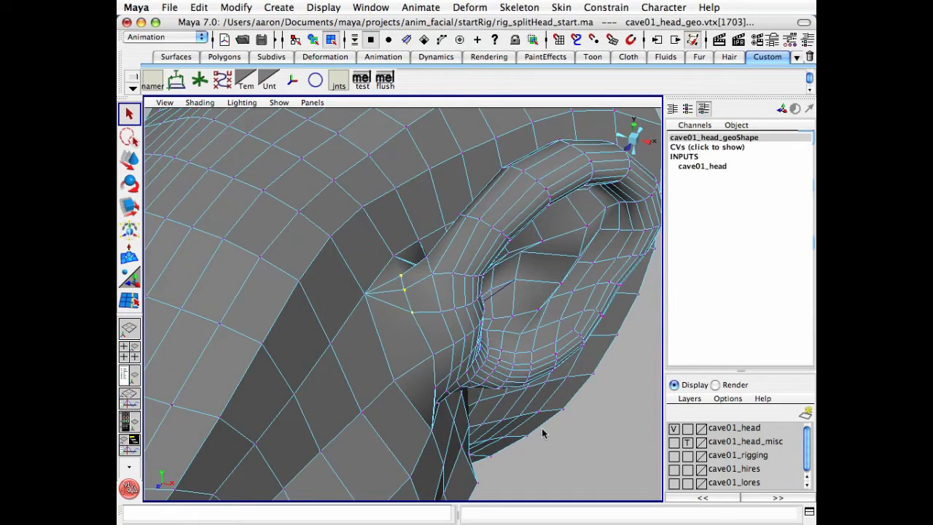
{"action": "key", "text": "F8"}
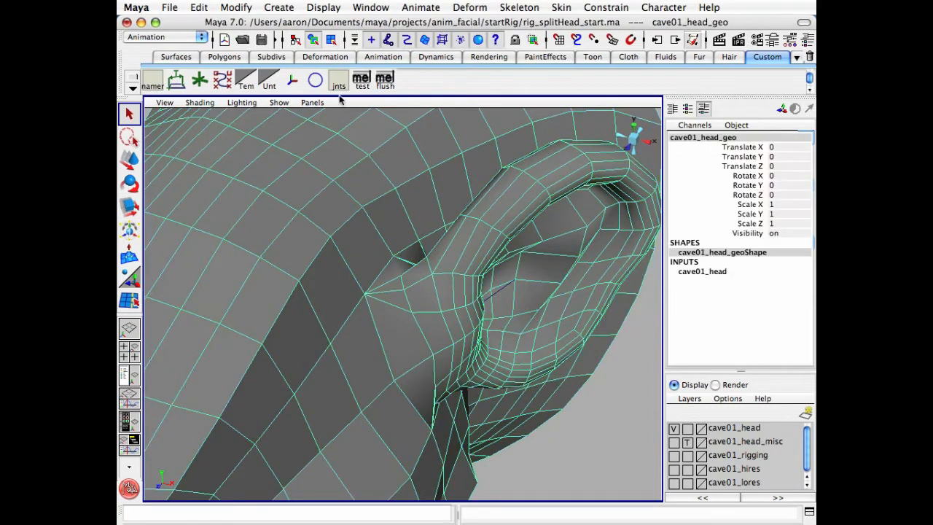
- Use the Paint Selection Tool to select the loop of head vertices running down the front of the ear's base
{"action": "left_click", "coordinate": [227, 9]}
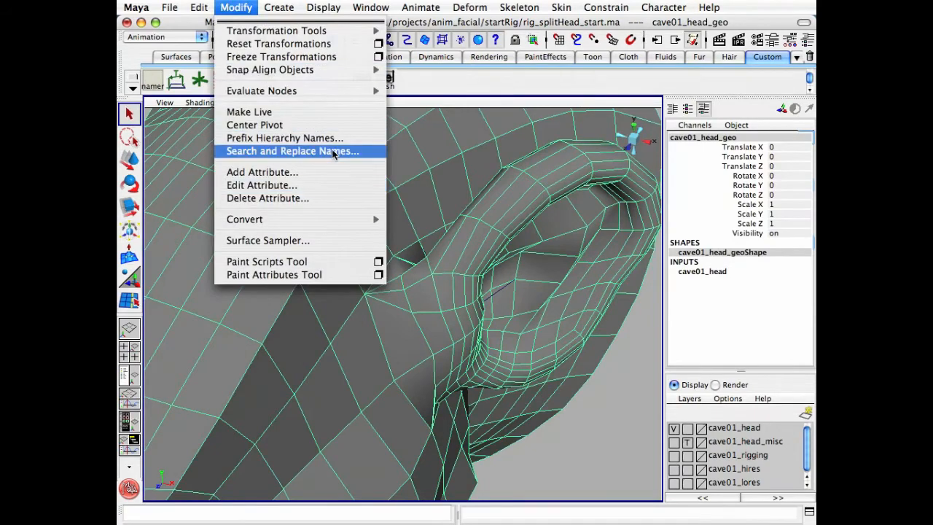
{"action": "mouse_move", "coordinate": [199, 7]}
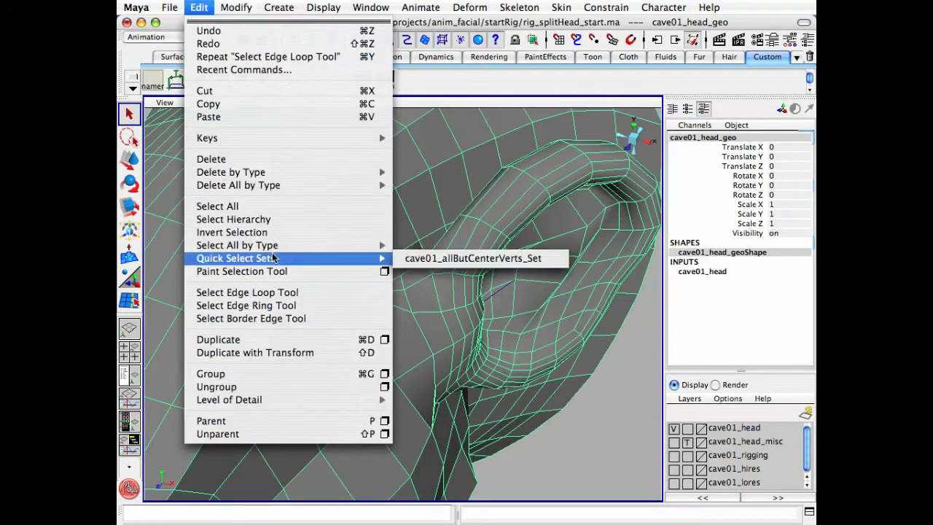
{"action": "left_click", "coordinate": [278, 277]}
{"action": "right_click_drag", "start_coordinate": [448, 333], "coordinate": [467, 321], "text": "alt"}
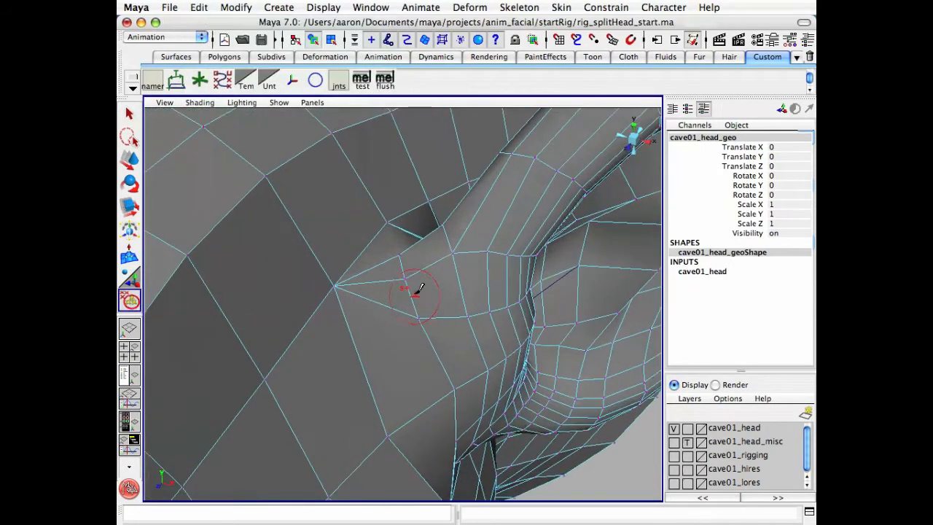
{"action": "mouse_move", "coordinate": [415, 288]}
{"action": "left_mouse_down"}
{"action": "mouse_move", "coordinate": [419, 319]}
{"action": "mouse_move", "coordinate": [409, 320]}
{"action": "left_mouse_up"}
{"action": "left_click", "coordinate": [379, 296]}
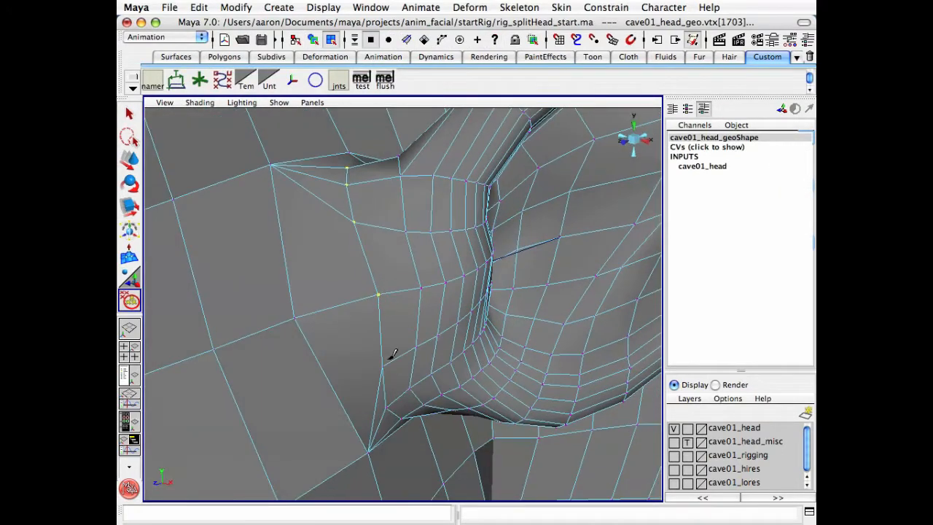
{"action": "left_click", "coordinate": [381, 368]}
- Complete the vertex loop by painting the vertices below and behind the ear's base into the selection
{"action": "left_click_drag", "start_coordinate": [399, 380], "coordinate": [323, 337], "text": "alt"}
{"action": "left_click_drag", "start_coordinate": [277, 310], "coordinate": [263, 293], "text": "alt"}
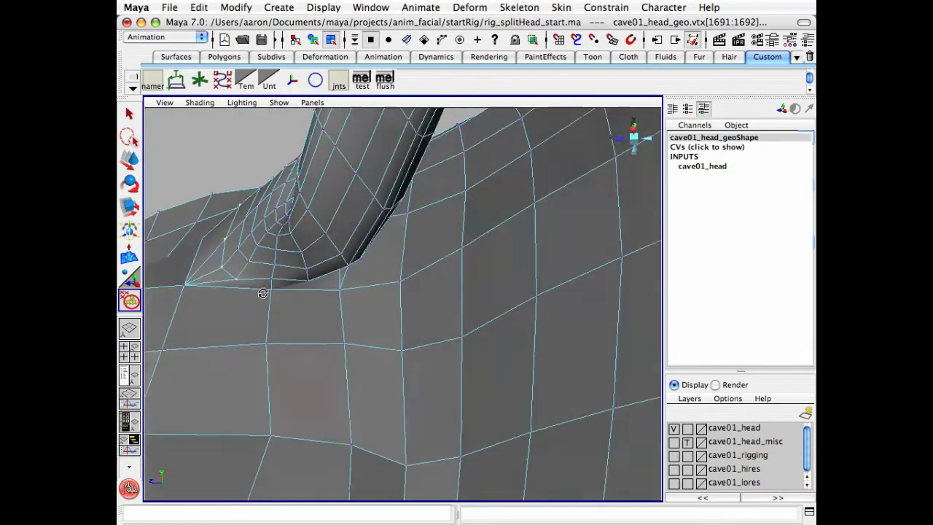
{"action": "right_click_drag", "start_coordinate": [253, 294], "coordinate": [394, 264], "text": "alt"}
{"action": "left_click_drag", "start_coordinate": [407, 257], "coordinate": [342, 257], "text": "alt"}
{"action": "mouse_move", "coordinate": [273, 273]}
{"action": "left_mouse_down", "text": "alt"}
{"action": "mouse_move", "coordinate": [363, 295]}
{"action": "mouse_move", "coordinate": [350, 286]}
{"action": "mouse_move", "coordinate": [278, 288]}
{"action": "mouse_move", "coordinate": [263, 310]}
{"action": "mouse_move", "coordinate": [271, 296]}
{"action": "mouse_move", "coordinate": [343, 340]}
{"action": "mouse_move", "coordinate": [466, 356]}
{"action": "mouse_move", "coordinate": [391, 281]}
{"action": "mouse_move", "coordinate": [383, 333]}
{"action": "mouse_move", "coordinate": [371, 342]}
{"action": "mouse_move", "coordinate": [379, 357]}
{"action": "left_mouse_up", "text": "alt"}
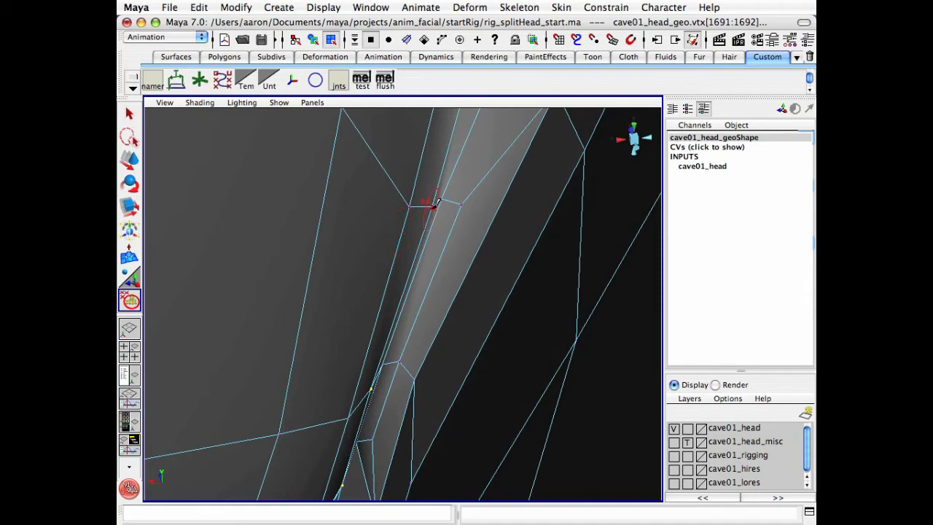
{"action": "mouse_move", "coordinate": [459, 221]}
{"action": "left_mouse_down", "text": "alt"}
{"action": "mouse_move", "coordinate": [428, 315]}
{"action": "mouse_move", "coordinate": [396, 256]}
{"action": "mouse_move", "coordinate": [381, 265]}
{"action": "mouse_move", "coordinate": [469, 209]}
{"action": "mouse_move", "coordinate": [462, 215]}
{"action": "mouse_move", "coordinate": [435, 129]}
{"action": "mouse_move", "coordinate": [509, 243]}
{"action": "mouse_move", "coordinate": [560, 277]}
{"action": "mouse_move", "coordinate": [605, 241]}
{"action": "mouse_move", "coordinate": [564, 269]}
{"action": "mouse_move", "coordinate": [516, 261]}
{"action": "mouse_move", "coordinate": [474, 182]}
{"action": "mouse_move", "coordinate": [410, 133]}
{"action": "mouse_move", "coordinate": [608, 274]}
{"action": "mouse_move", "coordinate": [623, 250]}
{"action": "mouse_move", "coordinate": [600, 254]}
{"action": "mouse_move", "coordinate": [421, 208]}
{"action": "mouse_move", "coordinate": [447, 231]}
{"action": "left_mouse_up", "text": "alt"}
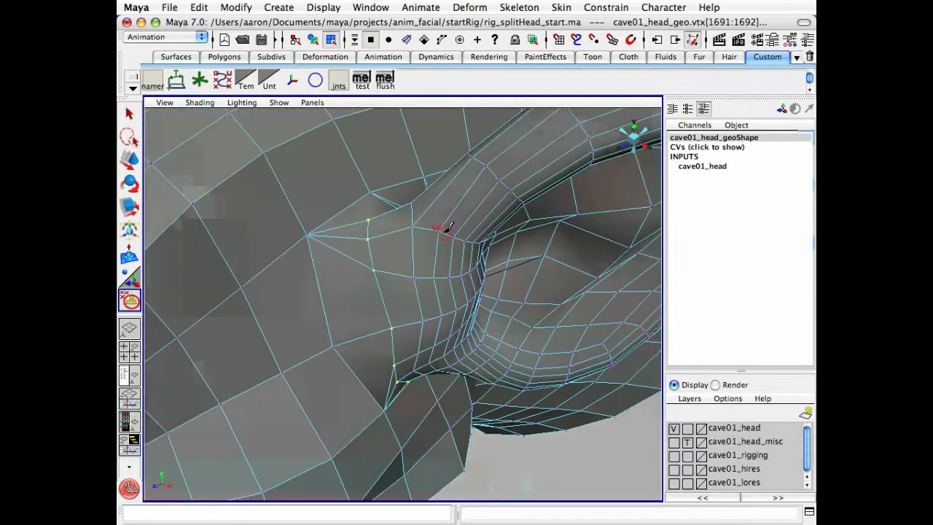
- Return to the Select Tool and create a cluster from the selected loop of vertices around the ear's base
{"action": "key", "text": "q"}
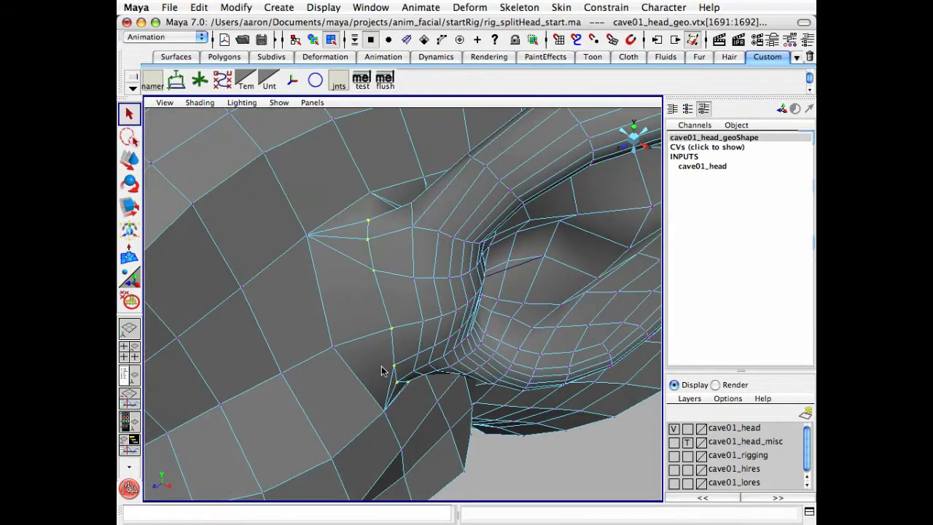
{"action": "key", "text": "space"}
{"action": "left_click", "coordinate": [328, 391]}
{"action": "left_click", "coordinate": [467, 7]}
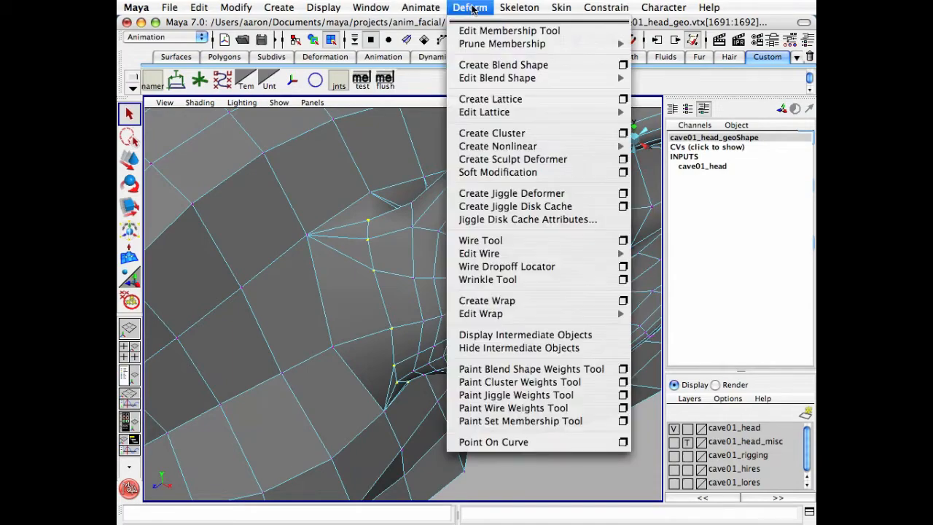
{"action": "left_click", "coordinate": [550, 133]}
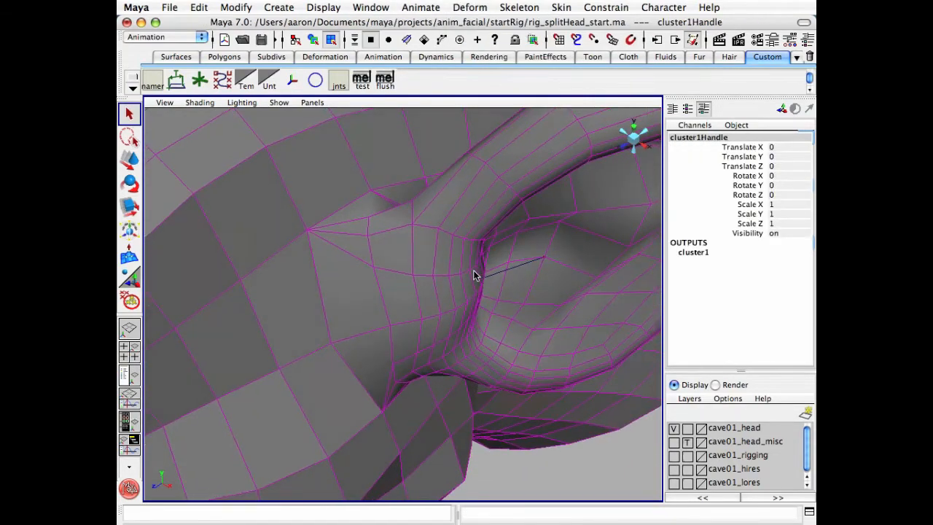
- Switch the view to wireframe and show deformers so the cluster handle is displayed near the ear's guide curve
{"action": "key", "text": "4"}
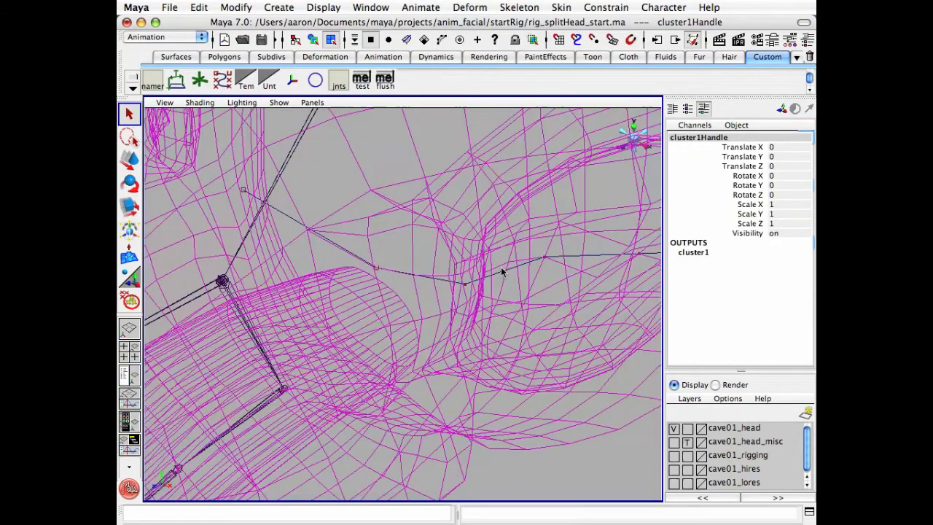
{"action": "left_click", "coordinate": [279, 103]}
{"action": "left_click", "coordinate": [295, 253]}
{"action": "left_click_drag", "start_coordinate": [434, 296], "coordinate": [306, 241], "text": "alt"}
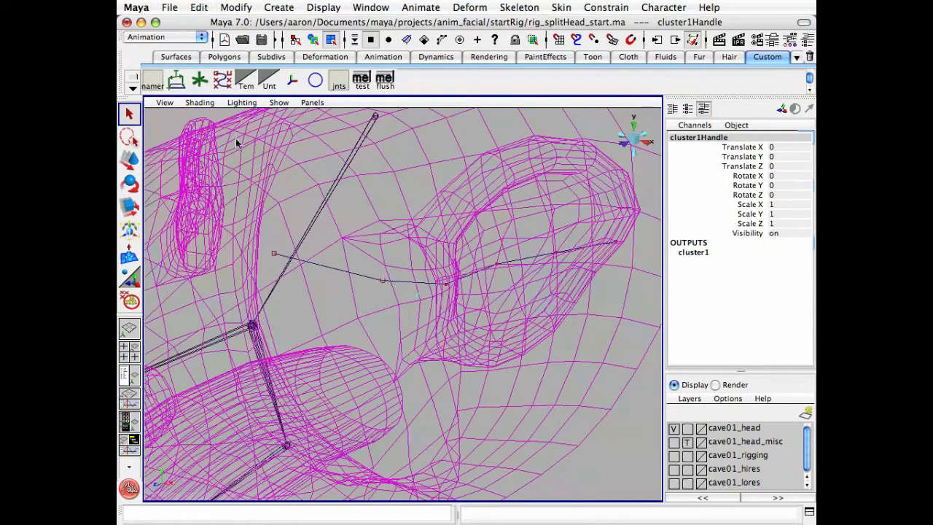
- Clear the selection, return to object mode with shaded display, and select the cave01_head_geo mesh
{"action": "left_click", "coordinate": [180, 127]}
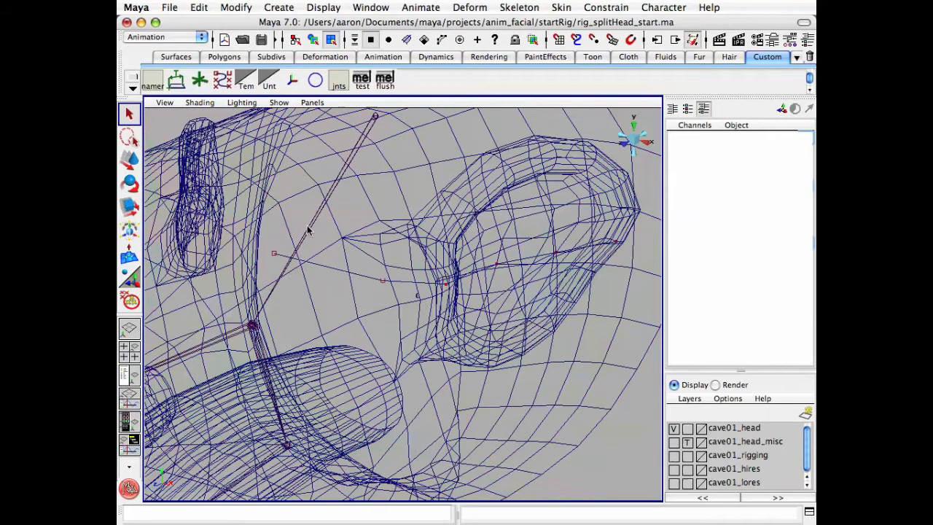
{"action": "key", "text": "F8"}
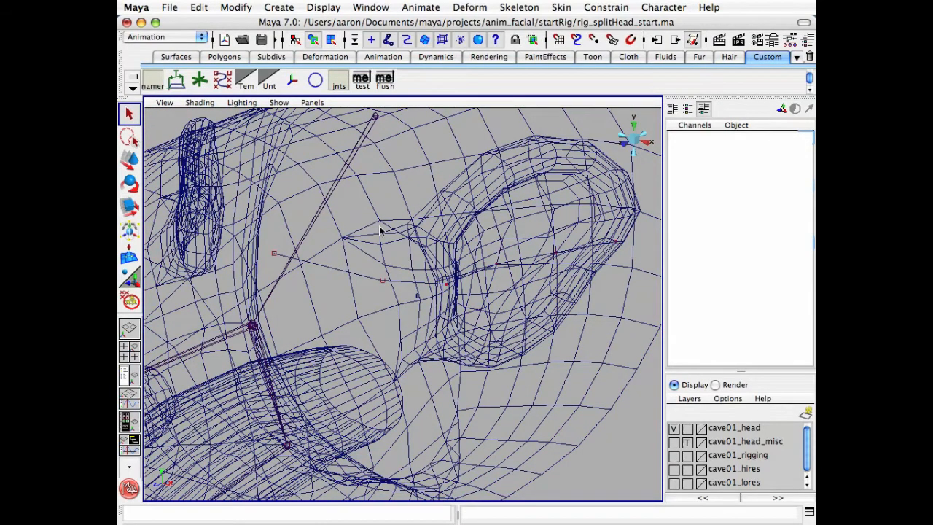
{"action": "key", "text": "5"}
{"action": "left_click_drag", "start_coordinate": [379, 230], "coordinate": [397, 233], "text": "alt"}
{"action": "left_click", "coordinate": [205, 161]}
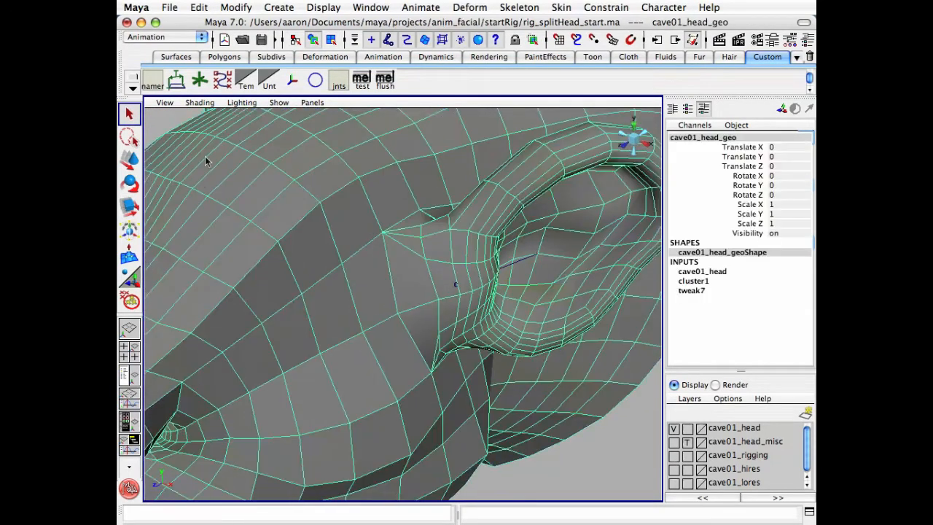
- Paint-select the next vertex ring outward on the head around the ear's base, including the vertices behind the ear
{"action": "left_click", "coordinate": [124, 297]}
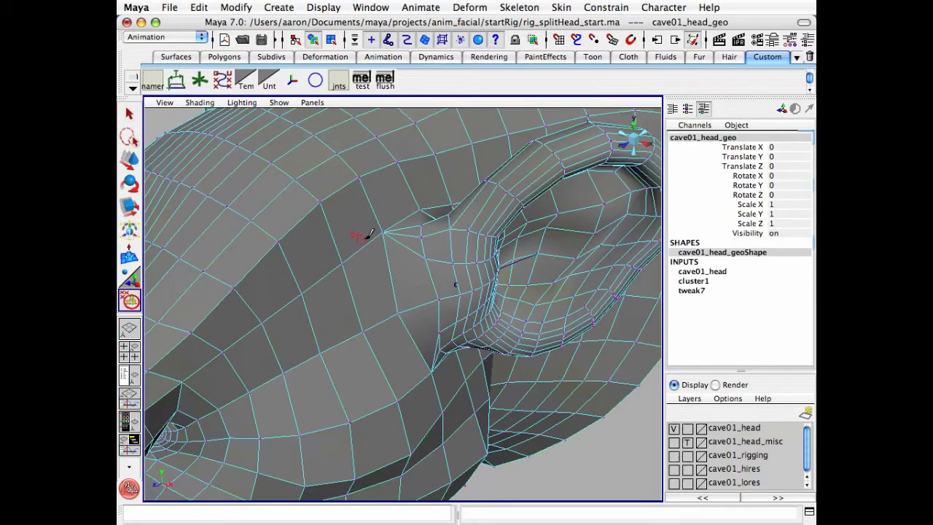
{"action": "left_click_drag", "start_coordinate": [381, 233], "coordinate": [427, 205]}
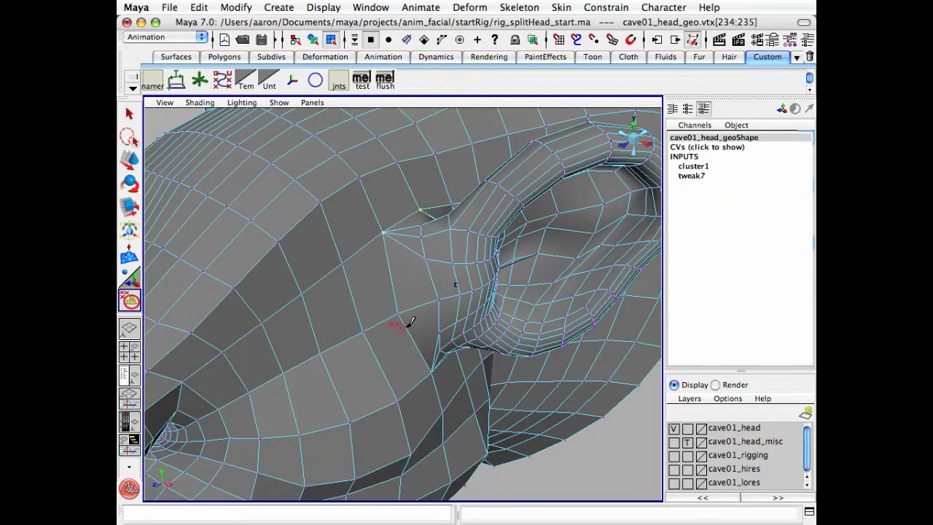
{"action": "mouse_move", "coordinate": [407, 327]}
{"action": "left_mouse_down", "text": "alt"}
{"action": "mouse_move", "coordinate": [377, 294]}
{"action": "mouse_move", "coordinate": [429, 403]}
{"action": "mouse_move", "coordinate": [371, 364]}
{"action": "mouse_move", "coordinate": [462, 340]}
{"action": "mouse_move", "coordinate": [403, 332]}
{"action": "mouse_move", "coordinate": [449, 332]}
{"action": "mouse_move", "coordinate": [441, 320]}
{"action": "mouse_move", "coordinate": [457, 320]}
{"action": "left_mouse_up", "text": "alt"}
{"action": "scroll", "coordinate": [376, 296], "scroll_direction": "up", "scroll_amount": 4}
{"action": "mouse_move", "coordinate": [452, 272]}
{"action": "left_mouse_down", "text": "alt"}
{"action": "mouse_move", "coordinate": [485, 281]}
{"action": "mouse_move", "coordinate": [575, 139]}
{"action": "mouse_move", "coordinate": [495, 218]}
{"action": "mouse_move", "coordinate": [493, 358]}
{"action": "left_mouse_up", "text": "alt"}
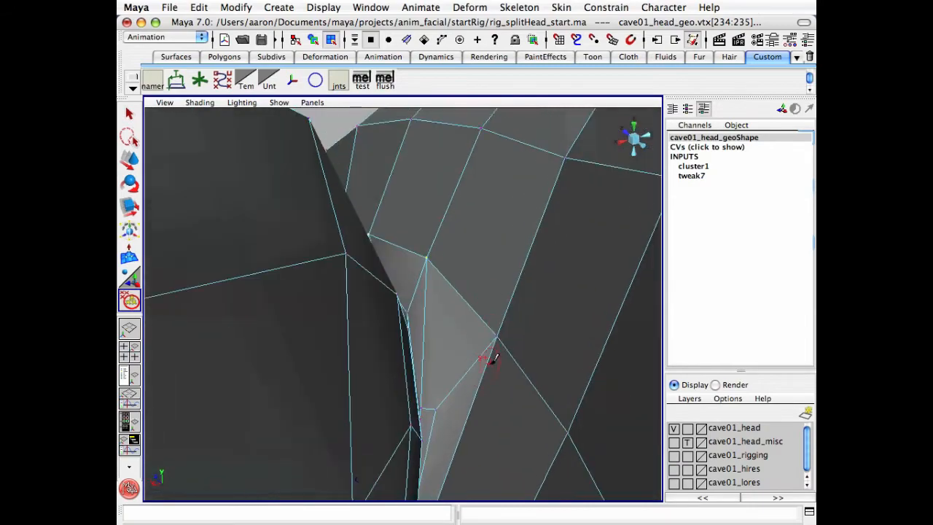
{"action": "left_click_drag", "start_coordinate": [433, 254], "coordinate": [548, 255], "text": "alt"}
{"action": "right_click_drag", "start_coordinate": [548, 254], "coordinate": [455, 247], "text": "alt"}
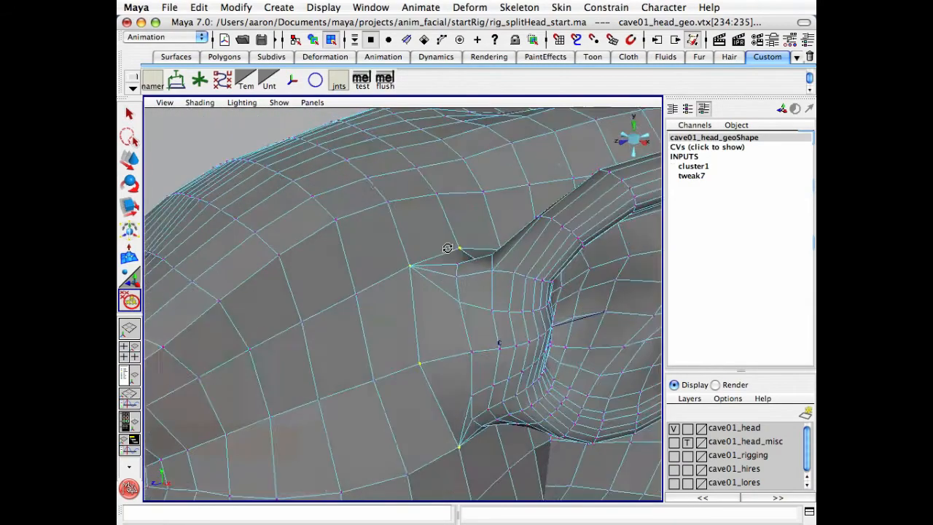
- Return to the Select Tool and create a second cluster from the outer ring of vertices around the ear
{"action": "key", "text": "q"}
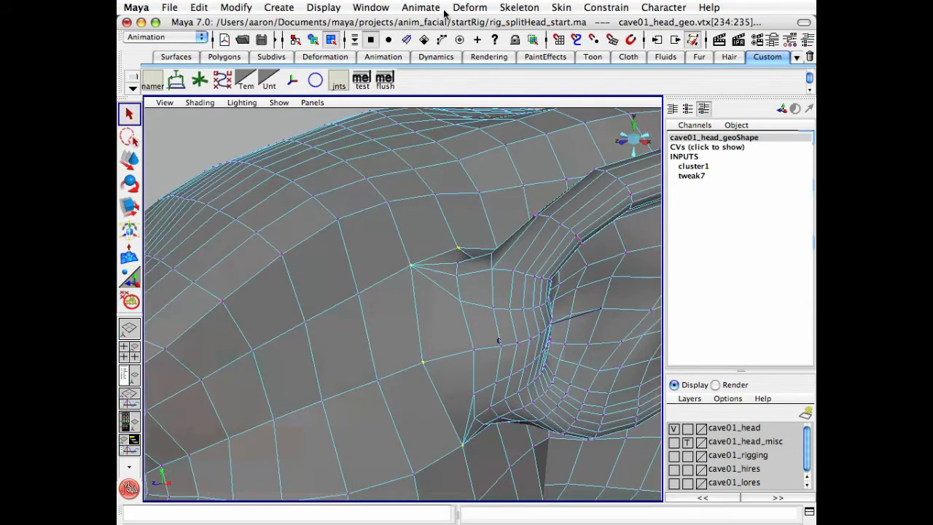
{"action": "left_click", "coordinate": [470, 8]}
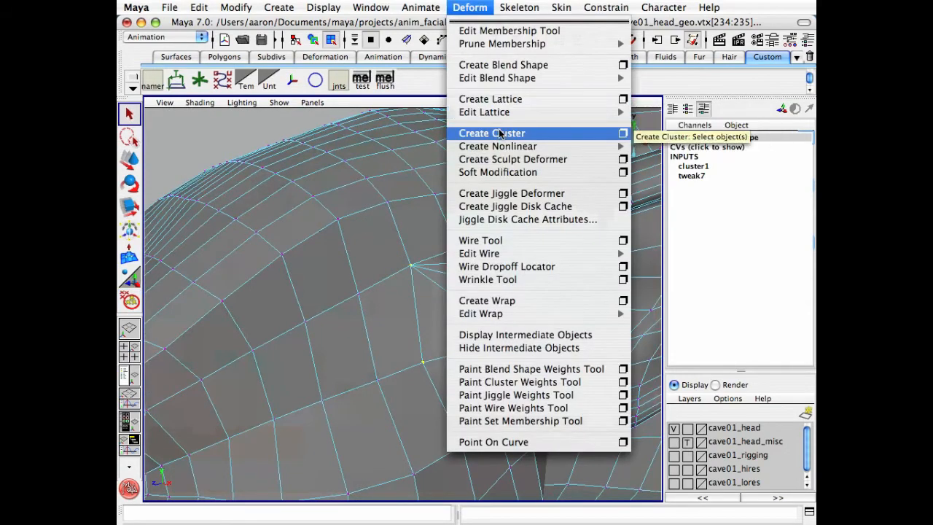
{"action": "left_click", "coordinate": [504, 135]}
{"action": "right_click_drag", "start_coordinate": [489, 270], "coordinate": [407, 270], "text": "alt"}
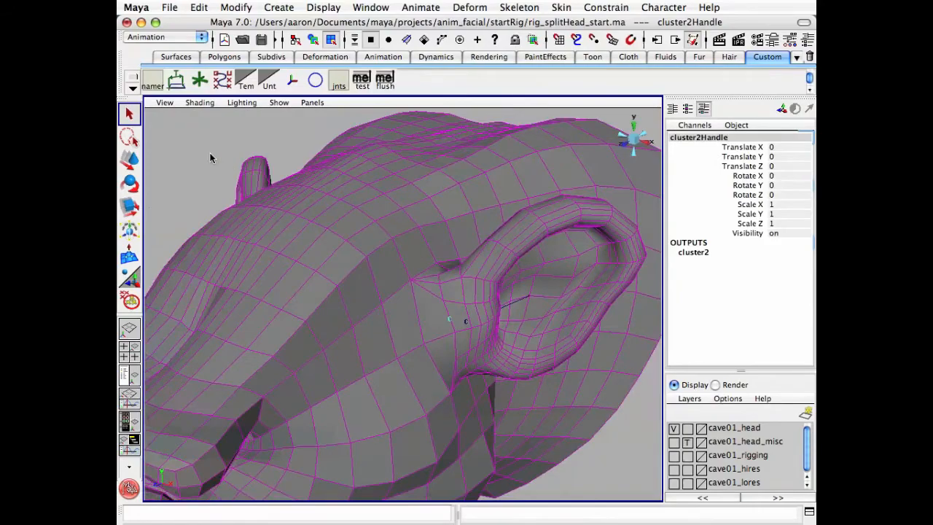
- Clear the selection and set the cave01_head layer to template so the curve and cluster handles can be picked
{"action": "left_click", "coordinate": [210, 158]}
{"action": "left_click", "coordinate": [686, 429]}
{"action": "left_click_drag", "start_coordinate": [625, 377], "coordinate": [501, 301], "text": "alt"}
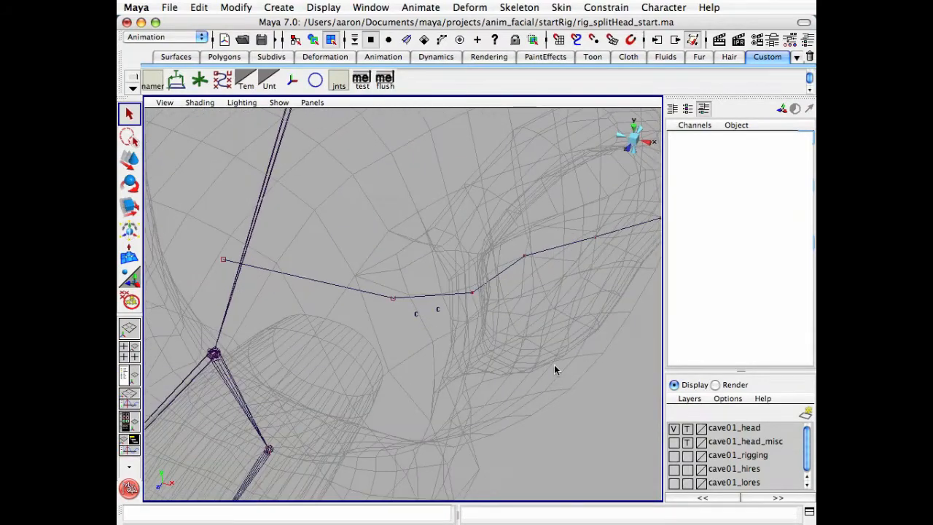
{"action": "left_click_drag", "start_coordinate": [504, 371], "coordinate": [492, 389], "text": "alt"}
- Snap curve15's cv[1] to the outer ring's cluster handle and cv[2] to the inner loop's cluster handle
{"action": "left_click_drag", "start_coordinate": [377, 270], "coordinate": [407, 303]}
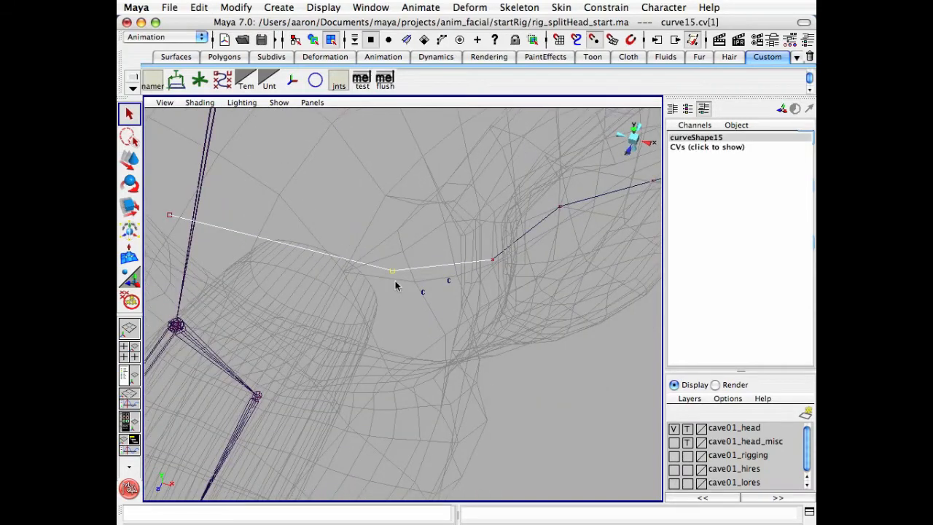
{"action": "key", "text": "w"}
{"action": "left_click_drag", "start_coordinate": [392, 271], "coordinate": [423, 292]}
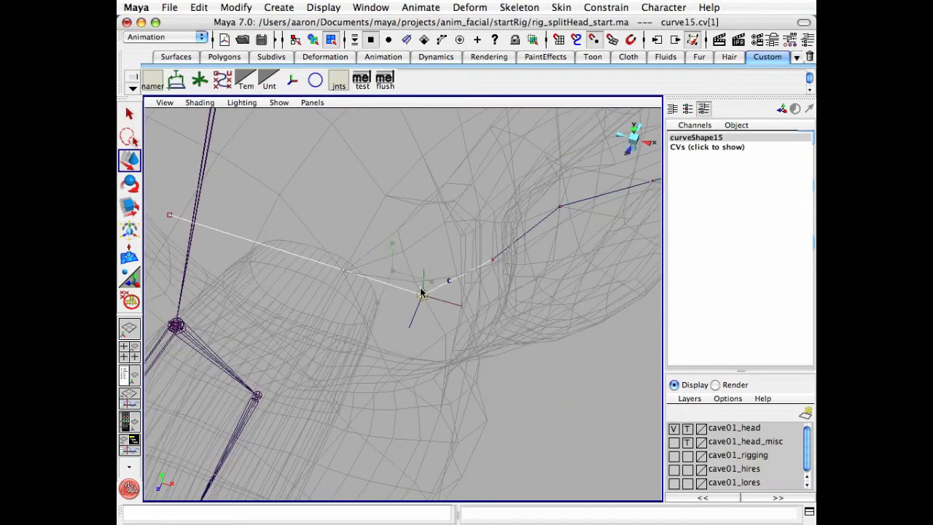
{"action": "left_click", "coordinate": [492, 260]}
{"action": "left_click_drag", "start_coordinate": [503, 261], "coordinate": [372, 350]}
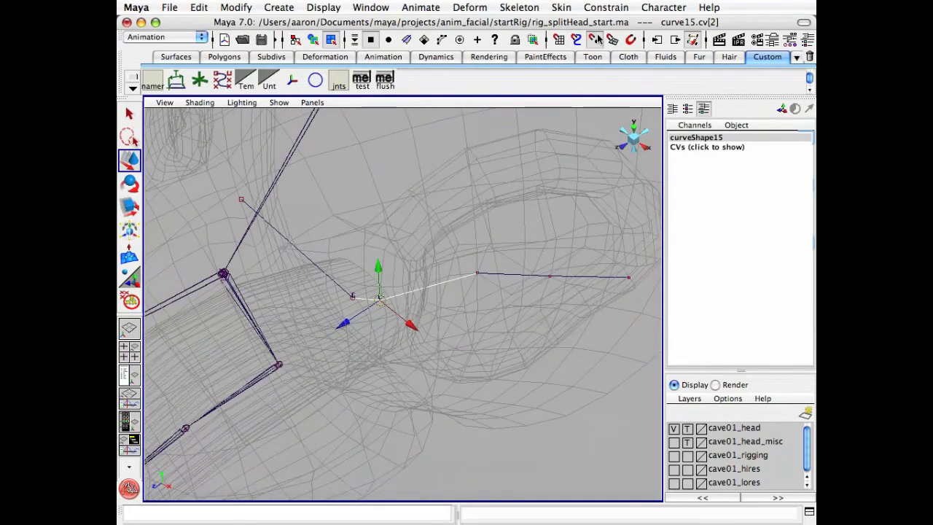
- Select curve15's cv[3] to cv[5] and examine their placement inside the ear from the top and in perspective
{"action": "left_click_drag", "start_coordinate": [510, 204], "coordinate": [508, 232], "text": "alt"}
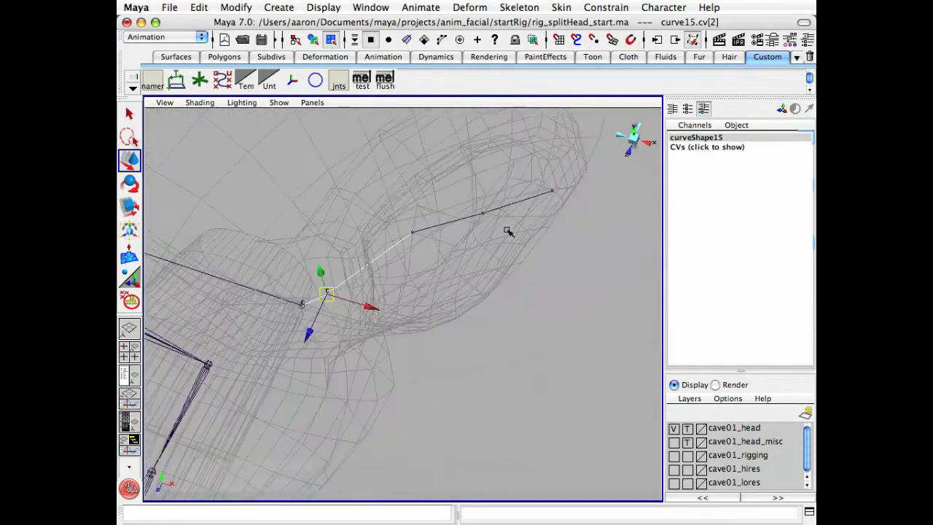
{"action": "left_click_drag", "start_coordinate": [559, 273], "coordinate": [561, 273]}
{"action": "left_click_drag", "start_coordinate": [594, 240], "coordinate": [654, 162], "text": "alt"}
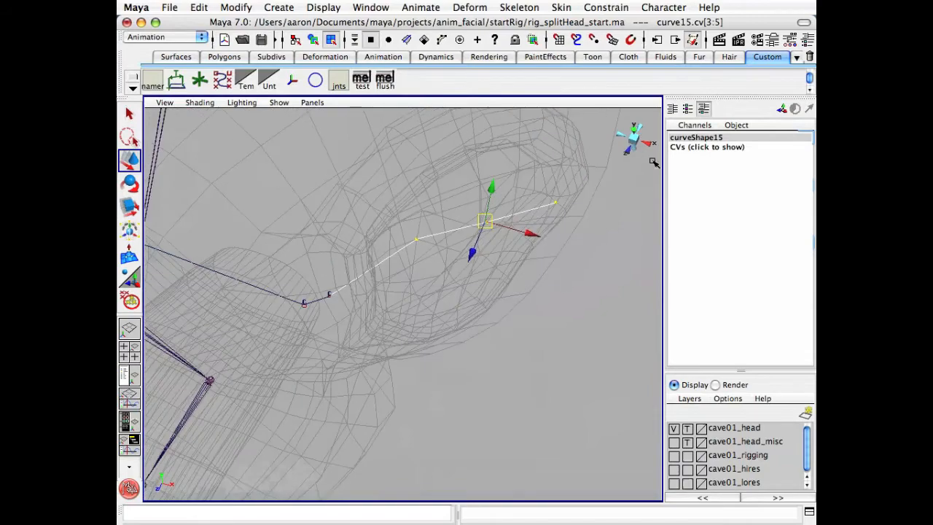
{"action": "left_click", "coordinate": [635, 130]}
{"action": "middle_click_drag", "start_coordinate": [543, 229], "coordinate": [549, 259], "text": "alt"}
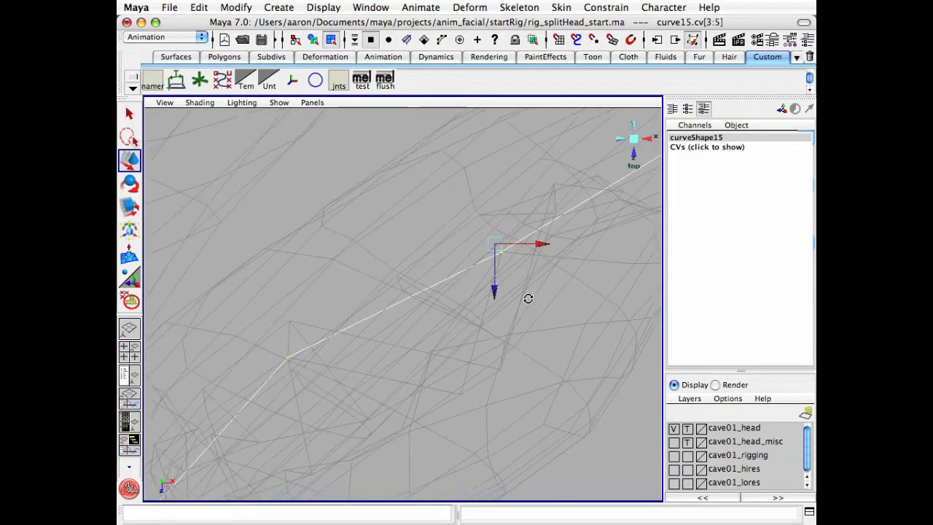
{"action": "mouse_move", "coordinate": [529, 299]}
{"action": "right_mouse_down", "text": "alt"}
{"action": "mouse_move", "coordinate": [456, 304]}
{"action": "mouse_move", "coordinate": [554, 286]}
{"action": "mouse_move", "coordinate": [545, 289]}
{"action": "right_mouse_up", "text": "alt"}
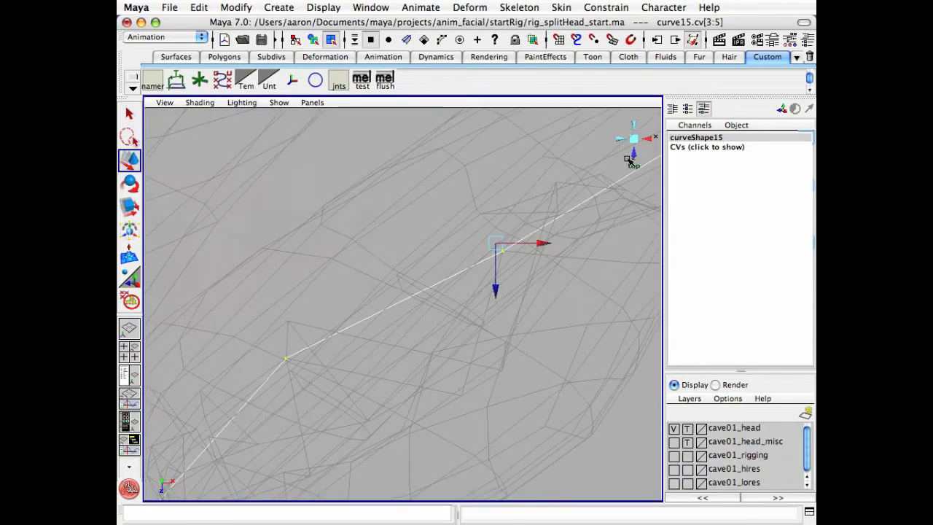
{"action": "left_click", "coordinate": [638, 146]}
{"action": "left_click_drag", "start_coordinate": [502, 204], "coordinate": [635, 234], "text": "alt"}
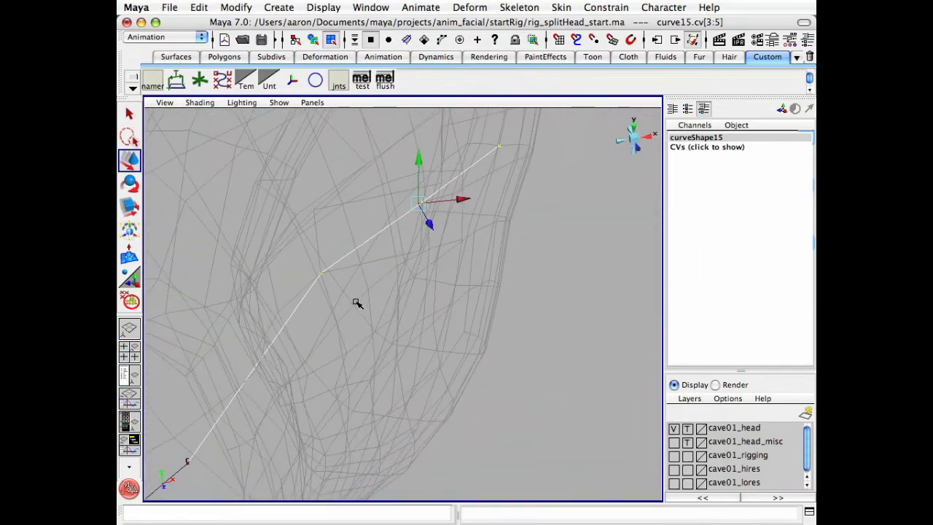
- Move curve15's cv[3] slightly backward and outward-in to center it within the ear's thickness
{"action": "left_click", "coordinate": [324, 271]}
{"action": "mouse_move", "coordinate": [333, 272]}
{"action": "left_mouse_down", "text": "alt"}
{"action": "mouse_move", "coordinate": [355, 288]}
{"action": "mouse_move", "coordinate": [341, 287]}
{"action": "left_mouse_up", "text": "alt"}
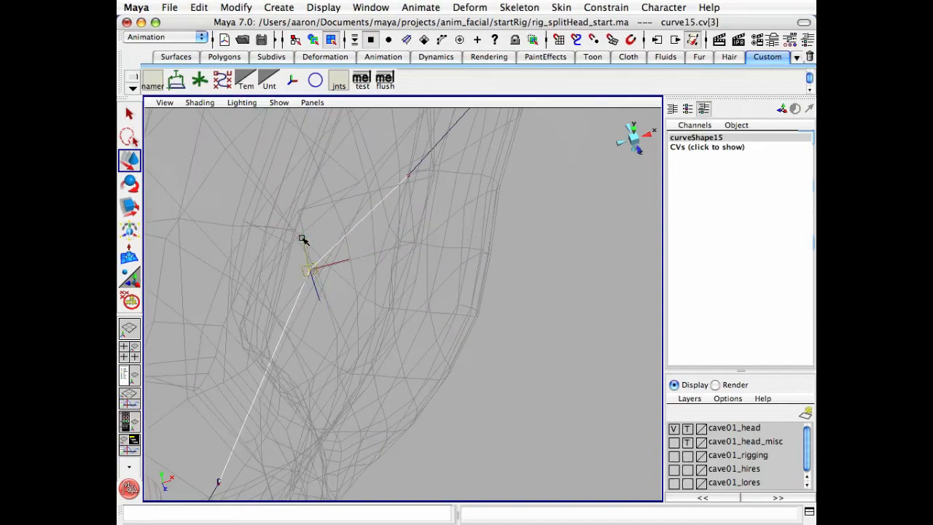
{"action": "left_click_drag", "start_coordinate": [299, 232], "coordinate": [433, 196], "text": "alt"}
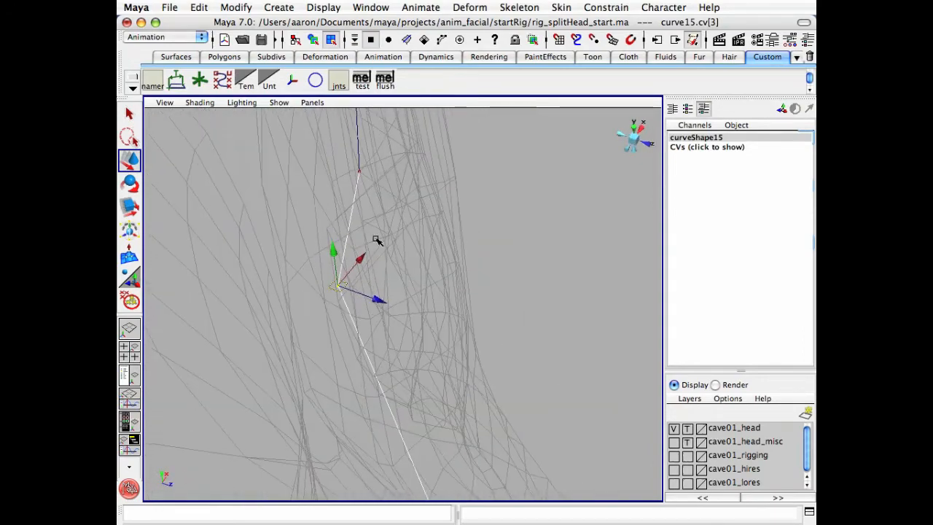
{"action": "left_click_drag", "start_coordinate": [330, 252], "coordinate": [324, 253]}
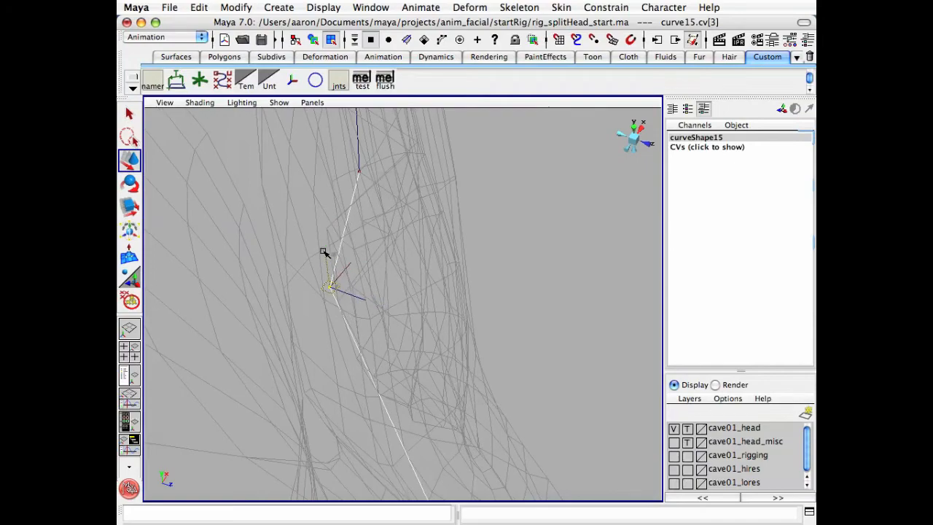
- Select curve15's cv[5] at the ear's tip and set the cave01_head layer to reference to check it against the shaded ear
{"action": "left_click", "coordinate": [348, 169]}
{"action": "left_click_drag", "start_coordinate": [349, 169], "coordinate": [408, 171], "text": "alt"}
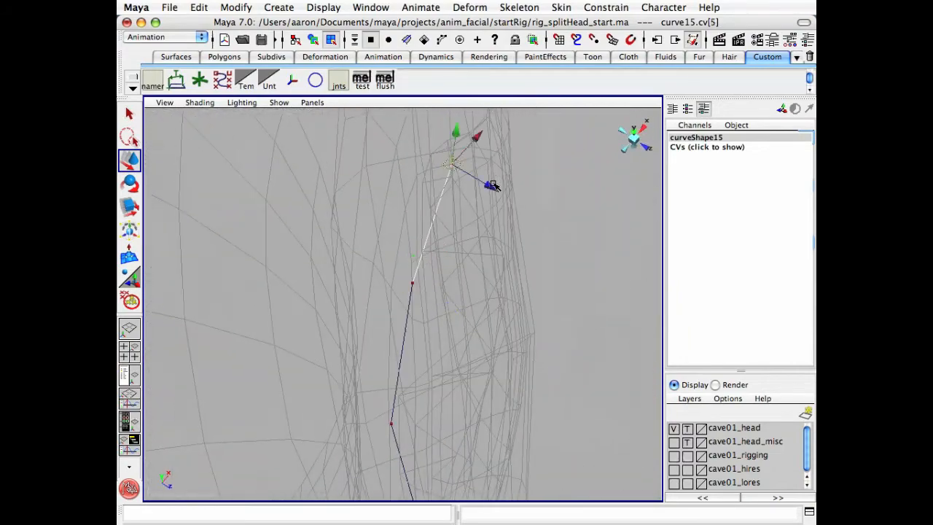
{"action": "left_click_drag", "start_coordinate": [493, 185], "coordinate": [465, 231], "text": "alt"}
{"action": "left_click", "coordinate": [687, 429]}
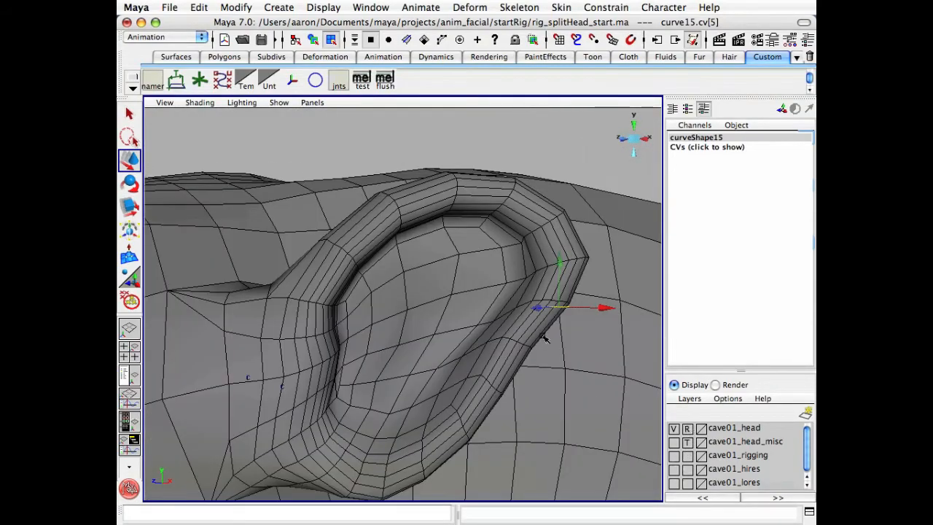
{"action": "mouse_move", "coordinate": [545, 338]}
{"action": "left_mouse_down", "text": "alt"}
{"action": "mouse_move", "coordinate": [525, 368]}
{"action": "mouse_move", "coordinate": [507, 322]}
{"action": "mouse_move", "coordinate": [496, 321]}
{"action": "left_mouse_up", "text": "alt"}
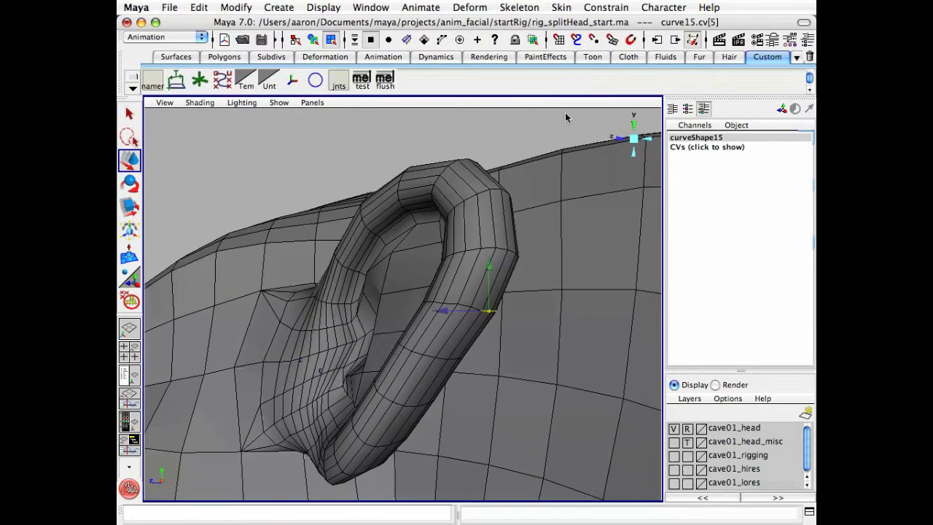
{"action": "left_click_drag", "start_coordinate": [525, 241], "coordinate": [461, 306], "text": "alt"}
{"action": "key", "text": "c"}
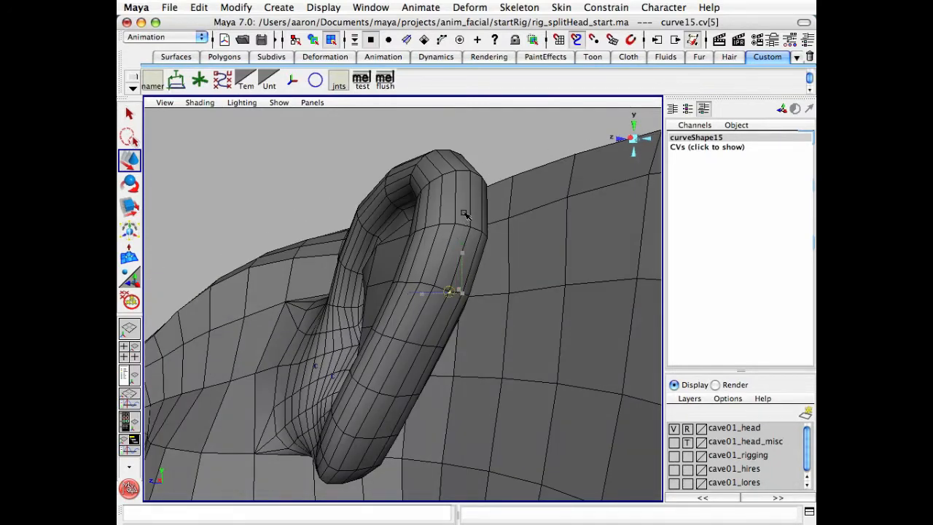
{"action": "middle_click_drag", "start_coordinate": [464, 213], "coordinate": [461, 283]}
{"action": "key", "text": "z"}
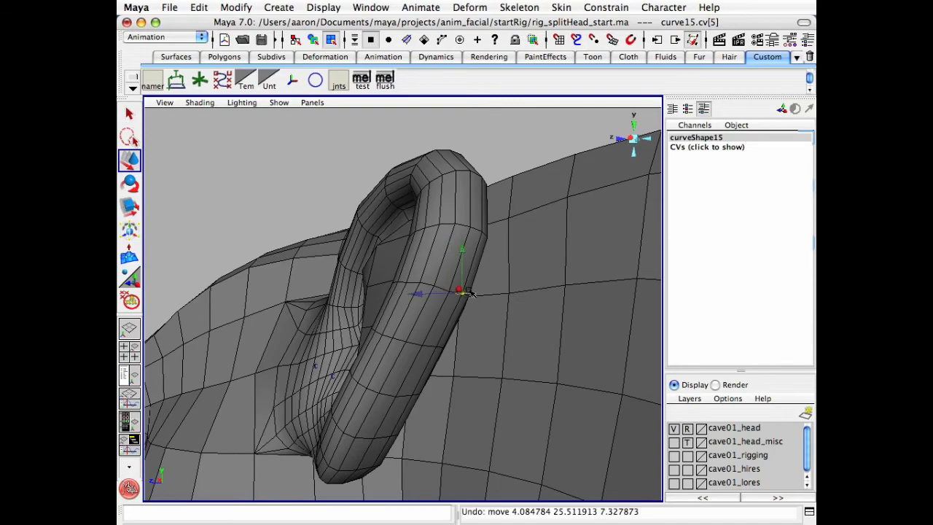
- Curve-snap curve15's cv[5] upward along the mesh edge to the ear's rear outer rim
{"action": "key", "text": "c"}
{"action": "middle_click_drag", "start_coordinate": [464, 294], "coordinate": [470, 226]}
{"action": "left_click_drag", "start_coordinate": [476, 268], "coordinate": [488, 306], "text": "alt"}
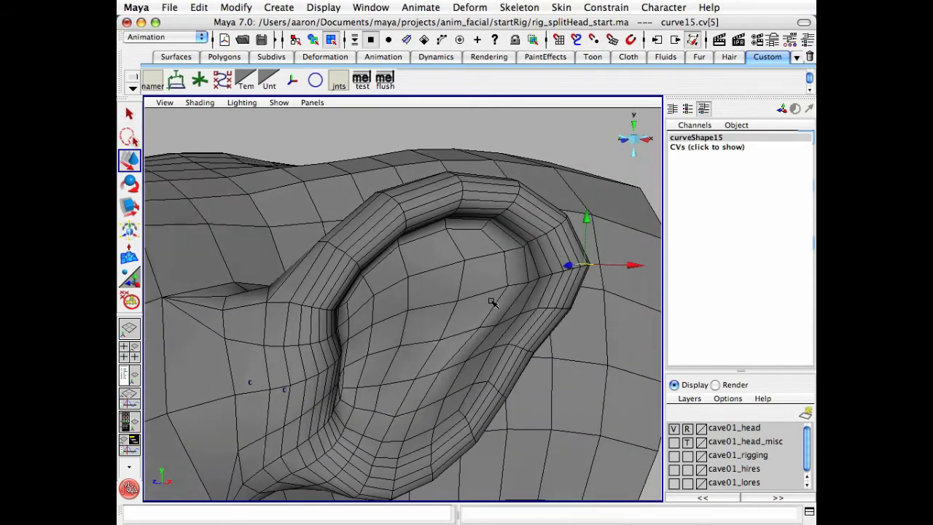
- Raise curve15's cv[4] and reposition it within the ear's thickness, in line with its neighbouring CVs
{"action": "key", "text": "4"}
{"action": "left_click", "coordinate": [478, 328]}
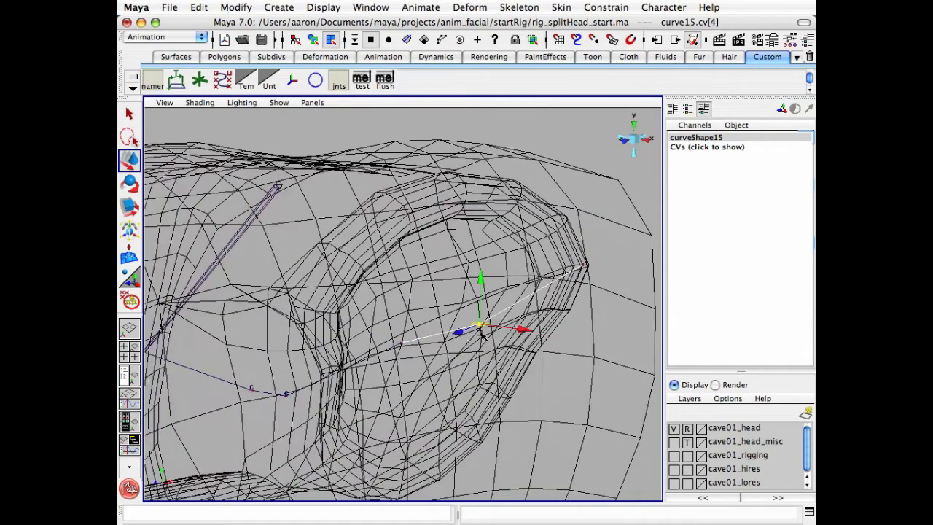
{"action": "left_click_drag", "start_coordinate": [481, 280], "coordinate": [596, 360]}
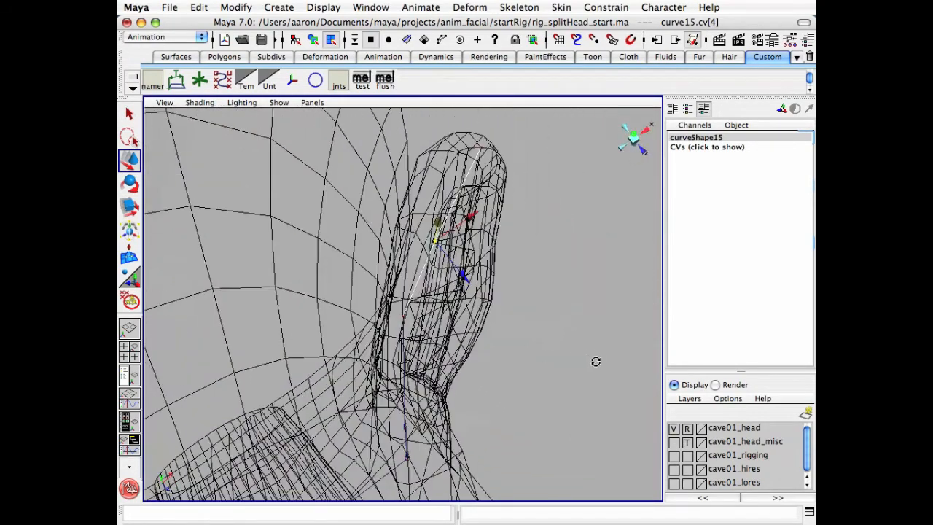
{"action": "mouse_move", "coordinate": [440, 228]}
{"action": "left_mouse_down", "text": "ctrl"}
{"action": "mouse_move", "coordinate": [266, 304]}
{"action": "mouse_move", "coordinate": [390, 302]}
{"action": "mouse_move", "coordinate": [386, 308]}
{"action": "left_mouse_up", "text": "ctrl"}
{"action": "key", "text": "5"}
{"action": "key", "text": "4"}
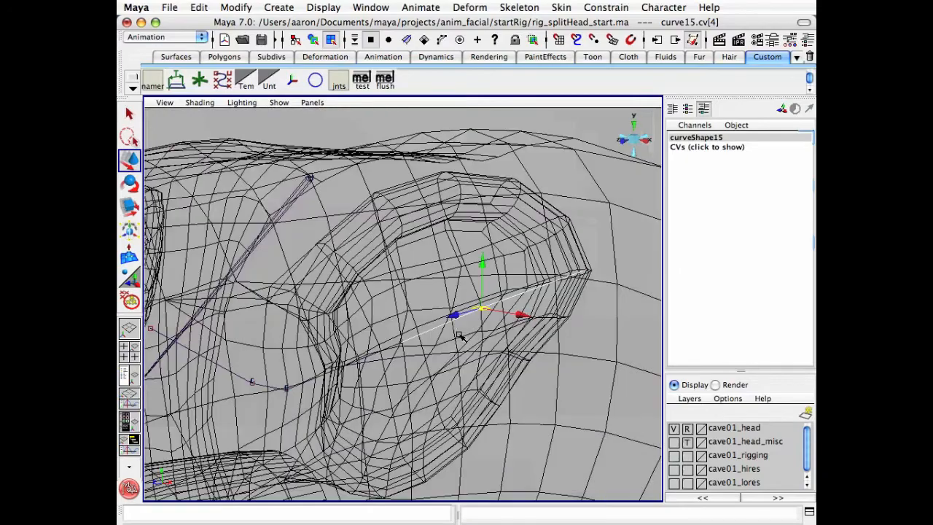
{"action": "mouse_move", "coordinate": [456, 314]}
{"action": "left_mouse_down", "text": "alt"}
{"action": "mouse_move", "coordinate": [464, 318]}
{"action": "mouse_move", "coordinate": [479, 295]}
{"action": "left_mouse_up", "text": "alt"}
{"action": "left_click", "coordinate": [588, 142]}
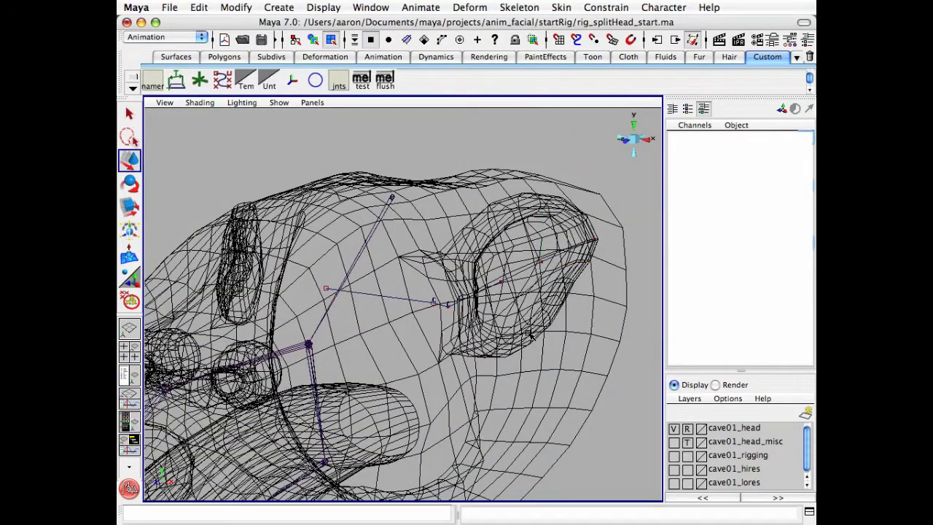
- Delete cluster1Handle and cluster2Handle through the Hypergraph
{"action": "key", "text": "shift+h"}
{"action": "middle_click_drag", "start_coordinate": [343, 285], "coordinate": [166, 298], "text": "alt"}
{"action": "right_click_drag", "start_coordinate": [278, 282], "coordinate": [225, 264], "text": "alt"}
{"action": "left_click_drag", "start_coordinate": [278, 243], "coordinate": [356, 321]}
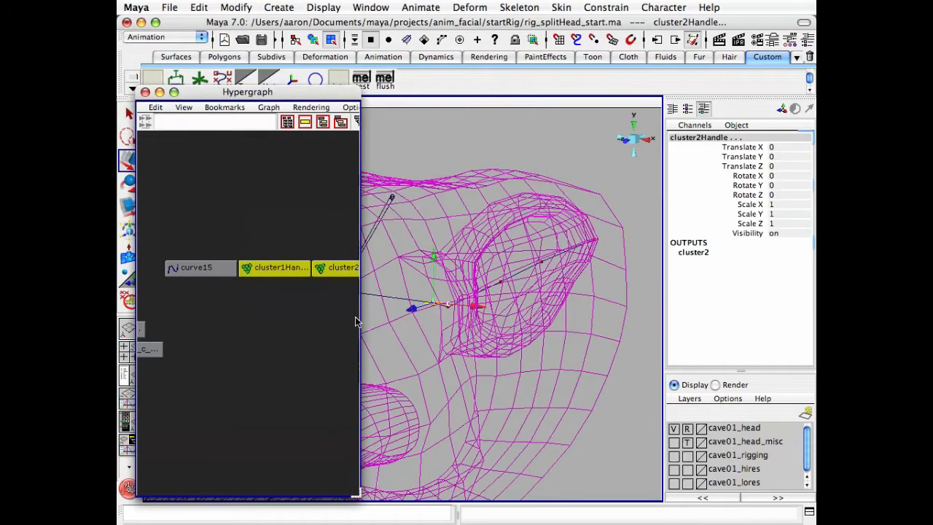
{"action": "key", "text": "Delete"}
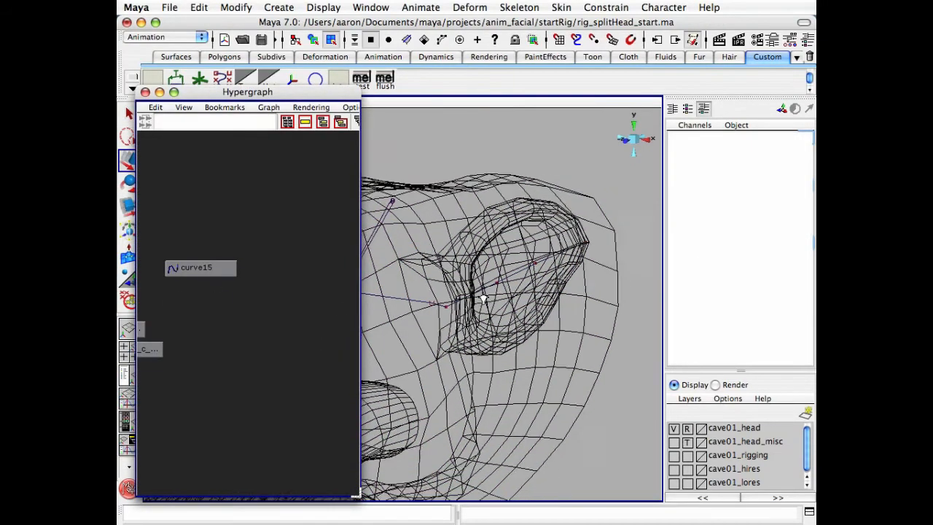
- Hide the cave01_head layer, close the Hypergraph and return to object selection mode
{"action": "left_click", "coordinate": [673, 428]}
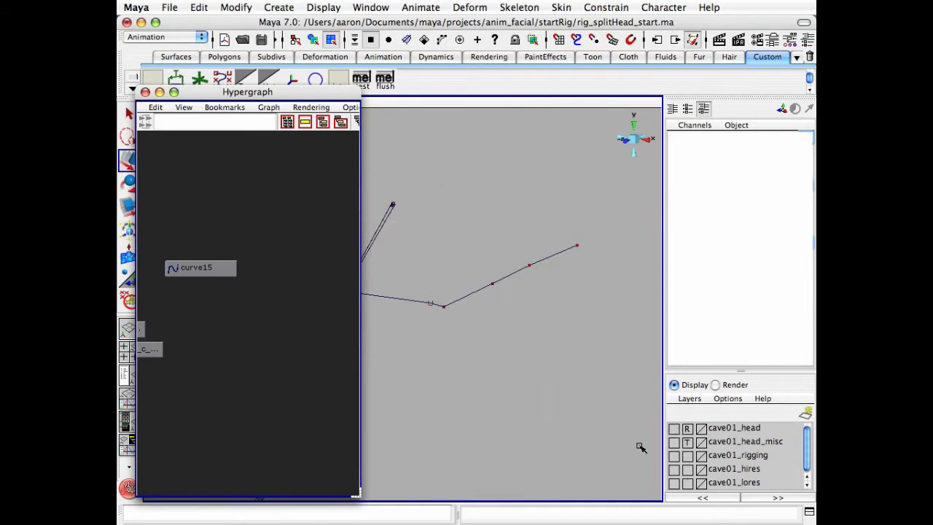
{"action": "left_click", "coordinate": [145, 91]}
{"action": "left_click_drag", "start_coordinate": [255, 167], "coordinate": [318, 289], "text": "alt"}
{"action": "left_click", "coordinate": [371, 294]}
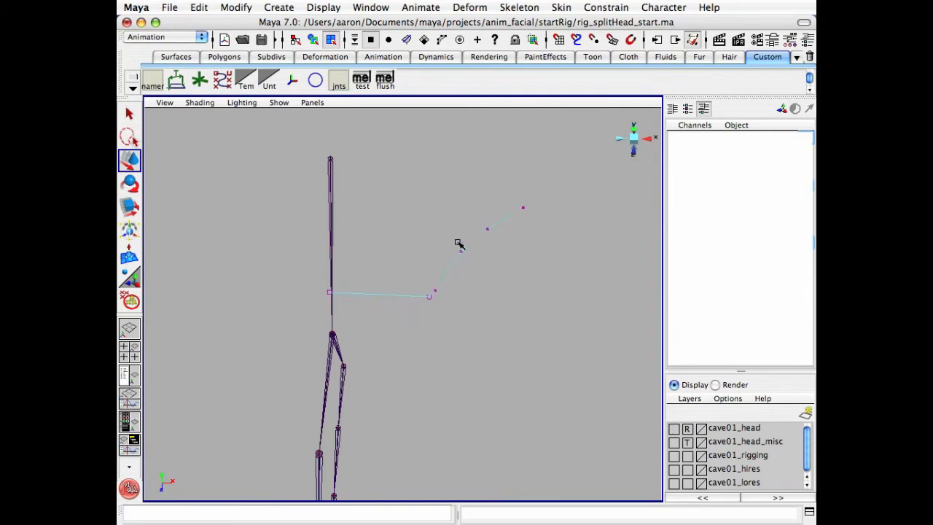
{"action": "key", "text": "F8"}
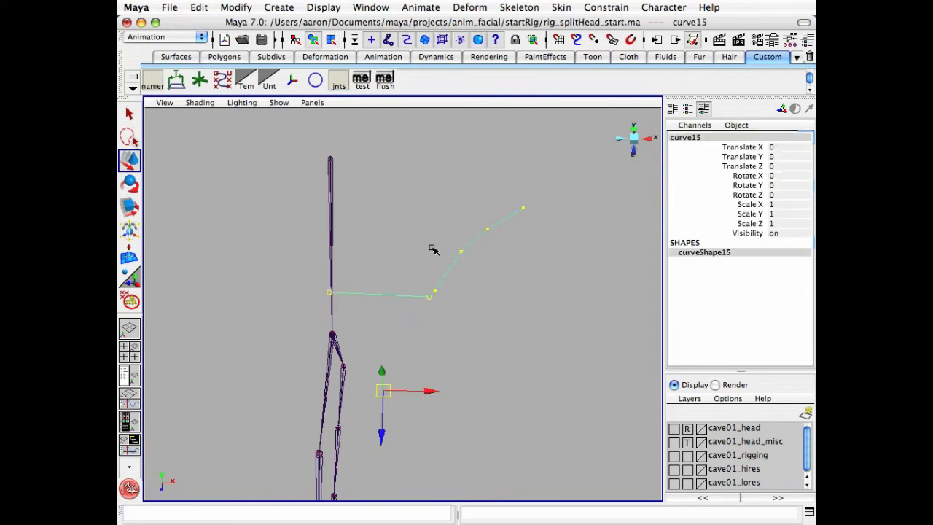
- From the top view, draw a six-joint chain with the Joint Tool, point-snapped to curve15's CVs from the head's center to the ear tip
{"action": "left_click", "coordinate": [634, 134]}
{"action": "key", "text": "q"}
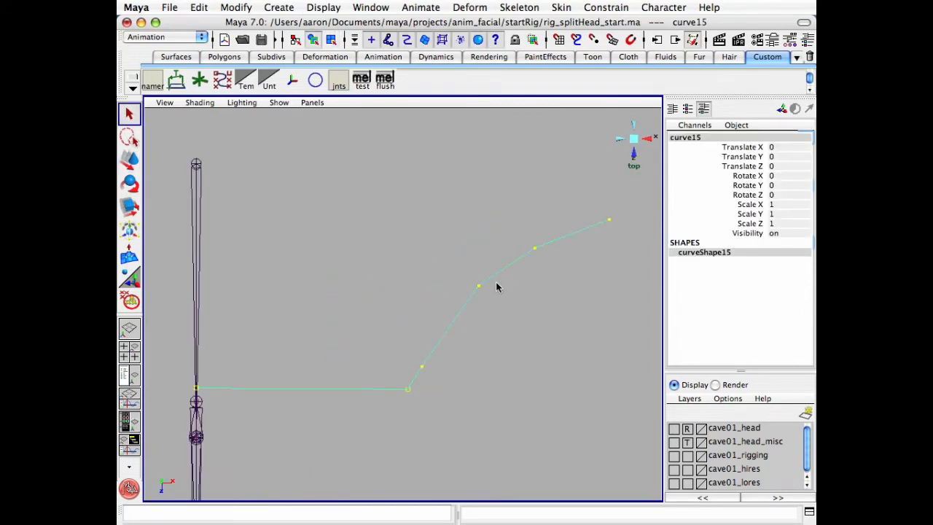
{"action": "key", "text": "f"}
{"action": "left_click", "coordinate": [411, 236]}
{"action": "right_click_drag", "start_coordinate": [461, 248], "coordinate": [423, 245], "text": "alt"}
{"action": "middle_click_drag", "start_coordinate": [424, 245], "coordinate": [464, 234], "text": "alt"}
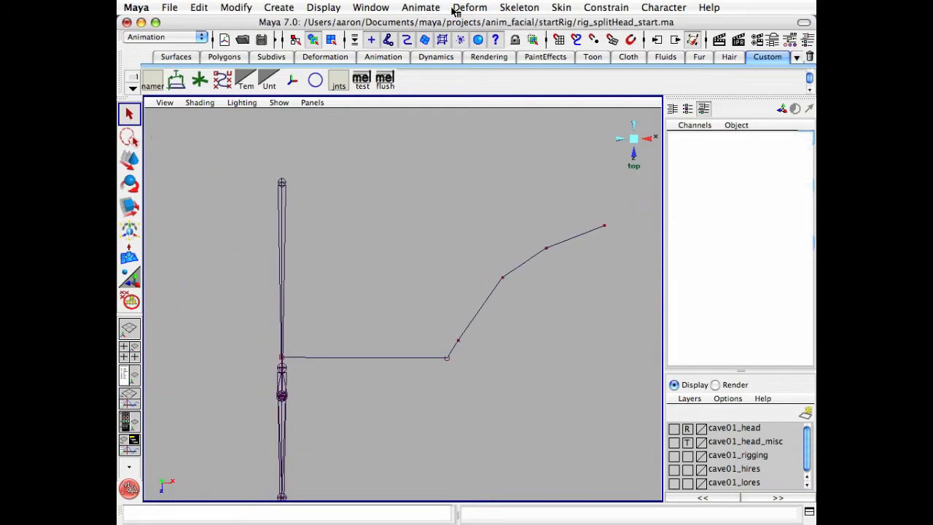
{"action": "left_click", "coordinate": [525, 11]}
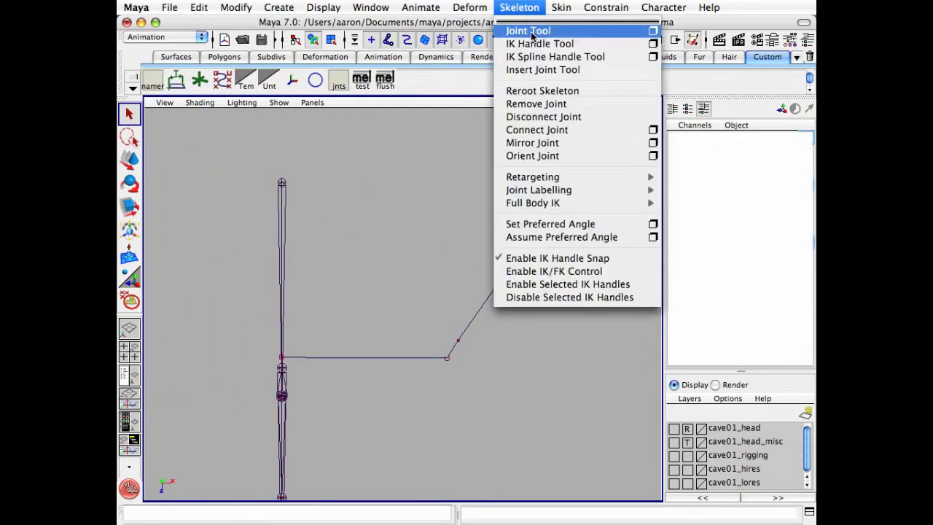
{"action": "left_click", "coordinate": [532, 31]}
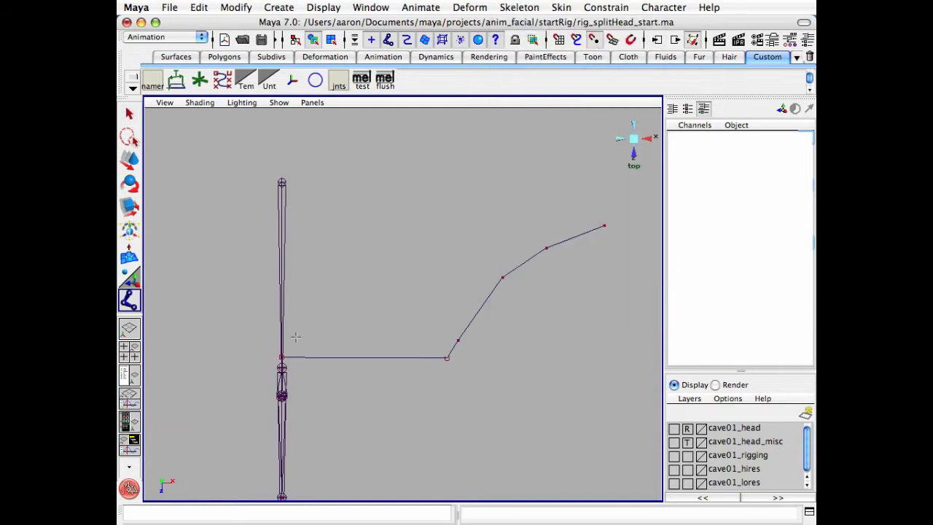
{"action": "left_click", "coordinate": [282, 356]}
{"action": "left_click", "coordinate": [447, 357]}
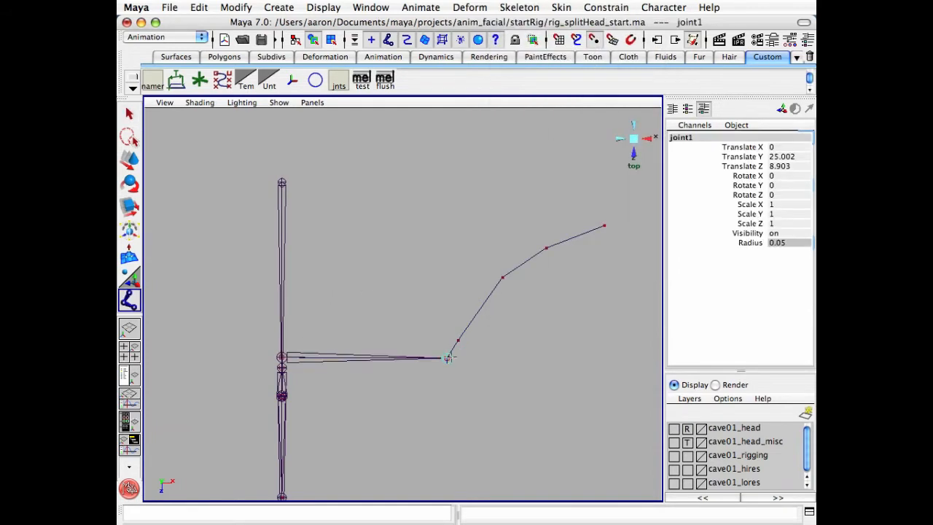
{"action": "left_click", "coordinate": [458, 340]}
{"action": "left_click", "coordinate": [503, 278]}
{"action": "left_click", "coordinate": [546, 249]}
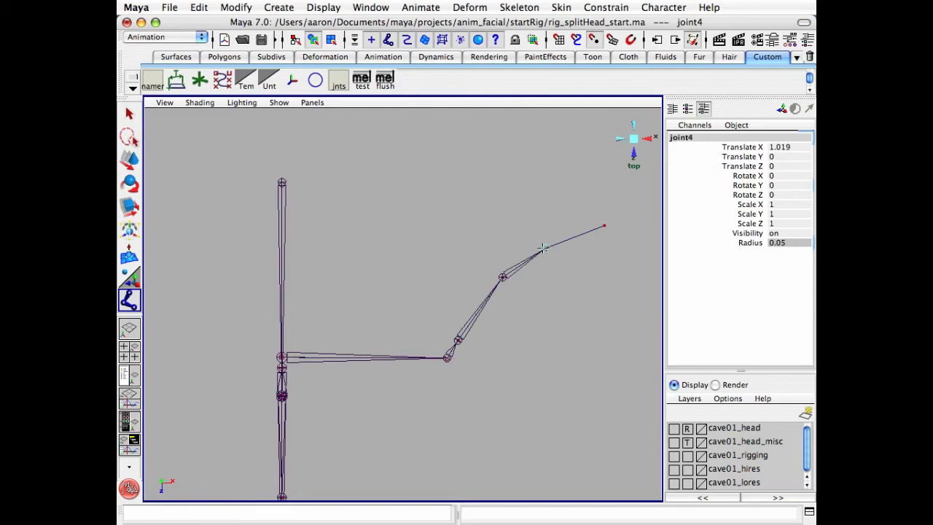
{"action": "left_click", "coordinate": [604, 227]}
{"action": "key", "text": "Return"}
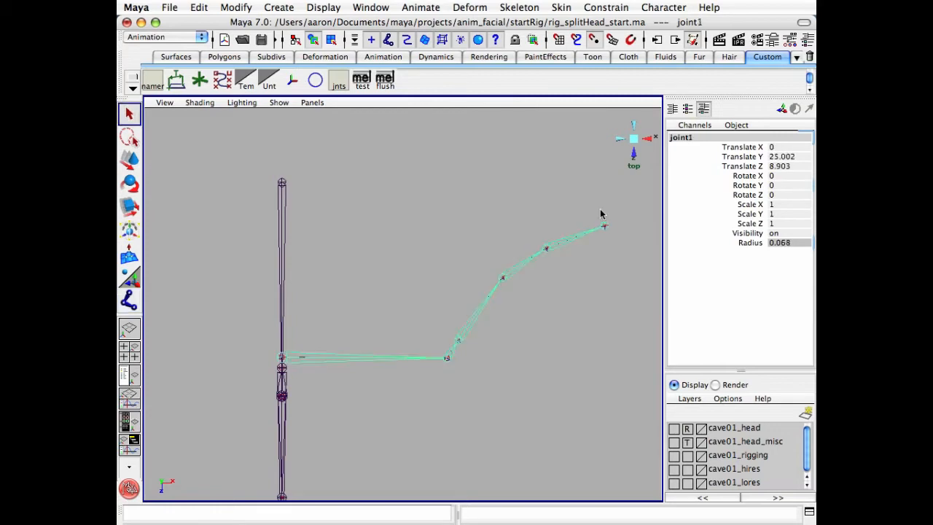
- Check the joint chain in perspective and delete it
{"action": "left_click", "coordinate": [633, 139]}
{"action": "mouse_move", "coordinate": [480, 358]}
{"action": "left_mouse_down", "text": "alt"}
{"action": "mouse_move", "coordinate": [469, 341]}
{"action": "mouse_move", "coordinate": [468, 361]}
{"action": "left_mouse_up", "text": "alt"}
{"action": "key", "text": "Delete"}
- Try to draw the six-joint chain again in perspective, point-snapping each joint to curve15's CVs
{"action": "left_click", "coordinate": [130, 298]}
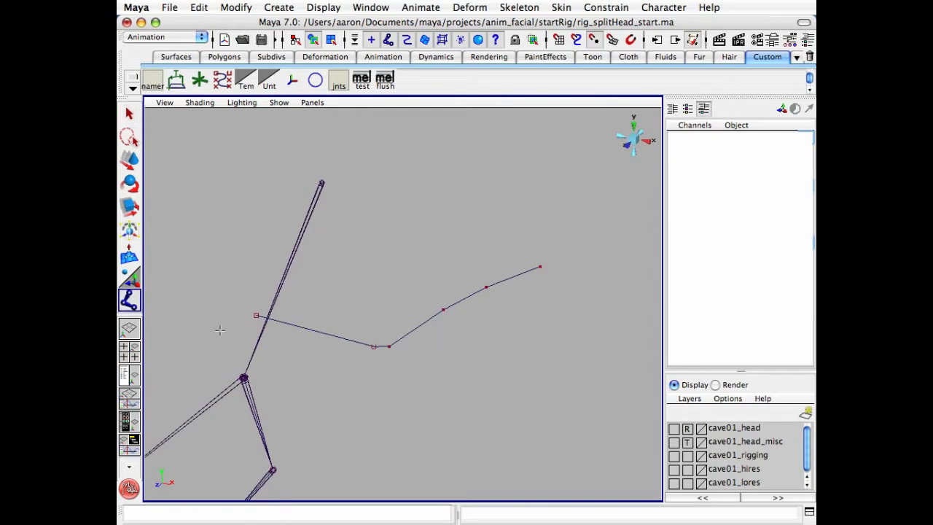
{"action": "left_click", "coordinate": [254, 313]}
{"action": "left_click", "coordinate": [373, 347]}
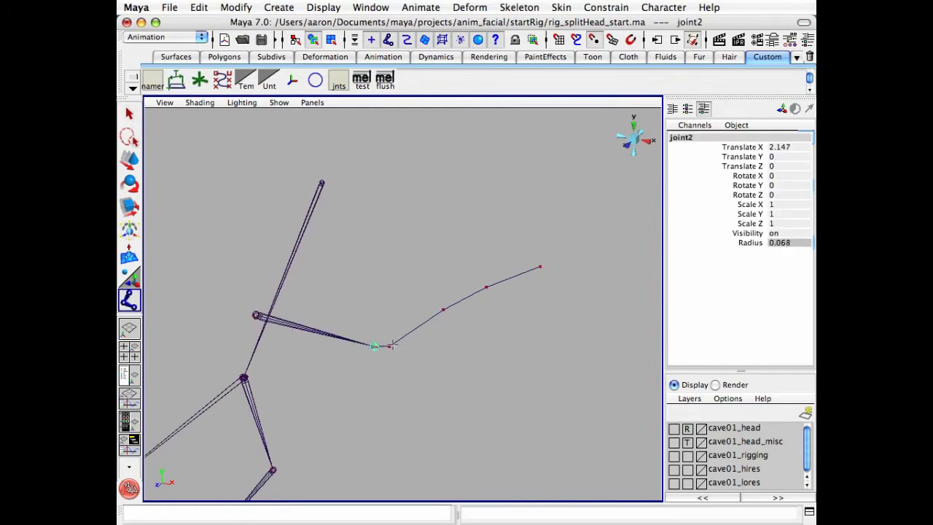
{"action": "left_click", "coordinate": [390, 346]}
{"action": "left_click", "coordinate": [444, 310]}
{"action": "left_click", "coordinate": [483, 287]}
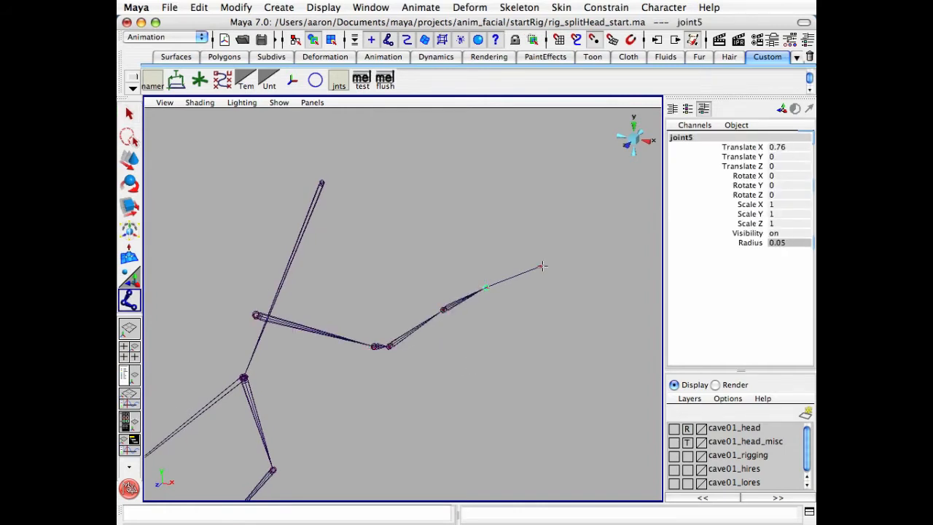
{"action": "left_click", "coordinate": [539, 267]}
{"action": "key", "text": "q"}
{"action": "left_click_drag", "start_coordinate": [452, 317], "coordinate": [390, 303], "text": "alt"}
{"action": "left_click_drag", "start_coordinate": [289, 483], "coordinate": [318, 374], "text": "alt"}
{"action": "left_click", "coordinate": [290, 426]}
- Move curve15's cv[0] slightly along X off the center line toward the ear, and return to object selection mode
{"action": "key", "text": "F8"}
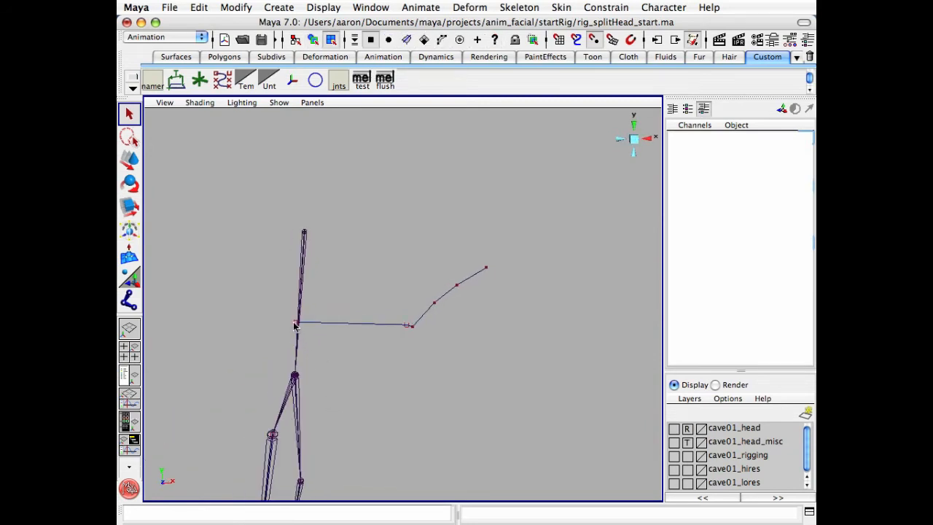
{"action": "left_click", "coordinate": [295, 325]}
{"action": "key", "text": "w"}
{"action": "left_click_drag", "start_coordinate": [357, 321], "coordinate": [360, 315], "text": "alt"}
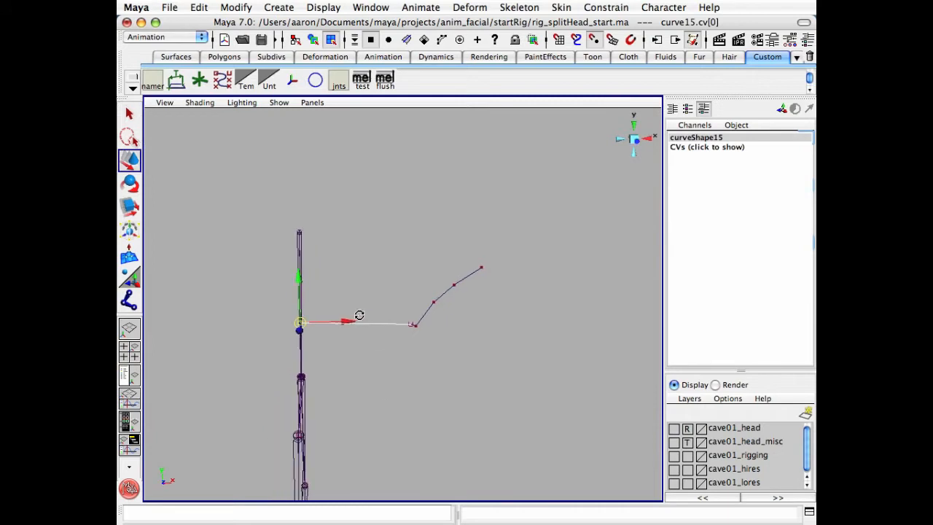
{"action": "left_click", "coordinate": [350, 321]}
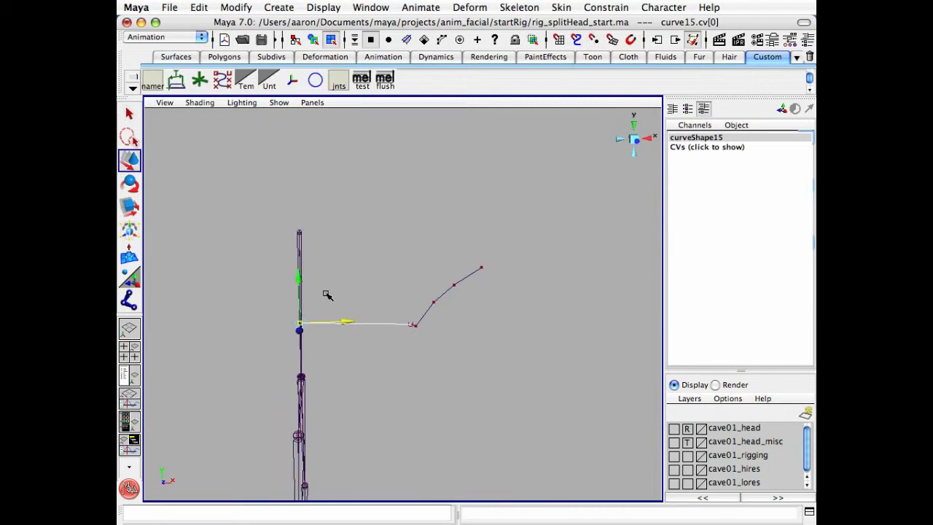
{"action": "left_click_drag", "start_coordinate": [349, 325], "coordinate": [358, 318]}
{"action": "key", "text": "q"}
{"action": "left_click", "coordinate": [380, 285]}
{"action": "key", "text": "F8"}
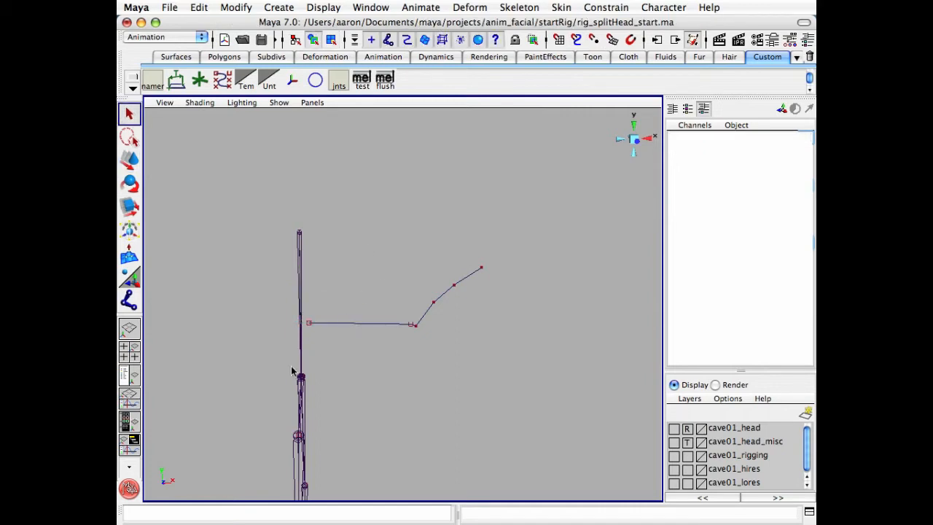
{"action": "left_click", "coordinate": [130, 299]}
{"action": "left_click", "coordinate": [309, 323]}
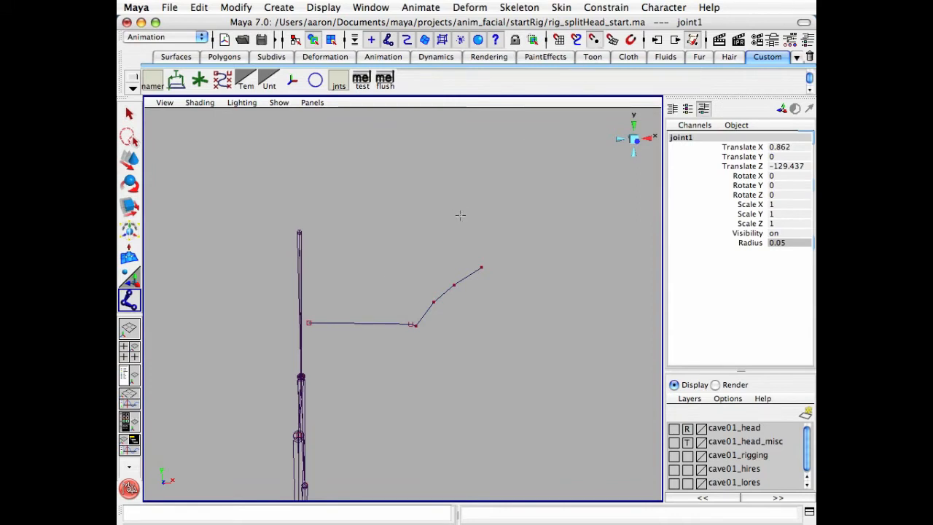
{"action": "key", "text": "q"}
{"action": "key", "text": "z"}
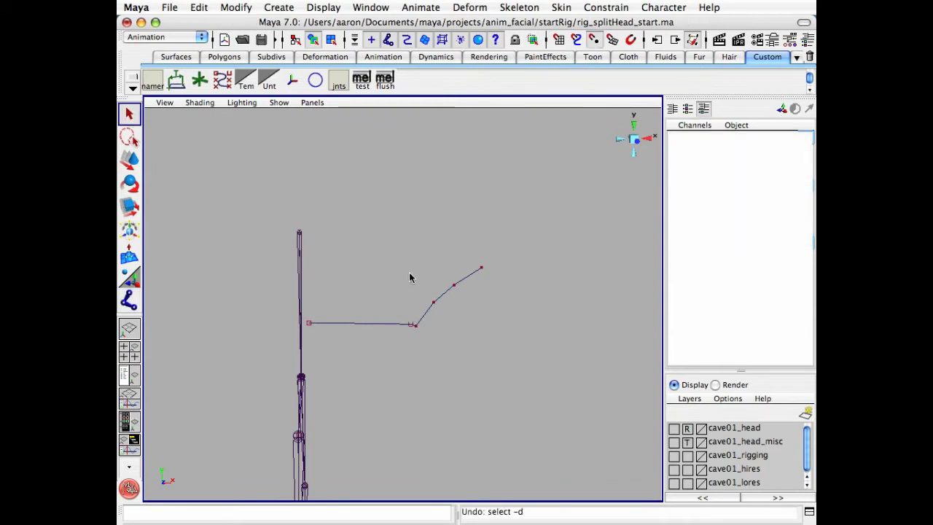
- Draw a six-joint chain along curve15 with the Joint Tool, point-snapping each joint to a CV from cv[0] to the ear tip
{"action": "key", "text": "y"}
{"action": "left_click", "coordinate": [308, 322]}
{"action": "left_click_drag", "start_coordinate": [466, 334], "coordinate": [380, 335], "text": "alt"}
{"action": "left_click", "coordinate": [382, 326]}
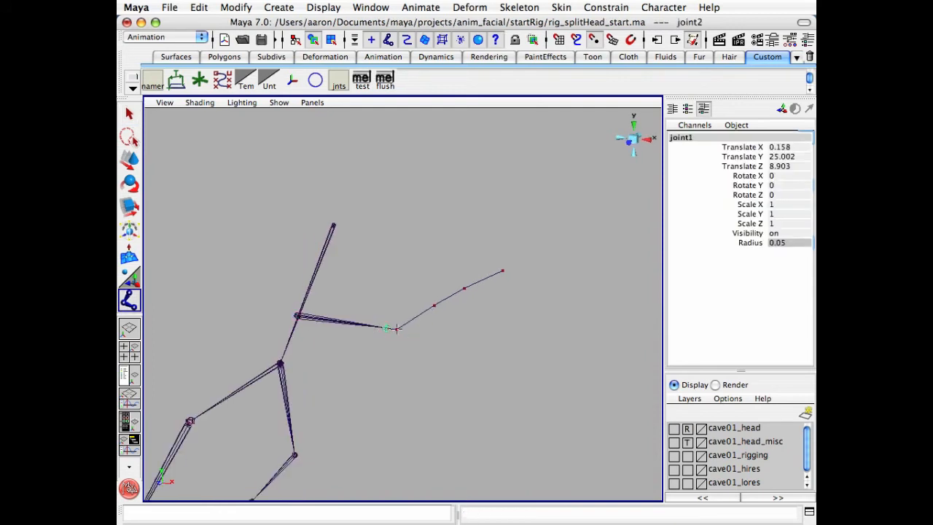
{"action": "left_click", "coordinate": [434, 305]}
{"action": "left_click", "coordinate": [463, 289]}
{"action": "left_click", "coordinate": [503, 271]}
{"action": "key", "text": "Return"}
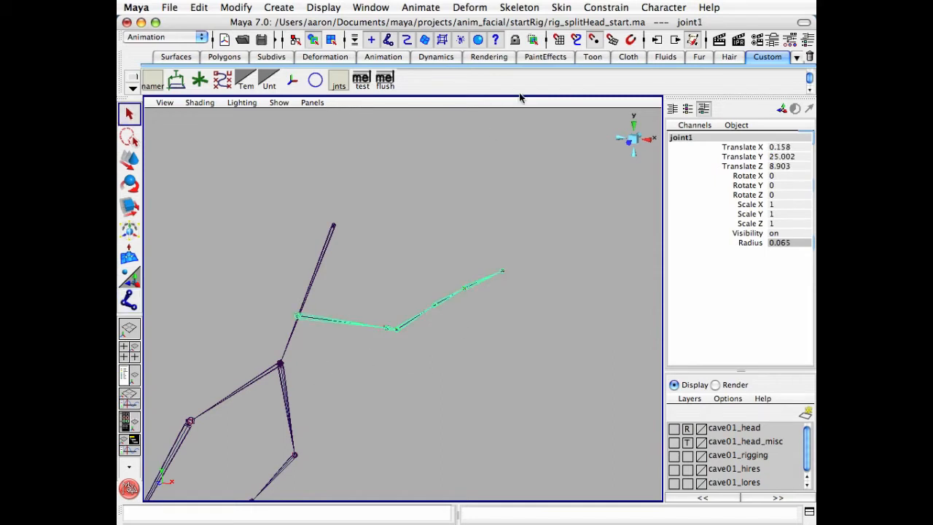
- Select the ear chain's entire joint hierarchy by running the command "select -hi"
{"action": "left_click", "coordinate": [283, 512]}
{"action": "type", "text": "sele"}
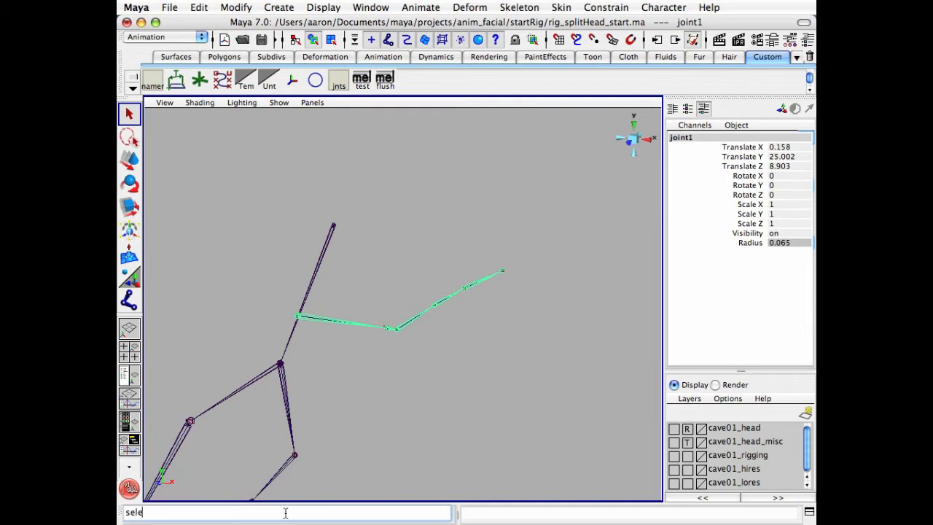
{"action": "type", "text": "ct -hi"}
{"action": "key", "text": "Return"}
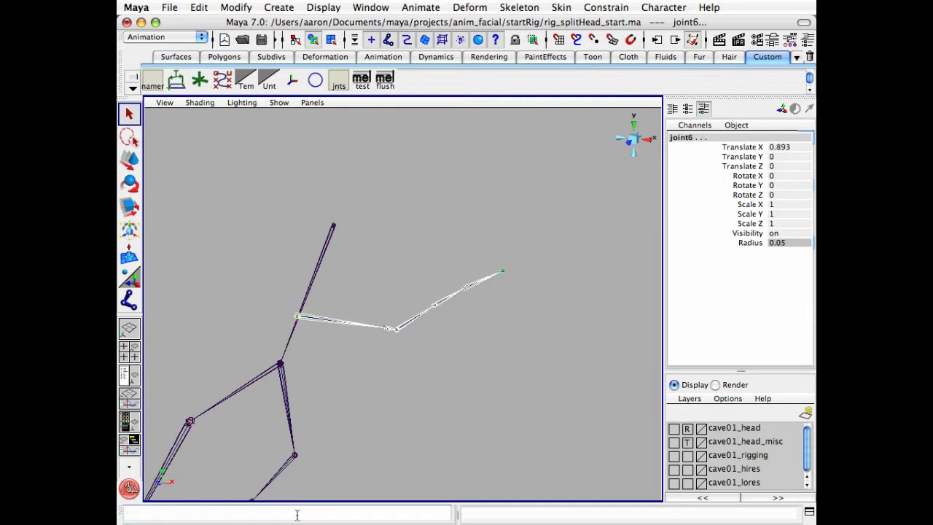
- Display the local rotation axes of all joints in the selected ear chain and deselect the chain
{"action": "left_click", "coordinate": [323, 7]}
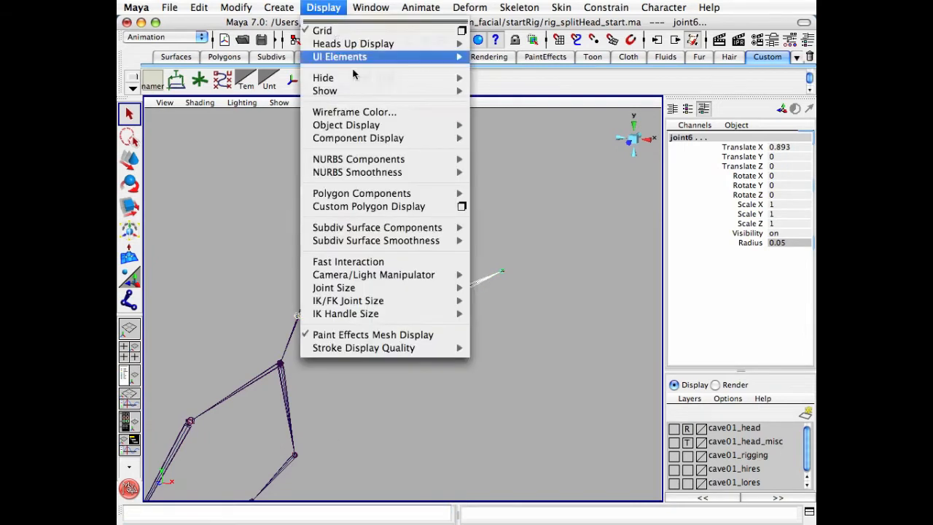
{"action": "mouse_move", "coordinate": [408, 138]}
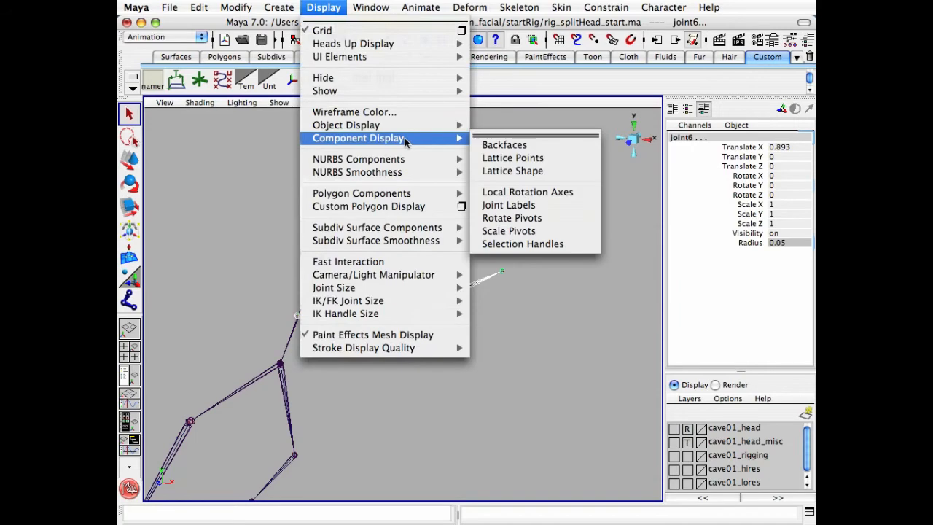
{"action": "left_click", "coordinate": [543, 192]}
{"action": "left_click_drag", "start_coordinate": [509, 393], "coordinate": [486, 351], "text": "alt"}
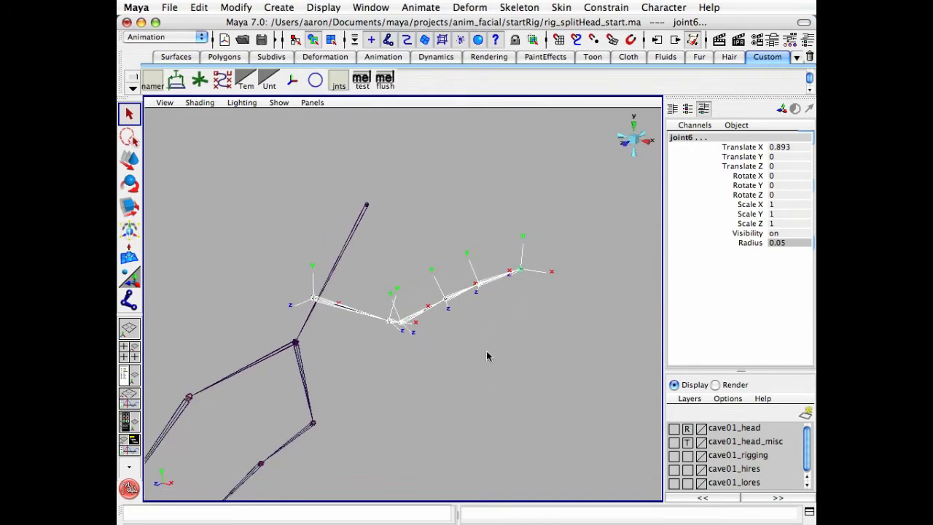
{"action": "left_click", "coordinate": [486, 351]}
- Select the ear-tip joint, joint6, and reset the Orient Joint options to their default settings
{"action": "left_click", "coordinate": [521, 272]}
{"action": "key", "text": "space"}
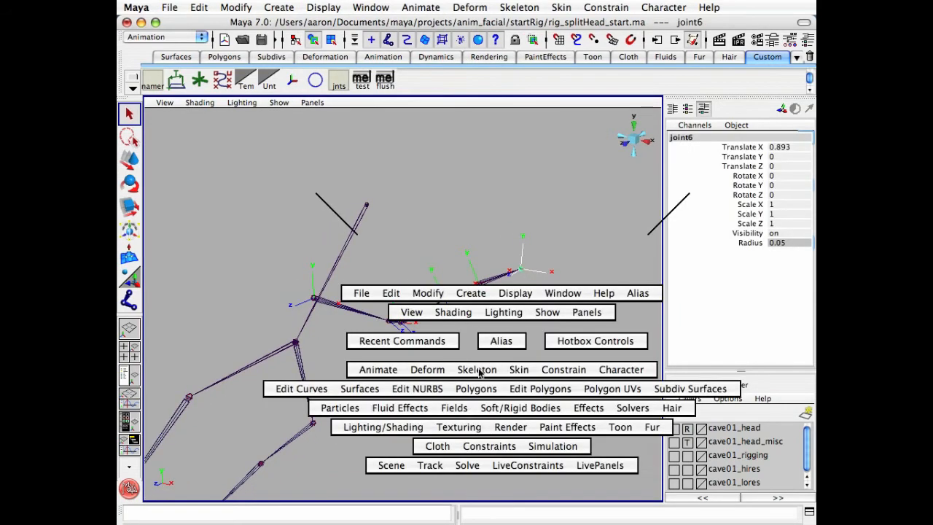
{"action": "left_click", "coordinate": [478, 370]}
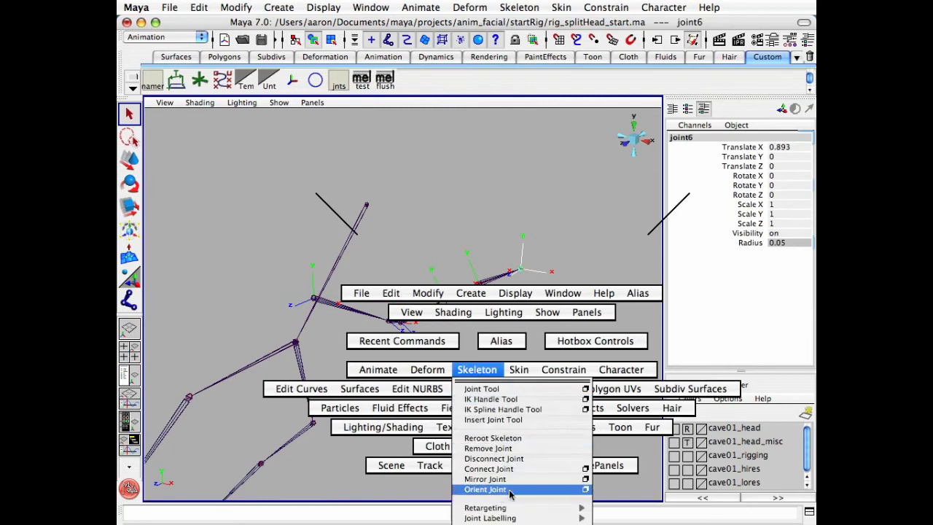
{"action": "key", "text": "space"}
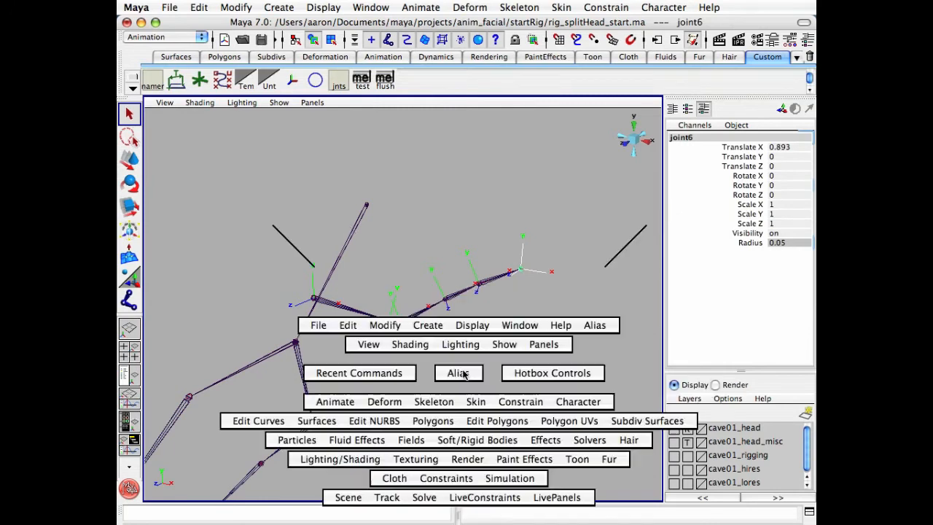
{"action": "left_click", "coordinate": [520, 7]}
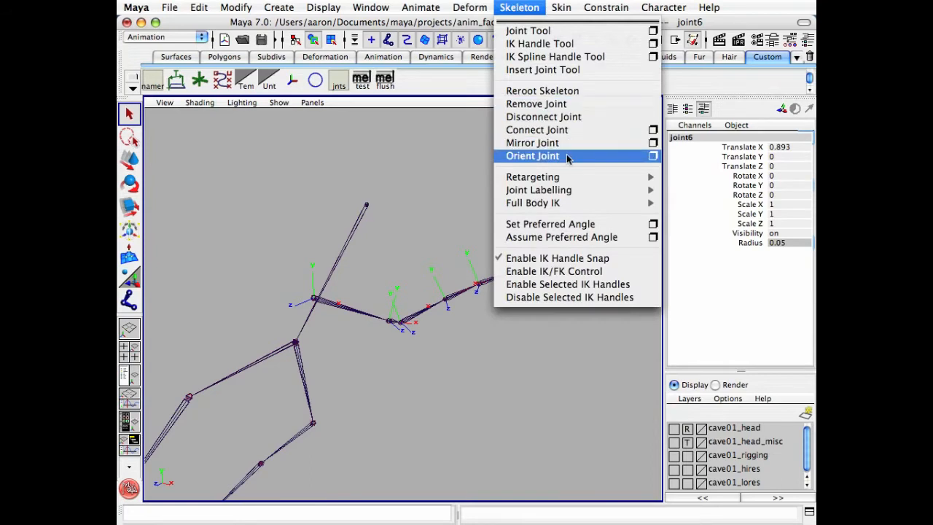
{"action": "left_click", "coordinate": [652, 156]}
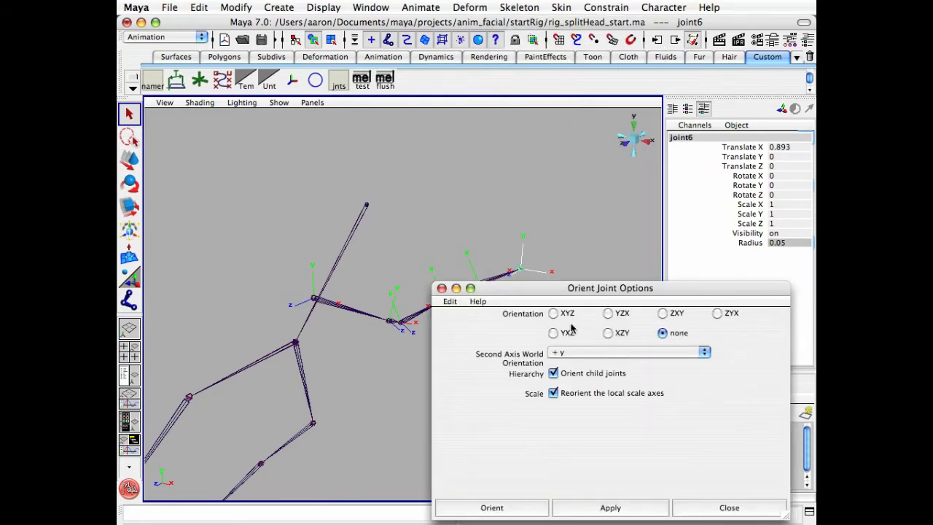
{"action": "left_click", "coordinate": [451, 301]}
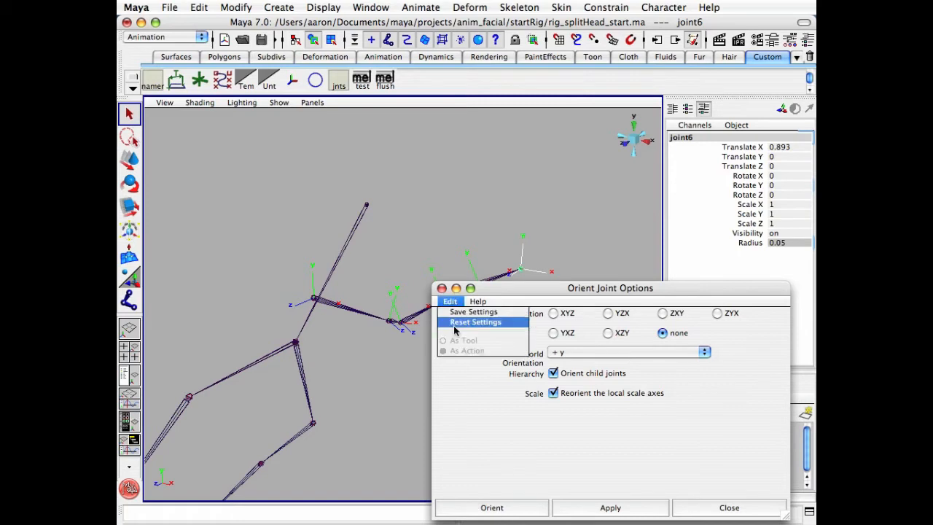
{"action": "left_click", "coordinate": [458, 322]}
{"action": "left_click_drag", "start_coordinate": [786, 513], "coordinate": [773, 457]}
{"action": "left_click_drag", "start_coordinate": [618, 292], "coordinate": [570, 332]}
{"action": "left_click_drag", "start_coordinate": [532, 251], "coordinate": [510, 264], "text": "alt"}
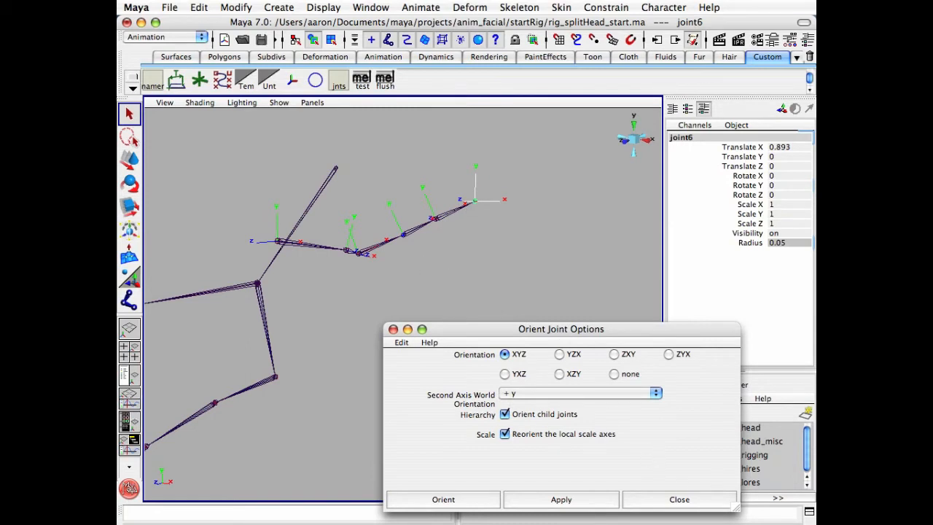
{"action": "left_click_drag", "start_coordinate": [739, 513], "coordinate": [735, 494]}
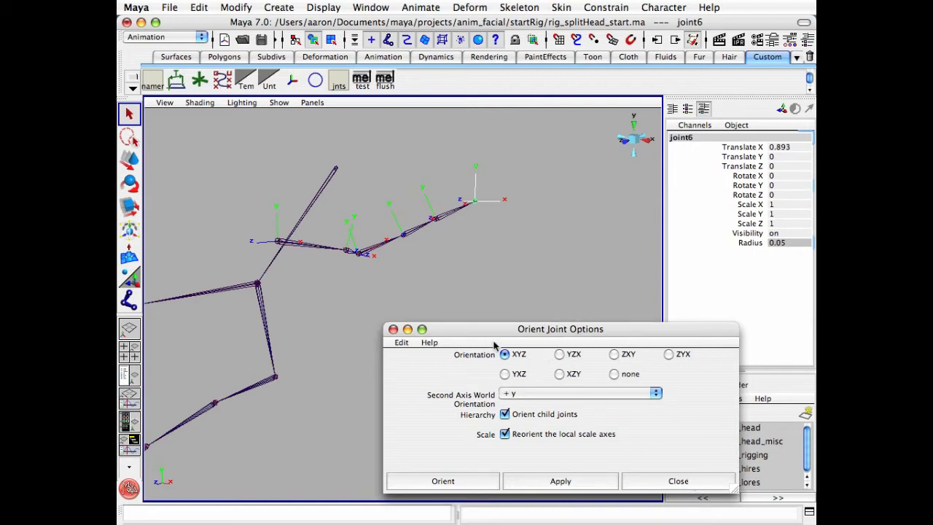
{"action": "mouse_move", "coordinate": [475, 252]}
{"action": "left_mouse_down", "text": "alt"}
{"action": "mouse_move", "coordinate": [507, 265]}
{"action": "mouse_move", "coordinate": [493, 281]}
{"action": "mouse_move", "coordinate": [503, 271]}
{"action": "mouse_move", "coordinate": [478, 262]}
{"action": "left_mouse_up", "text": "alt"}
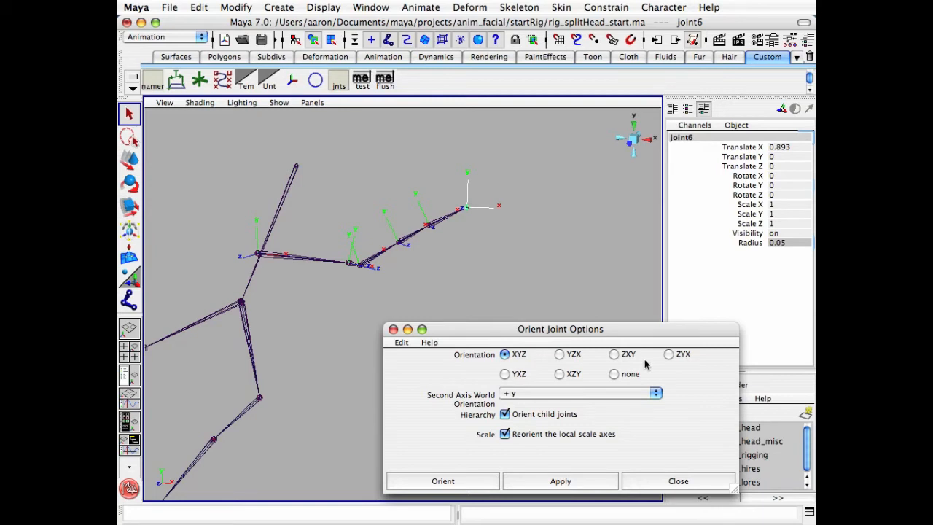
- Orient joint6 with Orientation set to none so it matches its parent joint, and deselect it
{"action": "left_click", "coordinate": [613, 373]}
{"action": "mouse_move", "coordinate": [436, 224]}
{"action": "left_mouse_down", "text": "alt"}
{"action": "mouse_move", "coordinate": [474, 223]}
{"action": "mouse_move", "coordinate": [413, 225]}
{"action": "mouse_move", "coordinate": [456, 248]}
{"action": "mouse_move", "coordinate": [505, 252]}
{"action": "mouse_move", "coordinate": [448, 237]}
{"action": "left_mouse_up", "text": "alt"}
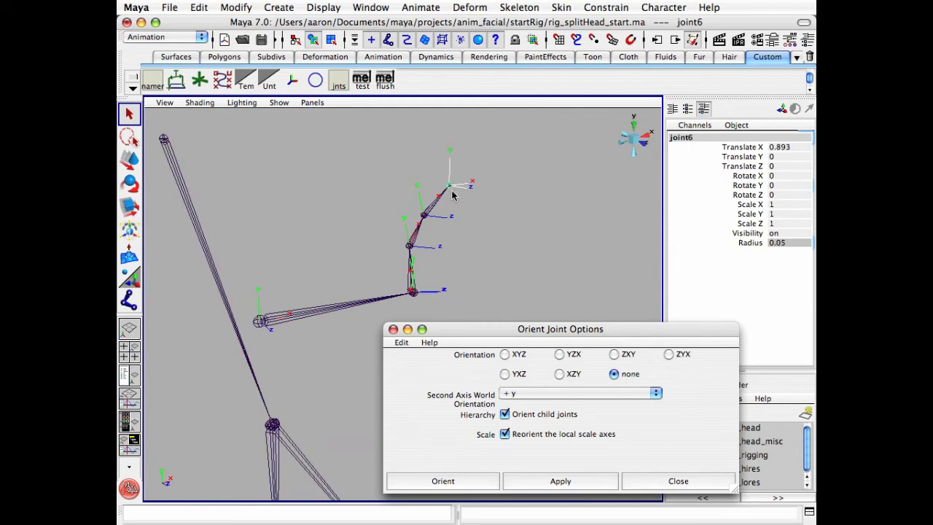
{"action": "left_click_drag", "start_coordinate": [451, 195], "coordinate": [460, 198], "text": "alt"}
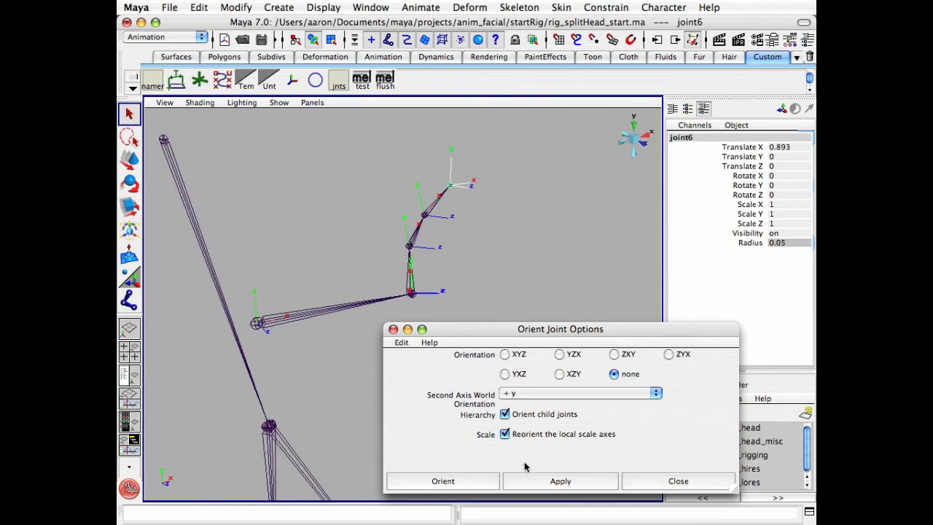
{"action": "left_click", "coordinate": [444, 482]}
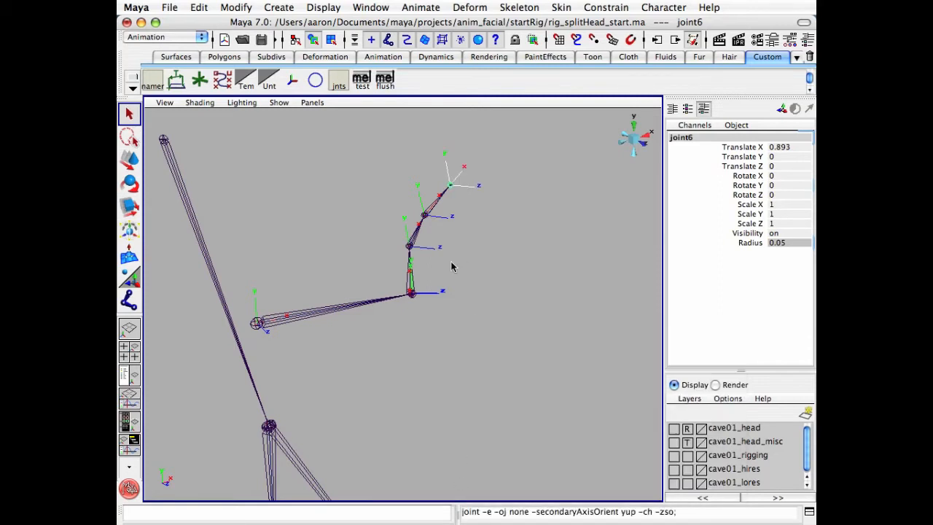
{"action": "left_click_drag", "start_coordinate": [451, 266], "coordinate": [446, 259], "text": "alt"}
{"action": "left_click_drag", "start_coordinate": [426, 226], "coordinate": [434, 310], "text": "alt"}
{"action": "left_click", "coordinate": [488, 329]}
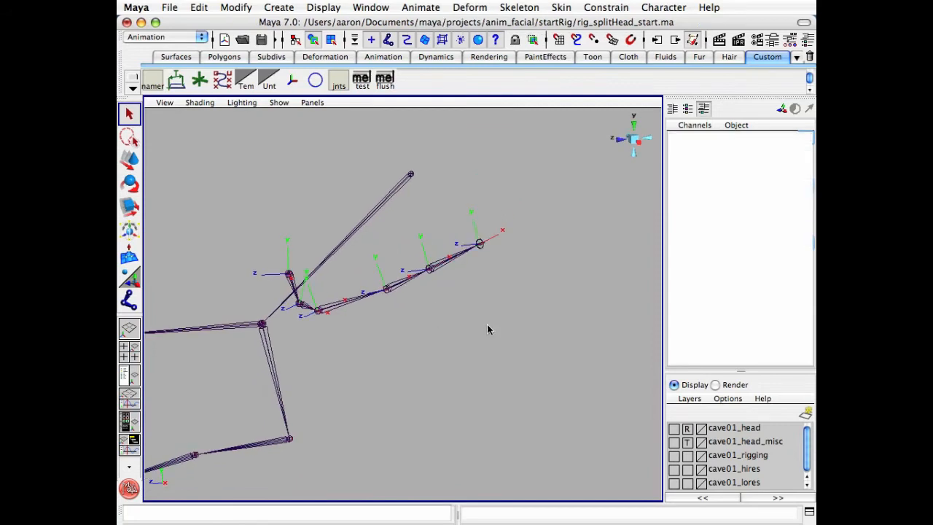
- Show locators in the perspective view and create a new locator
{"action": "left_click_drag", "start_coordinate": [527, 349], "coordinate": [553, 374], "text": "alt"}
{"action": "mouse_move", "coordinate": [486, 370]}
{"action": "left_mouse_down", "text": "alt"}
{"action": "mouse_move", "coordinate": [475, 352]}
{"action": "mouse_move", "coordinate": [476, 371]}
{"action": "left_mouse_up", "text": "alt"}
{"action": "left_click_drag", "start_coordinate": [419, 348], "coordinate": [425, 348], "text": "alt"}
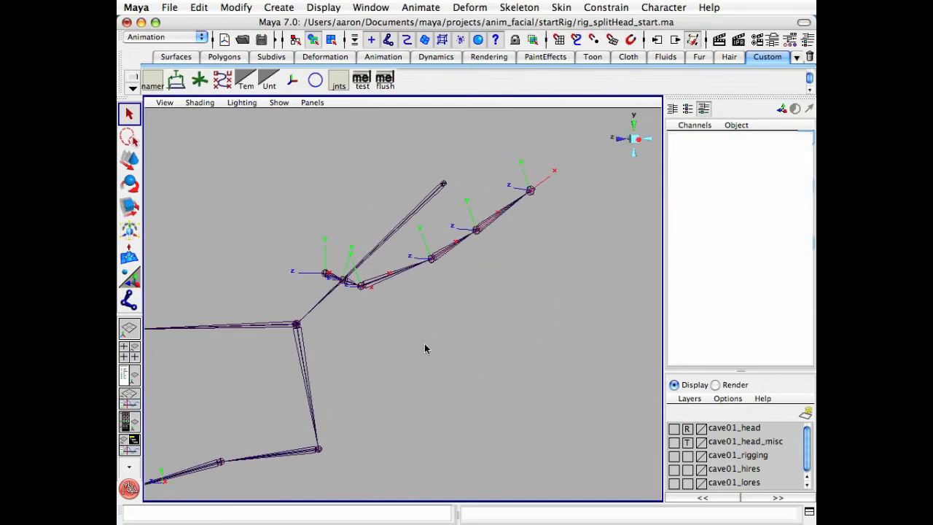
{"action": "left_click", "coordinate": [280, 102]}
{"action": "left_click", "coordinate": [295, 310]}
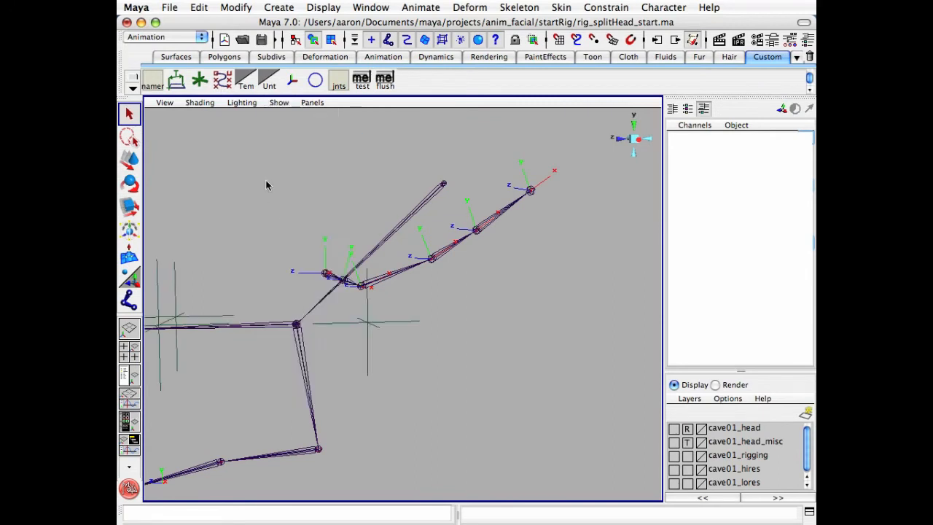
{"action": "left_click", "coordinate": [279, 7]}
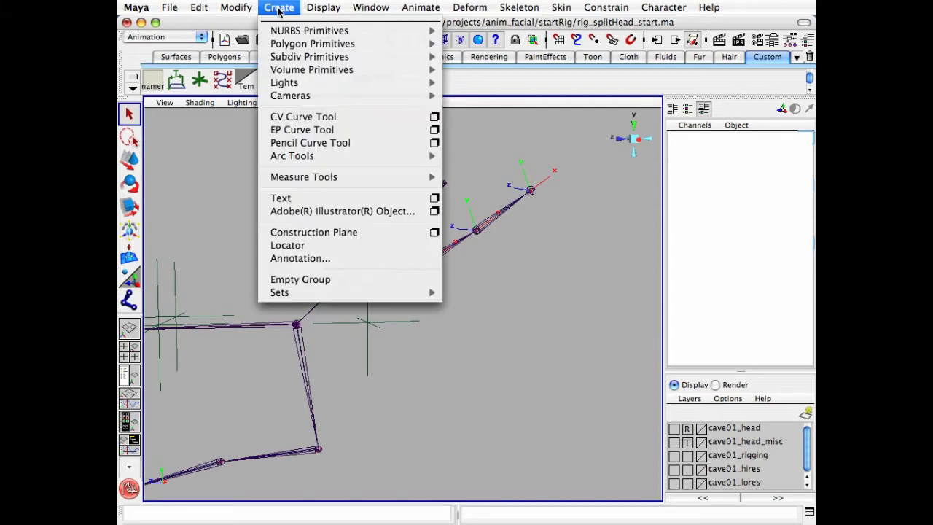
{"action": "left_click", "coordinate": [327, 245]}
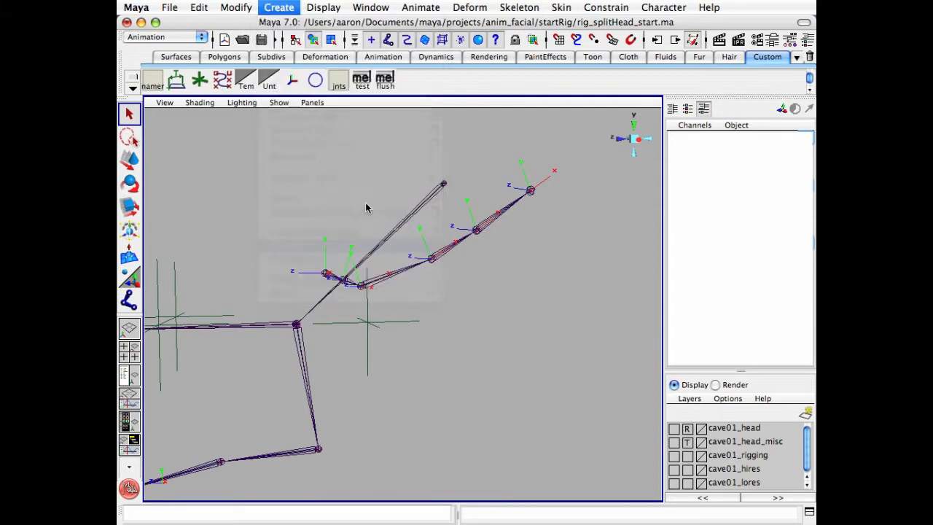
- Open the Hypergraph and bring the ear joint hierarchy and locator1 into view
{"action": "left_click_drag", "start_coordinate": [448, 264], "coordinate": [353, 251], "text": "alt"}
{"action": "key", "text": "h"}
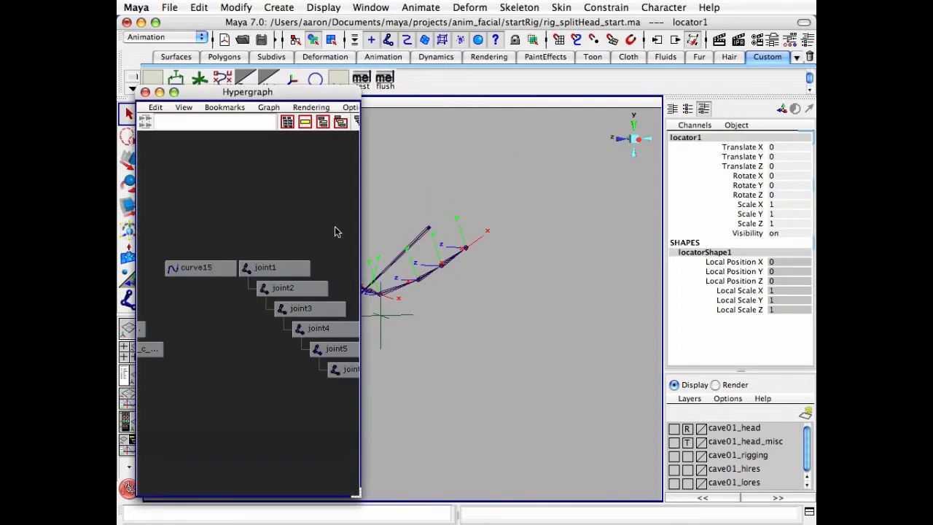
{"action": "middle_click_drag", "start_coordinate": [273, 290], "coordinate": [186, 267], "text": "alt"}
{"action": "left_click_drag", "start_coordinate": [371, 291], "coordinate": [459, 300], "text": "alt"}
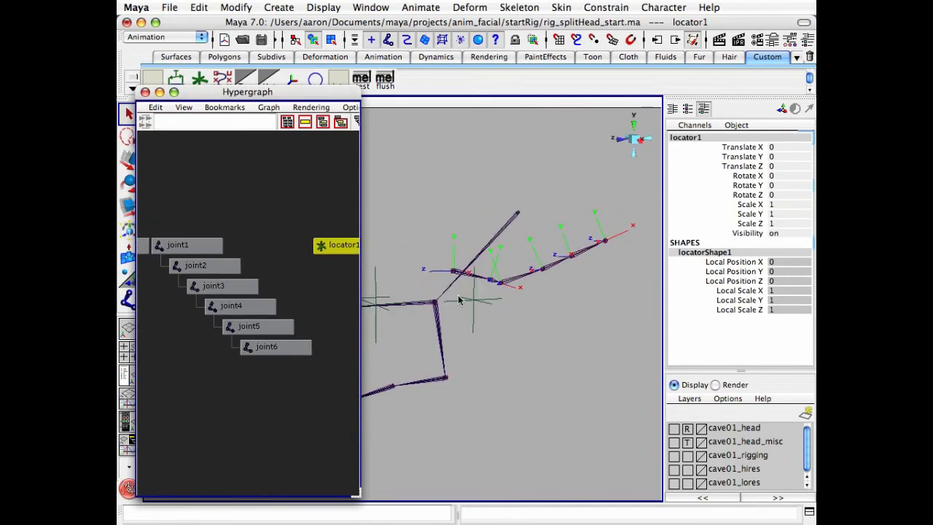
- Snap locator1 onto joint2 by selecting joint2 and then the locator and applying a point constraint
{"action": "left_click", "coordinate": [500, 336]}
{"action": "left_click_drag", "start_coordinate": [500, 337], "coordinate": [501, 292], "text": "alt"}
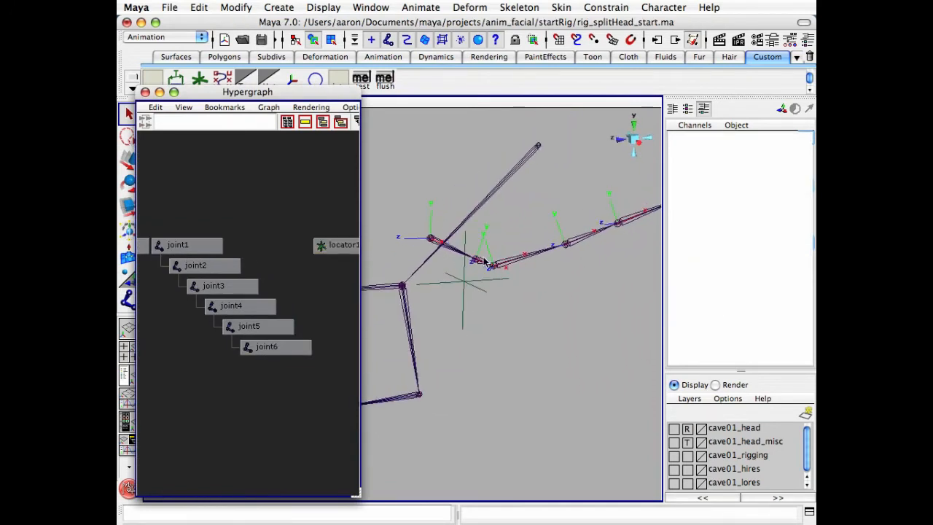
{"action": "left_click", "coordinate": [484, 264]}
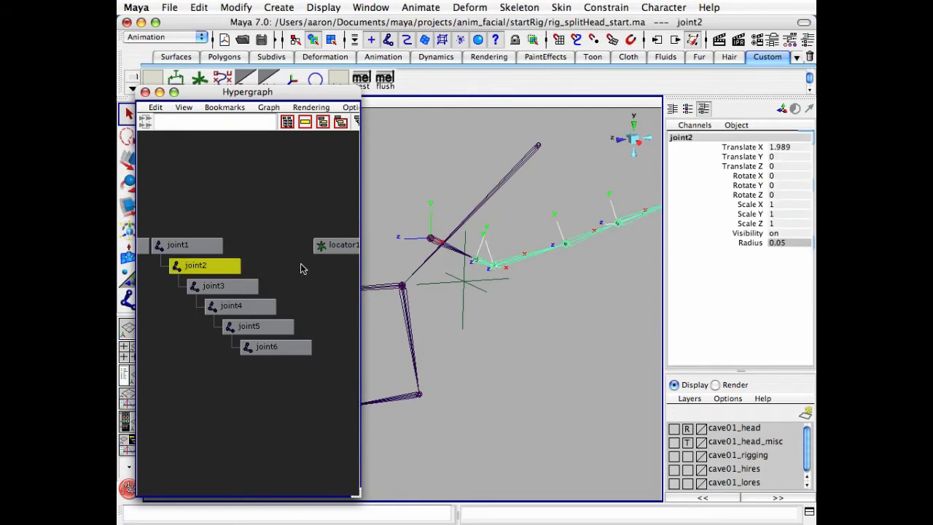
{"action": "left_click", "coordinate": [335, 245], "text": "shift"}
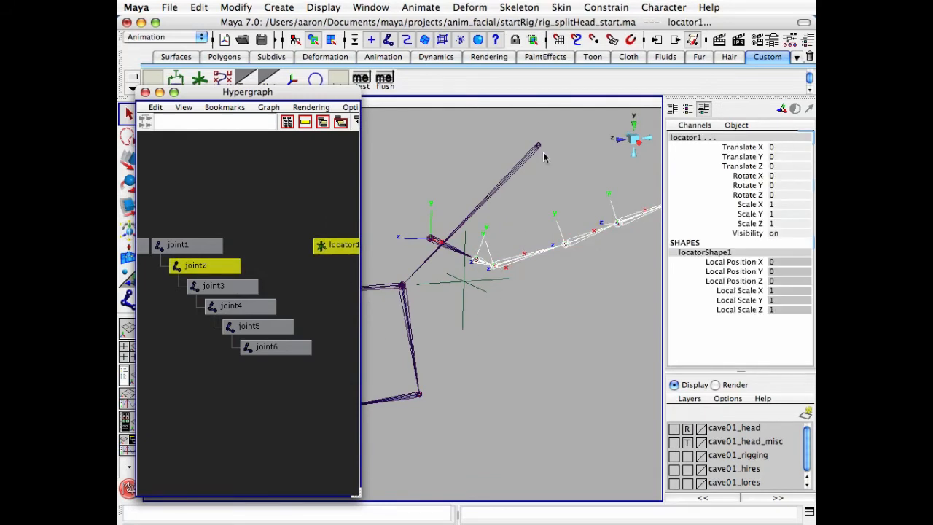
{"action": "left_click", "coordinate": [605, 7]}
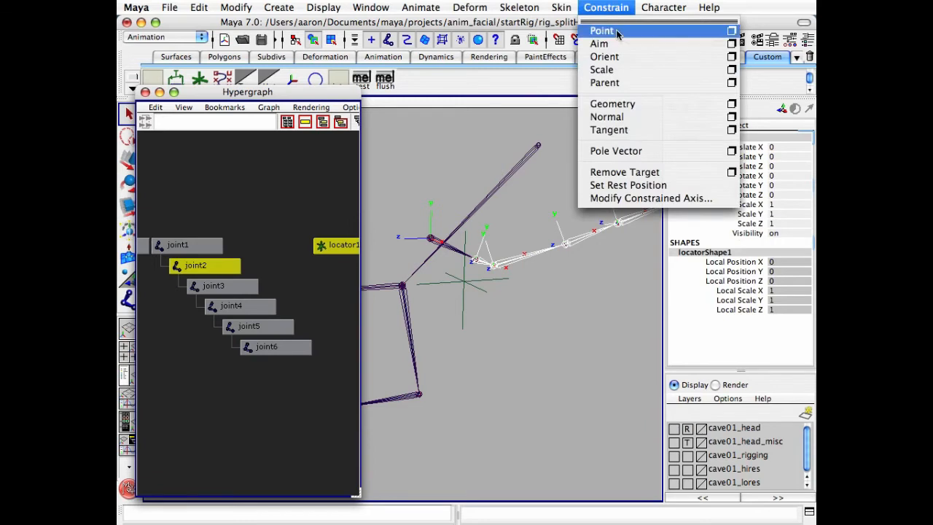
{"action": "left_click", "coordinate": [602, 31]}
{"action": "left_click", "coordinate": [590, 261]}
{"action": "right_click_drag", "start_coordinate": [590, 261], "coordinate": [625, 271], "text": "alt"}
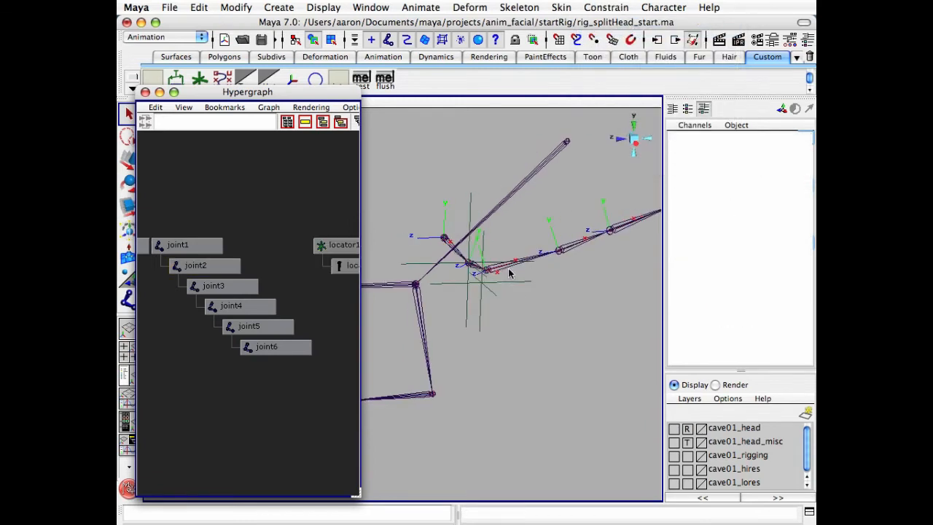
{"action": "left_click_drag", "start_coordinate": [625, 272], "coordinate": [562, 268], "text": "alt"}
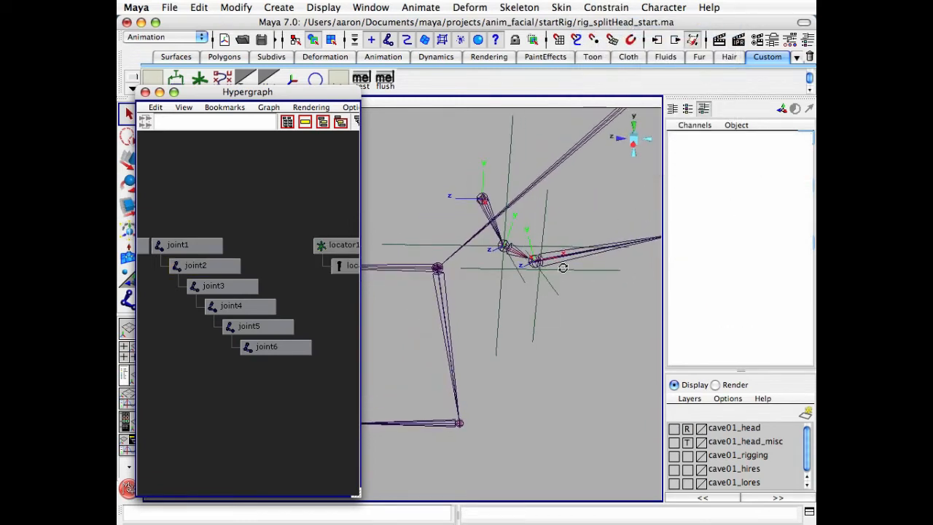
- Delete the point constraint under locator1, leave nothing selected, and close the Hypergraph
{"action": "left_click", "coordinate": [353, 266]}
{"action": "key", "text": "Delete"}
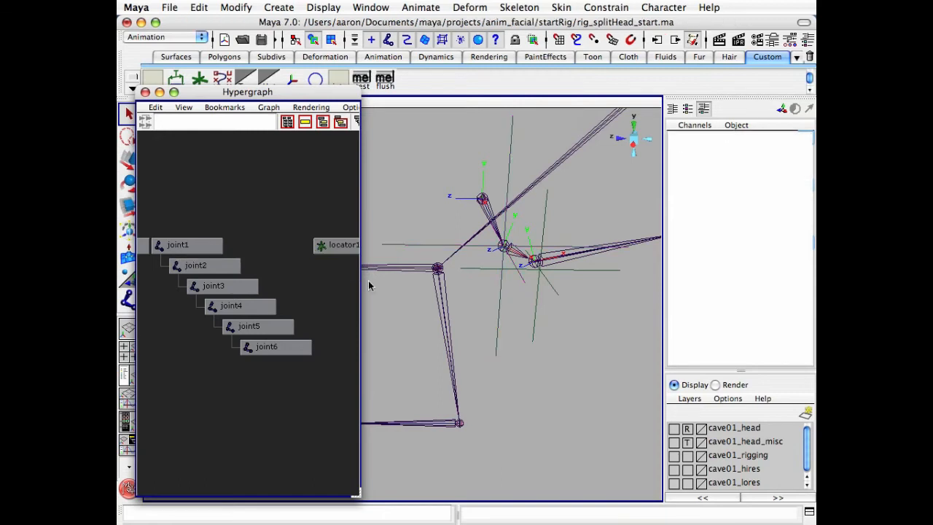
{"action": "left_click", "coordinate": [337, 244]}
{"action": "left_click", "coordinate": [584, 316]}
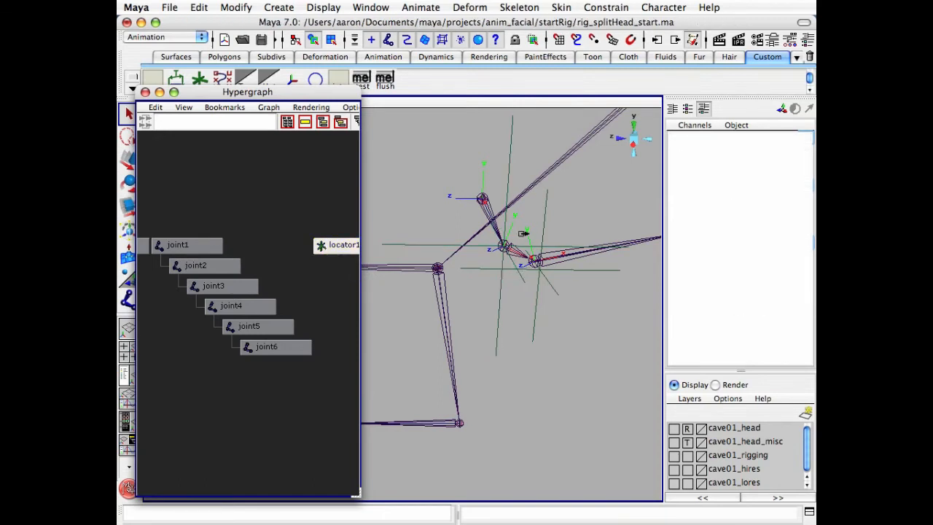
{"action": "left_click_drag", "start_coordinate": [537, 243], "coordinate": [571, 255], "text": "alt"}
{"action": "left_click", "coordinate": [317, 175]}
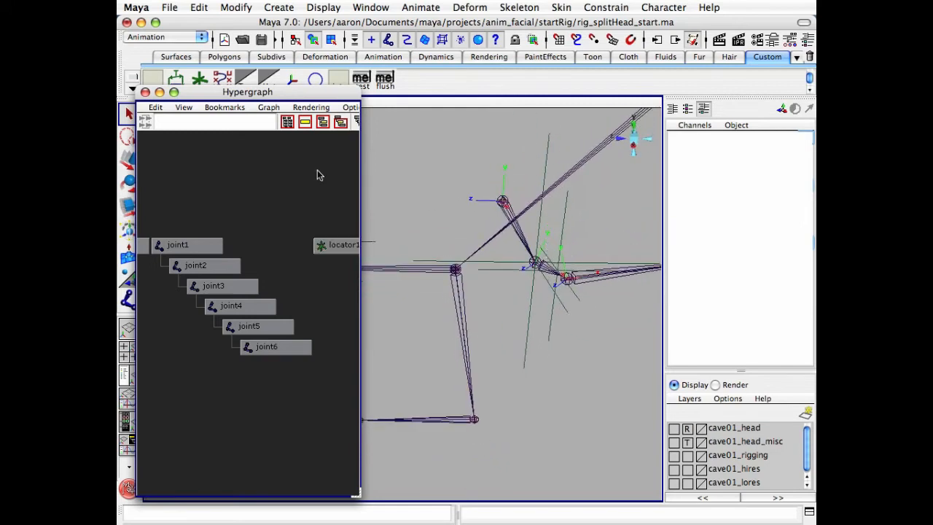
{"action": "left_click", "coordinate": [146, 91]}
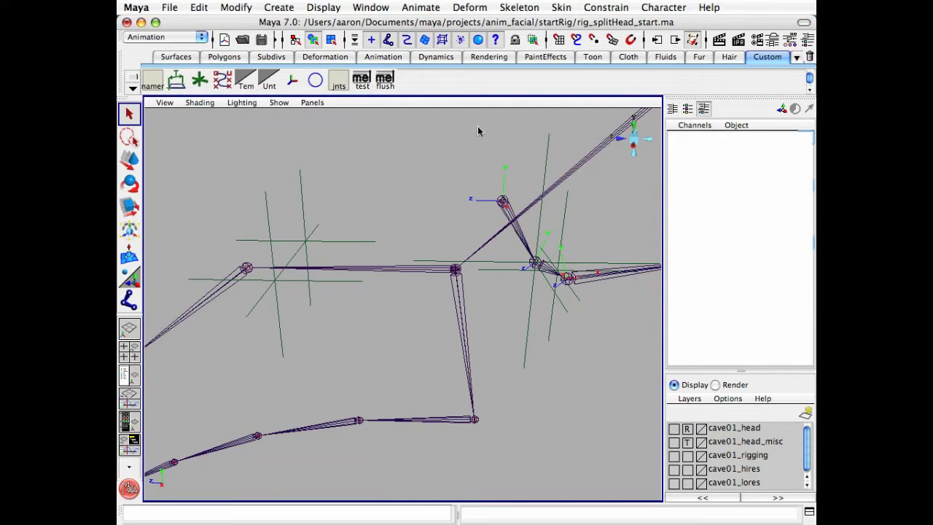
- Rotate joint2's local rotation axes about X in the side view until its Y axis points straight up, and return to object mode
{"action": "key", "text": "F8"}
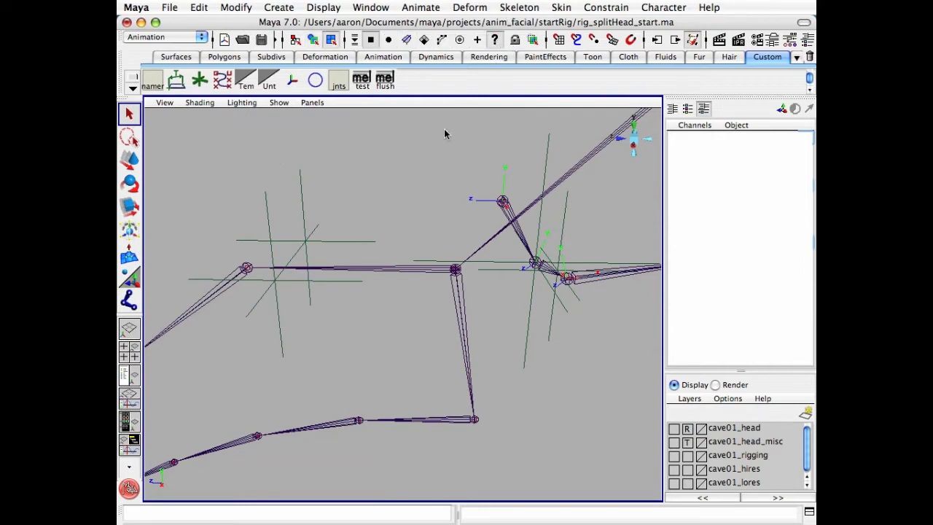
{"action": "left_click", "coordinate": [548, 241]}
{"action": "left_click", "coordinate": [633, 146]}
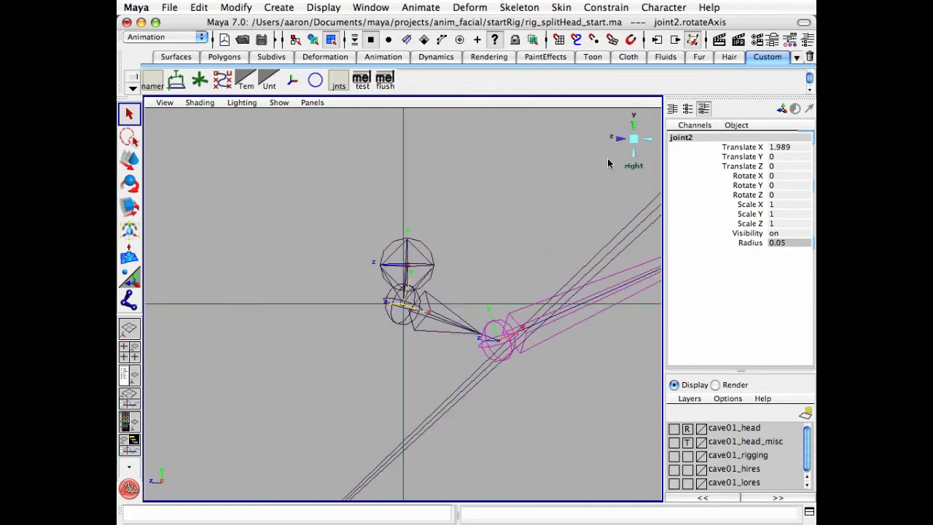
{"action": "right_click_drag", "start_coordinate": [401, 281], "coordinate": [697, 268], "text": "alt"}
{"action": "right_click_drag", "start_coordinate": [369, 297], "coordinate": [471, 283], "text": "alt"}
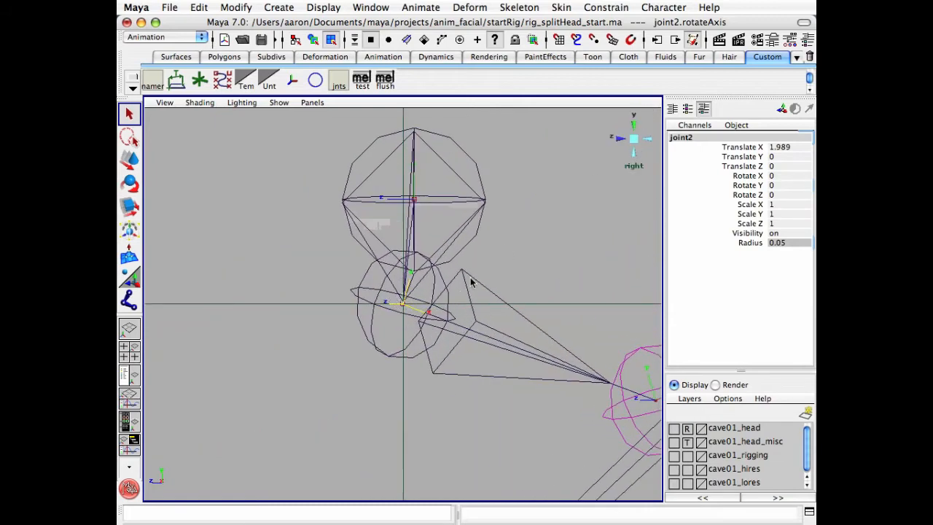
{"action": "key", "text": "e"}
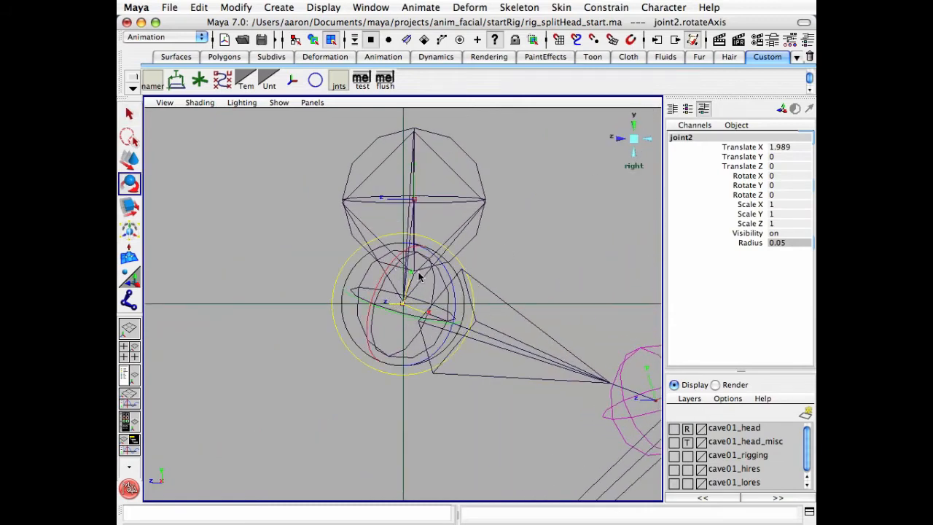
{"action": "left_click_drag", "start_coordinate": [390, 269], "coordinate": [380, 289]}
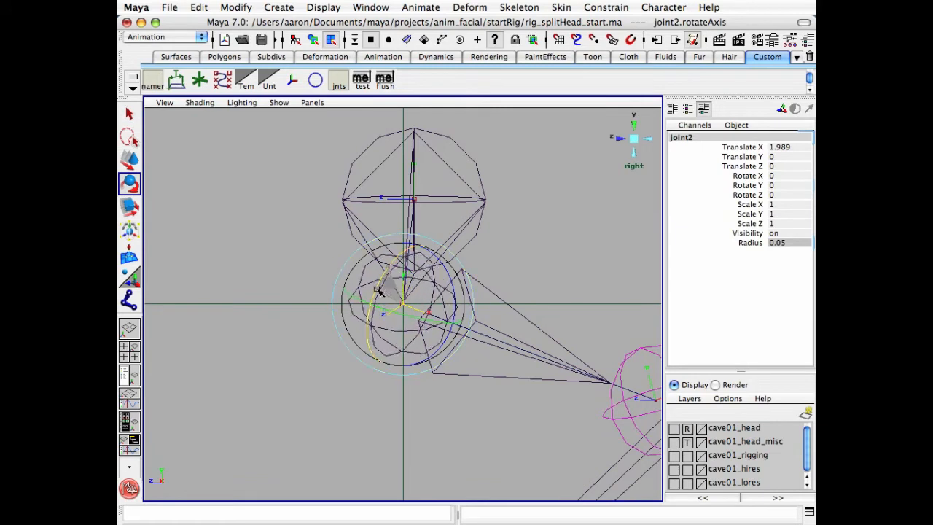
{"action": "left_click", "coordinate": [632, 139]}
{"action": "left_click_drag", "start_coordinate": [441, 250], "coordinate": [417, 263], "text": "alt"}
{"action": "right_click_drag", "start_coordinate": [418, 263], "coordinate": [408, 233], "text": "alt"}
{"action": "key", "text": "q"}
{"action": "key", "text": "F8"}
- Select locator1 at joint2 and delete it, leaving nothing selected
{"action": "left_click", "coordinate": [409, 259]}
{"action": "left_click", "coordinate": [408, 237]}
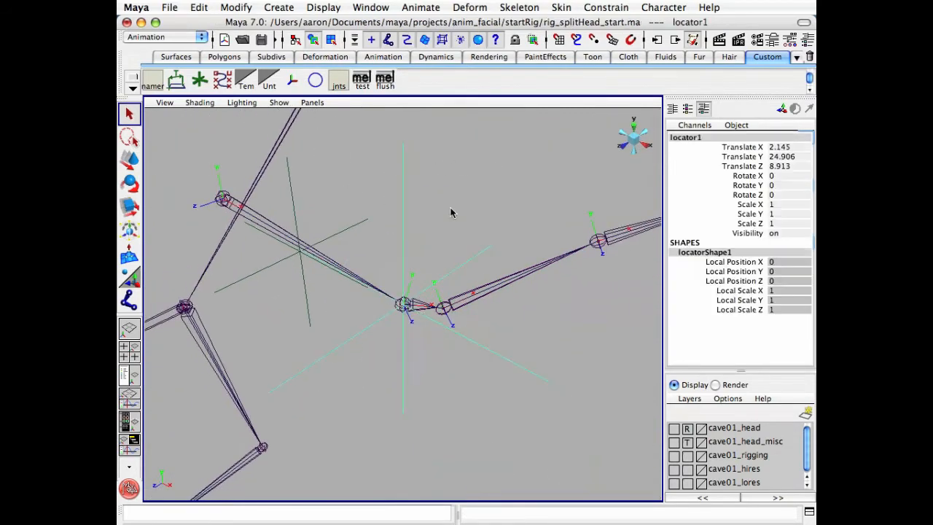
{"action": "left_click", "coordinate": [452, 213]}
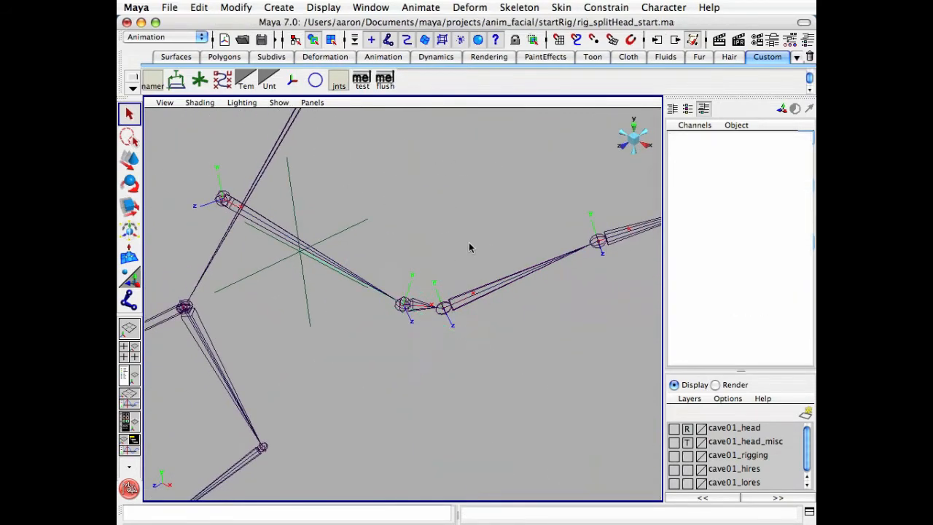
- Make the cave01_head layer visible and set its display type to template
{"action": "mouse_move", "coordinate": [468, 245]}
{"action": "left_mouse_down", "text": "alt"}
{"action": "mouse_move", "coordinate": [401, 235]}
{"action": "mouse_move", "coordinate": [327, 206]}
{"action": "mouse_move", "coordinate": [419, 229]}
{"action": "mouse_move", "coordinate": [535, 229]}
{"action": "mouse_move", "coordinate": [605, 217]}
{"action": "mouse_move", "coordinate": [571, 227]}
{"action": "mouse_move", "coordinate": [496, 225]}
{"action": "mouse_move", "coordinate": [565, 228]}
{"action": "mouse_move", "coordinate": [387, 225]}
{"action": "mouse_move", "coordinate": [466, 261]}
{"action": "left_mouse_up", "text": "alt"}
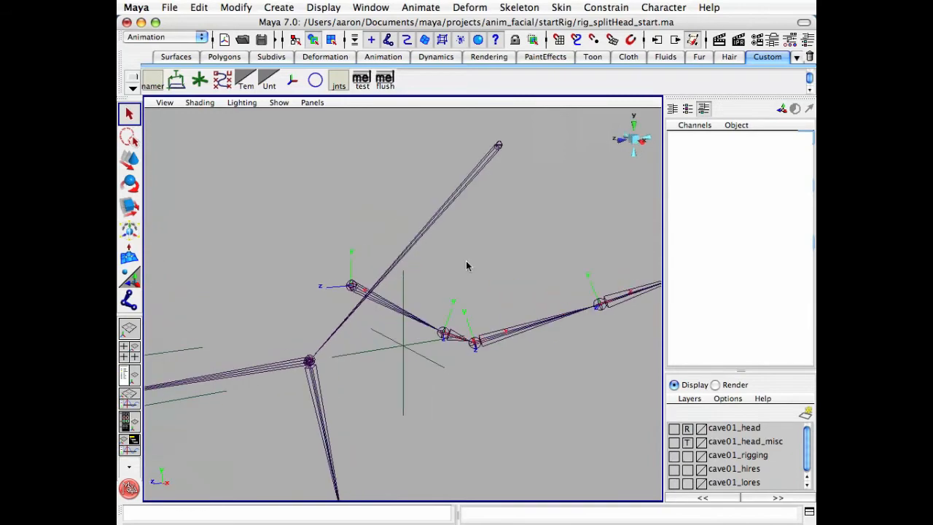
{"action": "mouse_move", "coordinate": [551, 442]}
{"action": "left_mouse_down", "text": "alt"}
{"action": "mouse_move", "coordinate": [521, 444]}
{"action": "mouse_move", "coordinate": [538, 445]}
{"action": "left_mouse_up", "text": "alt"}
{"action": "left_click_drag", "start_coordinate": [332, 288], "coordinate": [495, 358], "text": "alt"}
{"action": "left_click", "coordinate": [674, 428]}
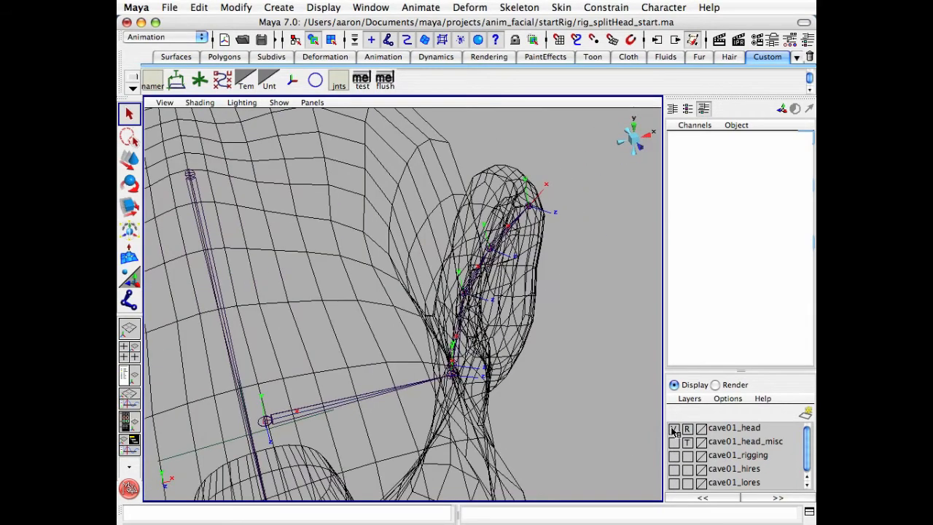
{"action": "left_click_drag", "start_coordinate": [550, 413], "coordinate": [635, 414], "text": "alt"}
{"action": "left_click", "coordinate": [687, 428]}
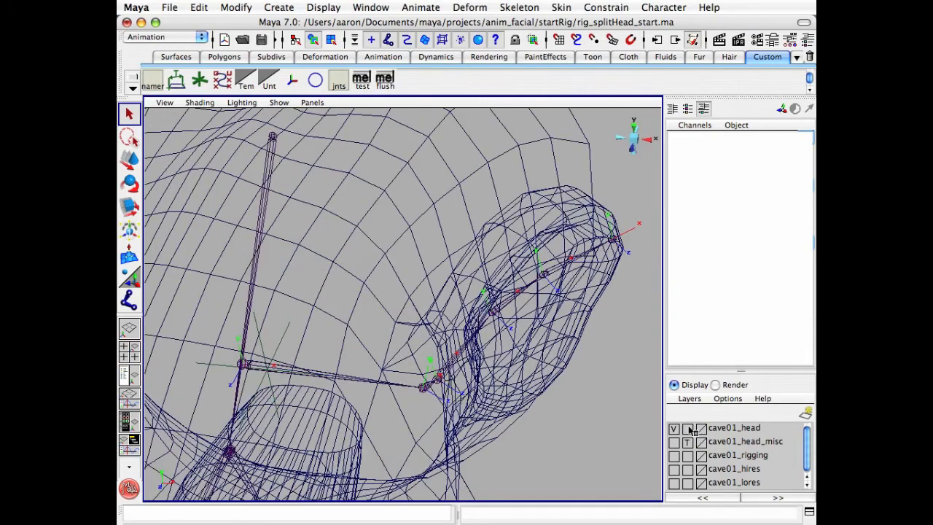
{"action": "left_click", "coordinate": [687, 428]}
- Try bending the ear by rotating joint3, joint4 and joint5 together, undo the rotation and clear the selection
{"action": "left_click_drag", "start_coordinate": [394, 393], "coordinate": [487, 294], "text": "alt"}
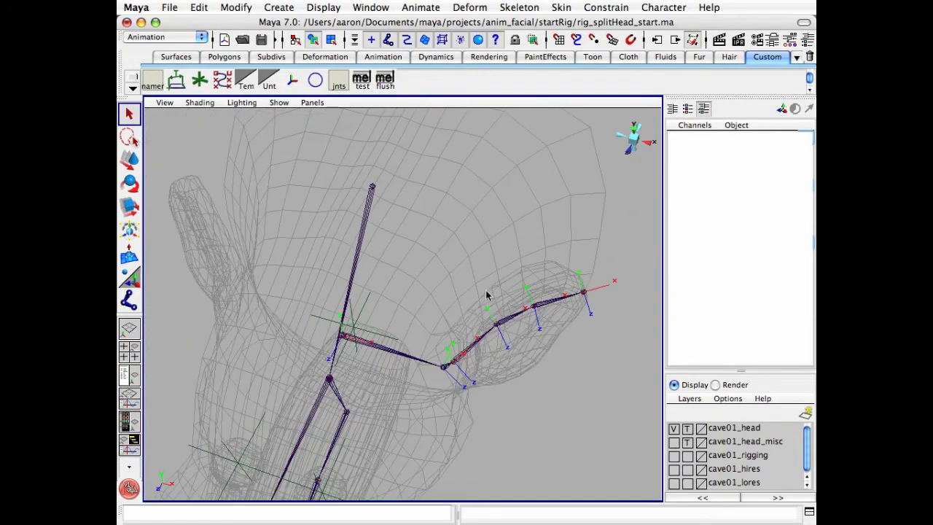
{"action": "left_click_drag", "start_coordinate": [522, 407], "coordinate": [460, 348], "text": "alt"}
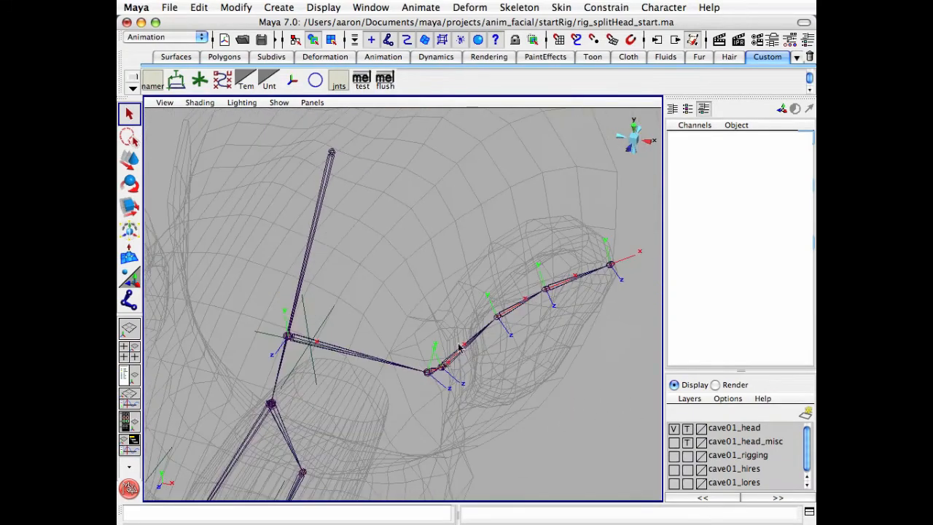
{"action": "left_click", "coordinate": [468, 343]}
{"action": "left_click", "coordinate": [519, 304], "text": "shift"}
{"action": "left_click", "coordinate": [567, 281], "text": "shift"}
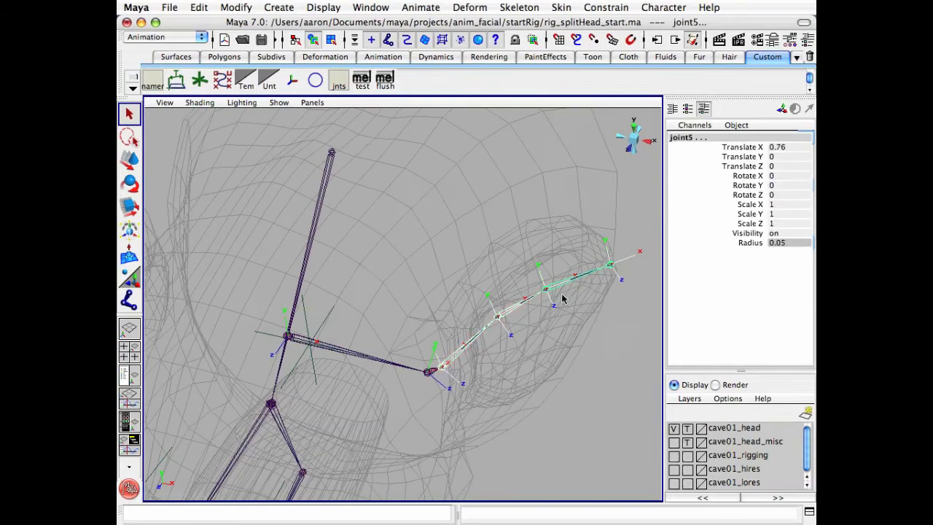
{"action": "key", "text": "e"}
{"action": "left_click_drag", "start_coordinate": [546, 336], "coordinate": [541, 359]}
{"action": "key", "text": "z"}
{"action": "left_click_drag", "start_coordinate": [551, 454], "coordinate": [547, 415], "text": "alt"}
{"action": "key", "text": "q"}
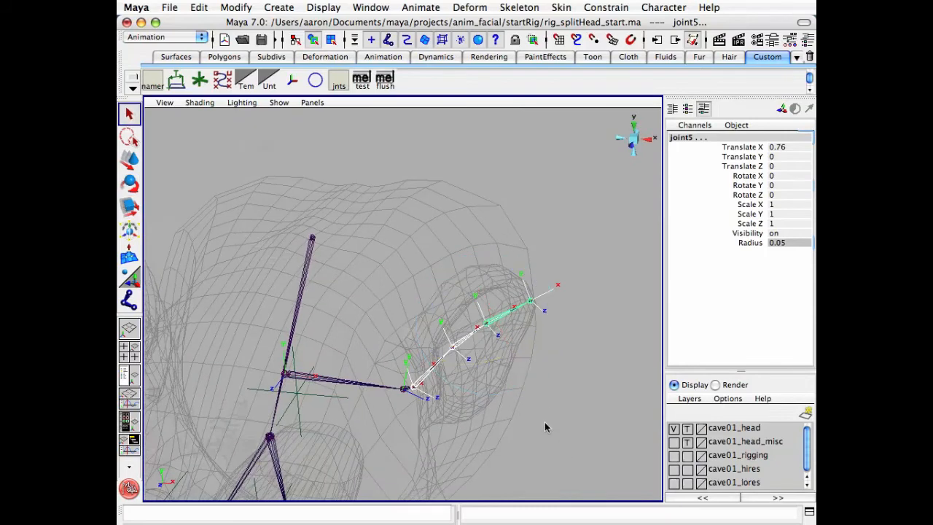
{"action": "left_click", "coordinate": [474, 390]}
- Enter the MEL command "select -hi;" in the command line and run it with nothing selected
{"action": "left_click", "coordinate": [344, 381]}
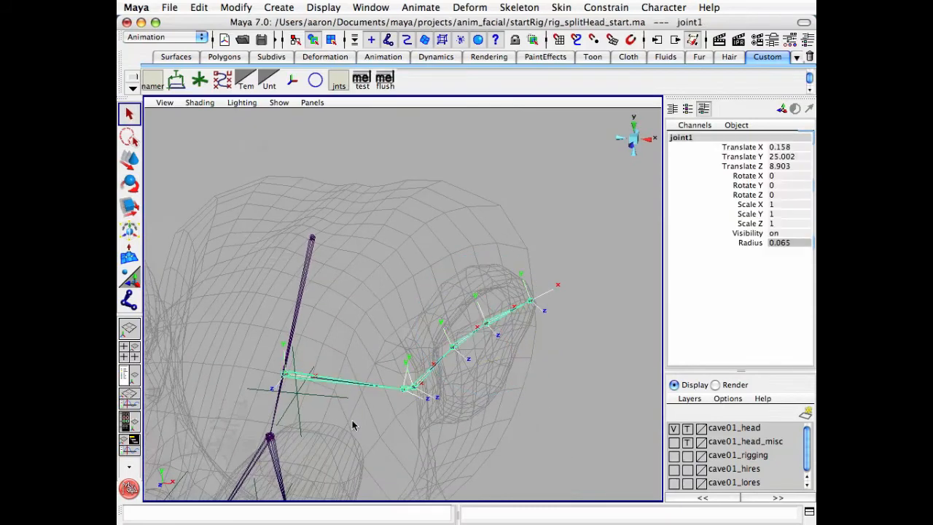
{"action": "left_click", "coordinate": [320, 516]}
{"action": "type", "text": "select -hi;"}
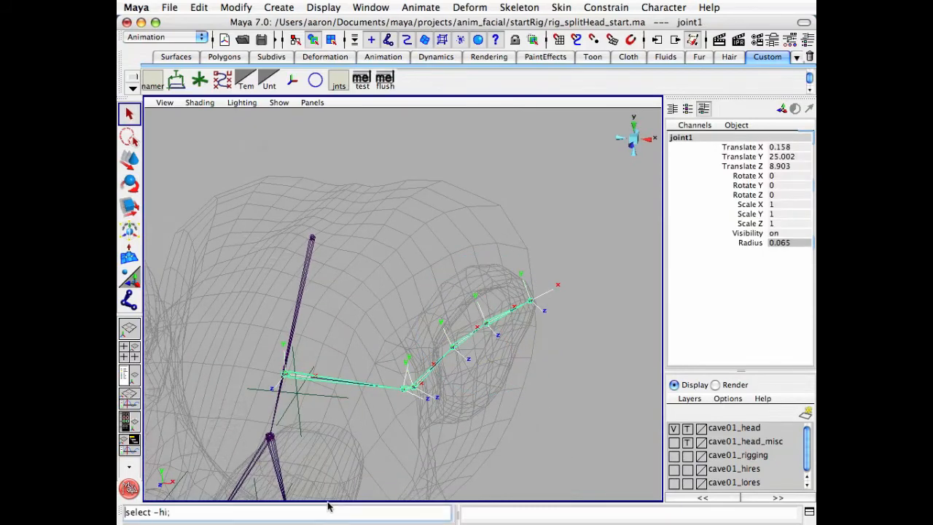
{"action": "left_click", "coordinate": [442, 457]}
{"action": "left_click", "coordinate": [158, 512]}
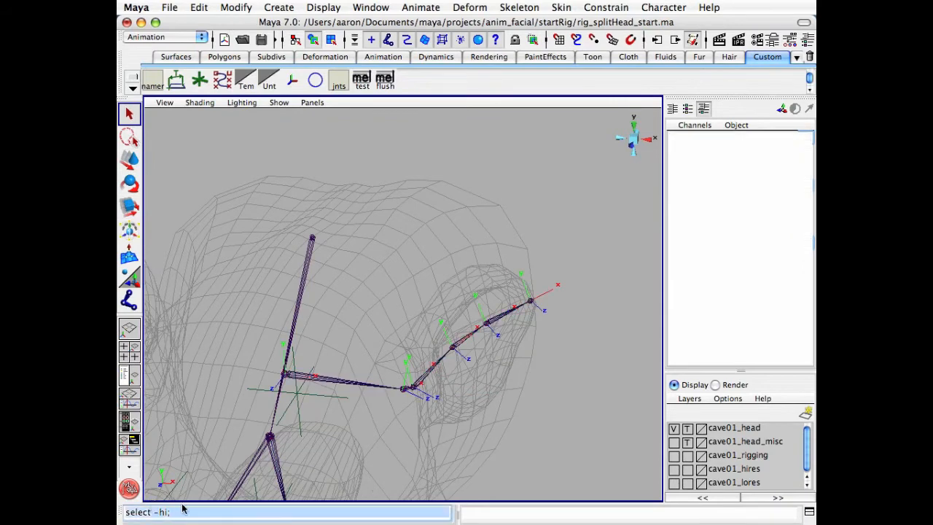
{"action": "left_click", "coordinate": [187, 513]}
{"action": "left_click_drag", "start_coordinate": [187, 513], "coordinate": [137, 512]}
{"action": "left_click", "coordinate": [365, 466]}
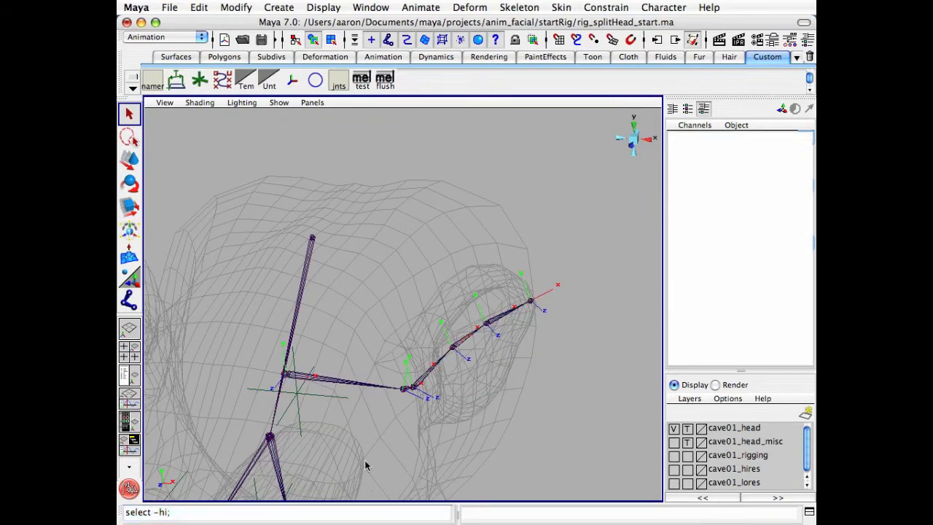
{"action": "left_click", "coordinate": [187, 513]}
{"action": "left_click", "coordinate": [153, 513]}
{"action": "key", "text": "BackSpace"}
{"action": "left_click", "coordinate": [179, 513]}
{"action": "key", "text": "Return"}
{"action": "left_click", "coordinate": [266, 513]}
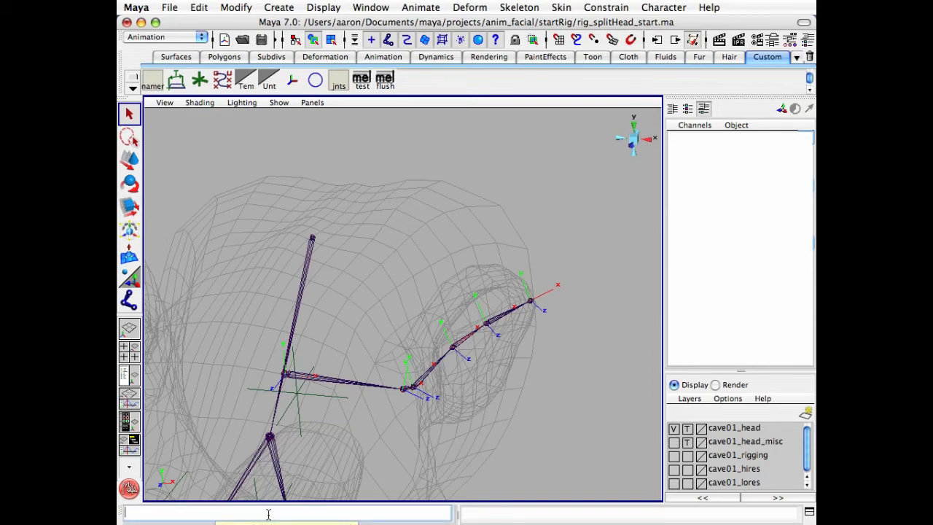
- Recall the "select -hi;" command and run it on joint1 to select the entire ear joint hierarchy
{"action": "key", "text": "Up"}
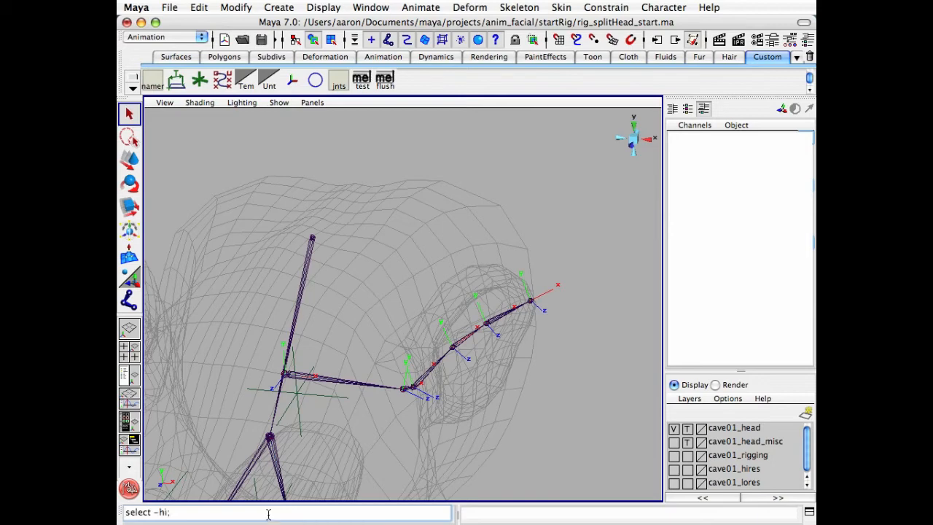
{"action": "key", "text": "Up"}
{"action": "key", "text": "Up"}
{"action": "key", "text": "Up"}
{"action": "key", "text": "Up"}
{"action": "key", "text": "Up"}
{"action": "key", "text": "Up"}
{"action": "left_click", "coordinate": [346, 384]}
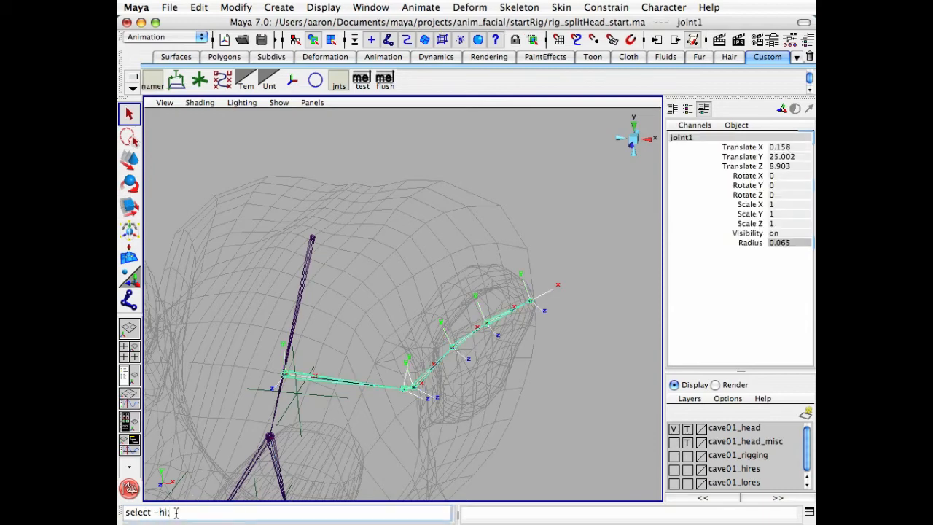
{"action": "key", "text": "Return"}
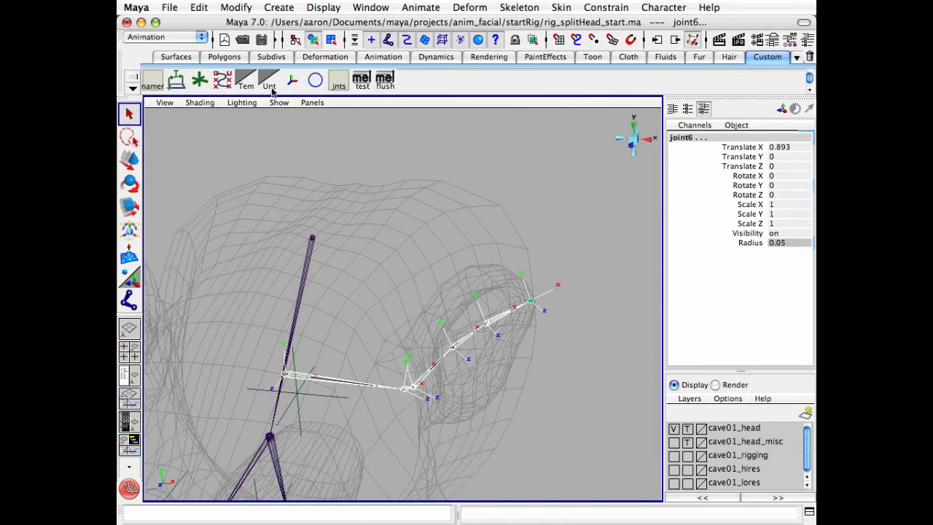
- Turn off the local rotation axes display for the selected ear joints and clear the selection
{"action": "left_click", "coordinate": [325, 9]}
{"action": "mouse_move", "coordinate": [397, 140]}
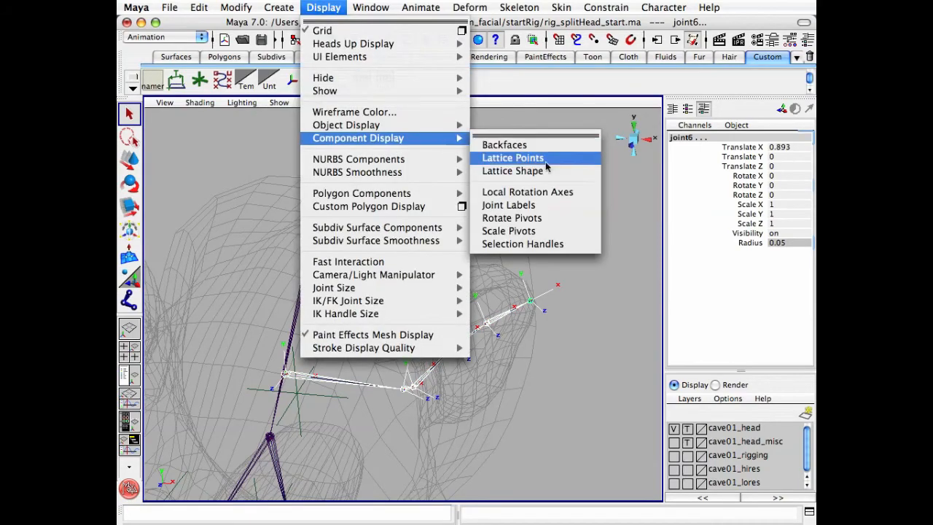
{"action": "left_click", "coordinate": [548, 192]}
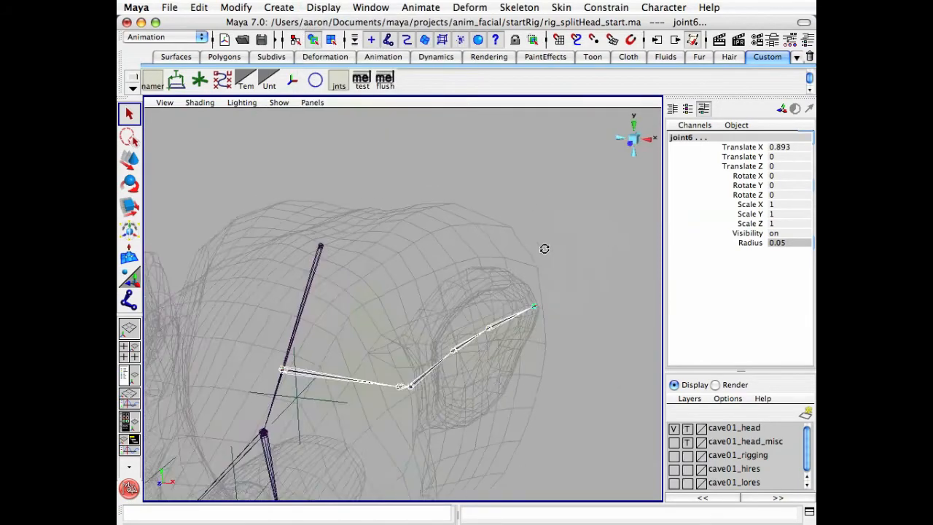
{"action": "left_click", "coordinate": [464, 274]}
- Search and replace "joint" with "cave01_l_ear0" in the names of joint1's whole hierarchy
{"action": "left_click", "coordinate": [346, 383]}
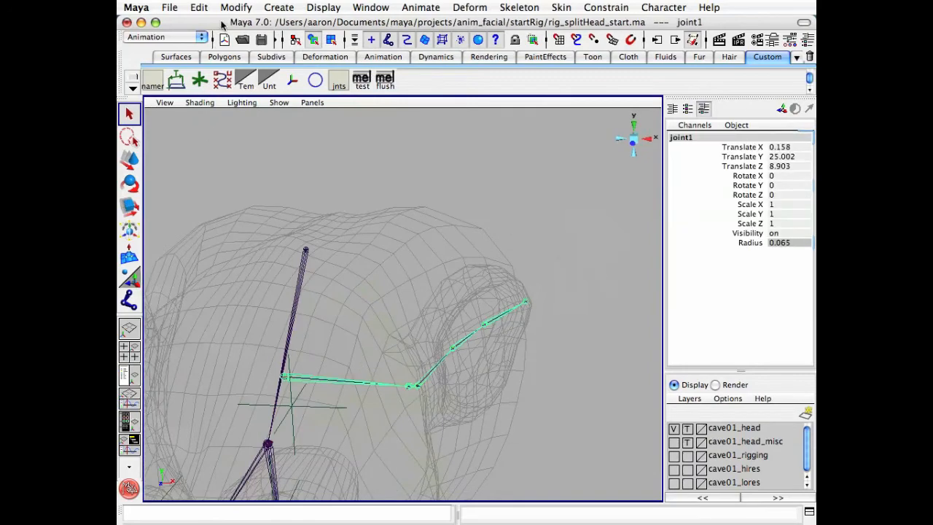
{"action": "left_click", "coordinate": [241, 9]}
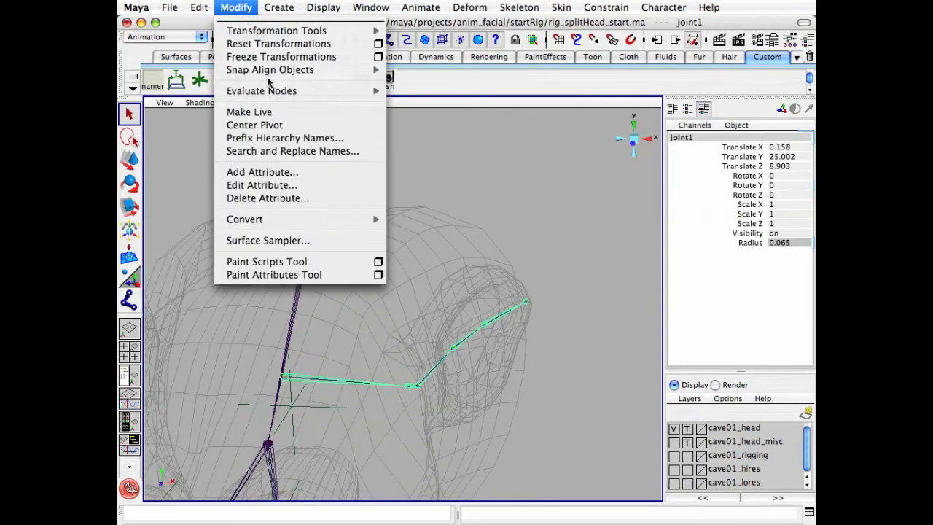
{"action": "left_click", "coordinate": [283, 151]}
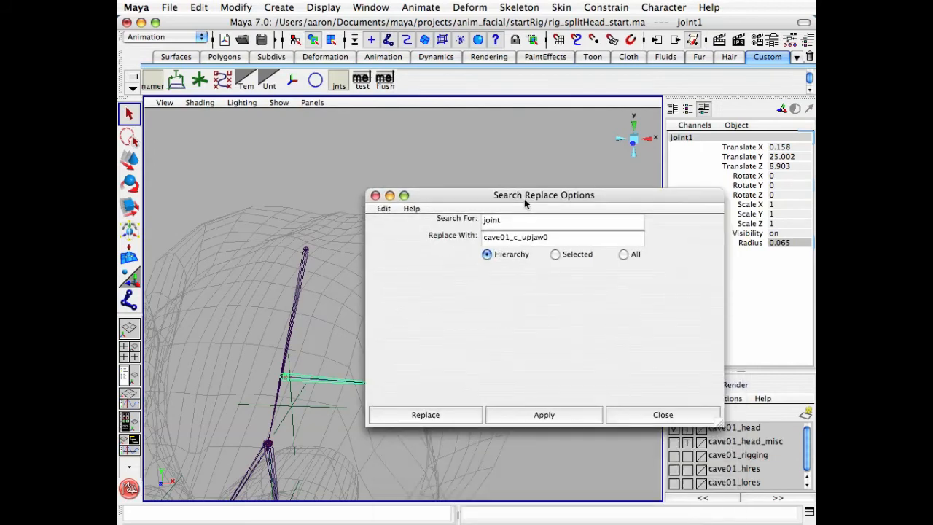
{"action": "double_click", "coordinate": [514, 237]}
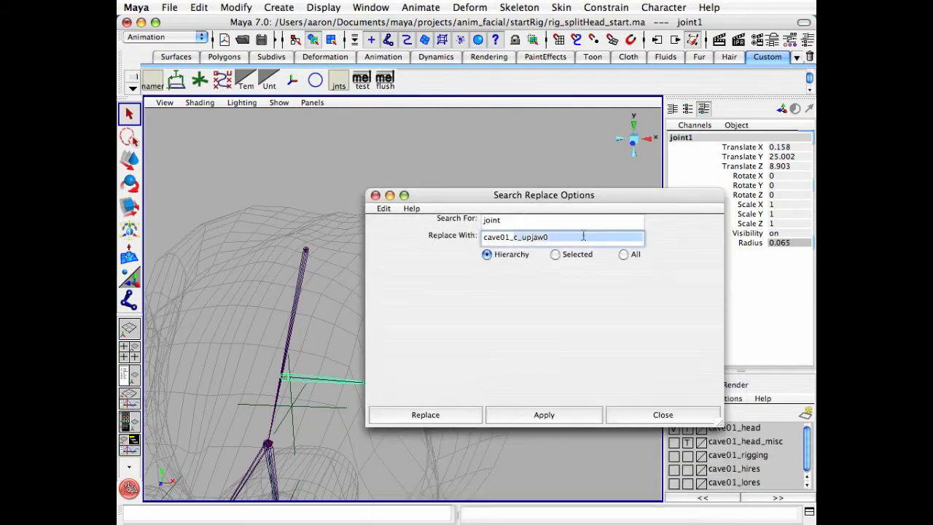
{"action": "type", "text": "l"}
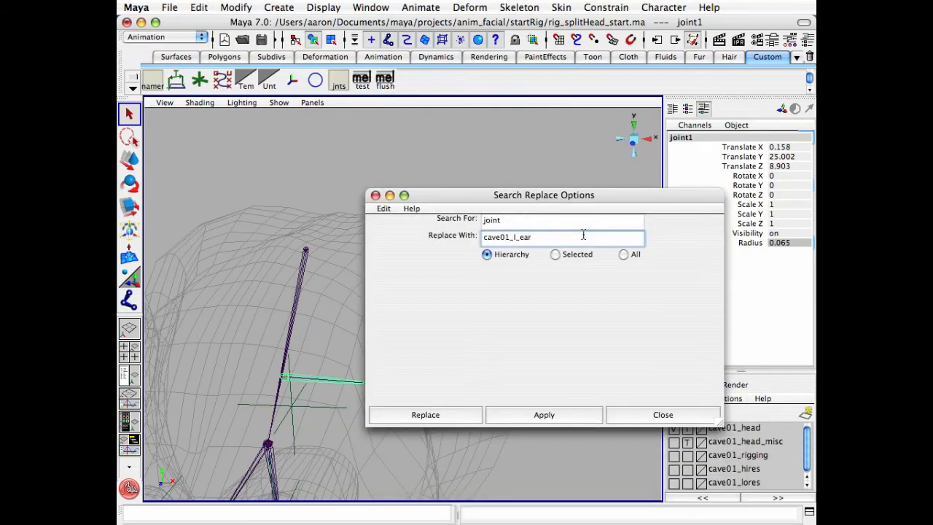
{"action": "left_click", "coordinate": [435, 415]}
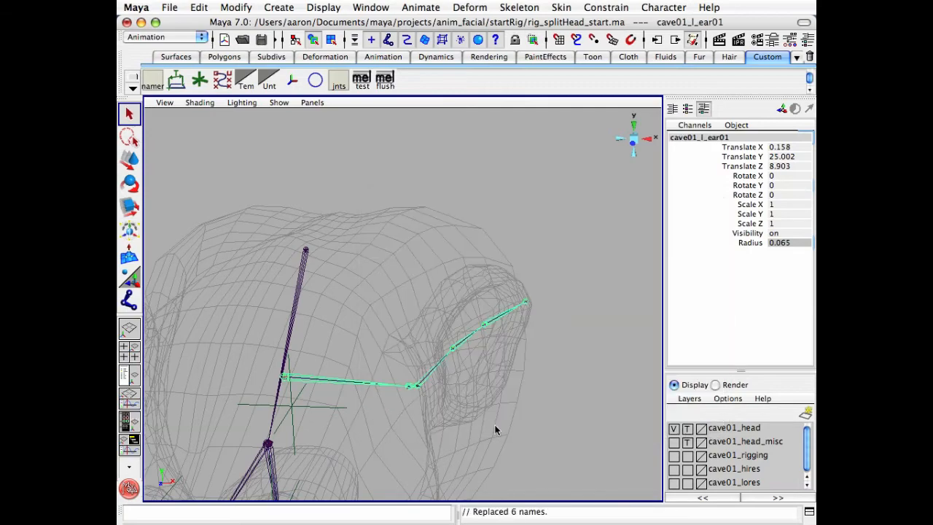
- Rename the root joint of the ear chain to cave01_l_ear01_fk
{"action": "left_click", "coordinate": [362, 386]}
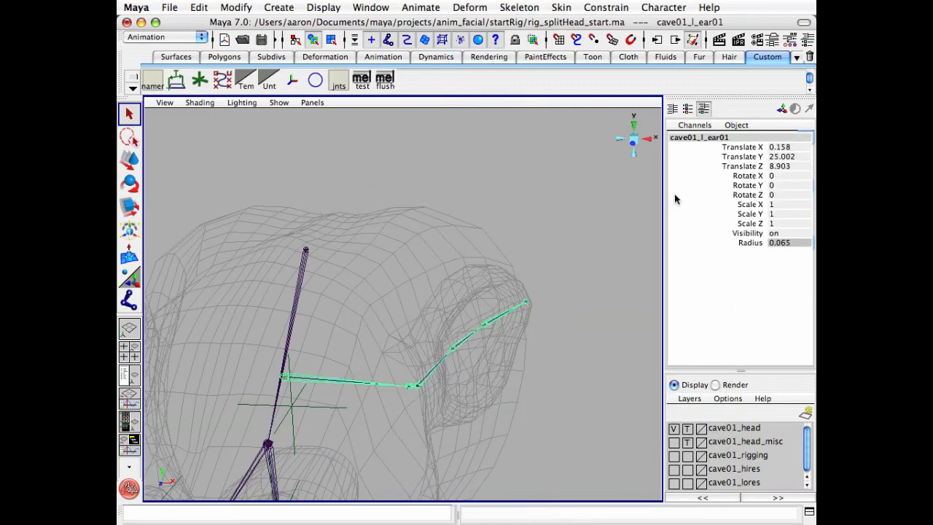
{"action": "mouse_move", "coordinate": [431, 247]}
{"action": "left_mouse_down", "text": "alt"}
{"action": "mouse_move", "coordinate": [473, 246]}
{"action": "mouse_move", "coordinate": [444, 233]}
{"action": "mouse_move", "coordinate": [413, 253]}
{"action": "mouse_move", "coordinate": [430, 244]}
{"action": "left_mouse_up", "text": "alt"}
{"action": "left_click", "coordinate": [720, 138]}
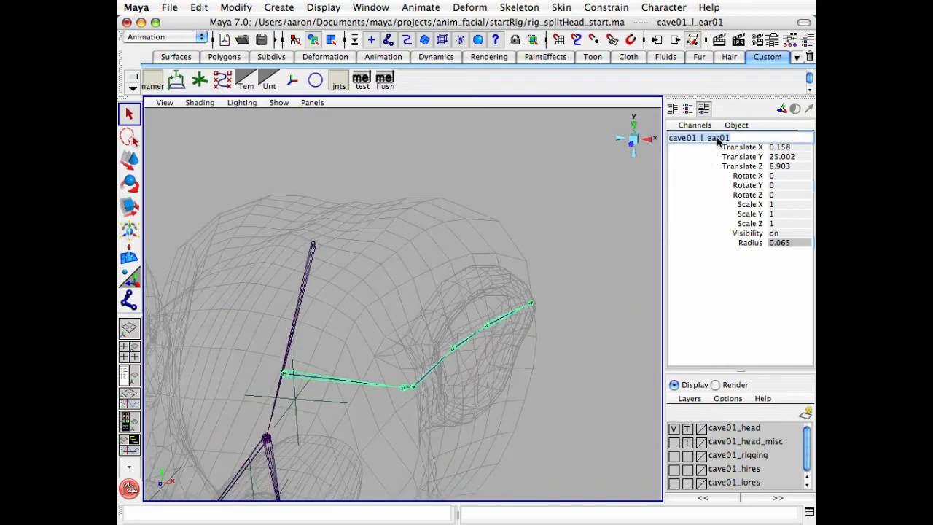
{"action": "type", "text": "_"}
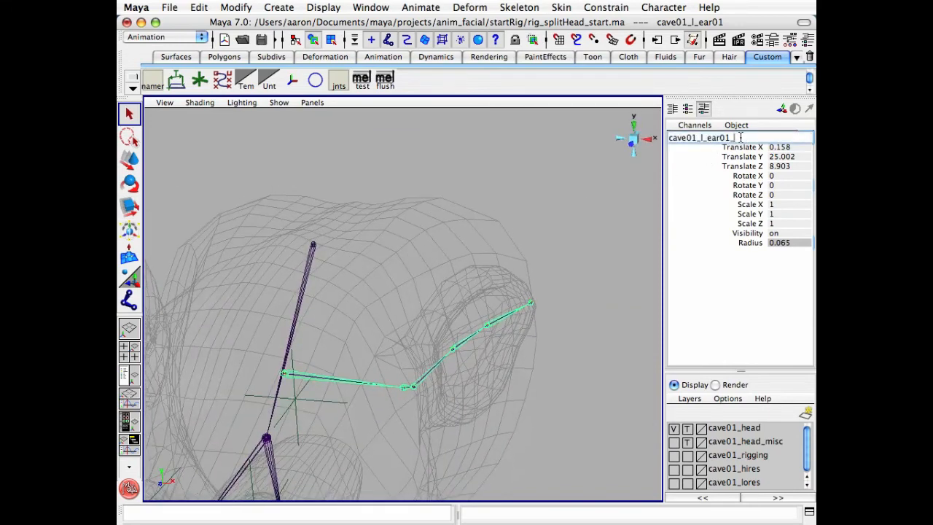
{"action": "type", "text": "fk"}
{"action": "key", "text": "Return"}
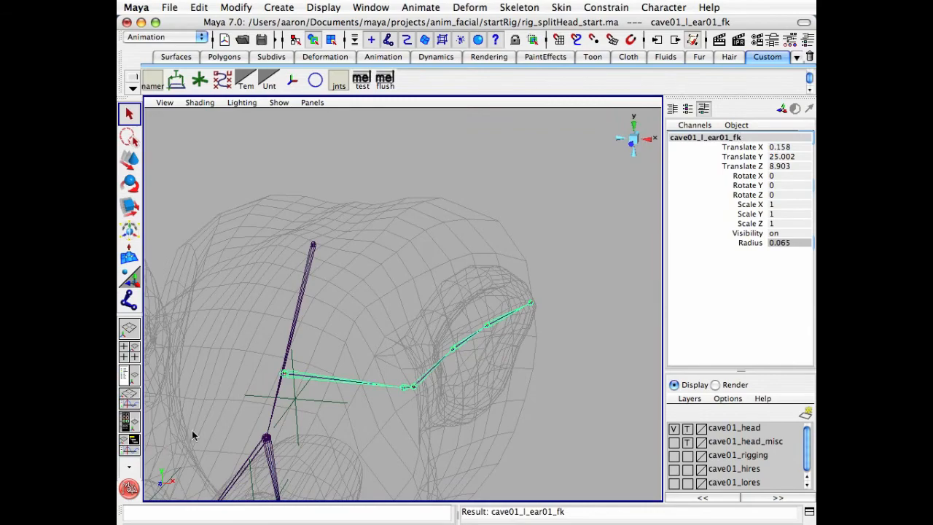
{"action": "left_click_drag", "start_coordinate": [192, 435], "coordinate": [267, 408], "text": "alt"}
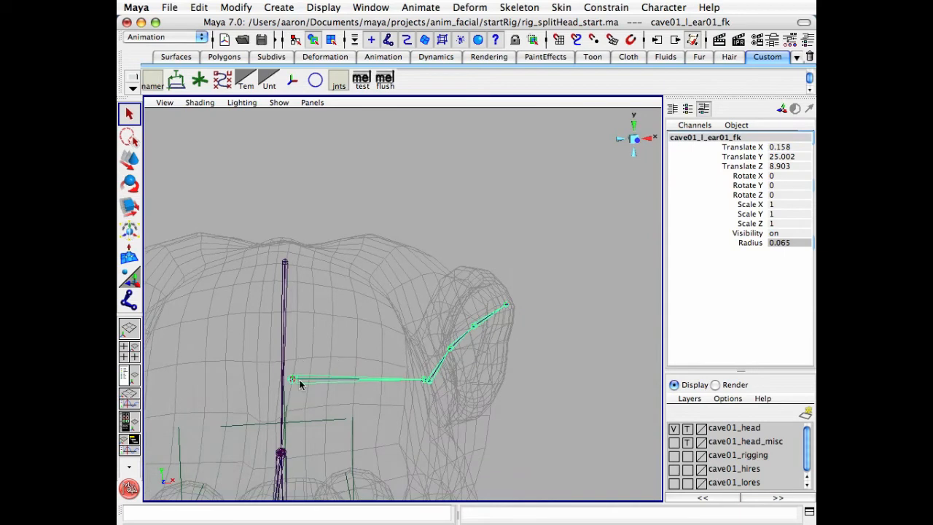
- Rename the second joint of the left ear chain to cave01_l_ear02_jnt
{"action": "left_click_drag", "start_coordinate": [399, 378], "coordinate": [411, 392], "text": "alt"}
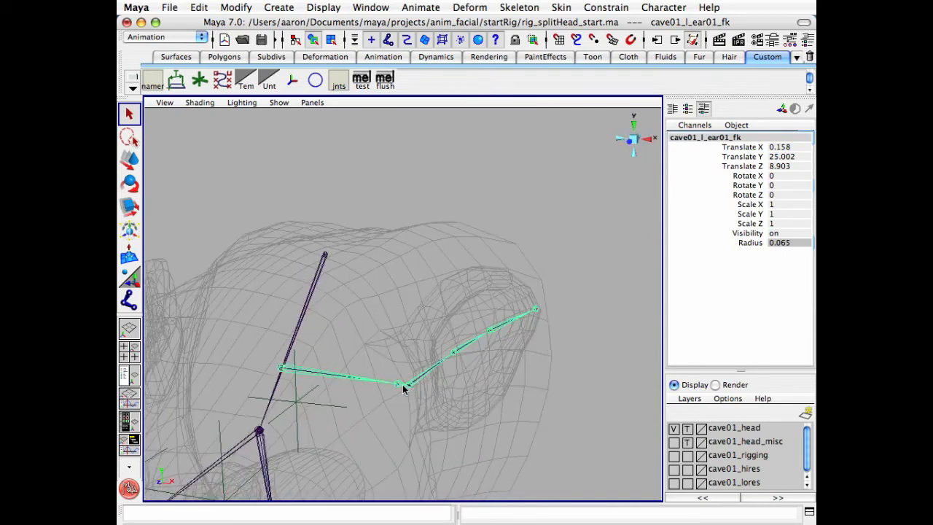
{"action": "left_click", "coordinate": [399, 383]}
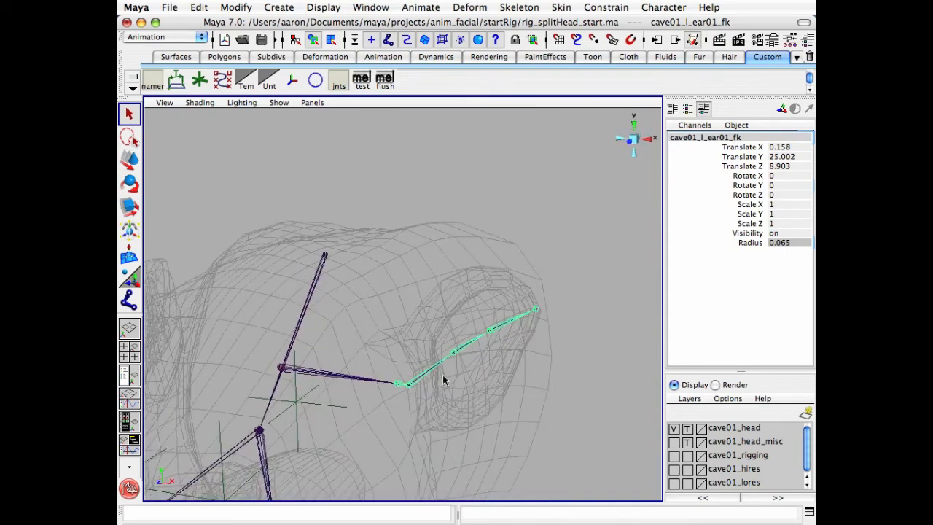
{"action": "left_click", "coordinate": [742, 138]}
{"action": "type", "text": "_jn"}
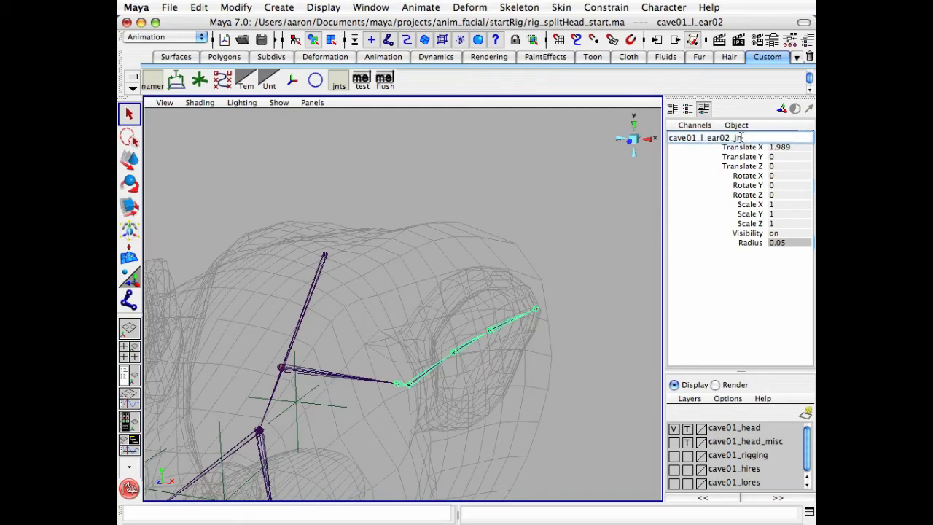
{"action": "type", "text": "t"}
{"action": "key", "text": "Return"}
- Select the third joint down the left ear chain and rename it to cave01_l_ear03_jnt
{"action": "key", "text": "Down"}
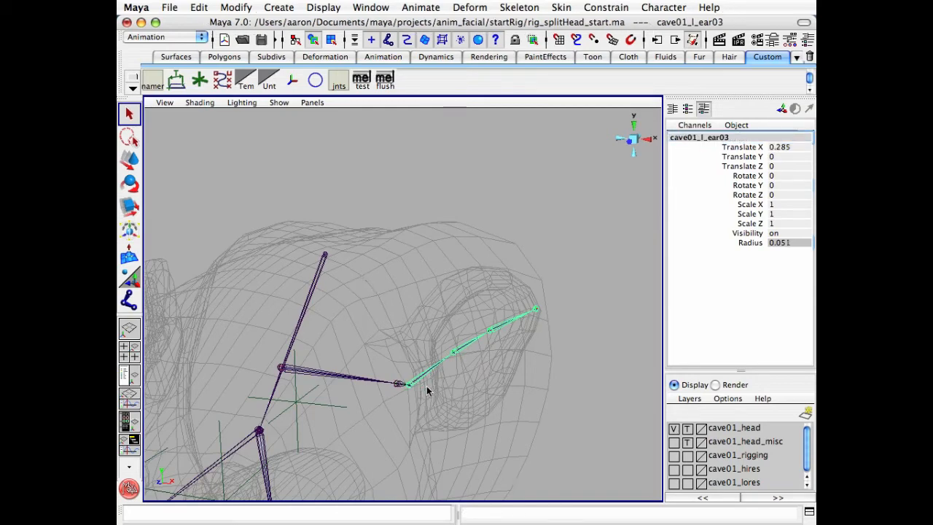
{"action": "left_click", "coordinate": [736, 137]}
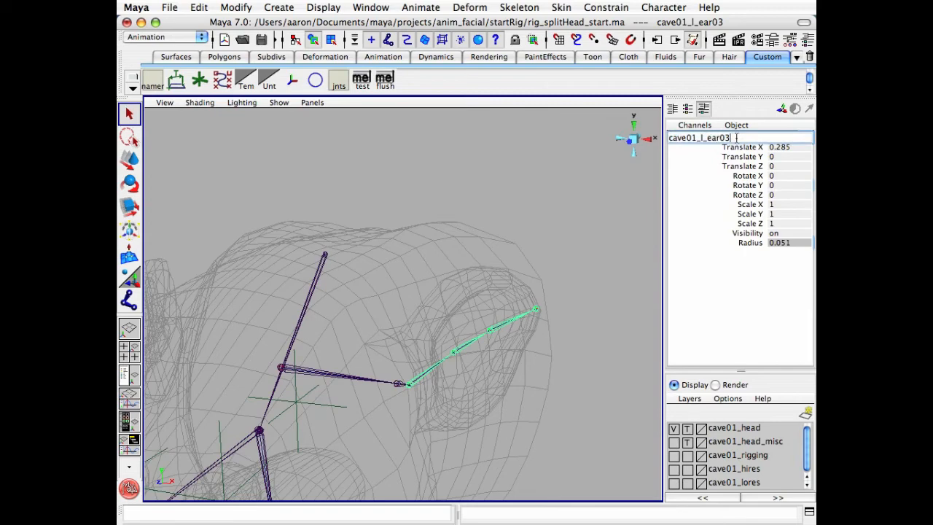
{"action": "type", "text": "_jnt"}
{"action": "key", "text": "Return"}
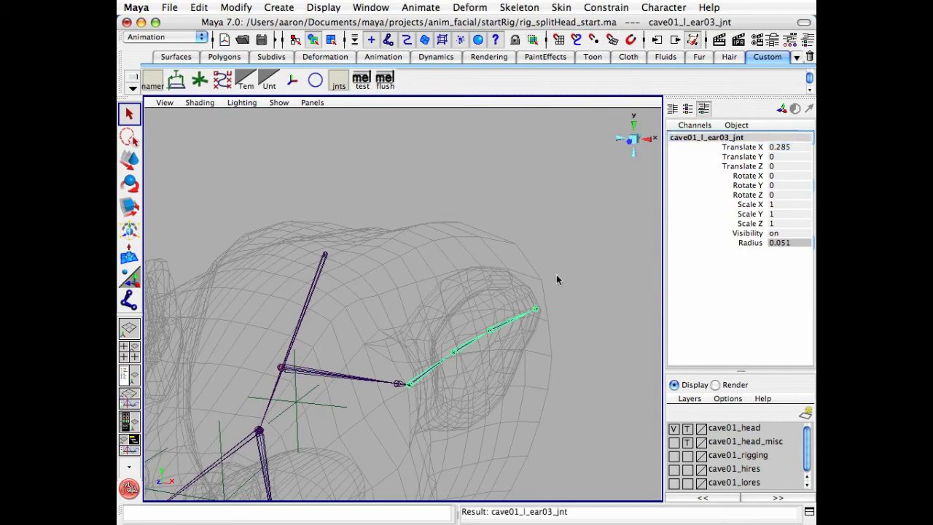
- Rename the fourth joint of the left ear chain to cave01_l_ear04_jnt
{"action": "left_click", "coordinate": [477, 343]}
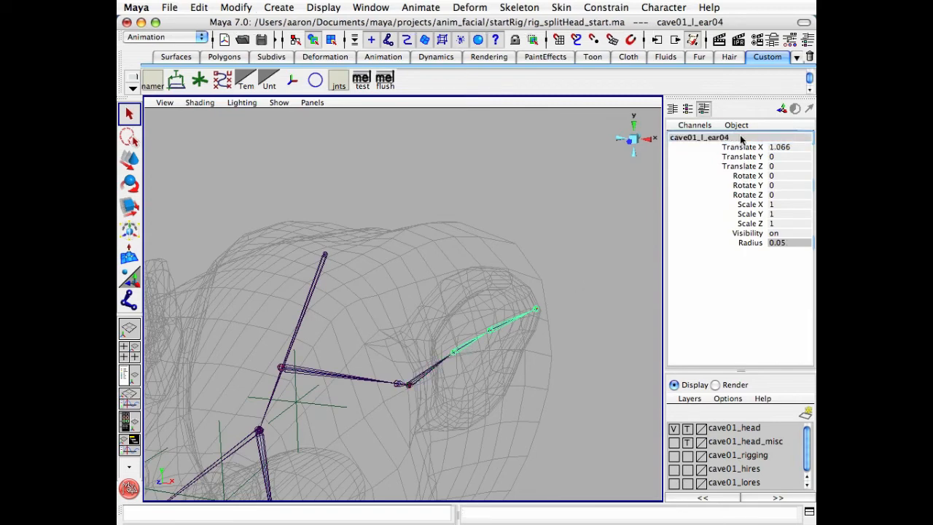
{"action": "left_click", "coordinate": [740, 139]}
{"action": "type", "text": "_"}
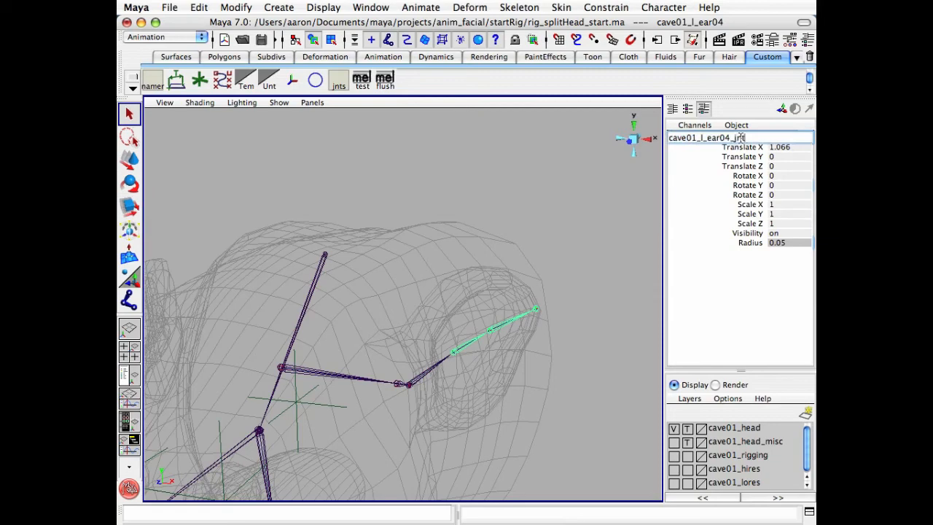
{"action": "type", "text": "jnt"}
{"action": "key", "text": "Return"}
- Rename the fifth joint of the left ear chain to cave01_l_ear05_jnt
{"action": "left_click", "coordinate": [523, 319]}
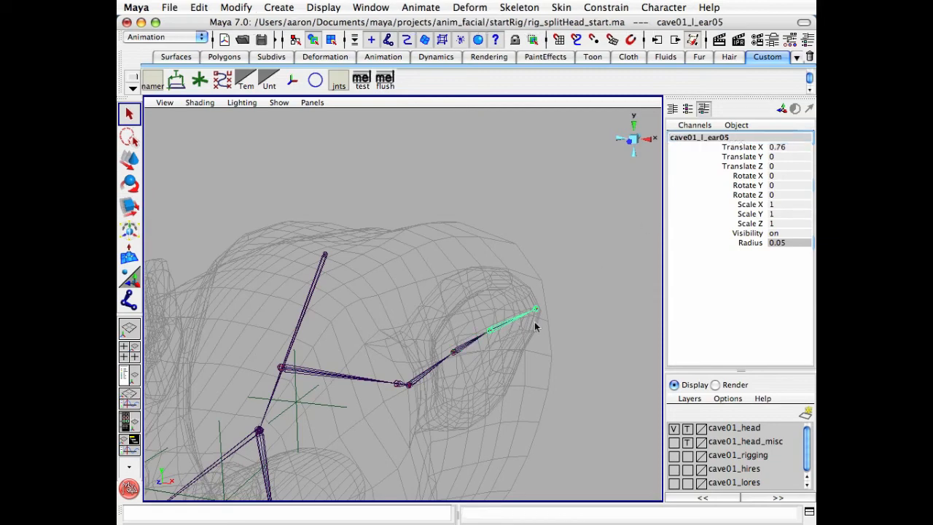
{"action": "left_click", "coordinate": [742, 138]}
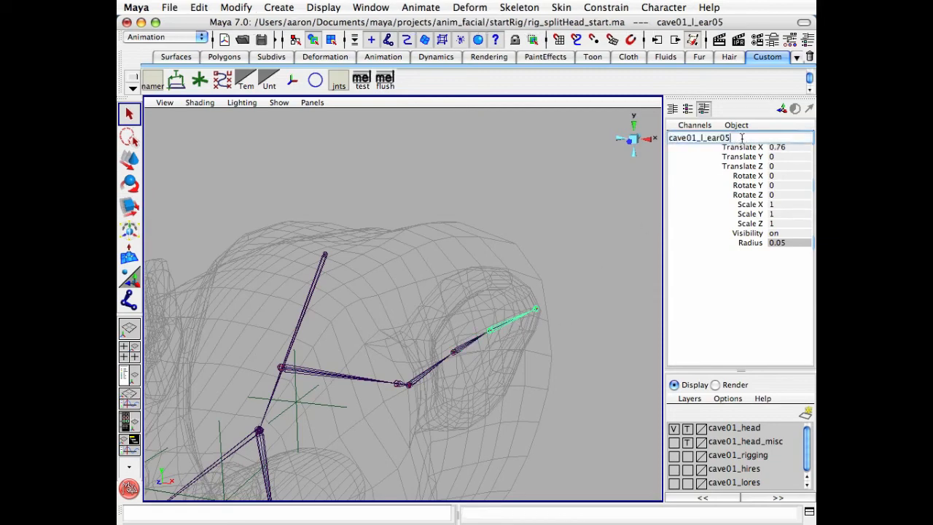
{"action": "type", "text": "_jnt"}
{"action": "key", "text": "Return"}
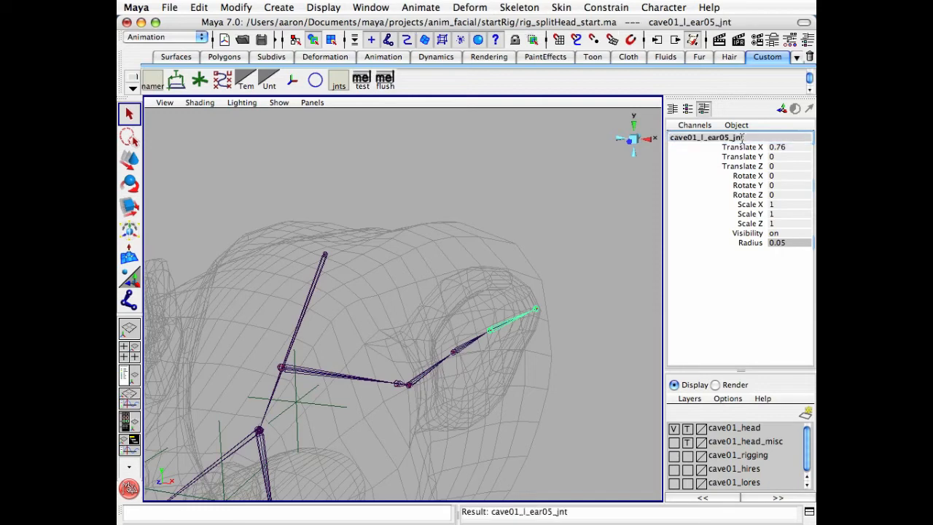
- Rename the tip joint of the left ear chain to cave01_l_ear06_end
{"action": "left_click", "coordinate": [538, 313]}
{"action": "left_click", "coordinate": [744, 138]}
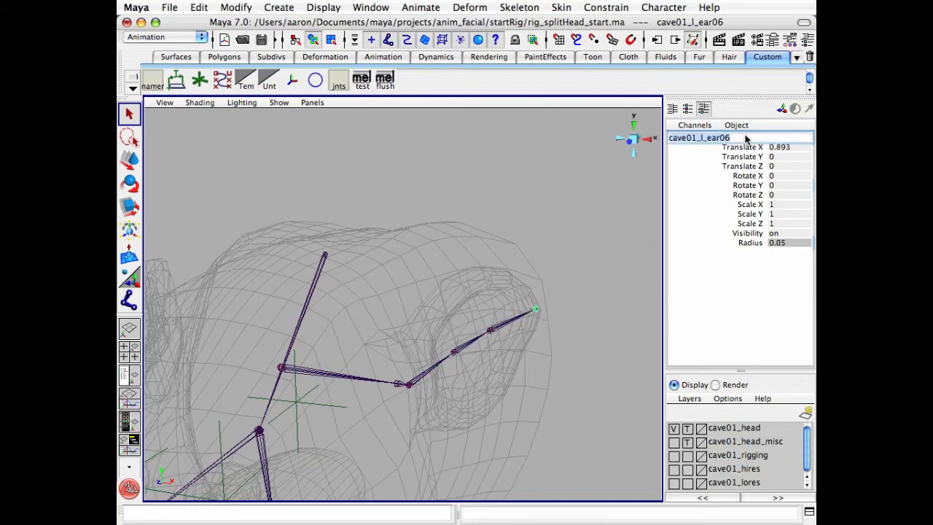
{"action": "type", "text": "_end"}
{"action": "key", "text": "Return"}
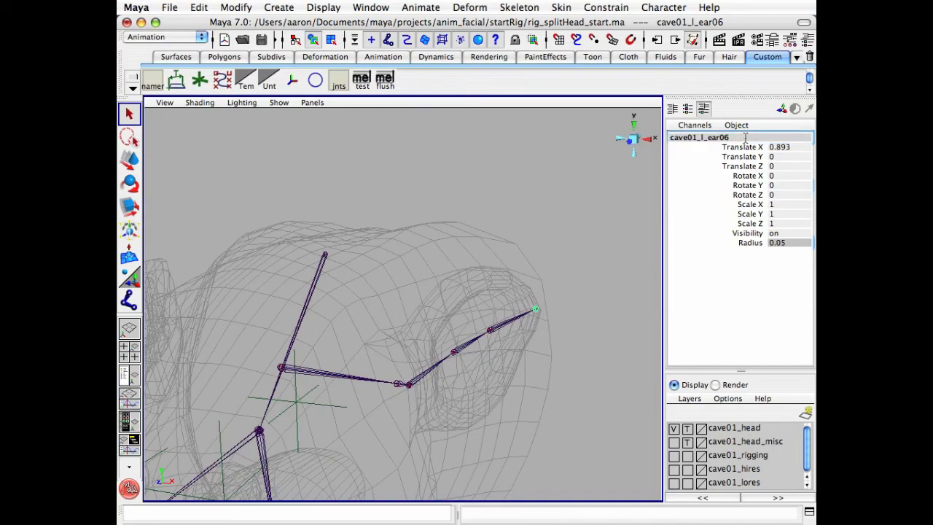
- Select the left ear chain's root joint and reset the Mirror Joint options, keeping the options window clear of the ears
{"action": "left_click_drag", "start_coordinate": [486, 372], "coordinate": [530, 358], "text": "alt"}
{"action": "left_click", "coordinate": [458, 304]}
{"action": "mouse_move", "coordinate": [459, 304]}
{"action": "left_mouse_down", "text": "alt"}
{"action": "mouse_move", "coordinate": [445, 376]}
{"action": "mouse_move", "coordinate": [464, 305]}
{"action": "left_mouse_up", "text": "alt"}
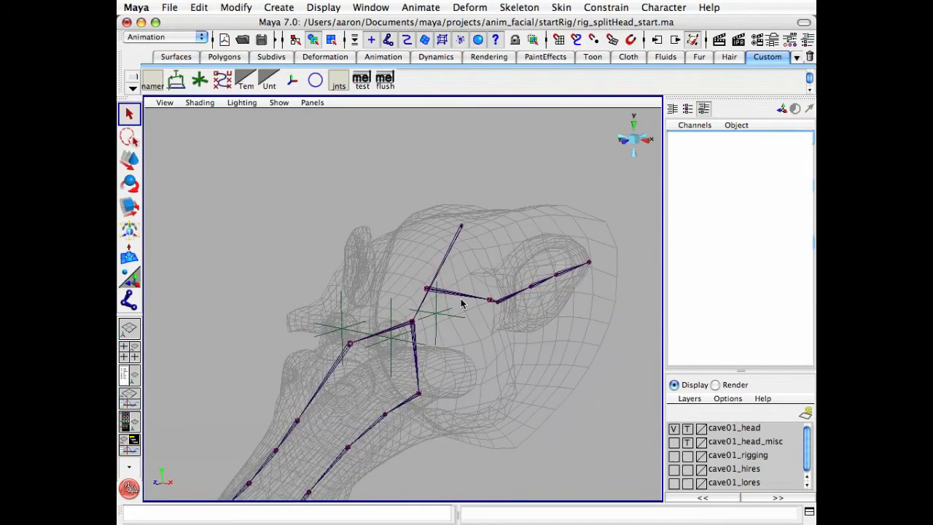
{"action": "left_click", "coordinate": [464, 299]}
{"action": "left_click_drag", "start_coordinate": [380, 378], "coordinate": [559, 273], "text": "alt"}
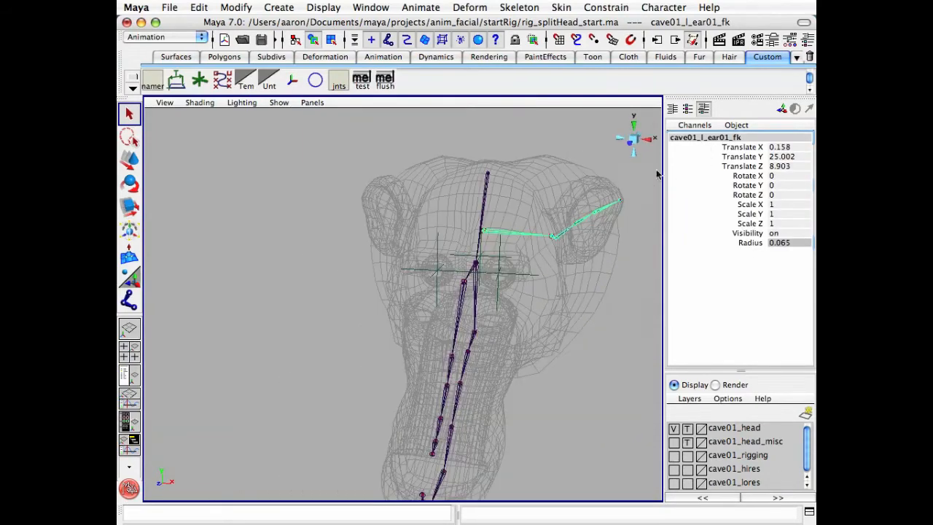
{"action": "left_click_drag", "start_coordinate": [552, 239], "coordinate": [519, 239], "text": "alt"}
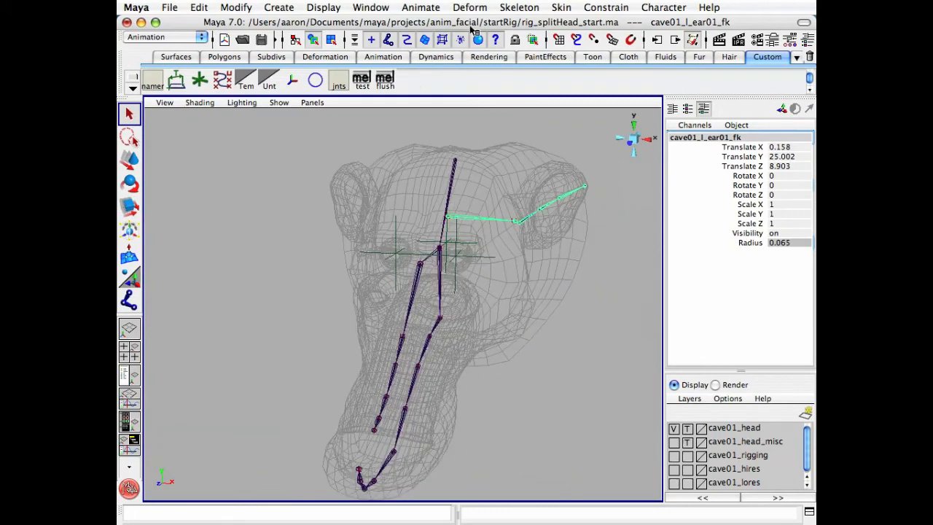
{"action": "left_click", "coordinate": [520, 8]}
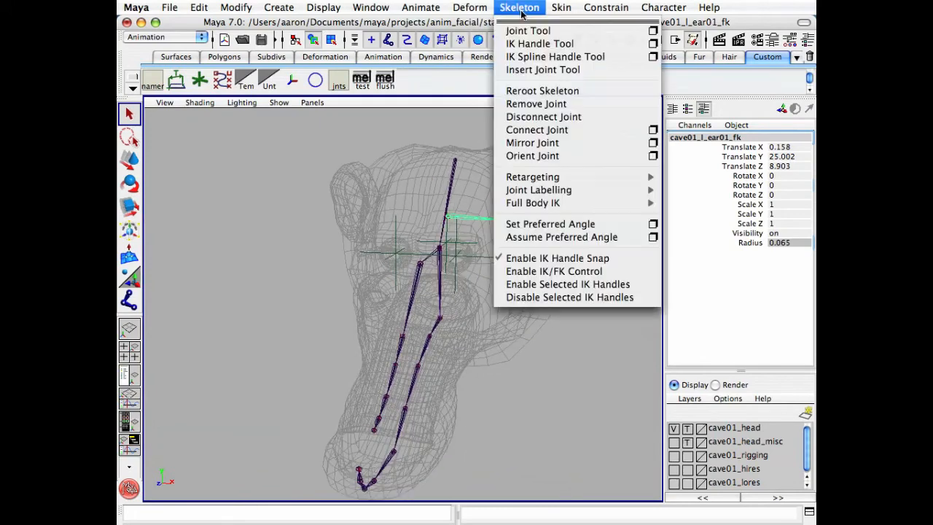
{"action": "left_click", "coordinate": [652, 143]}
{"action": "left_click", "coordinate": [389, 212]}
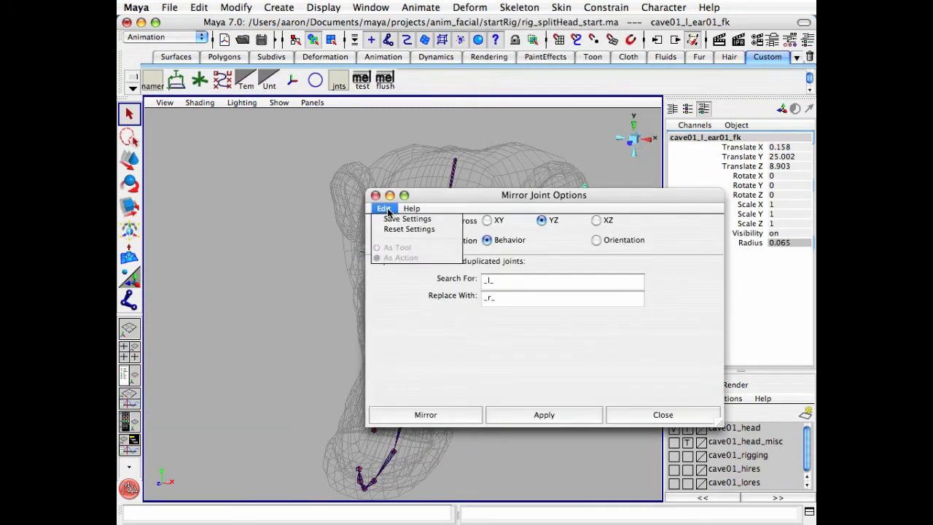
{"action": "left_click", "coordinate": [408, 228]}
{"action": "left_click_drag", "start_coordinate": [511, 205], "coordinate": [329, 254]}
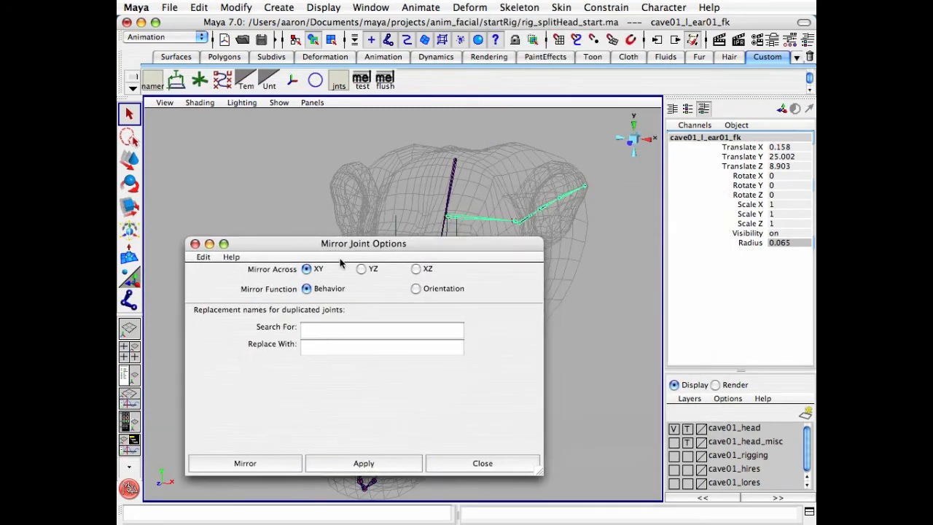
{"action": "left_click_drag", "start_coordinate": [540, 473], "coordinate": [517, 390]}
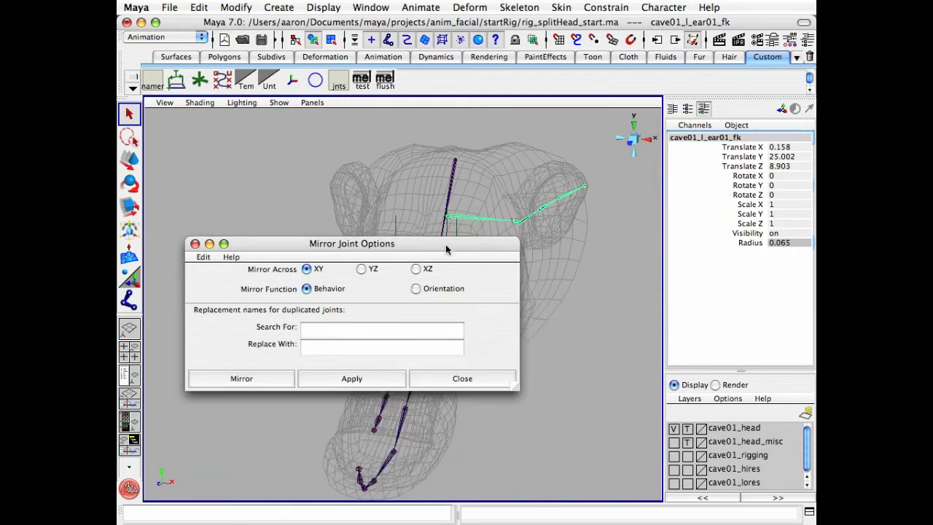
{"action": "left_click_drag", "start_coordinate": [446, 248], "coordinate": [422, 338]}
- Set the left ear chain to mirror across the YZ plane
{"action": "middle_click_drag", "start_coordinate": [550, 245], "coordinate": [539, 207], "text": "alt"}
{"action": "left_click_drag", "start_coordinate": [539, 207], "coordinate": [514, 233], "text": "alt"}
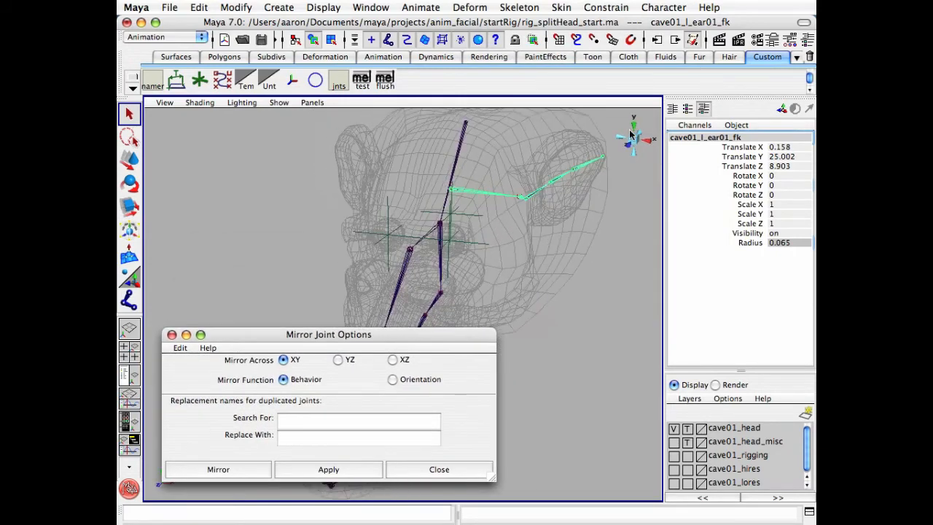
{"action": "left_click_drag", "start_coordinate": [622, 157], "coordinate": [578, 187], "text": "alt"}
{"action": "left_click_drag", "start_coordinate": [444, 141], "coordinate": [446, 167], "text": "alt"}
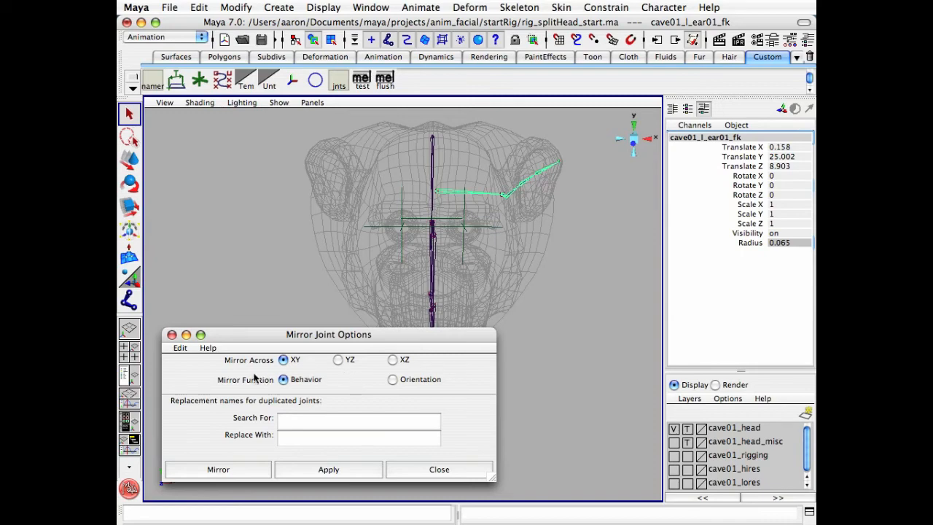
{"action": "left_click", "coordinate": [340, 362]}
- Try rotating the left ear's root joint 38.312 degrees about Z, and undo the rotation
{"action": "key", "text": "e"}
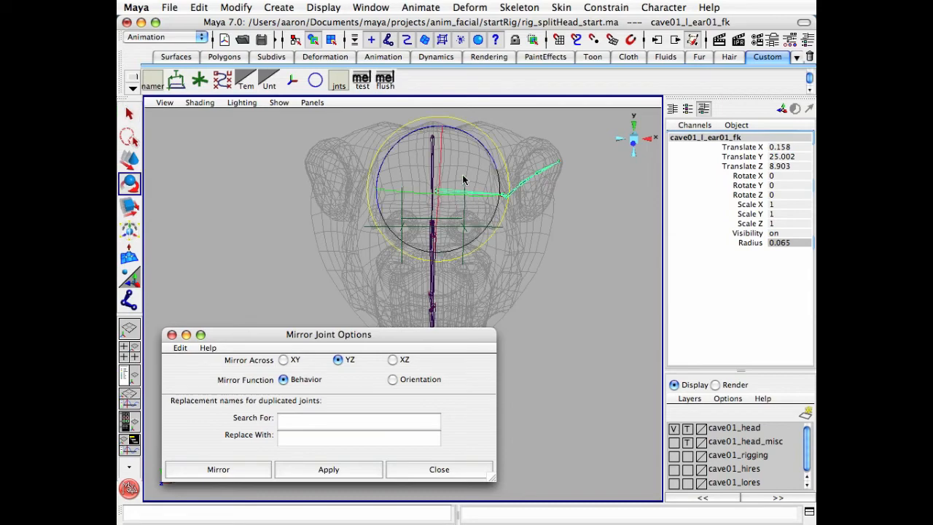
{"action": "left_click_drag", "start_coordinate": [471, 135], "coordinate": [430, 132]}
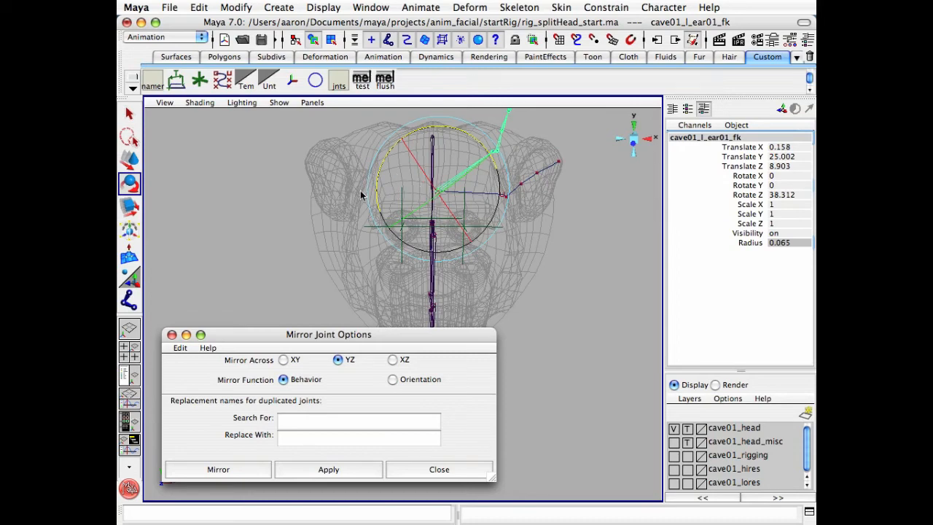
{"action": "key", "text": "z"}
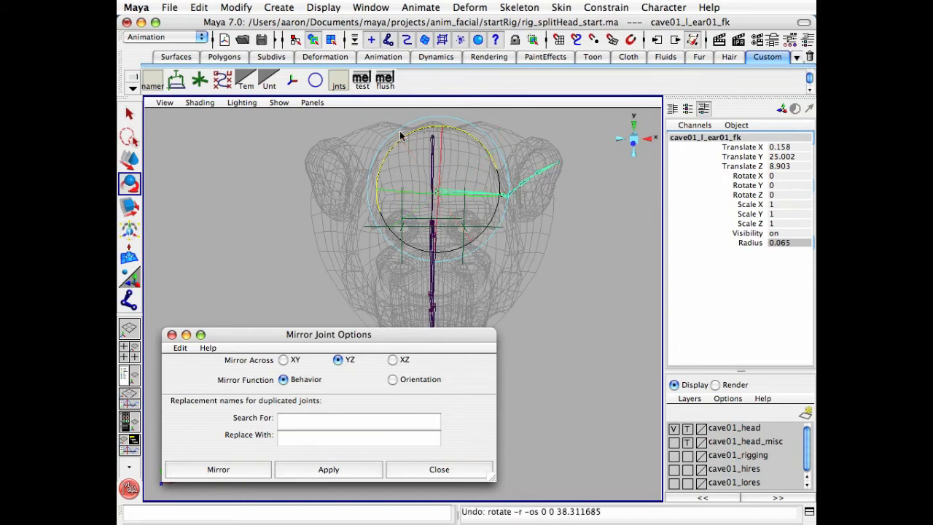
{"action": "key", "text": "q"}
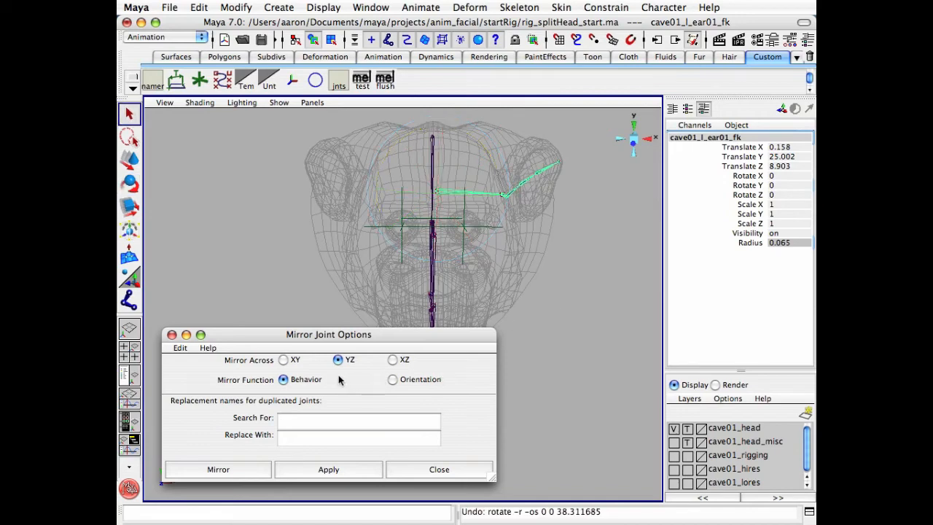
- Mirror the left ear chain with the Behavior function, replacing "_l_" with "_r_" in the duplicated joint names
{"action": "left_click", "coordinate": [306, 420]}
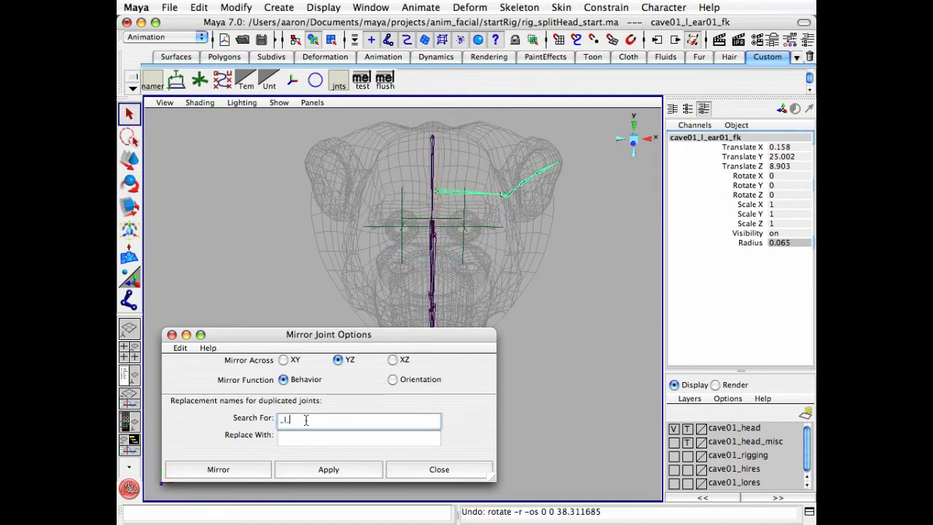
{"action": "type", "text": "_l_"}
{"action": "key", "text": "Tab"}
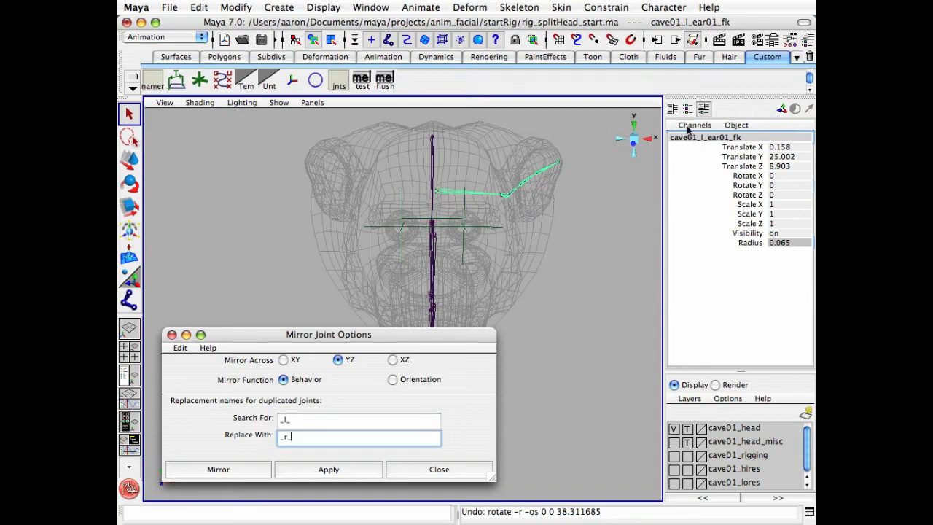
{"action": "left_click", "coordinate": [226, 471]}
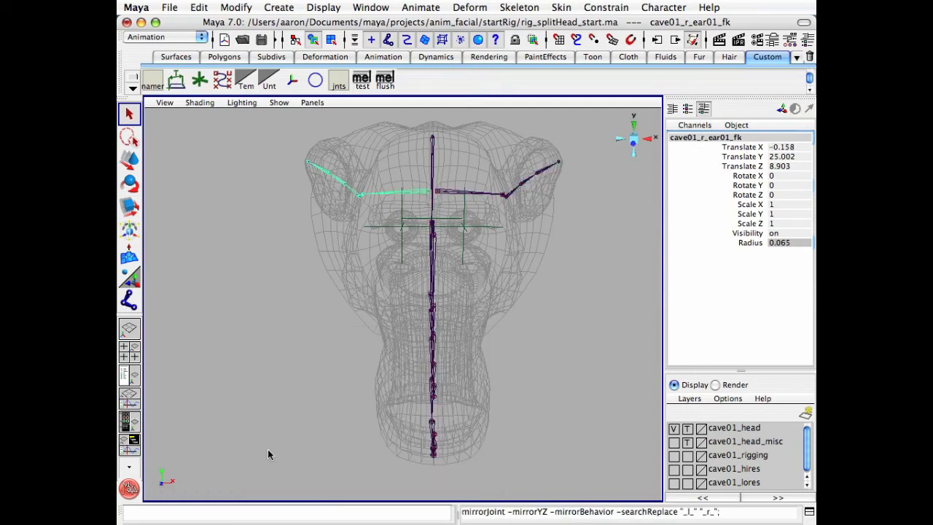
- Examine the mirrored right ear chain's naming and its placement in the head from the front and side
{"action": "left_click", "coordinate": [548, 339]}
{"action": "left_click", "coordinate": [383, 192]}
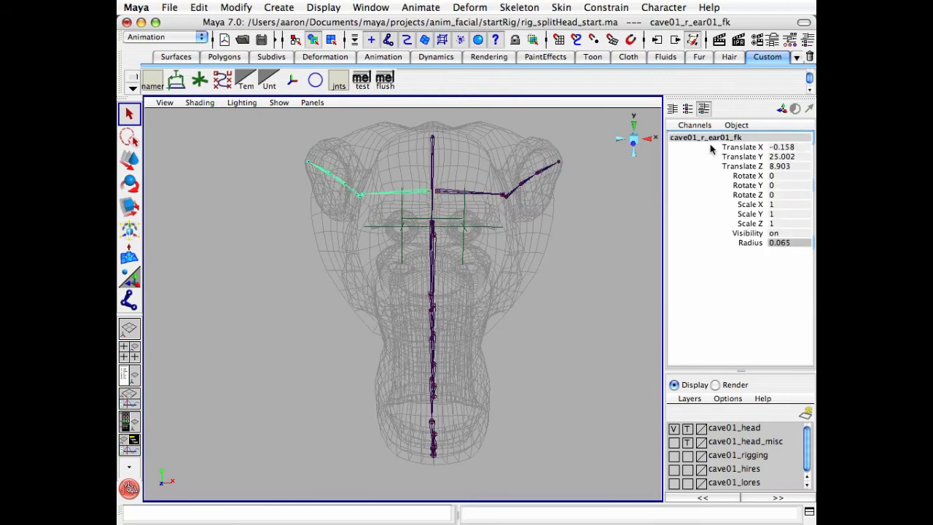
{"action": "left_click", "coordinate": [635, 143]}
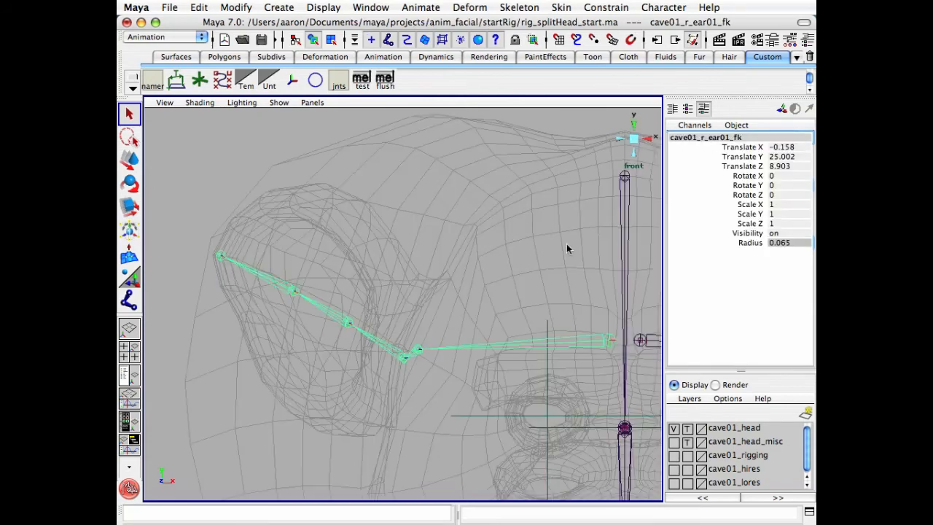
{"action": "left_click", "coordinate": [634, 140]}
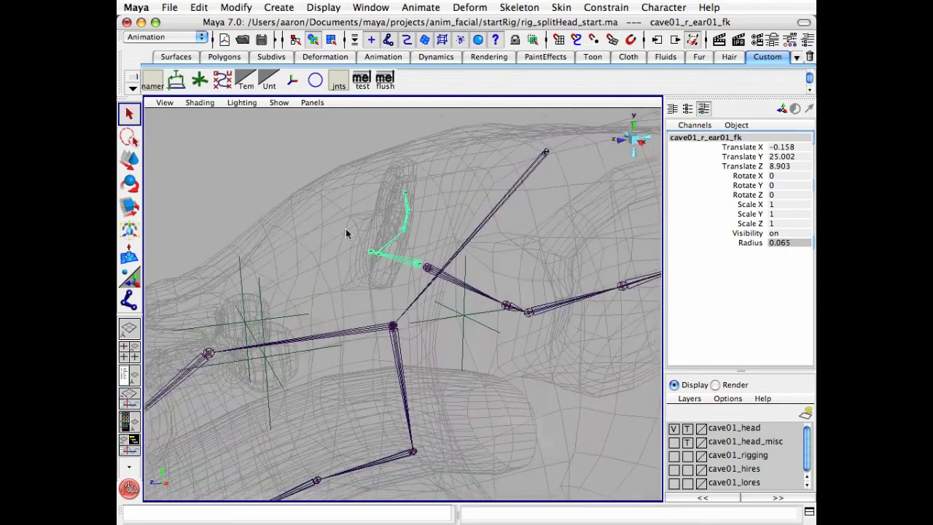
{"action": "left_click", "coordinate": [326, 174]}
{"action": "mouse_move", "coordinate": [428, 298]}
{"action": "left_mouse_down", "text": "alt"}
{"action": "mouse_move", "coordinate": [413, 291]}
{"action": "mouse_move", "coordinate": [432, 289]}
{"action": "left_mouse_up", "text": "alt"}
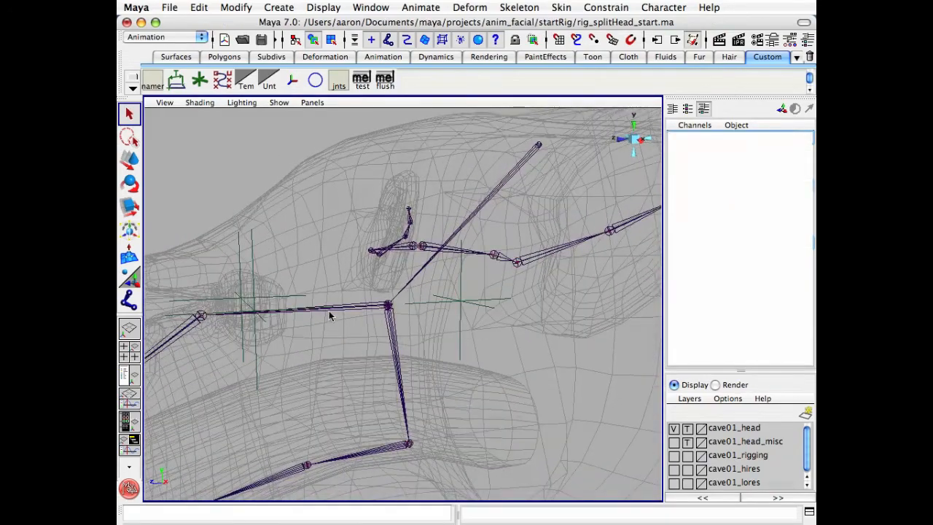
{"action": "left_click_drag", "start_coordinate": [341, 314], "coordinate": [395, 316], "text": "alt"}
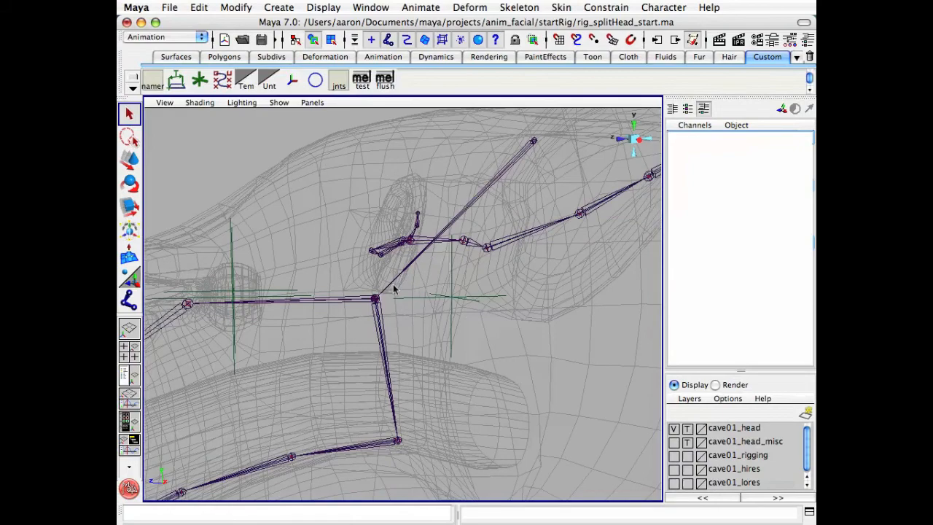
{"action": "left_click_drag", "start_coordinate": [430, 290], "coordinate": [419, 286], "text": "alt"}
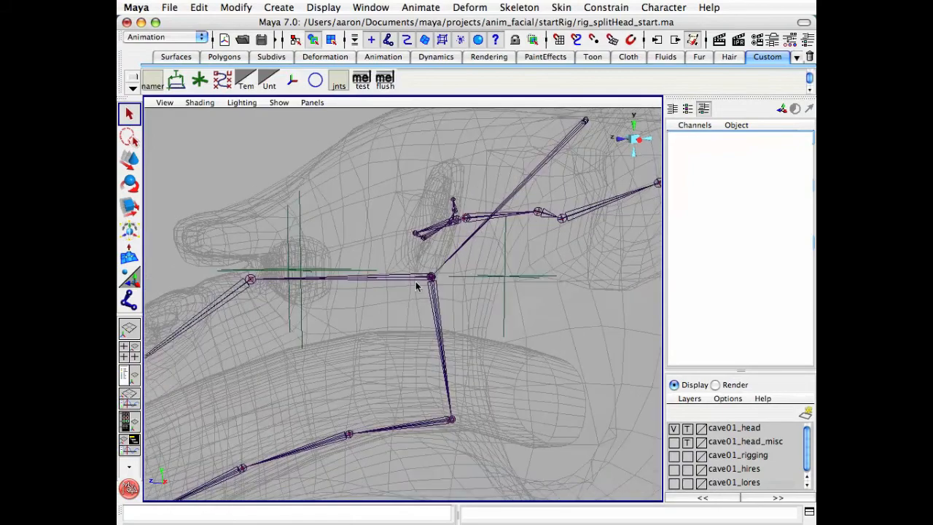
- Try rotating the cave01_c_head03_jnt joint -28.091 degrees about Y, undo the rotation, and deselect the joint
{"action": "left_click", "coordinate": [390, 279]}
{"action": "key", "text": "e"}
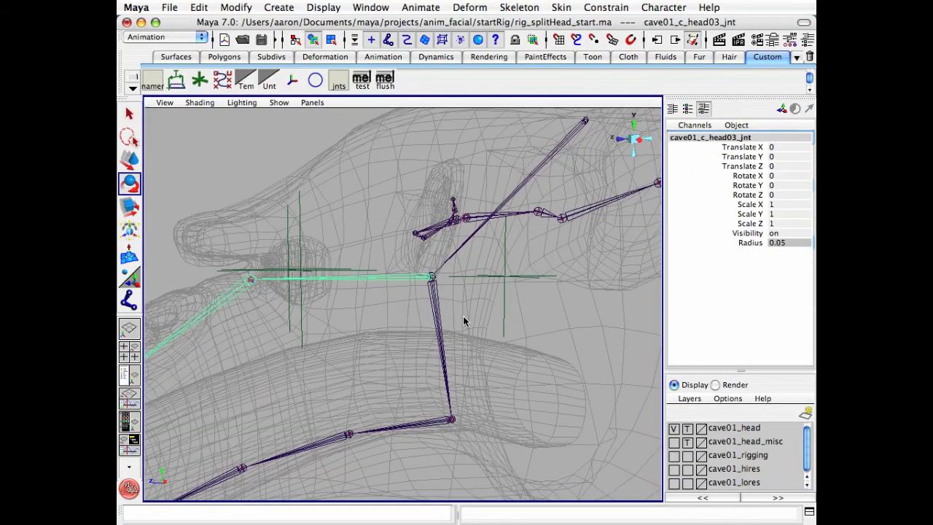
{"action": "left_click_drag", "start_coordinate": [462, 316], "coordinate": [422, 318], "text": "alt"}
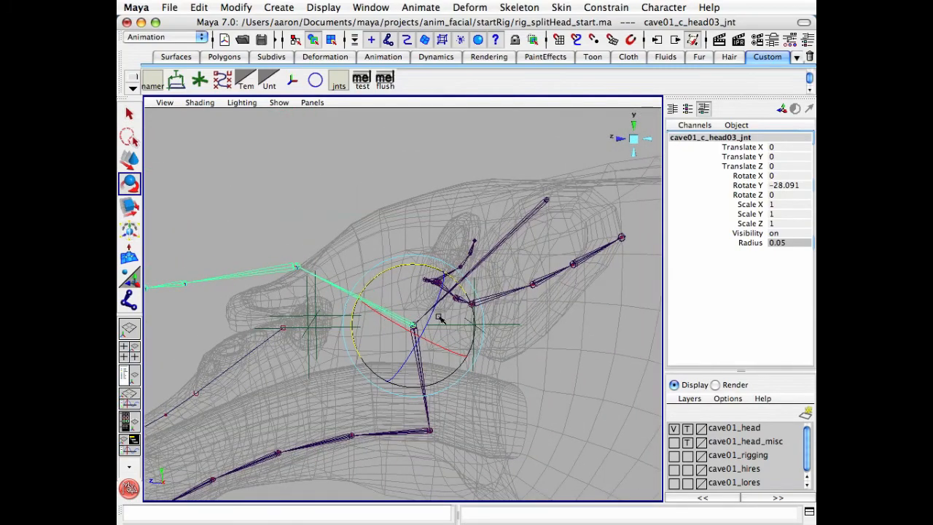
{"action": "key", "text": "z"}
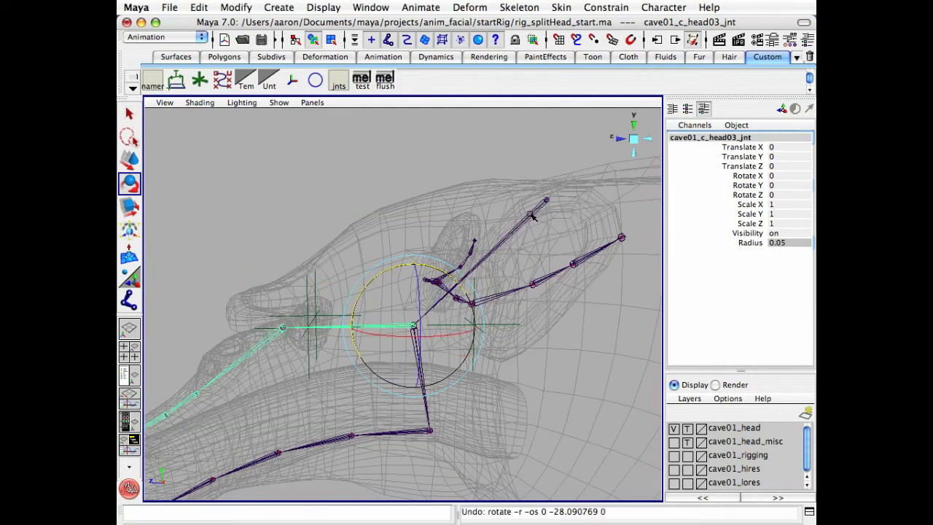
{"action": "left_click", "coordinate": [371, 148]}
- Parent the root joints of the left and right ear chains, cave01_l_ear01_fk and cave01_r_ear01_fk, to cave01_c_head01_jnt
{"action": "left_click_drag", "start_coordinate": [404, 259], "coordinate": [474, 298], "text": "alt"}
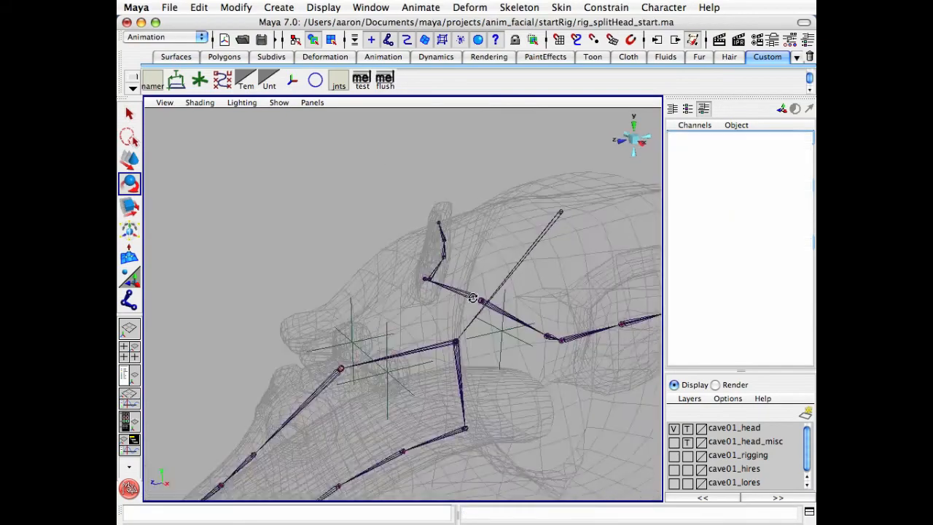
{"action": "right_click_drag", "start_coordinate": [474, 298], "coordinate": [557, 319], "text": "alt"}
{"action": "left_click", "coordinate": [589, 321]}
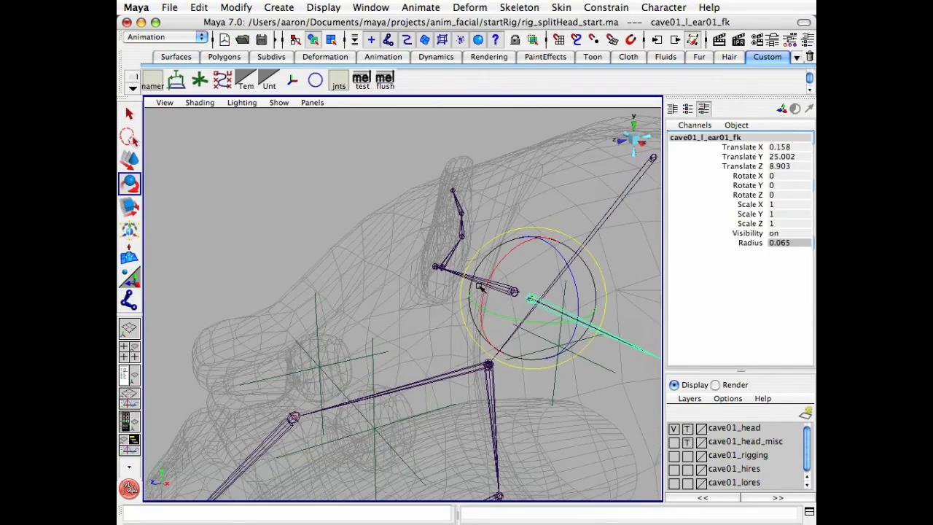
{"action": "key", "text": "q"}
{"action": "left_click", "coordinate": [479, 282], "text": "shift"}
{"action": "left_click_drag", "start_coordinate": [612, 258], "coordinate": [573, 241], "text": "alt"}
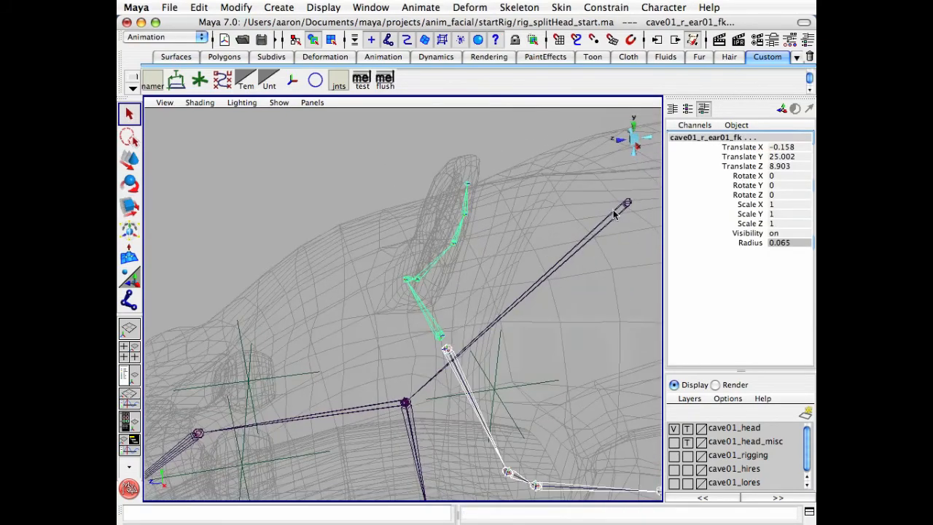
{"action": "left_click", "coordinate": [626, 206]}
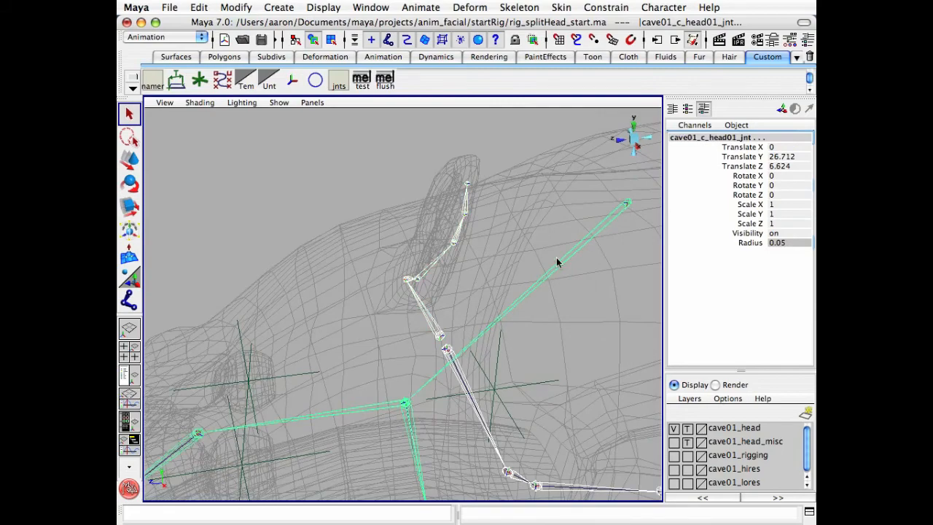
{"action": "key", "text": "p"}
{"action": "right_click_drag", "start_coordinate": [462, 268], "coordinate": [413, 278], "text": "alt"}
{"action": "left_click", "coordinate": [342, 218]}
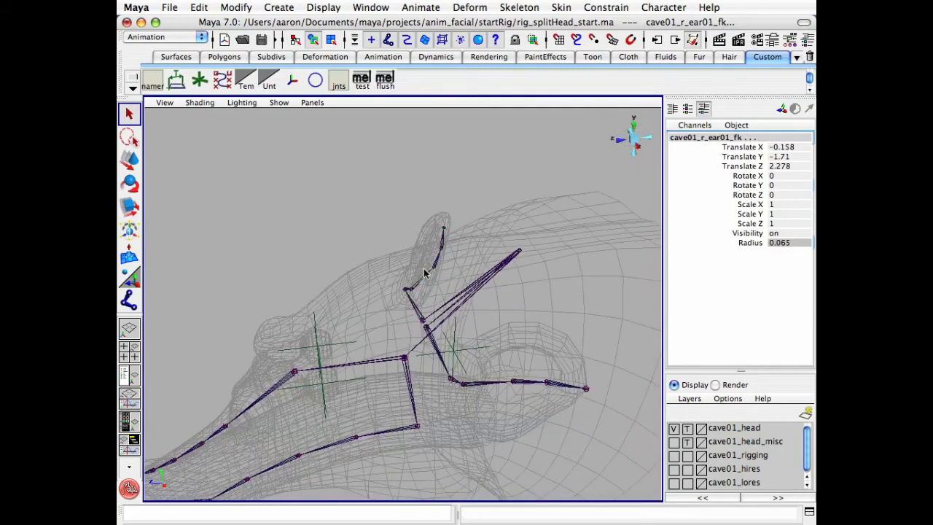
- Try rotating the cave01_c_head01_jnt root joint about -48 degrees about Y, and undo the rotation
{"action": "left_click_drag", "start_coordinate": [424, 273], "coordinate": [426, 315], "text": "alt"}
{"action": "left_click", "coordinate": [413, 325]}
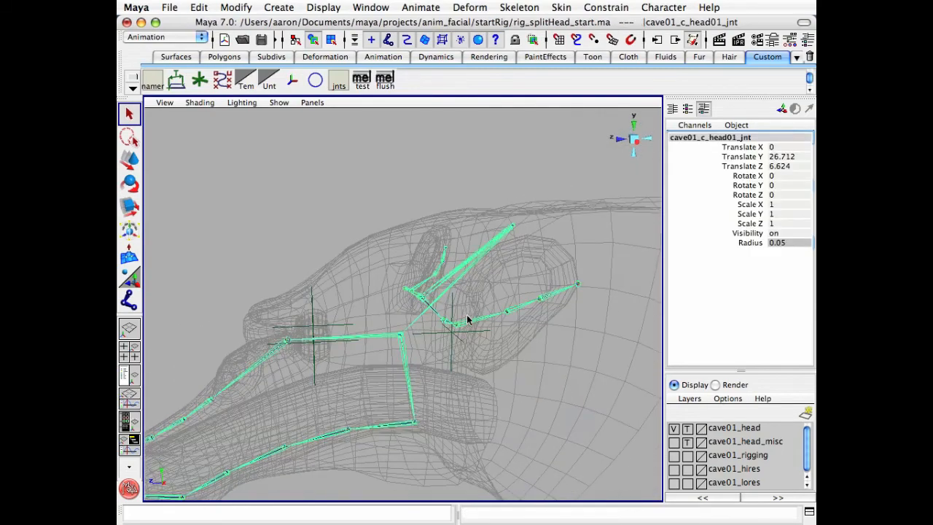
{"action": "key", "text": "e"}
{"action": "left_click_drag", "start_coordinate": [459, 209], "coordinate": [437, 342]}
{"action": "key", "text": "z"}
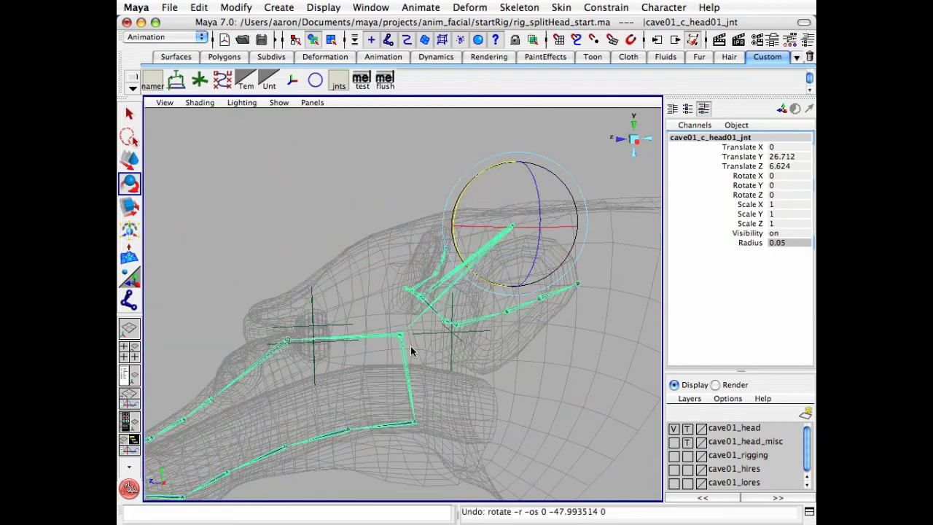
- Try rotating the cave01_c_head02_jnt joint with both jaw chains below it, undo the rotation, and deselect the joint
{"action": "left_click", "coordinate": [411, 350]}
{"action": "left_click_drag", "start_coordinate": [406, 300], "coordinate": [397, 289], "text": "alt"}
{"action": "middle_click_drag", "start_coordinate": [397, 289], "coordinate": [456, 264], "text": "alt"}
{"action": "right_click_drag", "start_coordinate": [455, 264], "coordinate": [411, 273], "text": "alt"}
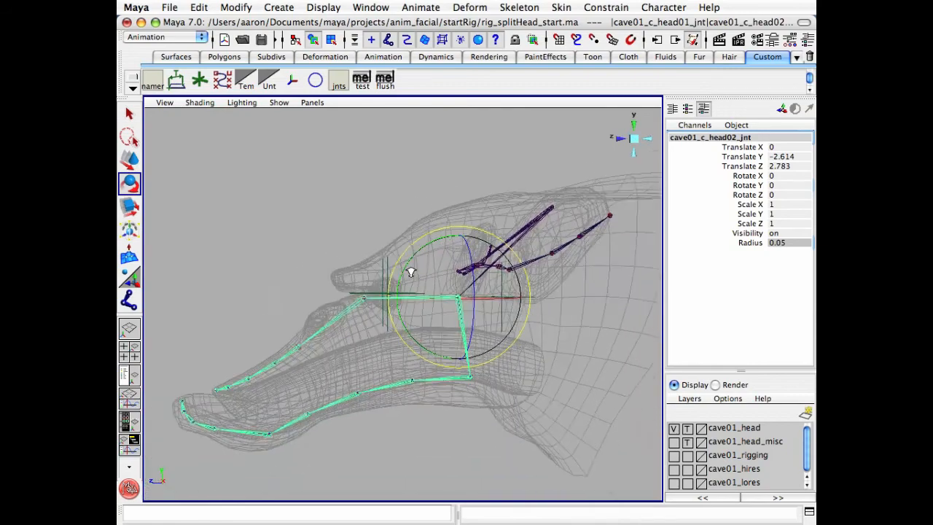
{"action": "mouse_move", "coordinate": [409, 261]}
{"action": "left_mouse_down"}
{"action": "mouse_move", "coordinate": [417, 249]}
{"action": "mouse_move", "coordinate": [379, 244]}
{"action": "mouse_move", "coordinate": [408, 263]}
{"action": "mouse_move", "coordinate": [433, 225]}
{"action": "mouse_move", "coordinate": [427, 284]}
{"action": "mouse_move", "coordinate": [416, 250]}
{"action": "mouse_move", "coordinate": [413, 291]}
{"action": "mouse_move", "coordinate": [411, 269]}
{"action": "left_mouse_up"}
{"action": "key", "text": "z"}
{"action": "left_click", "coordinate": [344, 180]}
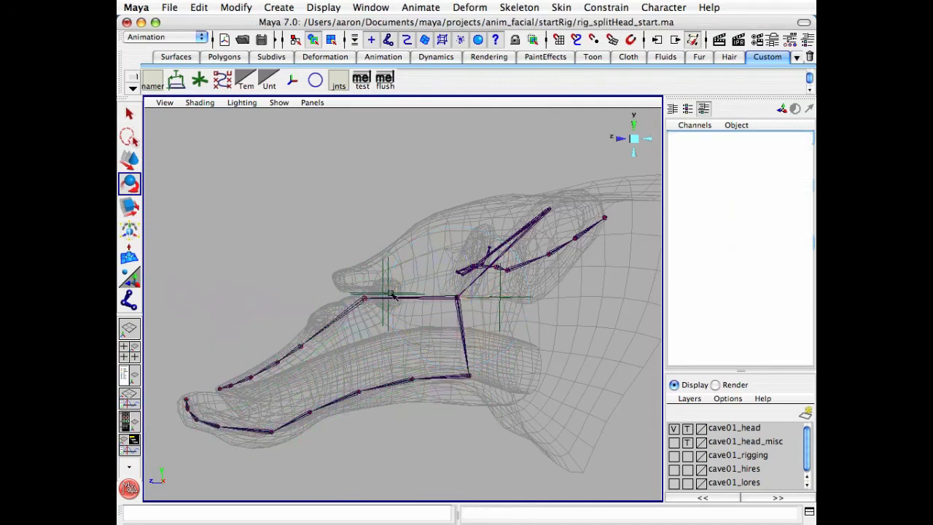
- Try rotating the upper head chain from cave01_c_head03_jnt, undo the rotation, and clear the selection
{"action": "left_click", "coordinate": [406, 299]}
{"action": "left_click_drag", "start_coordinate": [400, 280], "coordinate": [387, 309]}
{"action": "key", "text": "z"}
{"action": "left_click", "coordinate": [307, 183]}
{"action": "key", "text": "q"}
- Hide the locators in the perspective view so only the head mesh and joint chains are displayed
{"action": "right_click_drag", "start_coordinate": [387, 308], "coordinate": [454, 292], "text": "alt"}
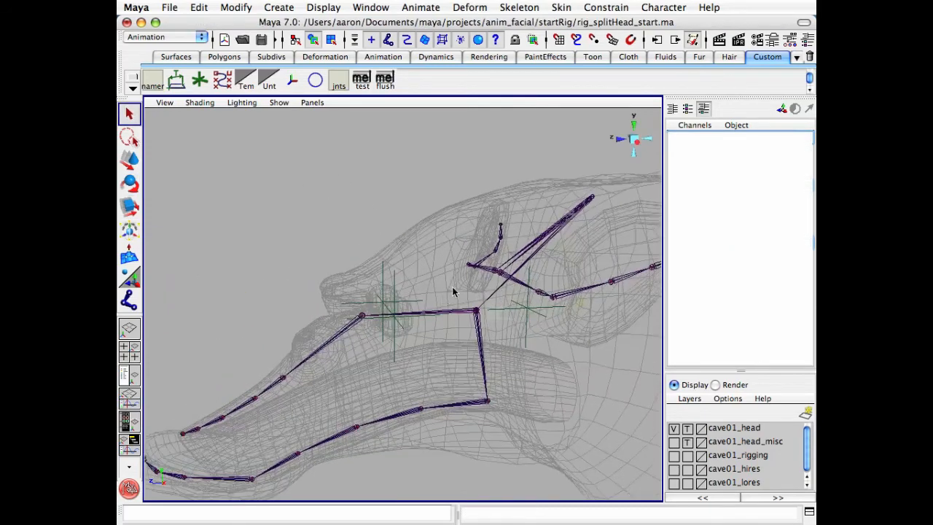
{"action": "middle_click_drag", "start_coordinate": [455, 306], "coordinate": [438, 280], "text": "alt"}
{"action": "mouse_move", "coordinate": [438, 280]}
{"action": "left_mouse_down", "text": "alt"}
{"action": "mouse_move", "coordinate": [435, 255]}
{"action": "mouse_move", "coordinate": [430, 264]}
{"action": "left_mouse_up", "text": "alt"}
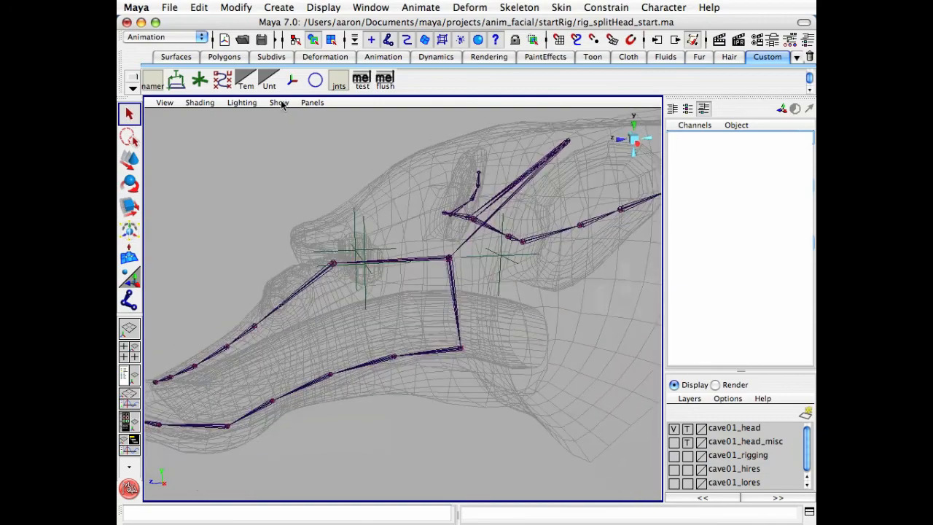
{"action": "left_click", "coordinate": [279, 102]}
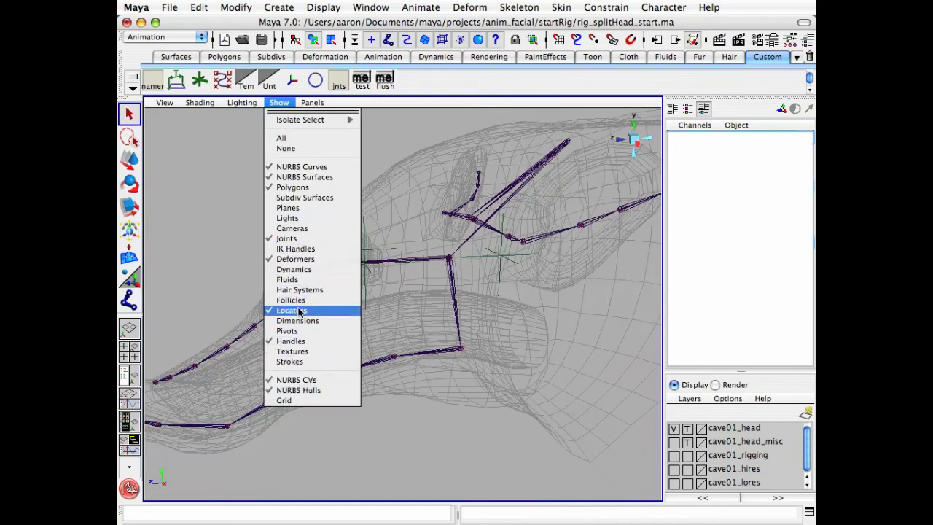
{"action": "left_click", "coordinate": [299, 311]}
{"action": "left_click_drag", "start_coordinate": [387, 289], "coordinate": [430, 327], "text": "alt"}
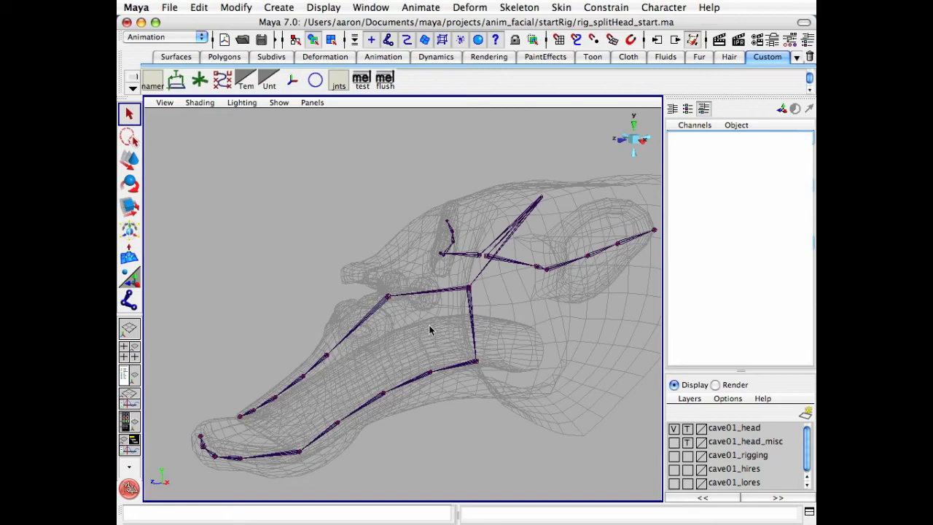
{"action": "left_click_drag", "start_coordinate": [410, 279], "coordinate": [457, 292], "text": "alt"}
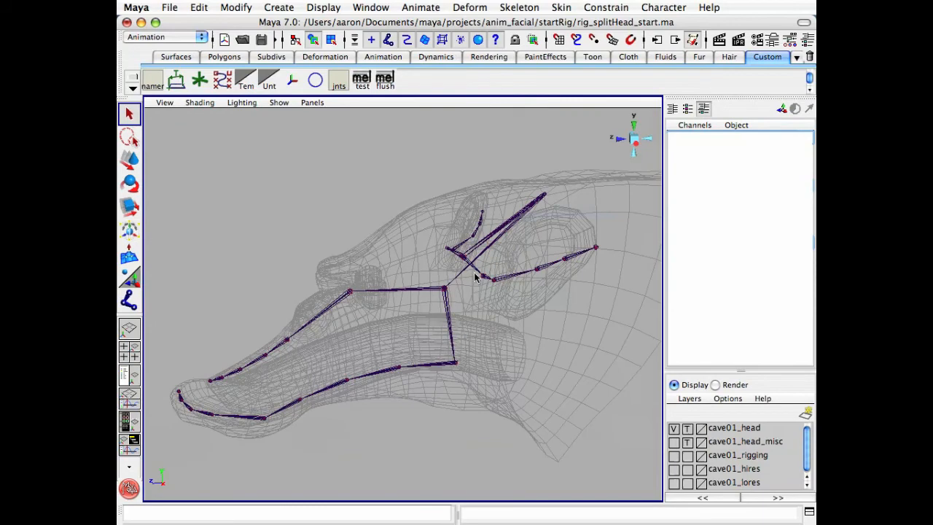
- Examine the lower jaw chain and both ear chains in the head hierarchy by selecting their root joints
{"action": "left_click", "coordinate": [448, 328]}
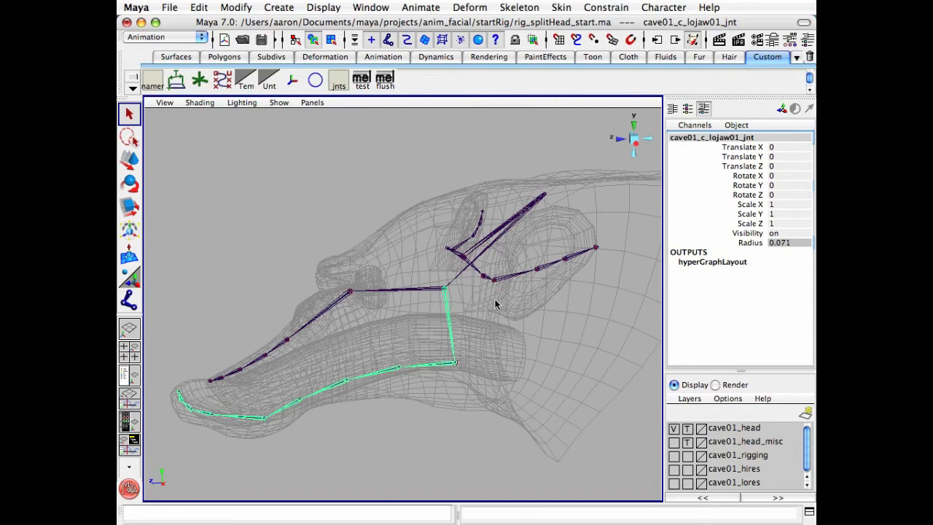
{"action": "left_click_drag", "start_coordinate": [381, 261], "coordinate": [567, 317], "text": "alt"}
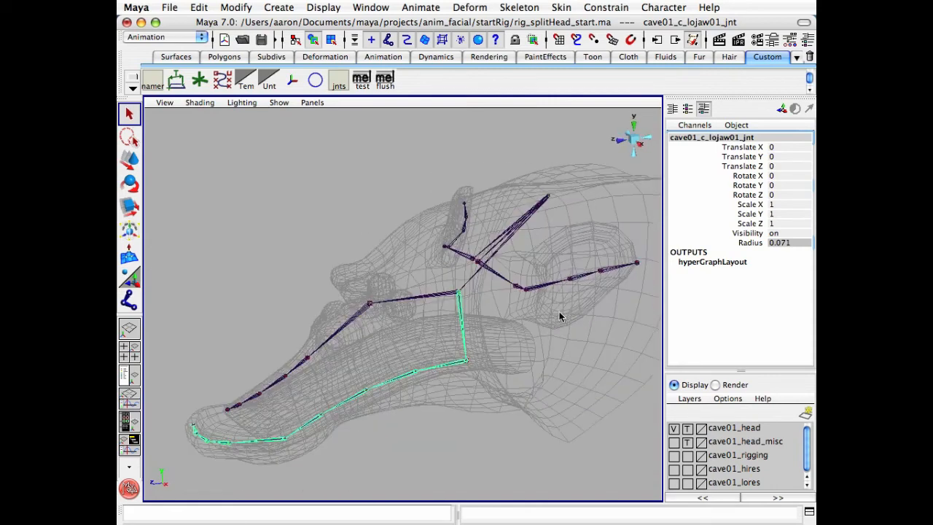
{"action": "left_click", "coordinate": [499, 278]}
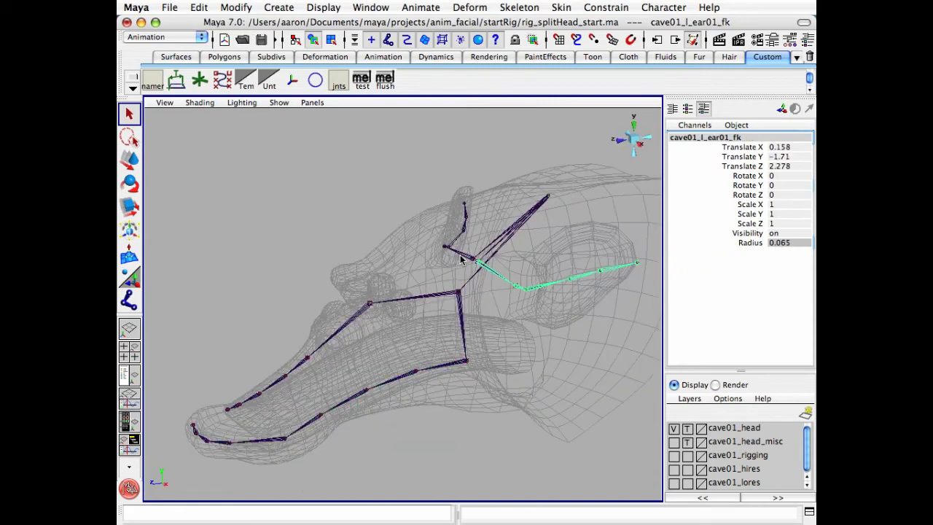
{"action": "left_click", "coordinate": [461, 258], "text": "shift"}
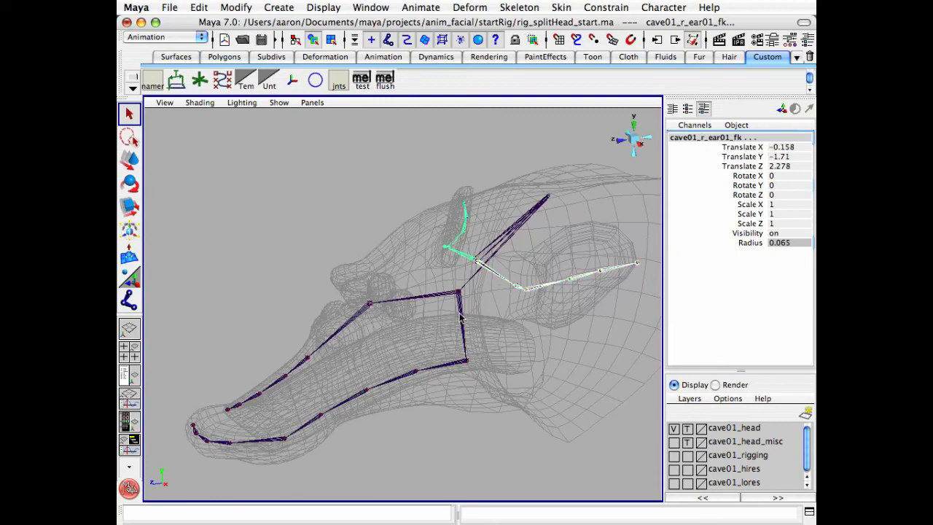
{"action": "left_click", "coordinate": [303, 173]}
{"action": "left_click_drag", "start_coordinate": [303, 173], "coordinate": [460, 309], "text": "alt"}
- Set the cave01_head layer to reference and hide it, leaving only the joints displayed
{"action": "left_click", "coordinate": [688, 429]}
{"action": "mouse_move", "coordinate": [394, 357]}
{"action": "left_mouse_down", "text": "alt"}
{"action": "mouse_move", "coordinate": [434, 364]}
{"action": "mouse_move", "coordinate": [399, 357]}
{"action": "left_mouse_up", "text": "alt"}
{"action": "left_click", "coordinate": [674, 429]}
- Try rotating the whole skeleton from cave01_c_head01_jnt about -46 degrees about Y, and undo the rotation
{"action": "left_click", "coordinate": [467, 256]}
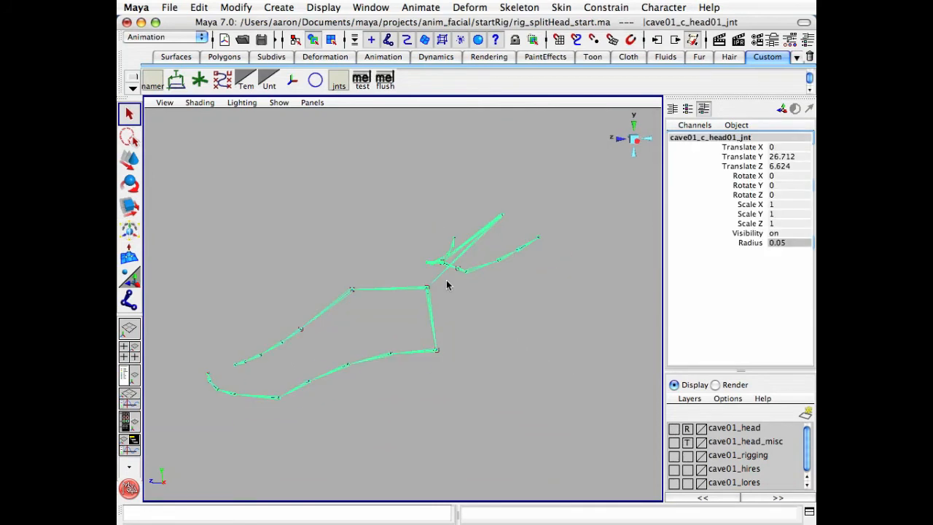
{"action": "key", "text": "e"}
{"action": "mouse_move", "coordinate": [450, 241]}
{"action": "left_mouse_down"}
{"action": "mouse_move", "coordinate": [443, 215]}
{"action": "mouse_move", "coordinate": [444, 258]}
{"action": "mouse_move", "coordinate": [444, 229]}
{"action": "mouse_move", "coordinate": [451, 235]}
{"action": "left_mouse_up"}
{"action": "key", "text": "z"}
{"action": "key", "text": "z"}
{"action": "key", "text": "z"}
{"action": "key", "text": "z"}
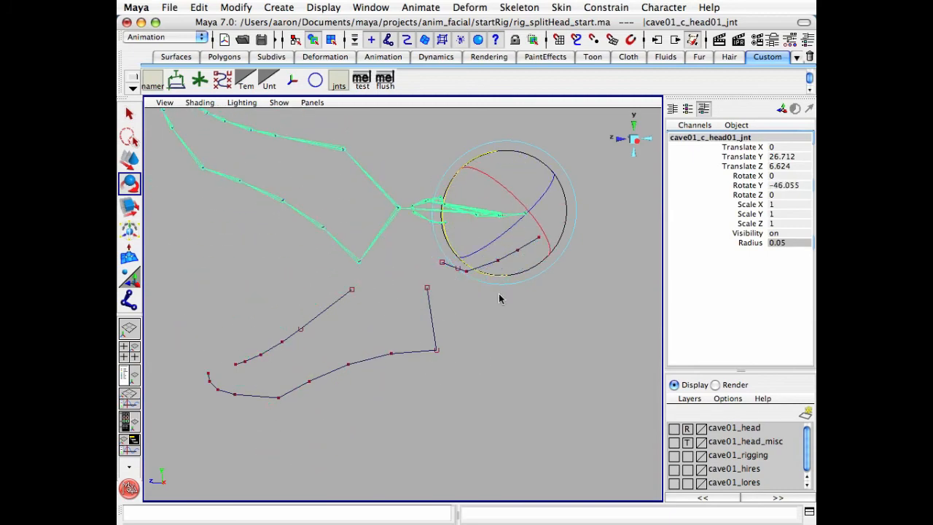
- Try rotating the child joint cave01_c_head02_jnt about 13.2 degrees about Y, and undo the rotation
{"action": "key", "text": "Down"}
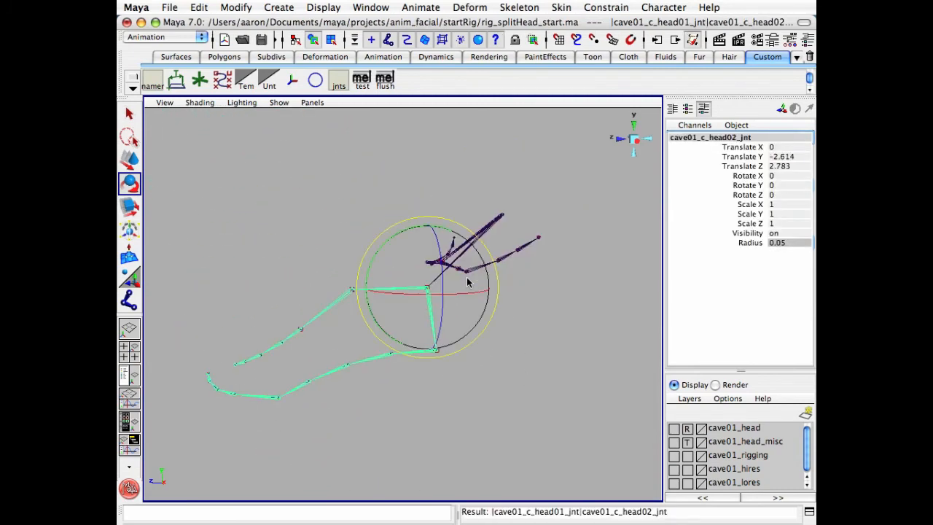
{"action": "left_click_drag", "start_coordinate": [387, 248], "coordinate": [406, 274]}
{"action": "key", "text": "z"}
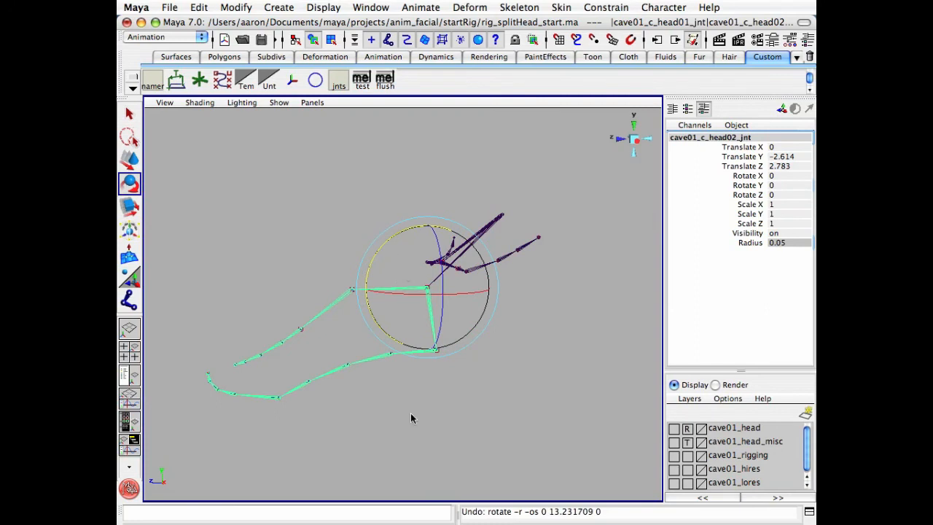
{"action": "left_click", "coordinate": [422, 383]}
- Try rotating the lower jaw joint cave01_c_lojaw01_jnt 23.814 degrees about Y, undo the rotation, and deselect it
{"action": "left_click", "coordinate": [432, 318]}
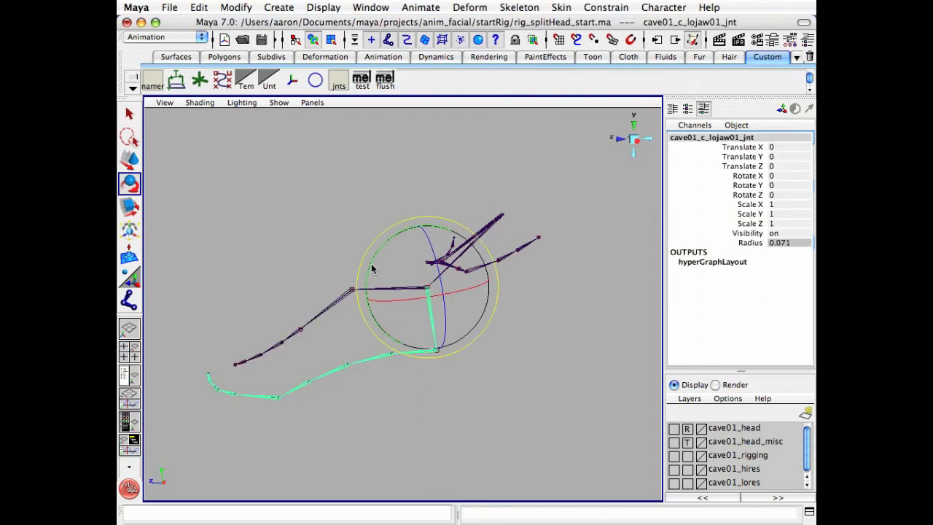
{"action": "left_click_drag", "start_coordinate": [372, 270], "coordinate": [356, 290]}
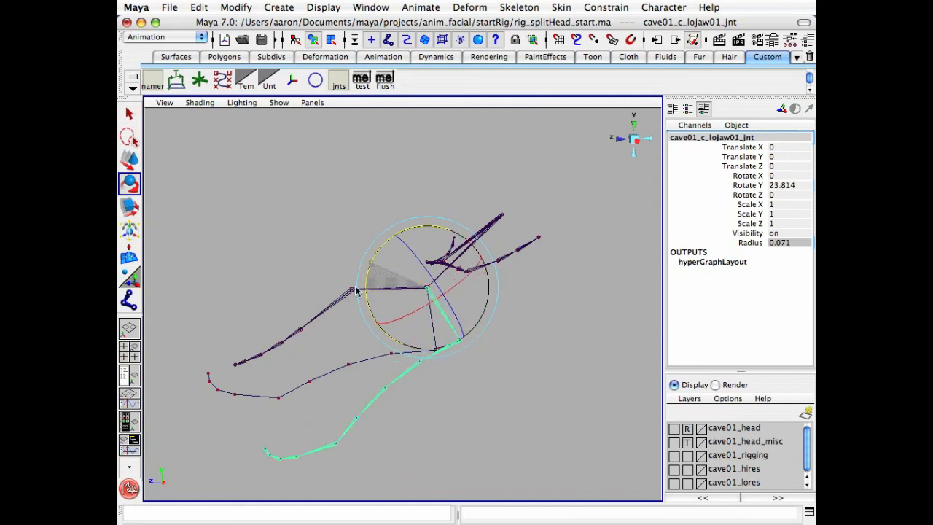
{"action": "key", "text": "z"}
{"action": "left_click", "coordinate": [333, 222]}
- Try rotating the cave01_c_head03_jnt joint -37.828 degrees about Y, undo the rotation, and clear the selection
{"action": "left_click", "coordinate": [410, 289]}
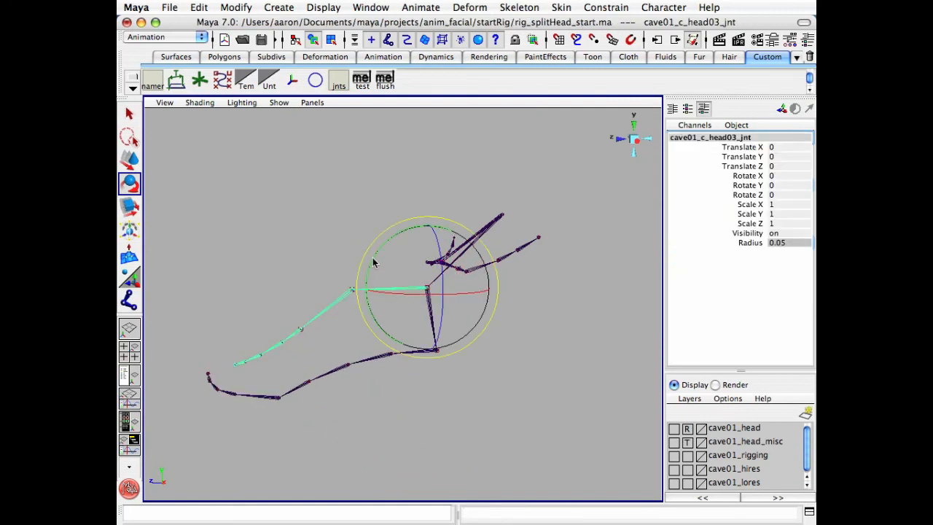
{"action": "left_click_drag", "start_coordinate": [372, 262], "coordinate": [398, 175]}
{"action": "left_click_drag", "start_coordinate": [392, 196], "coordinate": [391, 205]}
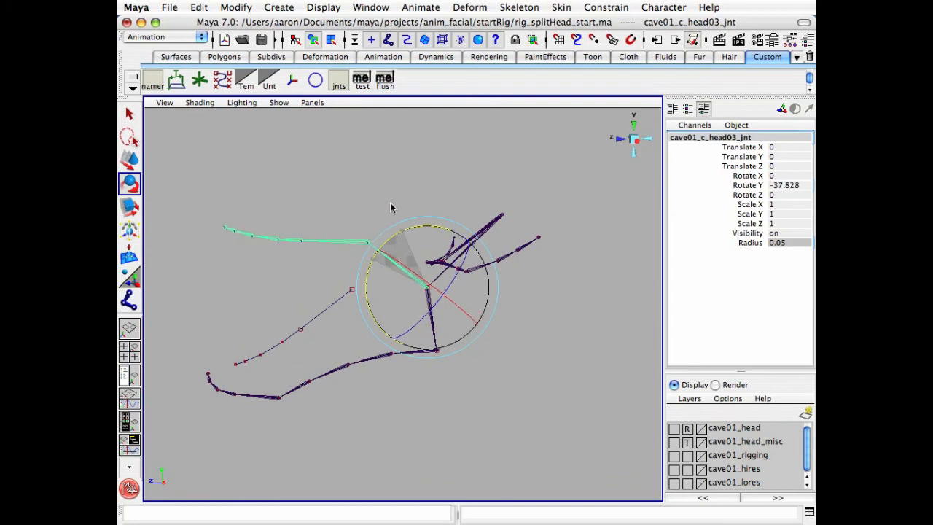
{"action": "key", "text": "z"}
{"action": "left_click", "coordinate": [564, 409]}
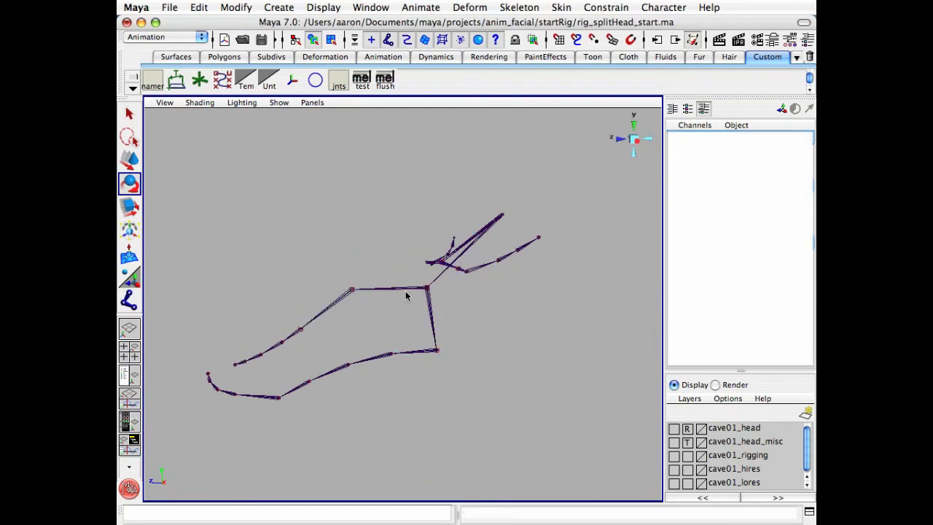
- Try rotating cave01_c_head03_jnt and cave01_c_lojaw01_jnt together, and undo the rotation
{"action": "left_click", "coordinate": [397, 285]}
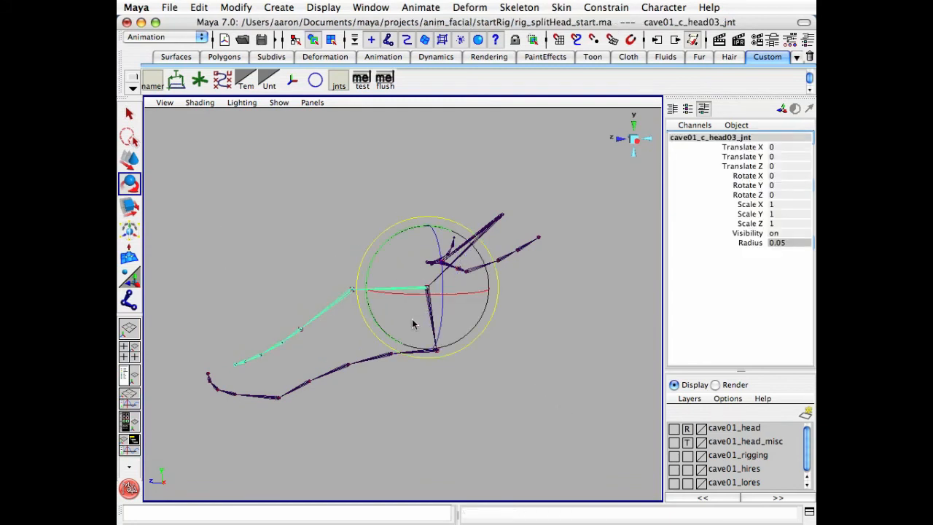
{"action": "key", "text": "q"}
{"action": "left_click", "coordinate": [431, 326]}
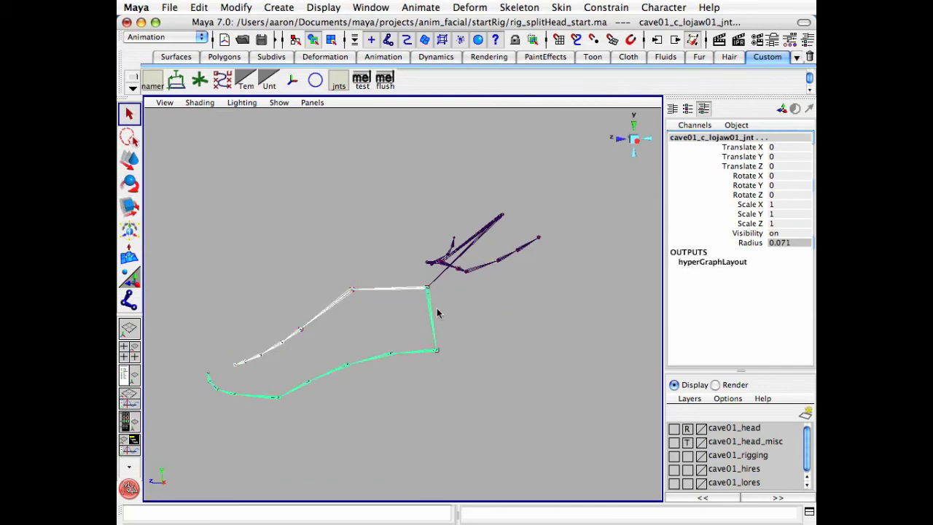
{"action": "key", "text": "e"}
{"action": "left_click_drag", "start_coordinate": [373, 273], "coordinate": [381, 300]}
{"action": "key", "text": "z"}
{"action": "left_click", "coordinate": [414, 306]}
- Try rotating the lower jaw joint open and cave01_c_head03_jnt -30.513 degrees about Y, and undo both rotations
{"action": "left_click", "coordinate": [438, 318]}
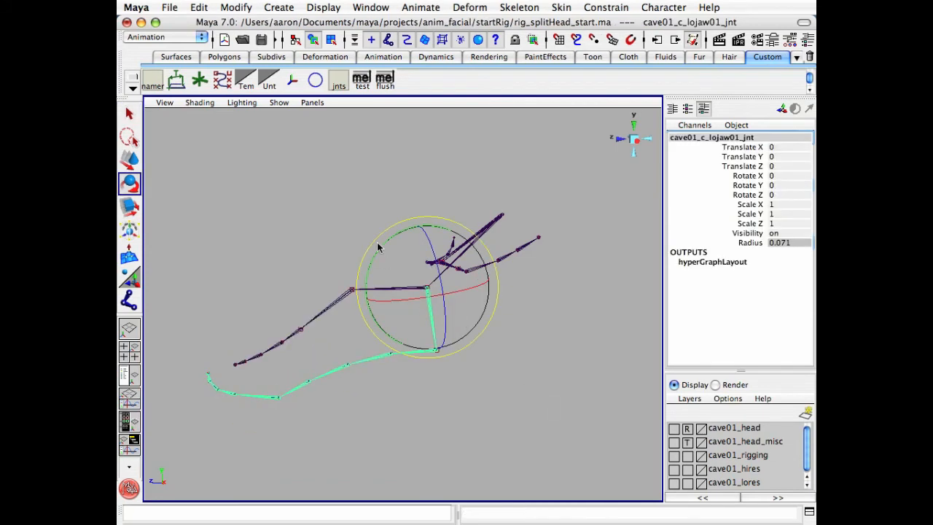
{"action": "left_click_drag", "start_coordinate": [377, 244], "coordinate": [386, 306]}
{"action": "left_click", "coordinate": [339, 212]}
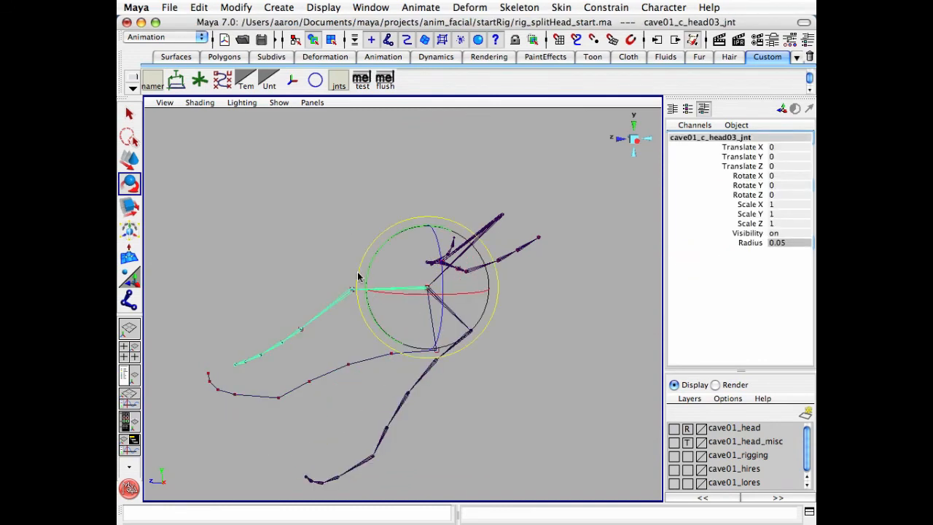
{"action": "left_click_drag", "start_coordinate": [358, 277], "coordinate": [374, 234]}
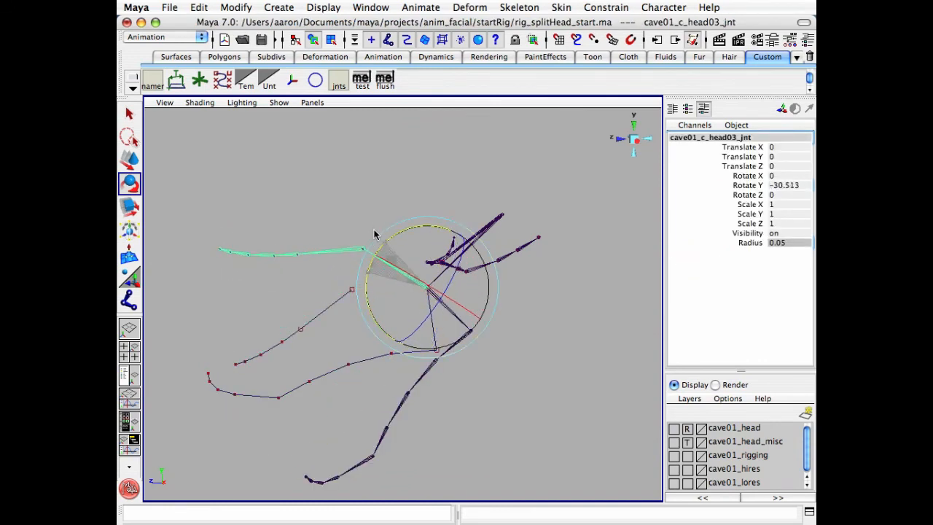
{"action": "key", "text": "z"}
{"action": "key", "text": "z"}
{"action": "key", "text": "z"}
{"action": "key", "text": "z"}
{"action": "key", "text": "z"}
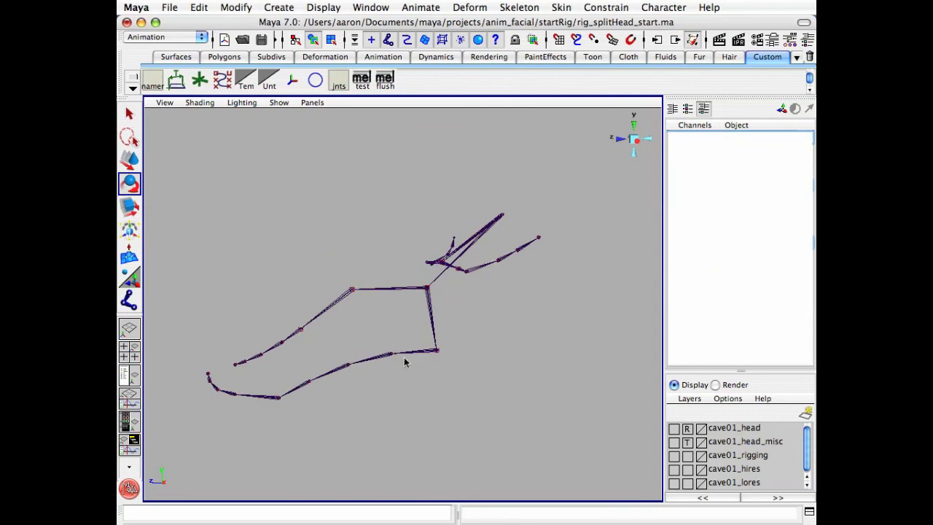
- Try rotating the lower jaw joint together with cave01_c_upjaw01_jnt, the latter 31.997 degrees about Y, then undo the rotations and clear the selection
{"action": "left_click", "coordinate": [430, 316]}
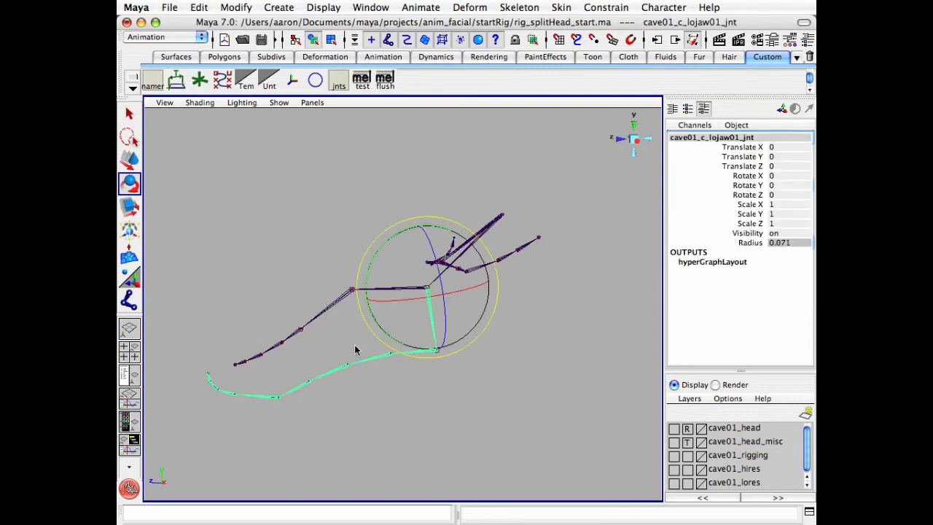
{"action": "key", "text": "Up"}
{"action": "left_click_drag", "start_coordinate": [291, 291], "coordinate": [287, 255]}
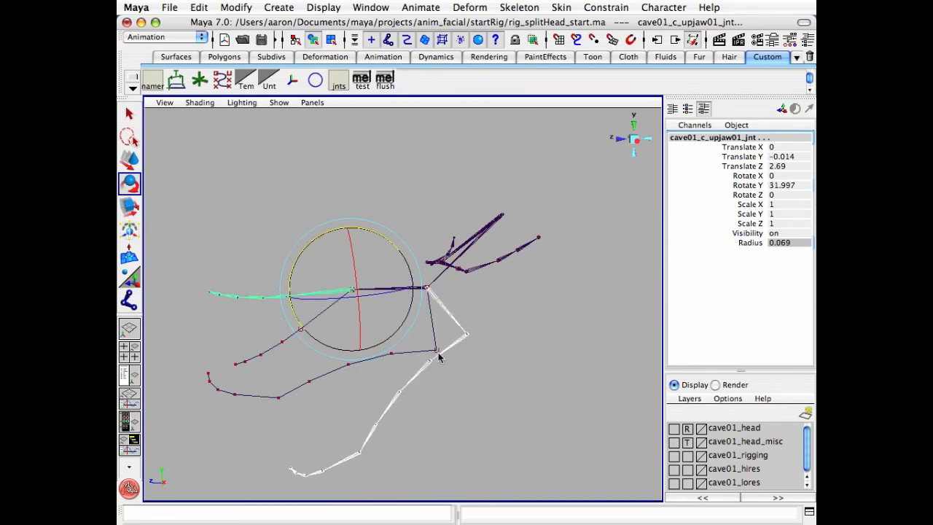
{"action": "left_click", "coordinate": [380, 419]}
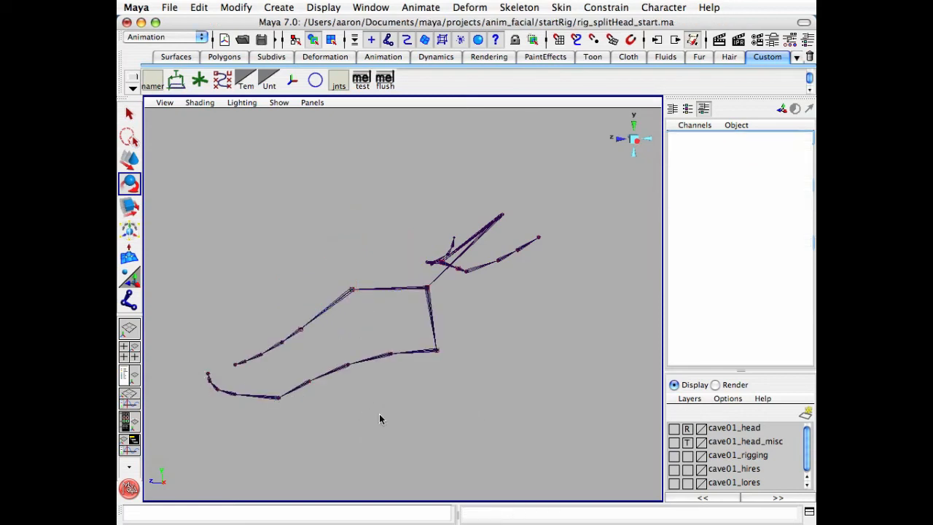
{"action": "key", "text": "q"}
- Try rotating the outer joints of both ear chains together, undo the rotation, and clear the selection
{"action": "left_click_drag", "start_coordinate": [433, 431], "coordinate": [445, 355], "text": "alt"}
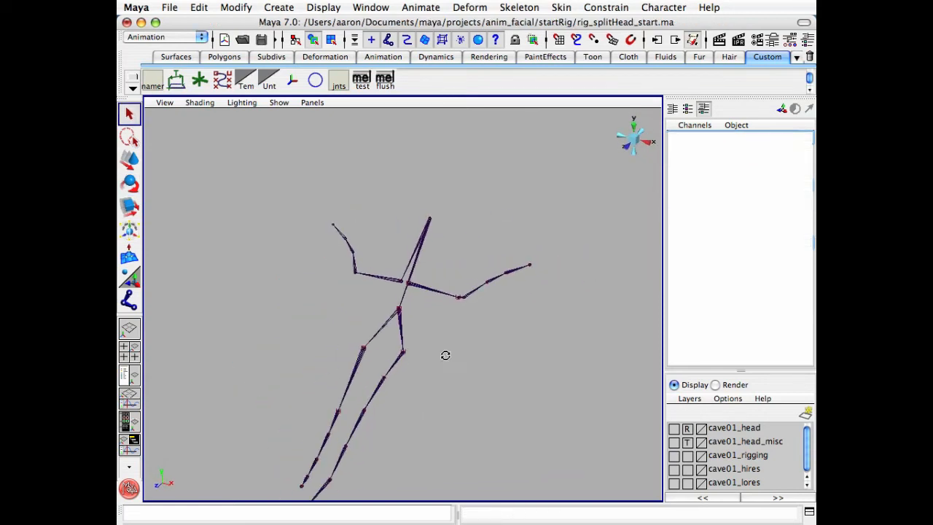
{"action": "left_click", "coordinate": [494, 279]}
{"action": "left_click", "coordinate": [352, 252], "text": "shift"}
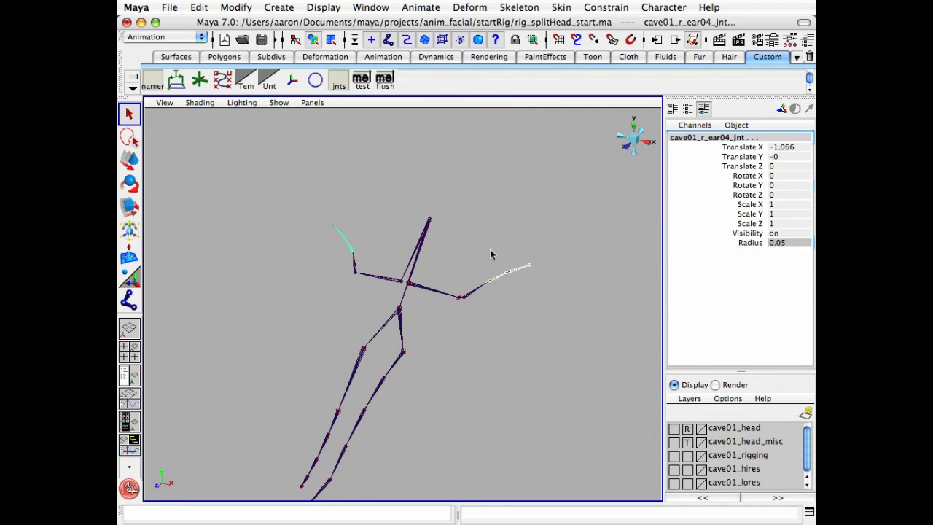
{"action": "left_click", "coordinate": [358, 243], "text": "shift"}
{"action": "left_click", "coordinate": [340, 238], "text": "shift"}
{"action": "key", "text": "e"}
{"action": "left_click_drag", "start_coordinate": [347, 289], "coordinate": [489, 341]}
{"action": "key", "text": "q"}
{"action": "left_click", "coordinate": [482, 392]}
- Show the cave01_head layer and set its display type to Template to check the joint placement inside the head mesh
{"action": "left_click", "coordinate": [674, 428]}
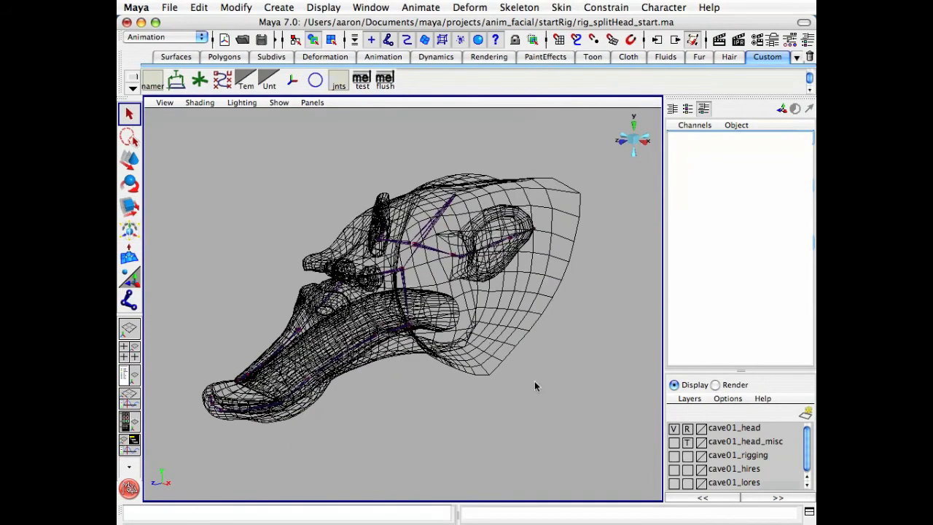
{"action": "left_click", "coordinate": [687, 429]}
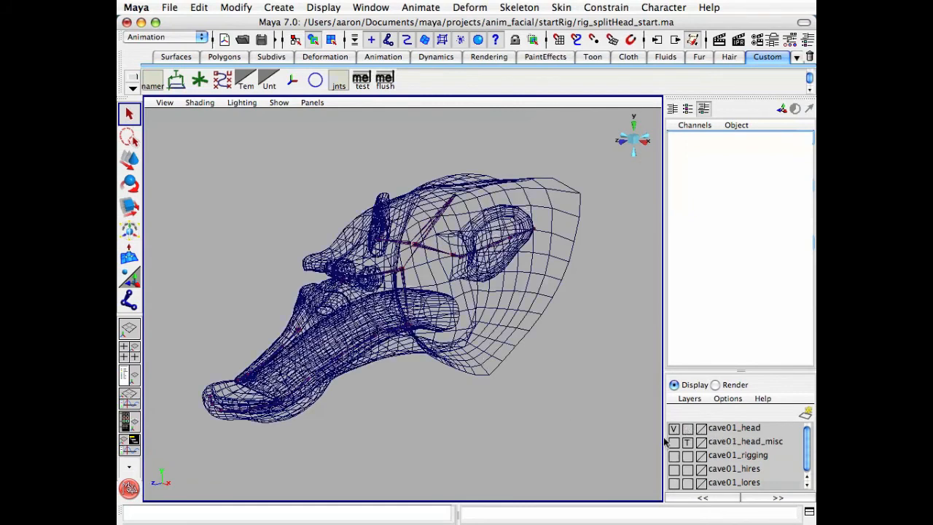
{"action": "left_click", "coordinate": [687, 429]}
{"action": "left_click_drag", "start_coordinate": [420, 352], "coordinate": [433, 253], "text": "alt"}
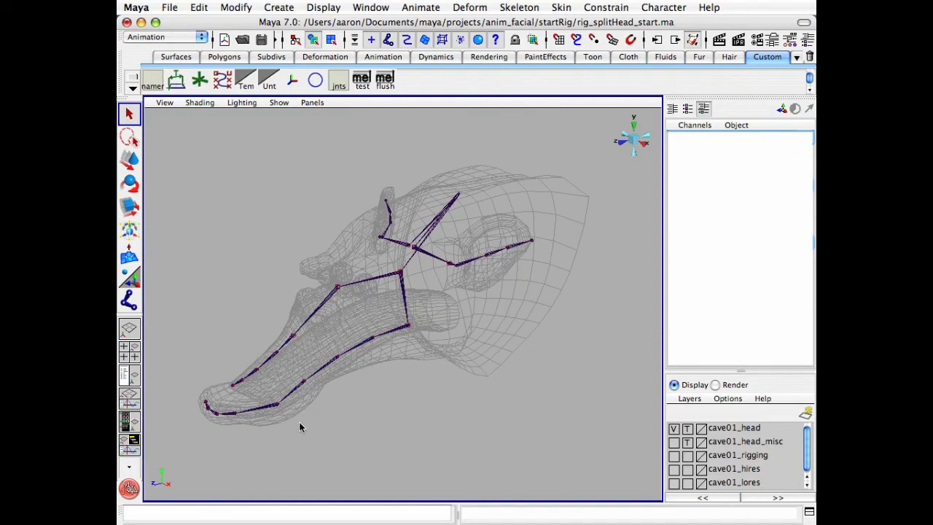
{"action": "left_click_drag", "start_coordinate": [299, 427], "coordinate": [329, 336], "text": "alt"}
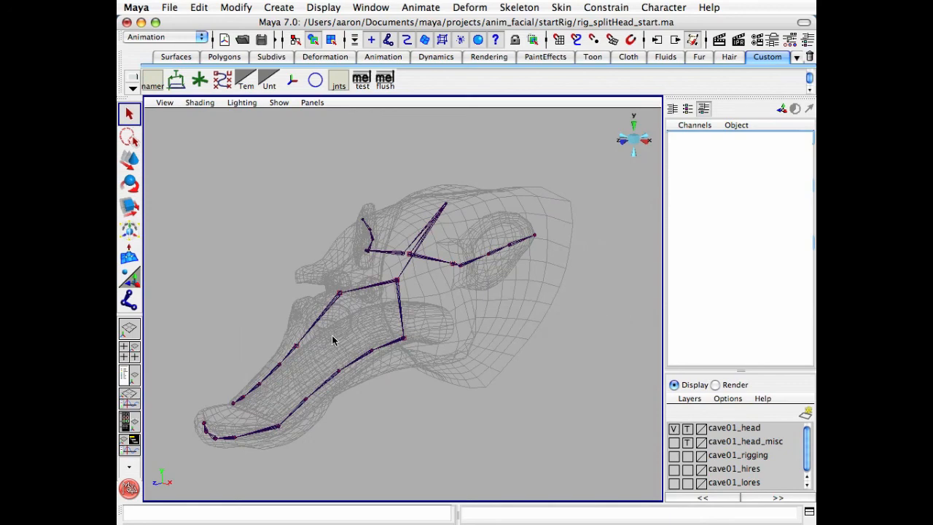
{"action": "left_click_drag", "start_coordinate": [435, 352], "coordinate": [448, 274], "text": "alt"}
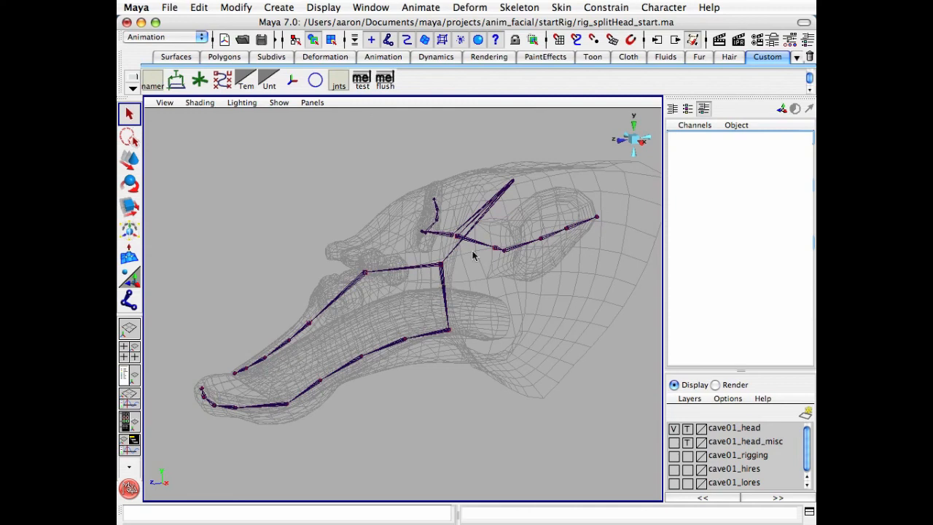
{"action": "left_click_drag", "start_coordinate": [473, 255], "coordinate": [521, 253], "text": "alt"}
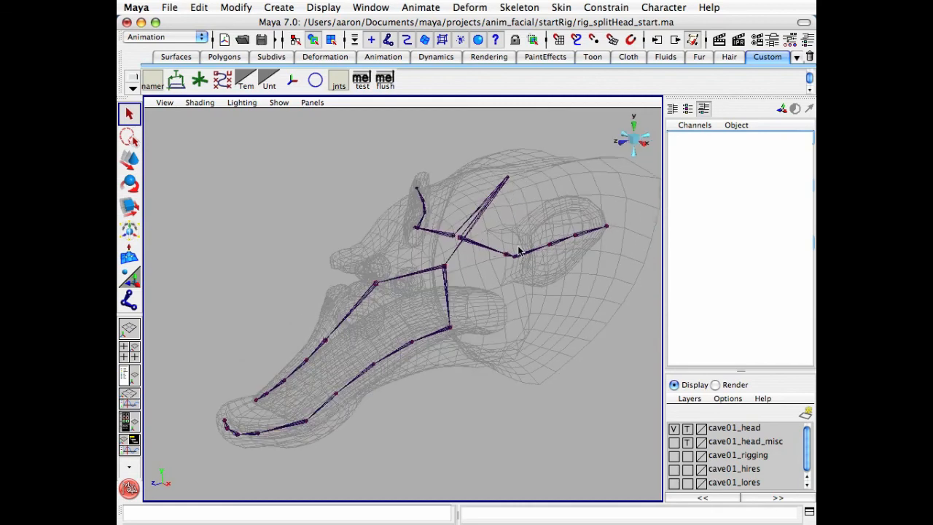
{"action": "mouse_move", "coordinate": [528, 303]}
{"action": "left_mouse_down", "text": "alt"}
{"action": "mouse_move", "coordinate": [469, 277]}
{"action": "mouse_move", "coordinate": [491, 299]}
{"action": "mouse_move", "coordinate": [508, 271]}
{"action": "mouse_move", "coordinate": [510, 313]}
{"action": "mouse_move", "coordinate": [500, 319]}
{"action": "mouse_move", "coordinate": [521, 312]}
{"action": "left_mouse_up", "text": "alt"}
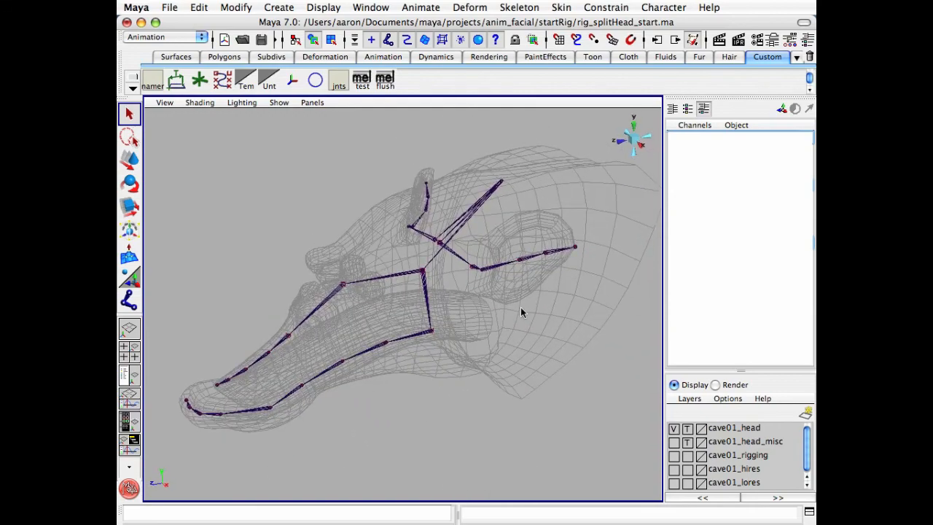